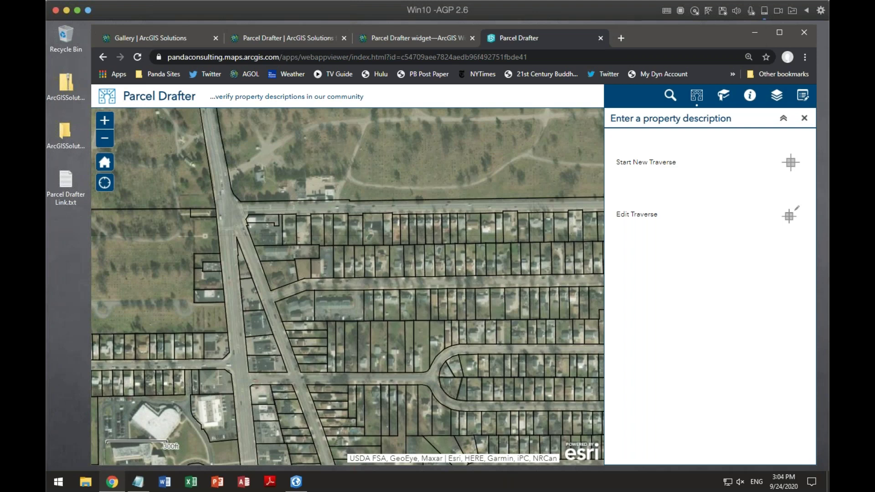
- Find Parcel Drafter among the Local Government Land Records solutions in the gallery and open its detailed information page
{"action": "left_click", "coordinate": [157, 36]}
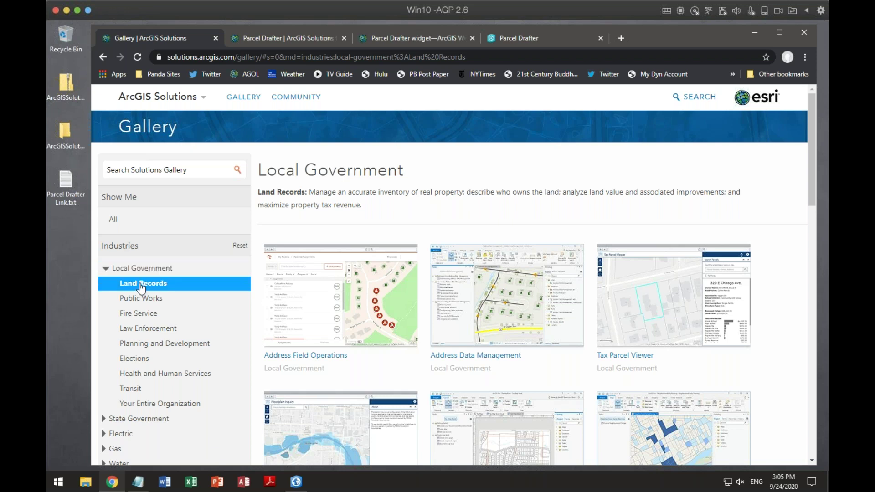
{"action": "scroll", "coordinate": [779, 250], "scroll_direction": "down", "scroll_amount": 2}
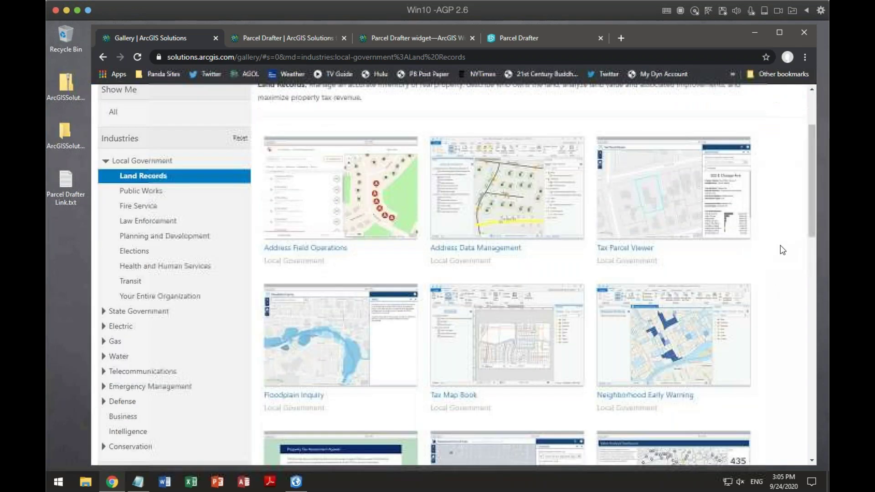
{"action": "scroll", "coordinate": [783, 251], "scroll_direction": "down", "scroll_amount": 6}
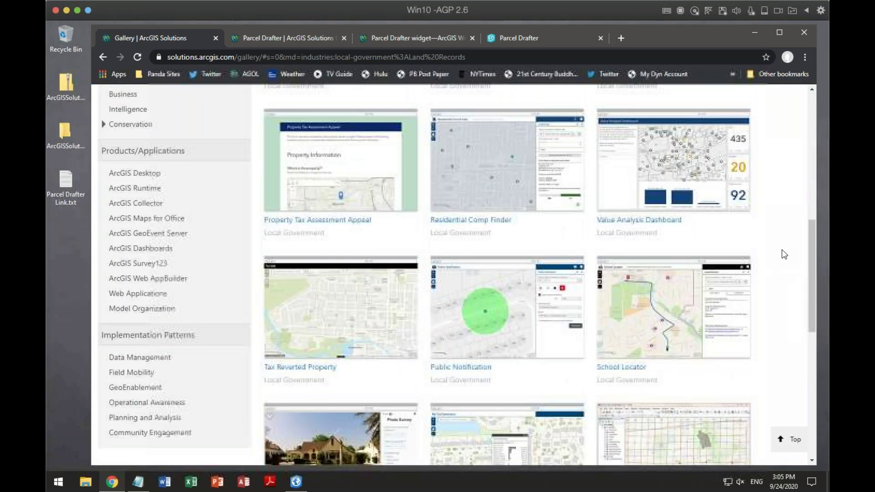
{"action": "scroll", "coordinate": [784, 254], "scroll_direction": "down", "scroll_amount": 4}
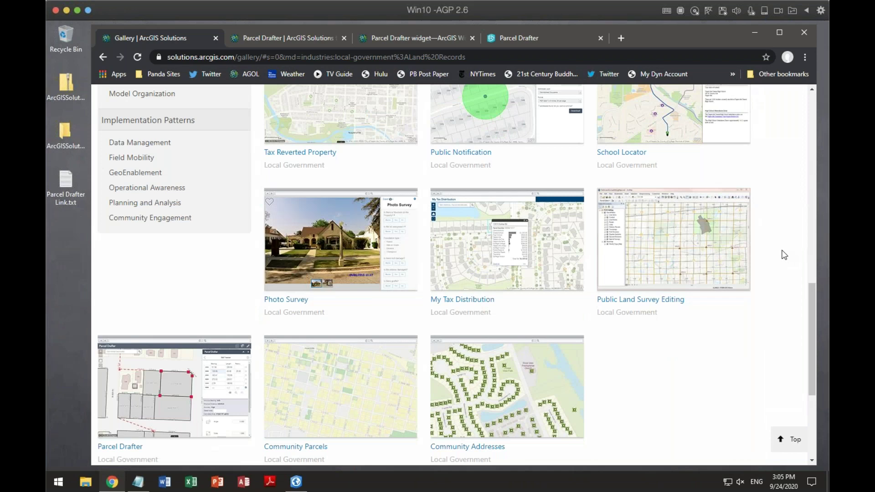
{"action": "scroll", "coordinate": [783, 254], "scroll_direction": "down", "scroll_amount": 2}
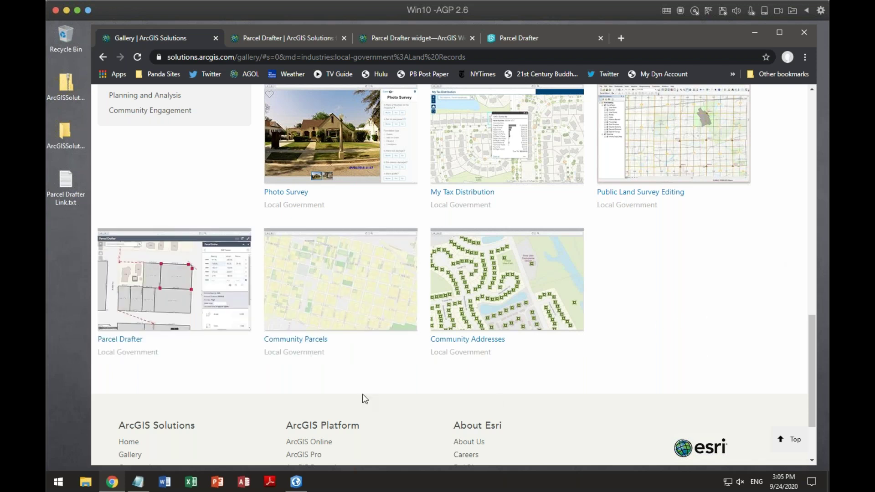
{"action": "mouse_move", "coordinate": [212, 320]}
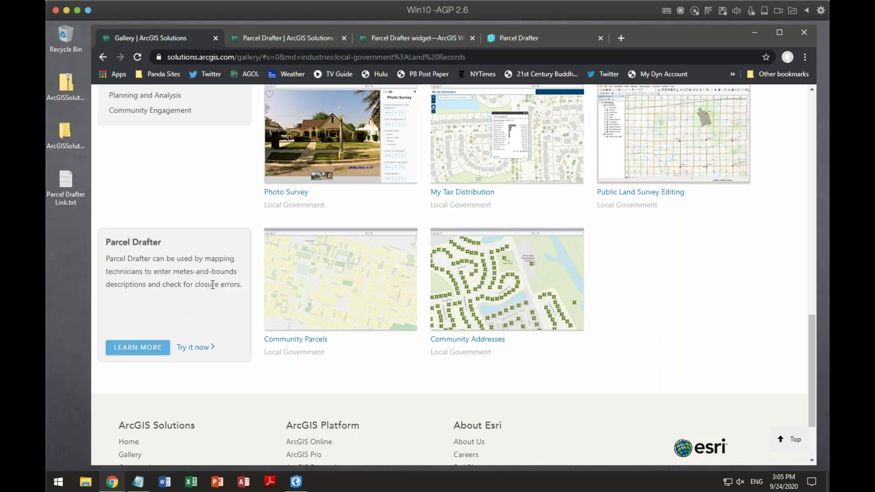
{"action": "left_click", "coordinate": [138, 348]}
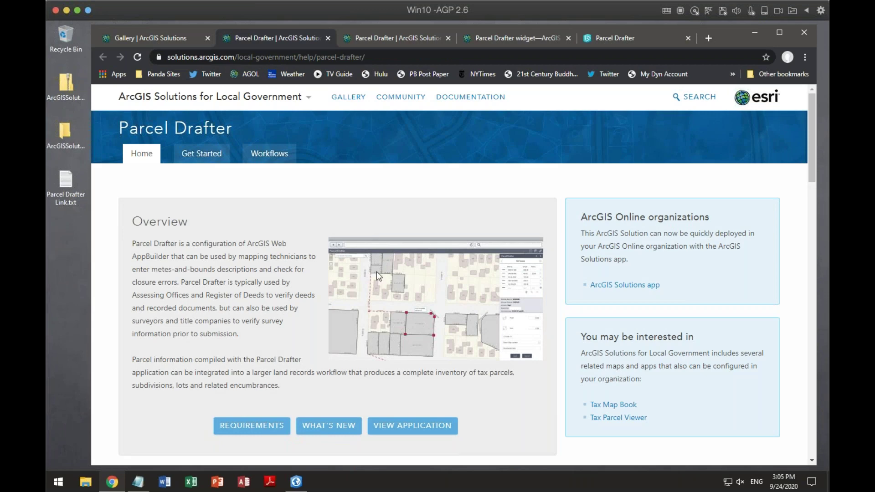
- Review the Parcel Drafter solution overview and close the duplicate copy of the page
{"action": "scroll", "coordinate": [460, 265], "scroll_direction": "down", "scroll_amount": 1}
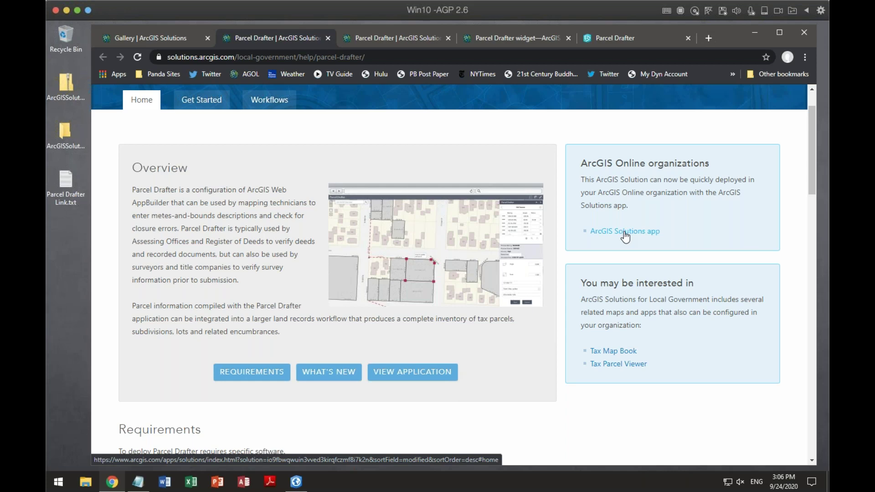
{"action": "left_click", "coordinate": [397, 38]}
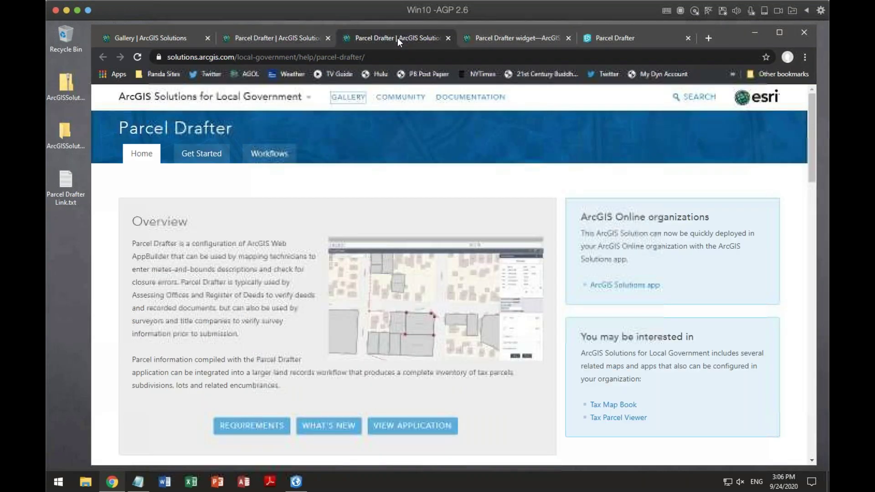
{"action": "left_click", "coordinate": [328, 38]}
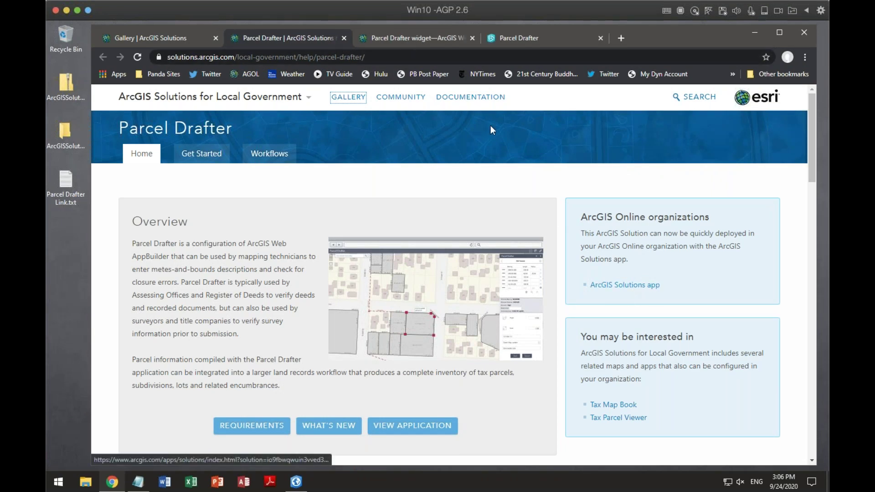
- Read the Parcel Drafter widget documentation, covering the configuration instructions for parcel layers, COGO fields and line types
{"action": "left_click", "coordinate": [419, 36]}
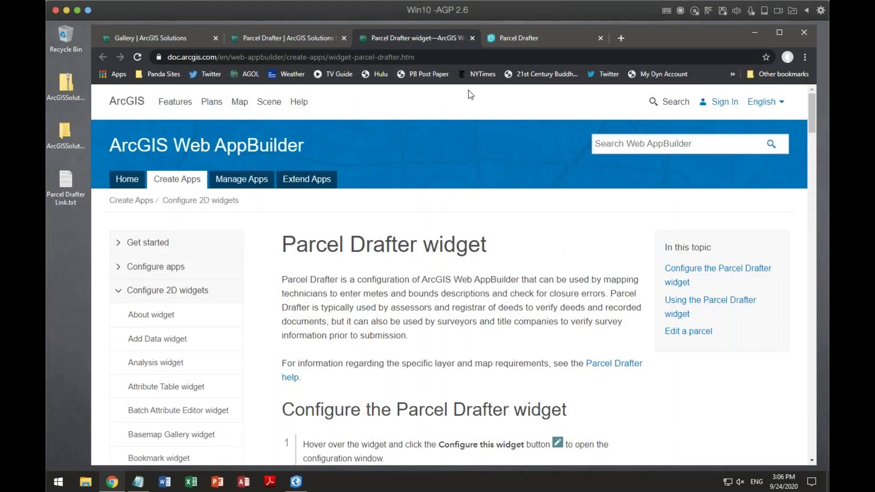
{"action": "scroll", "coordinate": [590, 253], "scroll_direction": "down", "scroll_amount": 1}
{"action": "scroll", "coordinate": [589, 255], "scroll_direction": "down", "scroll_amount": 6}
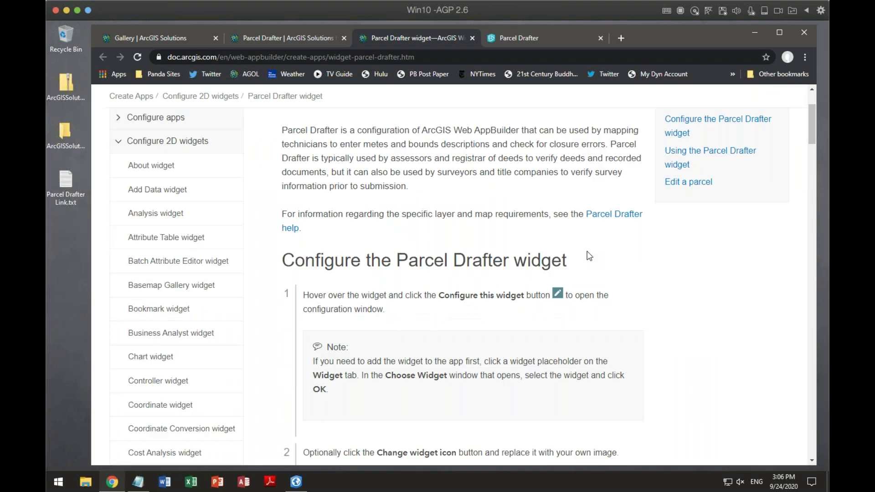
{"action": "scroll", "coordinate": [588, 257], "scroll_direction": "down", "scroll_amount": 4}
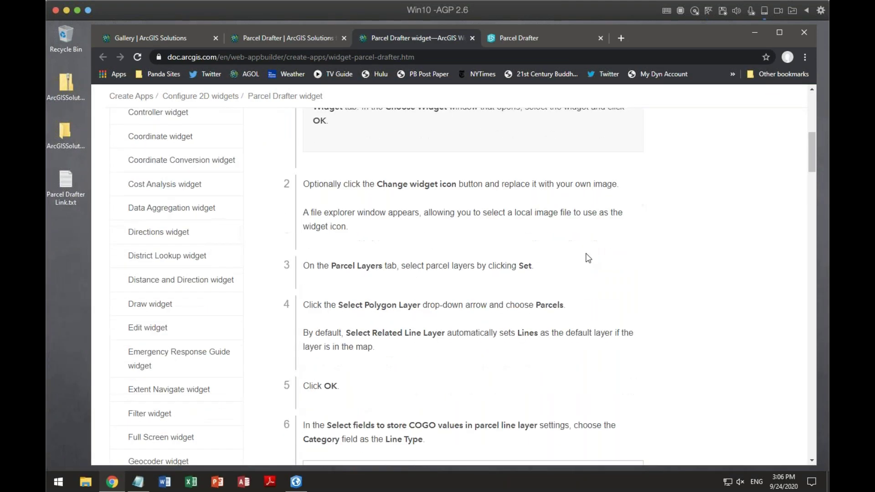
{"action": "scroll", "coordinate": [588, 258], "scroll_direction": "down", "scroll_amount": 1}
{"action": "scroll", "coordinate": [589, 258], "scroll_direction": "down", "scroll_amount": 1}
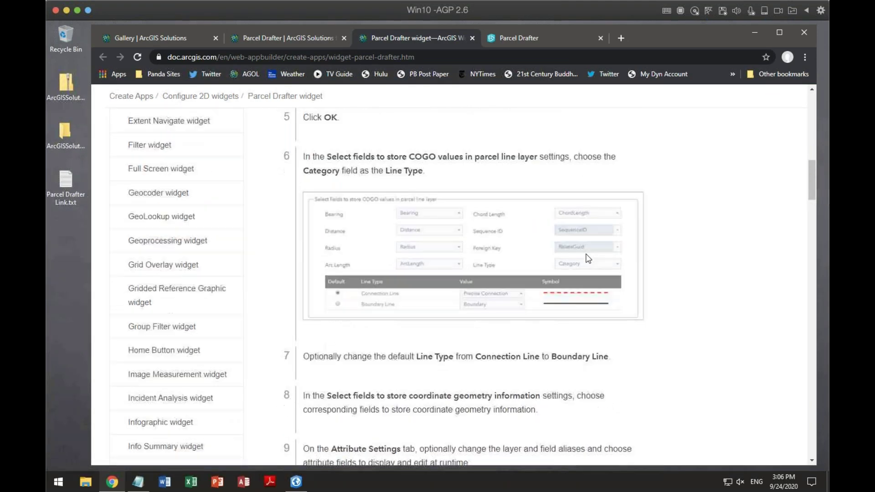
{"action": "scroll", "coordinate": [592, 259], "scroll_direction": "down", "scroll_amount": 1}
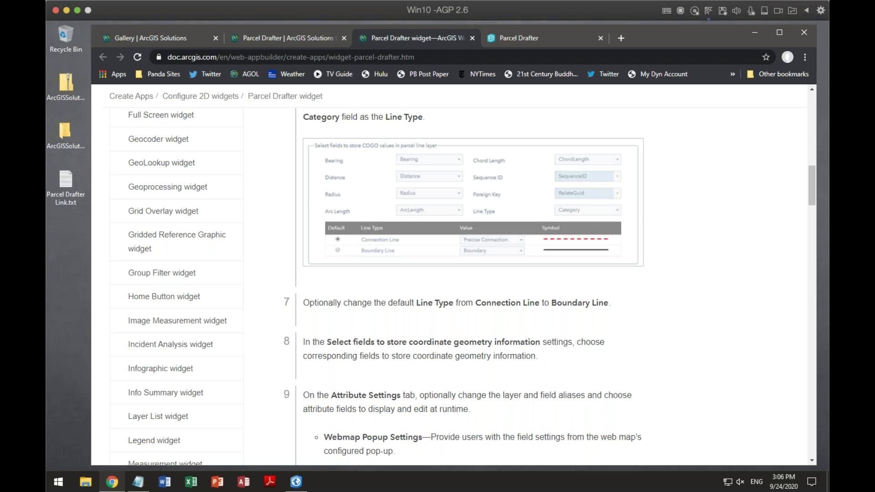
- Open the ArcGIS Online organization in a new browser tab and show the Parcel Drafter folder in My Content
{"action": "left_click", "coordinate": [620, 38]}
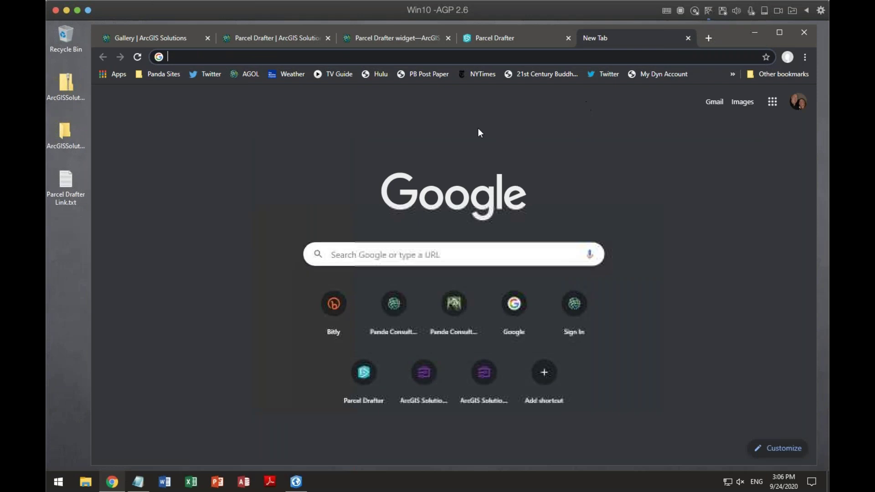
{"action": "left_click", "coordinate": [246, 74]}
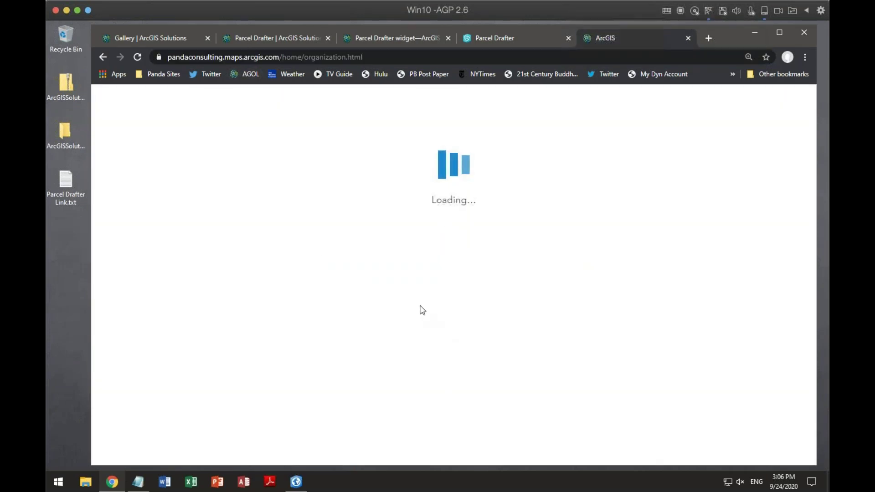
{"action": "left_click", "coordinate": [442, 101]}
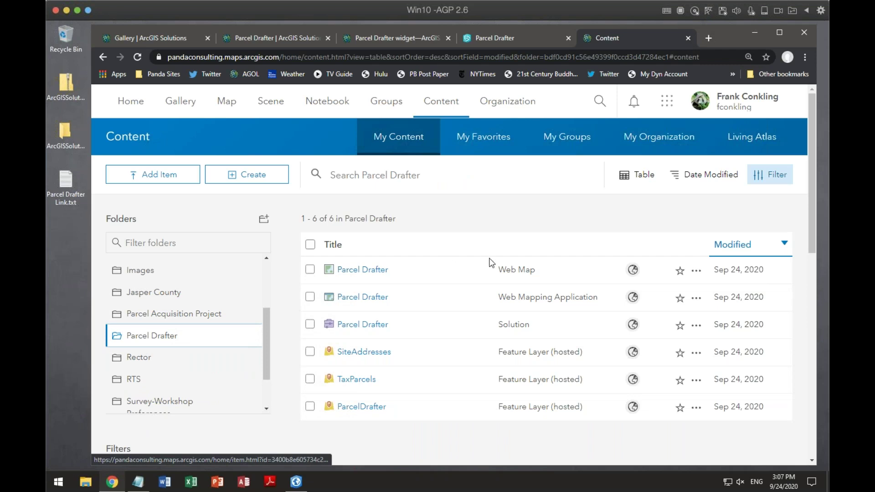
- Open the Parcel Drafter web map in Map Viewer and decline the Map Viewer Beta offer
{"action": "scroll", "coordinate": [491, 260], "scroll_direction": "down", "scroll_amount": 1}
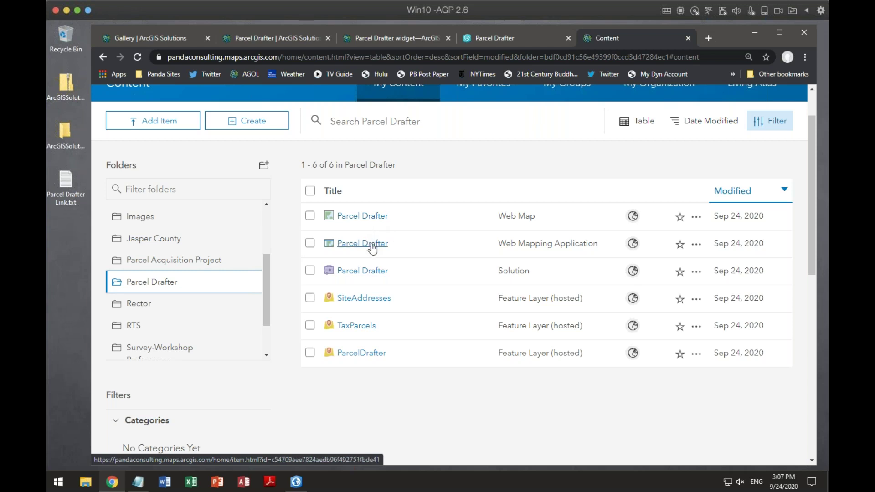
{"action": "left_click", "coordinate": [369, 217]}
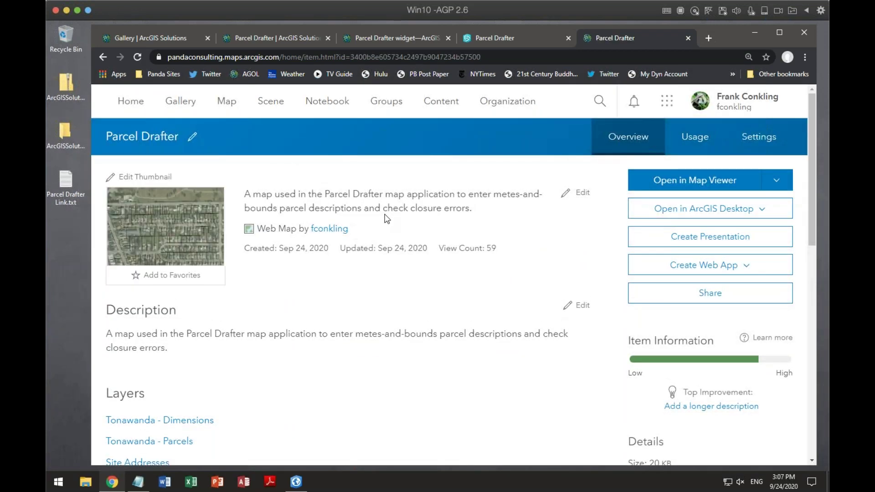
{"action": "left_click", "coordinate": [717, 179]}
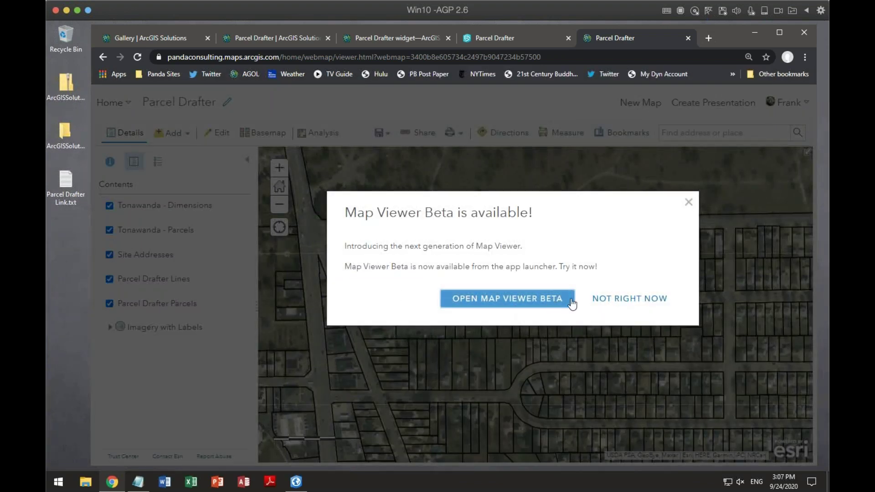
{"action": "left_click", "coordinate": [626, 298]}
- Inspect the label settings of the Tonawanda - Parcels layer and leave them without applying changes
{"action": "mouse_move", "coordinate": [184, 268]}
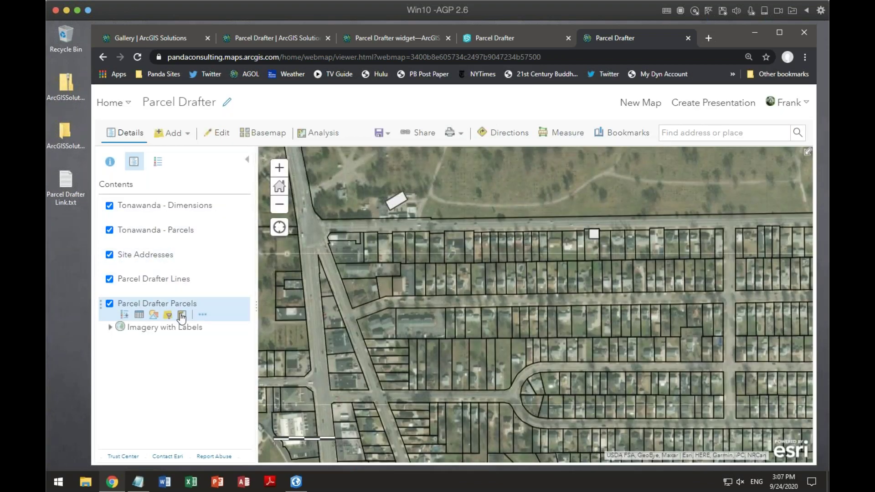
{"action": "mouse_move", "coordinate": [165, 308]}
{"action": "mouse_move", "coordinate": [163, 280]}
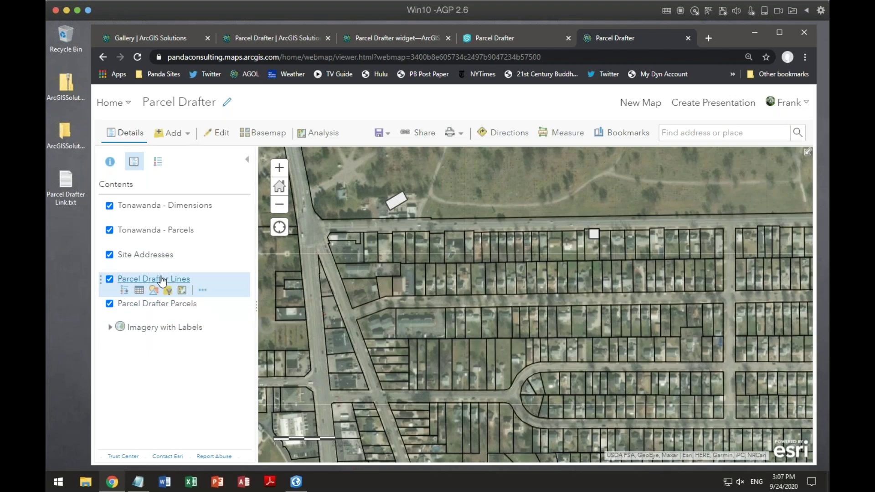
{"action": "mouse_move", "coordinate": [151, 255]}
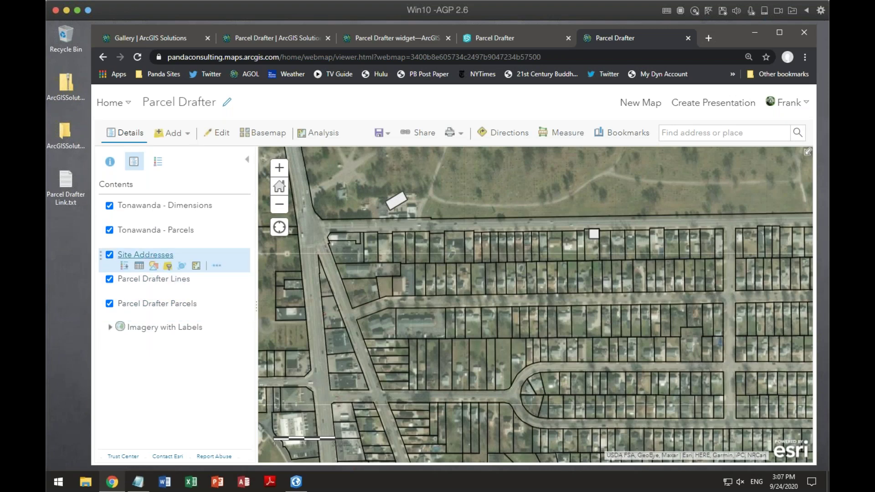
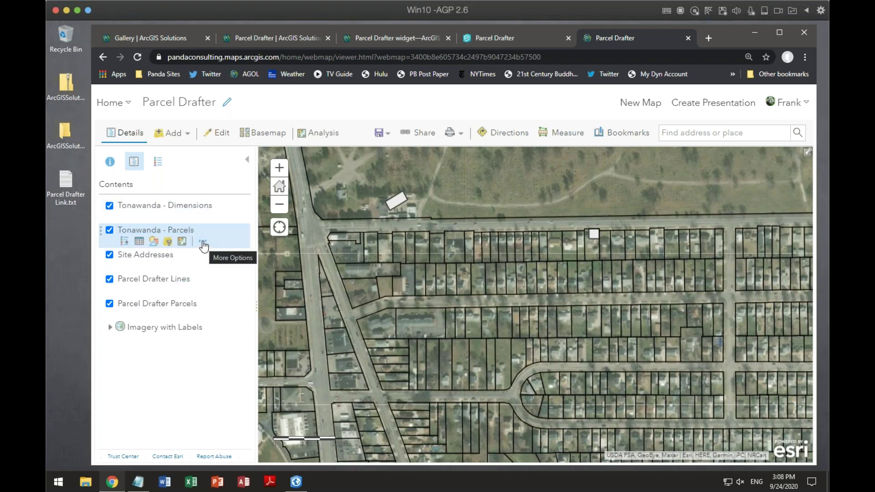
{"action": "left_click", "coordinate": [202, 242]}
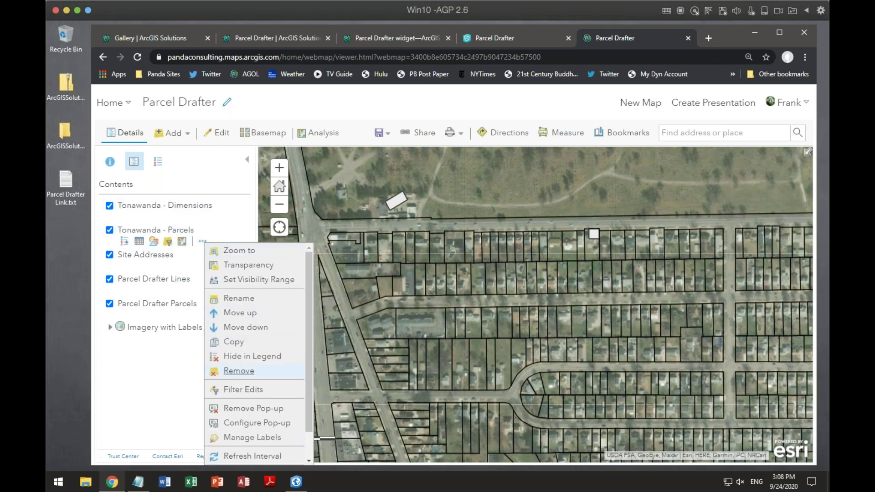
{"action": "left_click", "coordinate": [271, 438]}
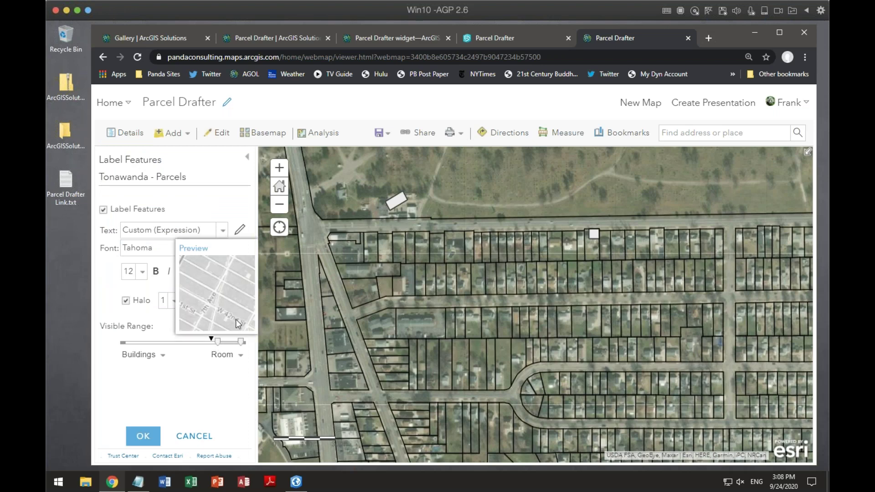
{"action": "left_click", "coordinate": [194, 437]}
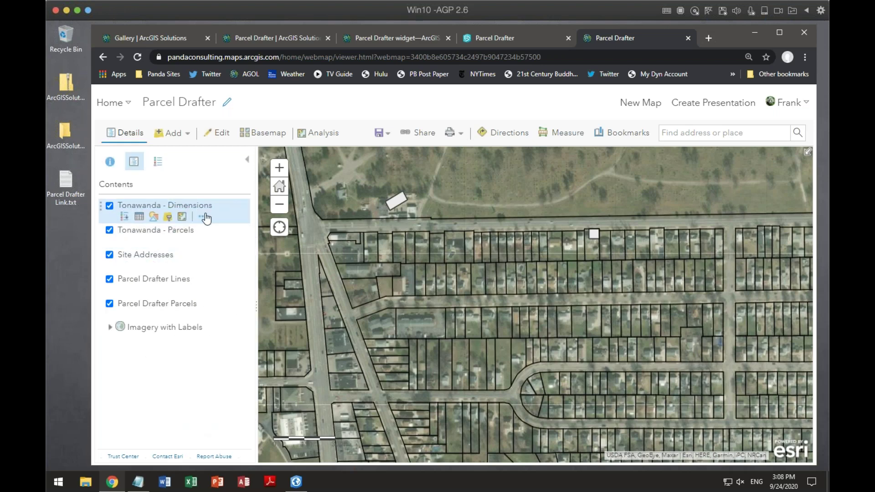
- Open the item details of the Tonawanda - Dimensions layer from the map contents
{"action": "mouse_move", "coordinate": [203, 244]}
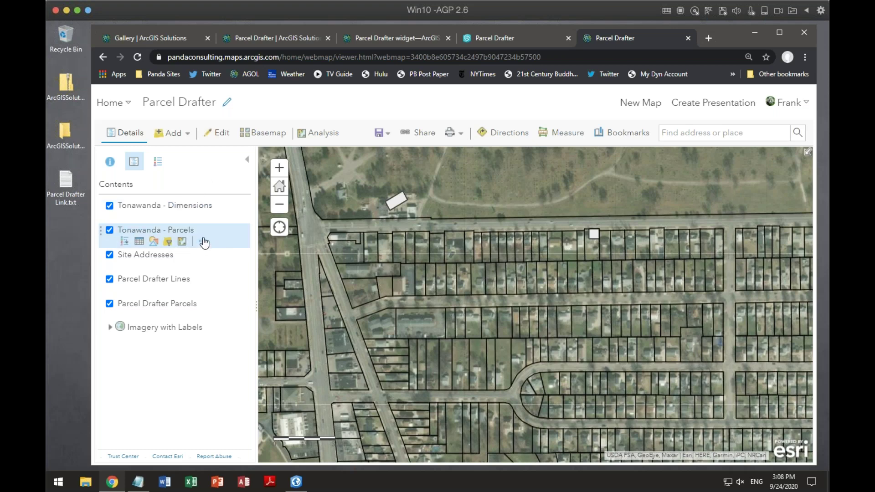
{"action": "left_click", "coordinate": [202, 216]}
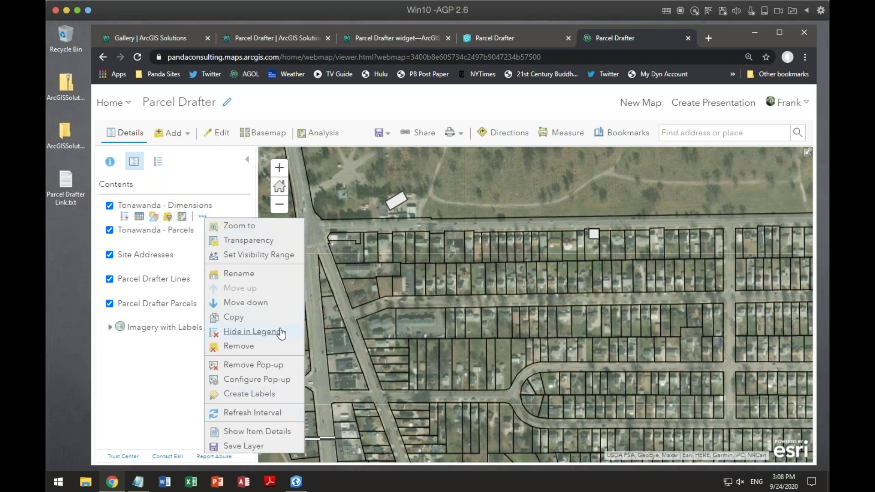
{"action": "left_click", "coordinate": [258, 432]}
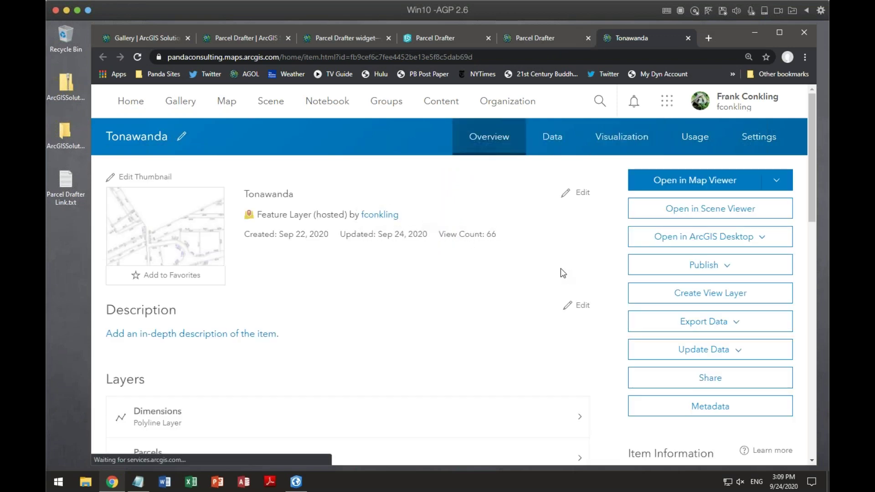
- Open the Dimensions sublayer of the Tonawanda feature layer and examine its overview page
{"action": "scroll", "coordinate": [416, 312], "scroll_direction": "down", "scroll_amount": 2}
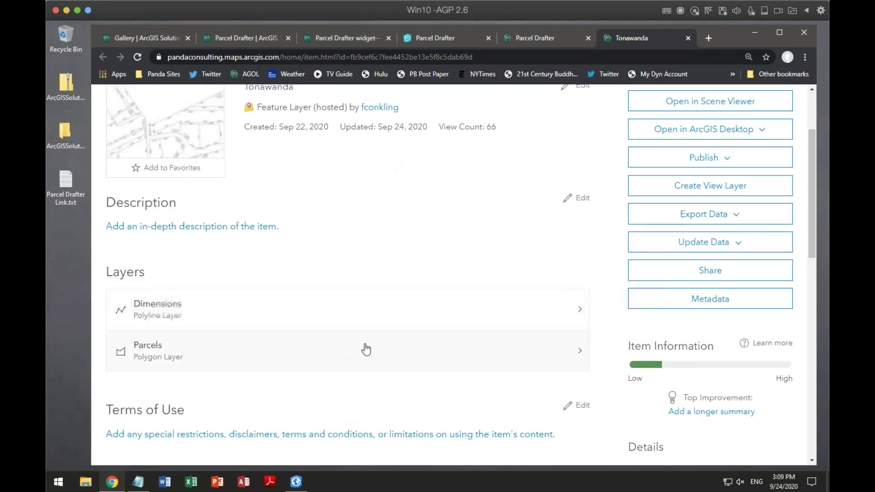
{"action": "left_click", "coordinate": [579, 310]}
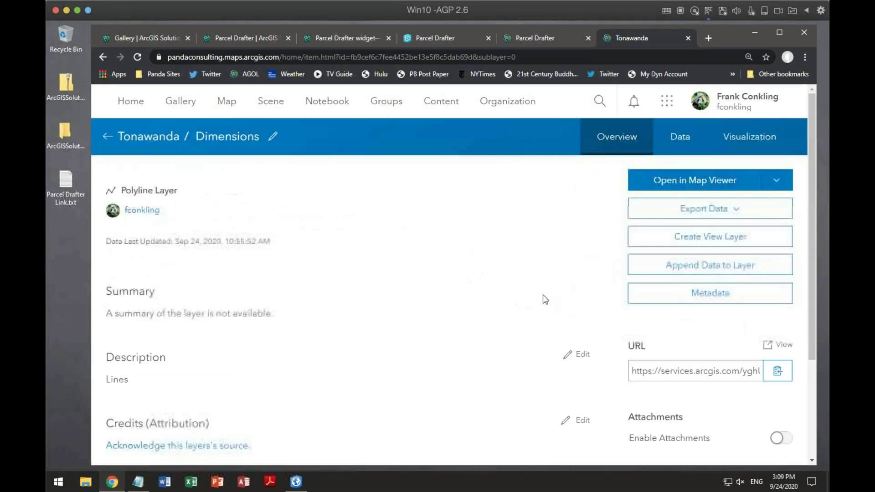
{"action": "scroll", "coordinate": [561, 272], "scroll_direction": "down", "scroll_amount": 2}
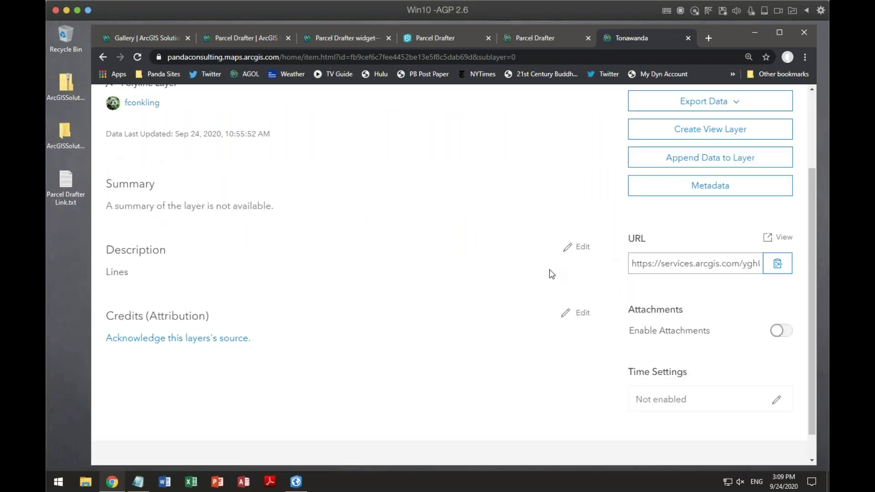
{"action": "scroll", "coordinate": [547, 273], "scroll_direction": "down", "scroll_amount": 1}
{"action": "scroll", "coordinate": [539, 271], "scroll_direction": "up", "scroll_amount": 3}
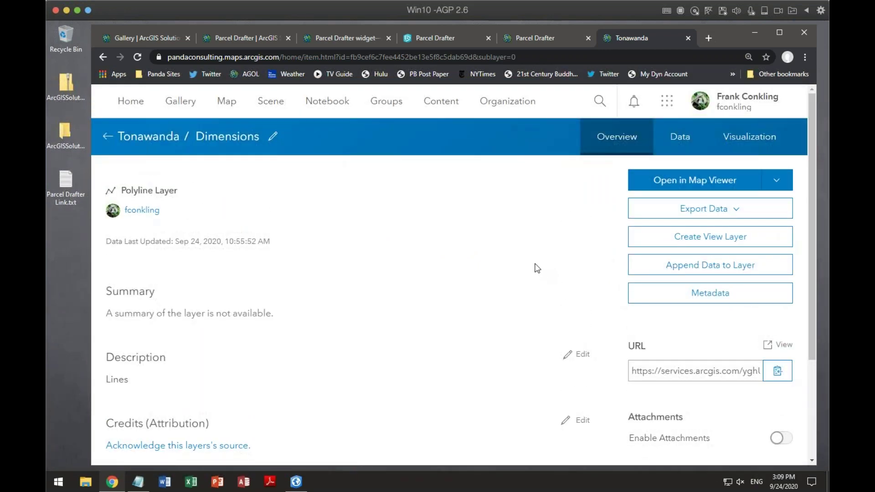
- Examine the Dimensions attribute table of the Tonawanda feature layer, including its COGO columns, and close the item page
{"action": "left_click", "coordinate": [103, 57]}
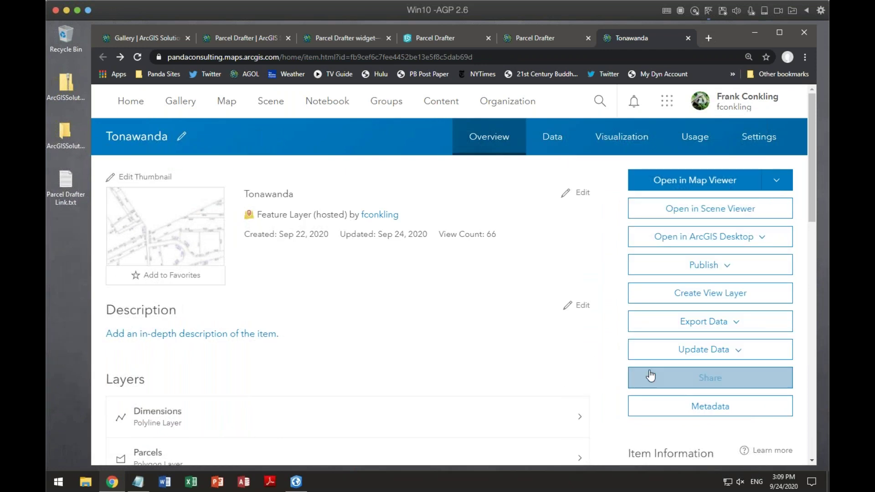
{"action": "left_click", "coordinate": [541, 137]}
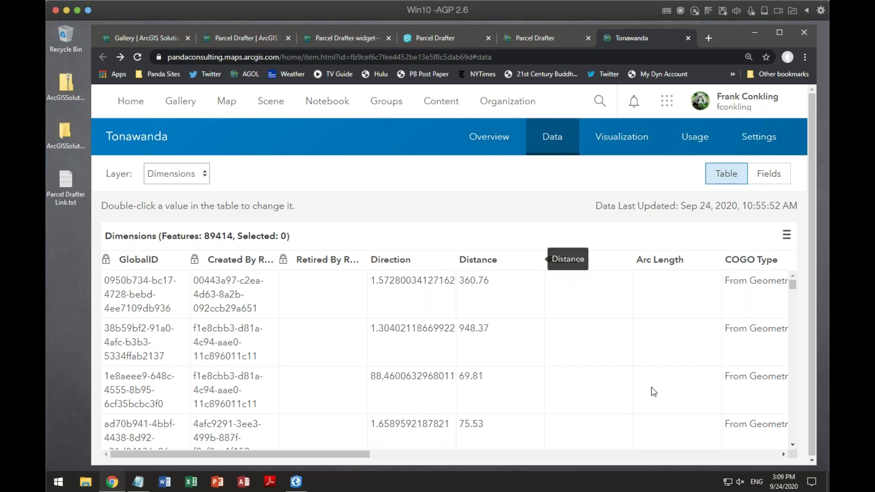
{"action": "left_click_drag", "start_coordinate": [319, 449], "coordinate": [339, 478]}
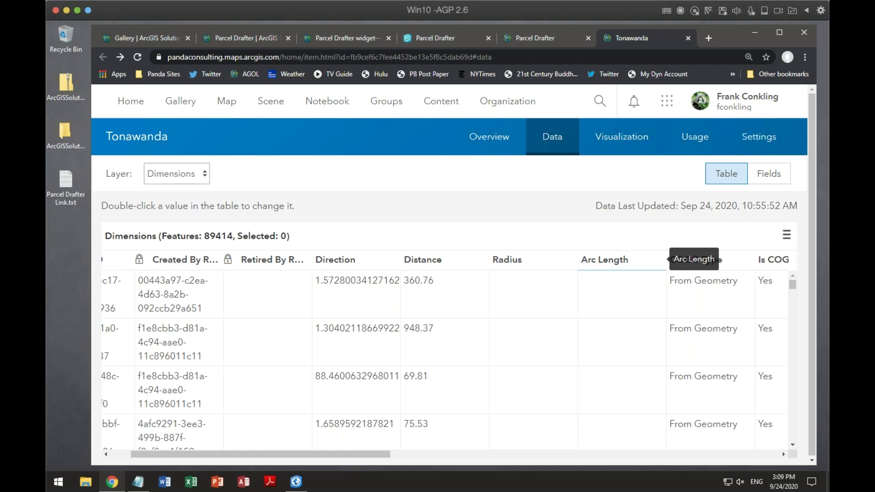
{"action": "left_click", "coordinate": [688, 39]}
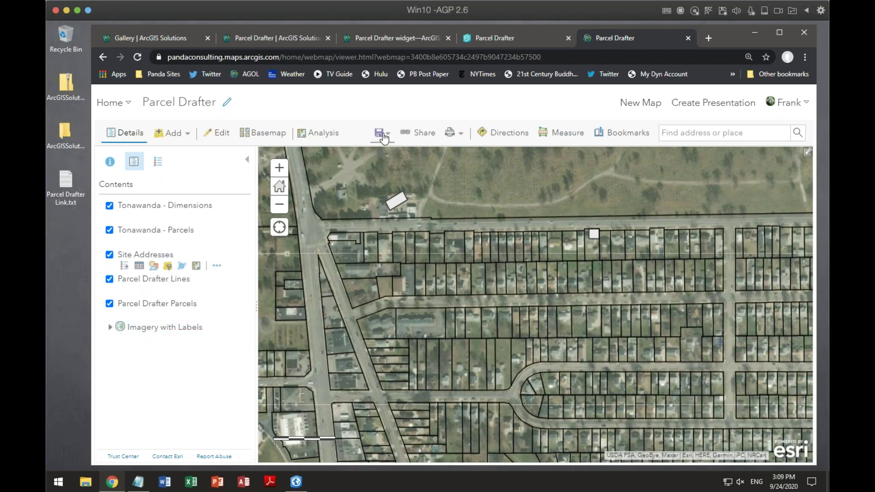
- Leave the Parcel Drafter web map and open the Parcel Drafter folder in My Content
{"action": "left_click", "coordinate": [523, 42]}
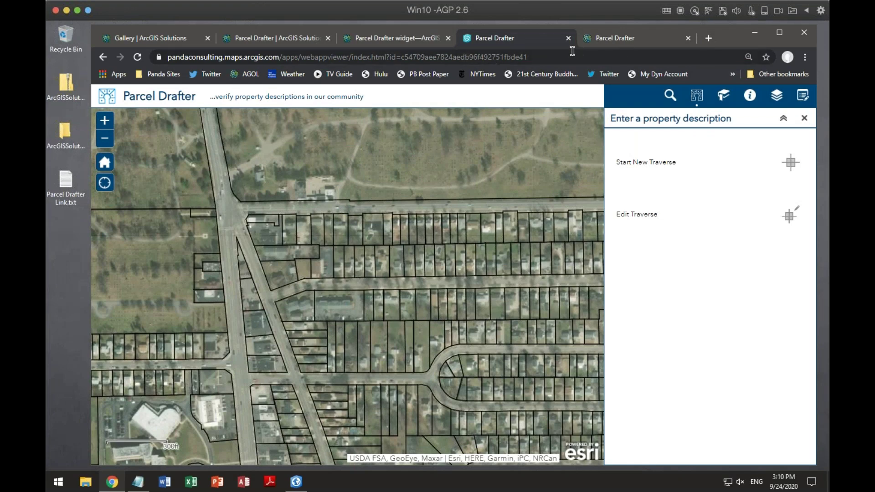
{"action": "left_click", "coordinate": [616, 43]}
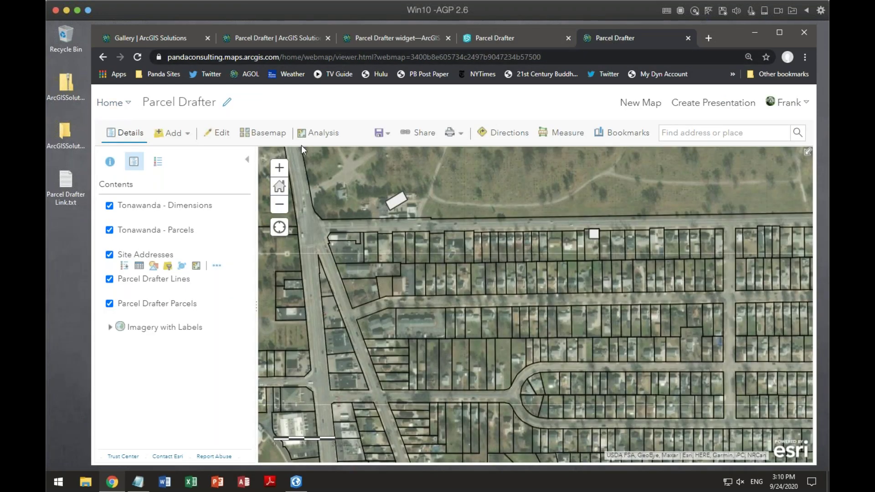
{"action": "left_click", "coordinate": [112, 103]}
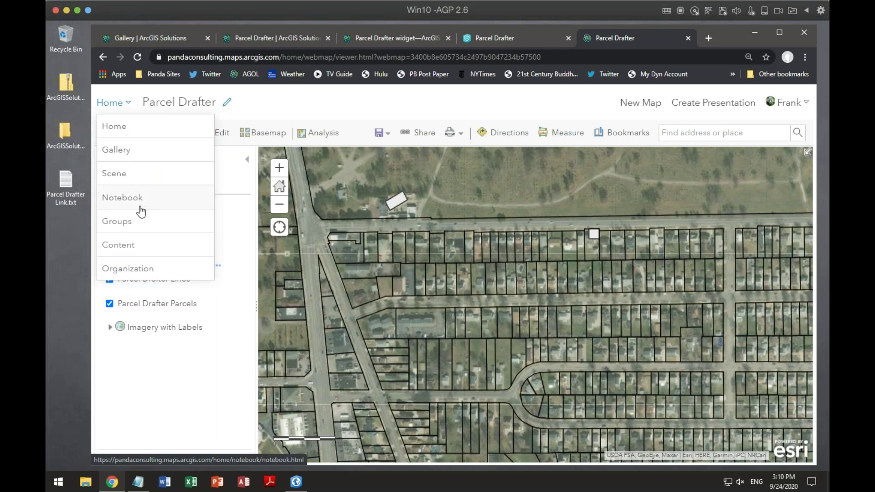
{"action": "left_click", "coordinate": [136, 245]}
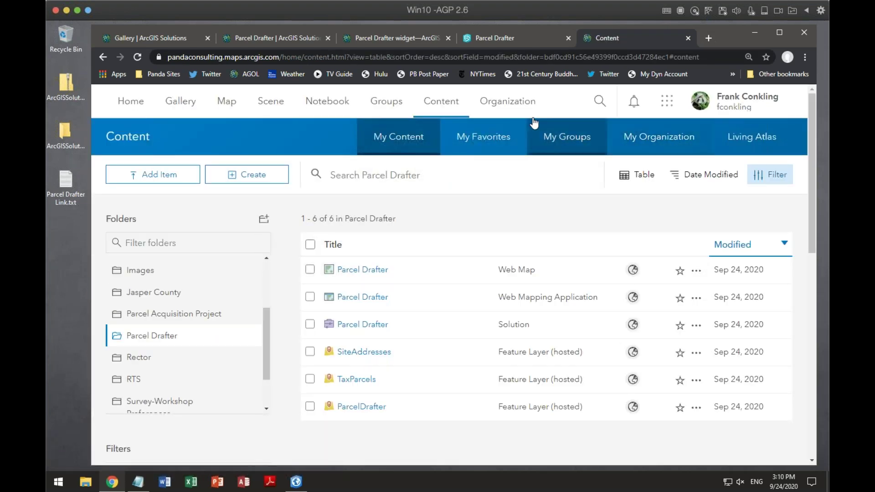
- Open the Parcel Drafter web mapping application's item page in a new browser tab and open the app for configuration in Web AppBuilder
{"action": "right_click", "coordinate": [372, 301]}
{"action": "left_click", "coordinate": [401, 304]}
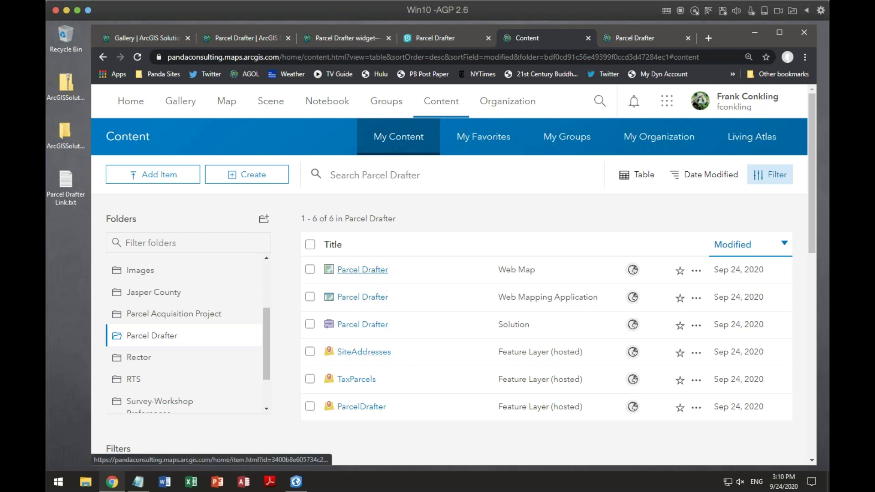
{"action": "left_click", "coordinate": [430, 38]}
{"action": "left_click", "coordinate": [524, 38]}
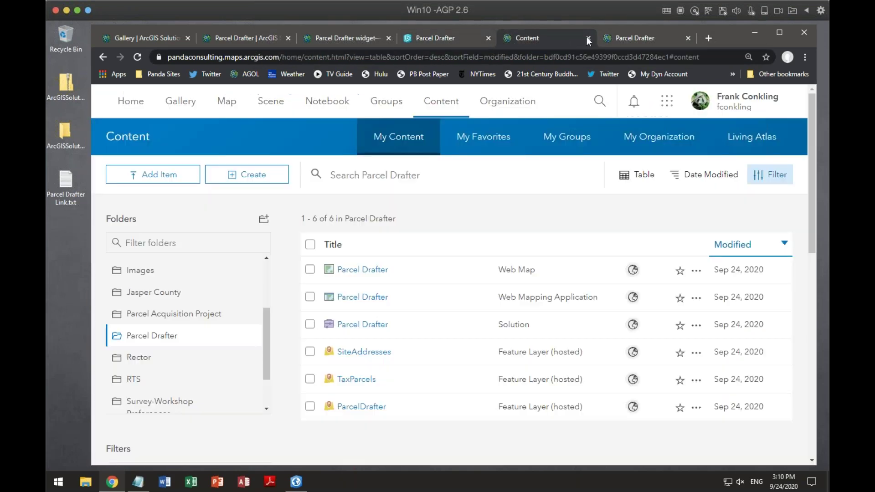
{"action": "left_click", "coordinate": [633, 37]}
{"action": "left_click", "coordinate": [709, 208]}
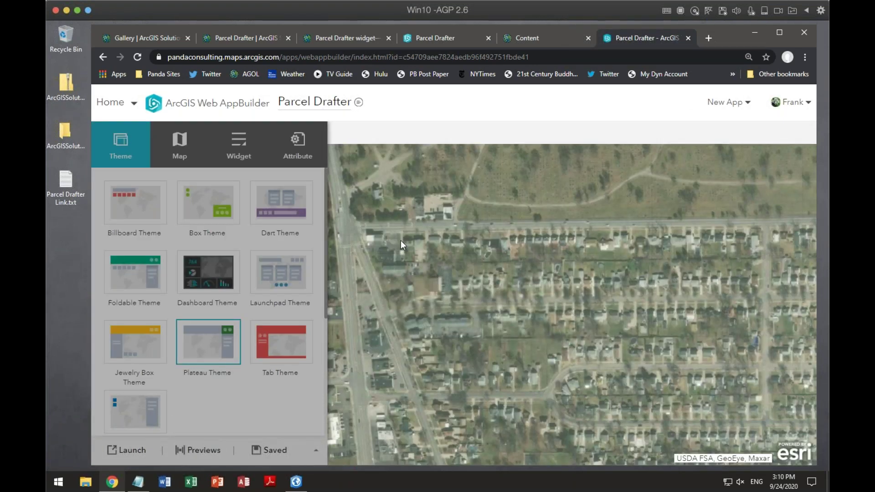
- Check the app's web map settings and open the configuration of the Enter a property description widget in the header controller
{"action": "left_click", "coordinate": [178, 144]}
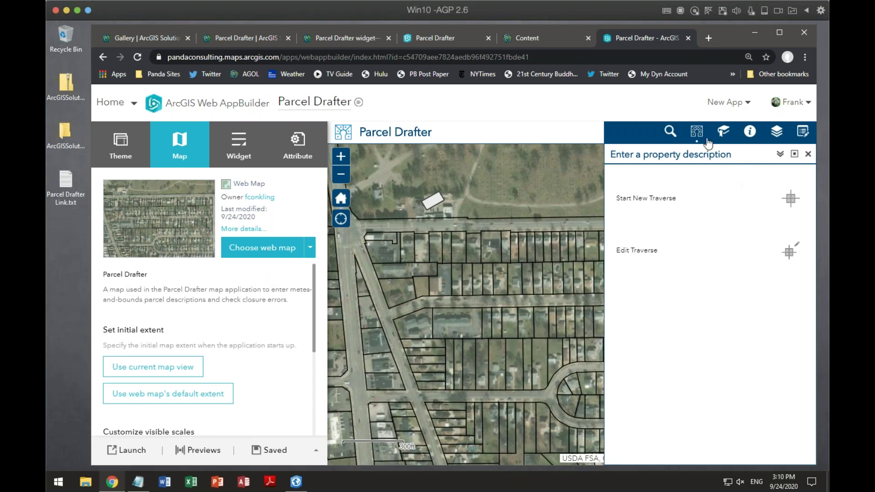
{"action": "left_click", "coordinate": [243, 152]}
{"action": "left_click", "coordinate": [302, 206]}
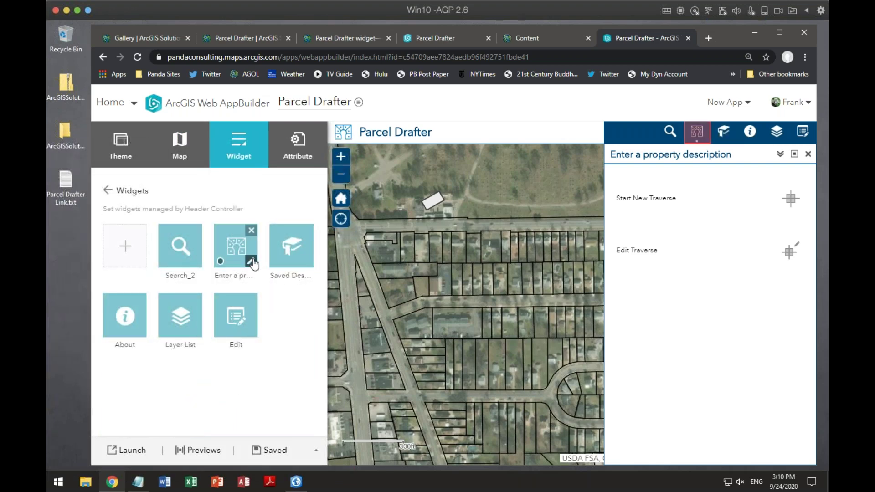
{"action": "left_click", "coordinate": [252, 259]}
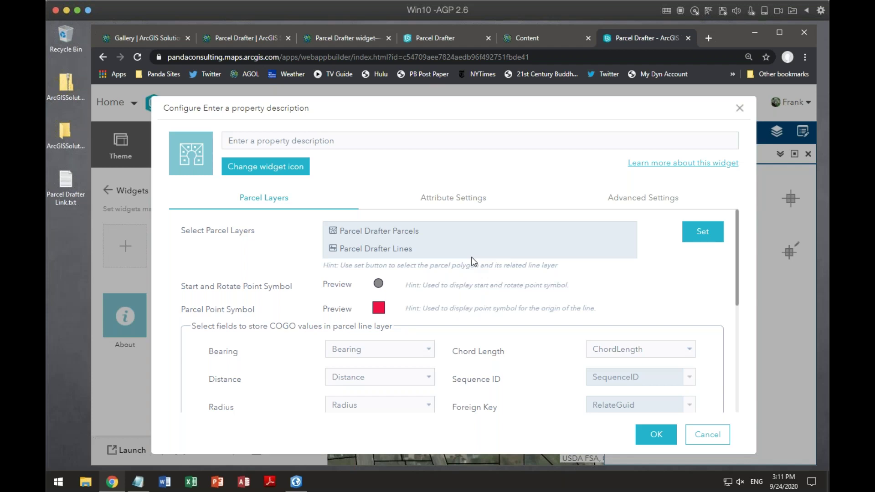
- Try assigning Tonawanda - Parcels as the widget's parcel polygon layer, comparing it with Parcel Drafter Parcels
{"action": "left_click", "coordinate": [701, 233]}
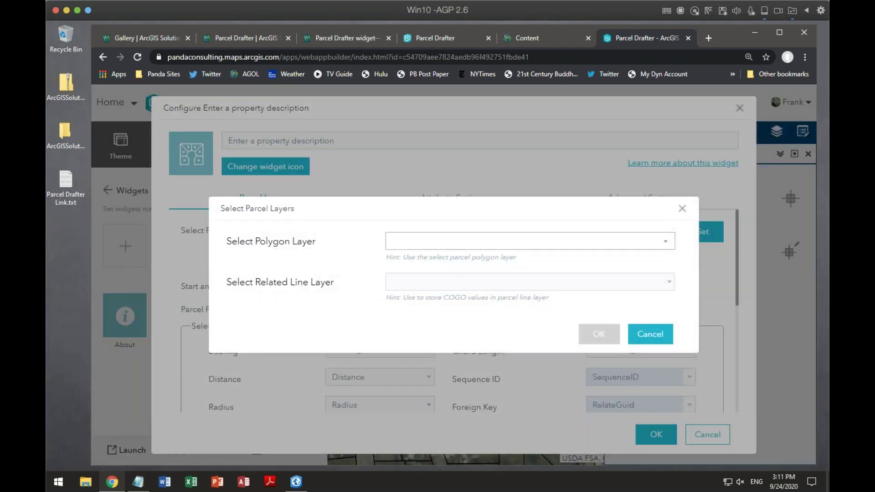
{"action": "left_click", "coordinate": [489, 246]}
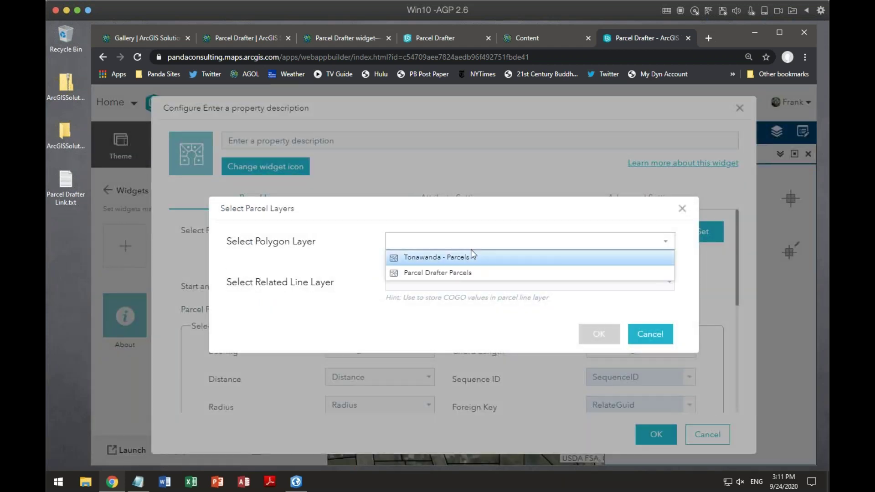
{"action": "left_click", "coordinate": [436, 259]}
{"action": "left_click", "coordinate": [519, 292]}
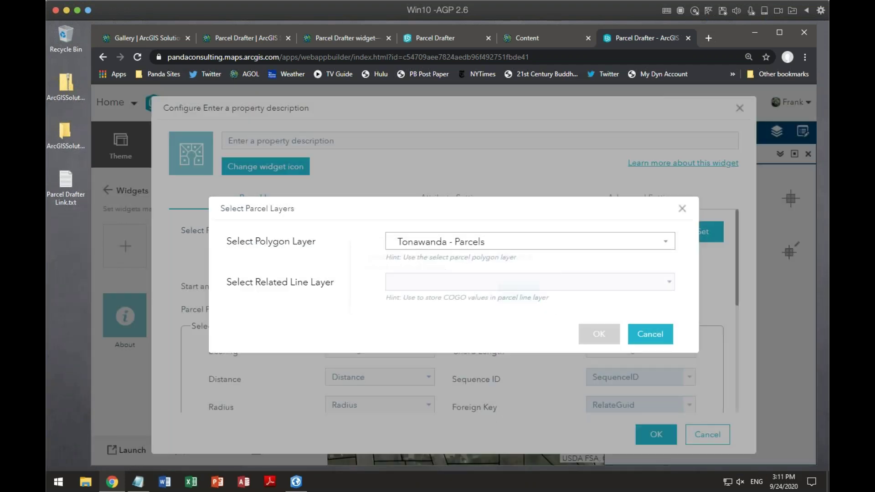
{"action": "left_click", "coordinate": [664, 241]}
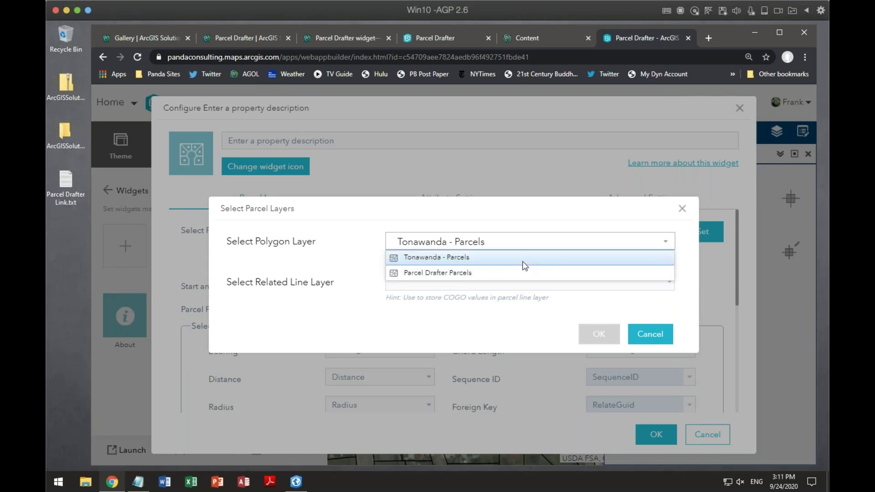
{"action": "left_click", "coordinate": [493, 257]}
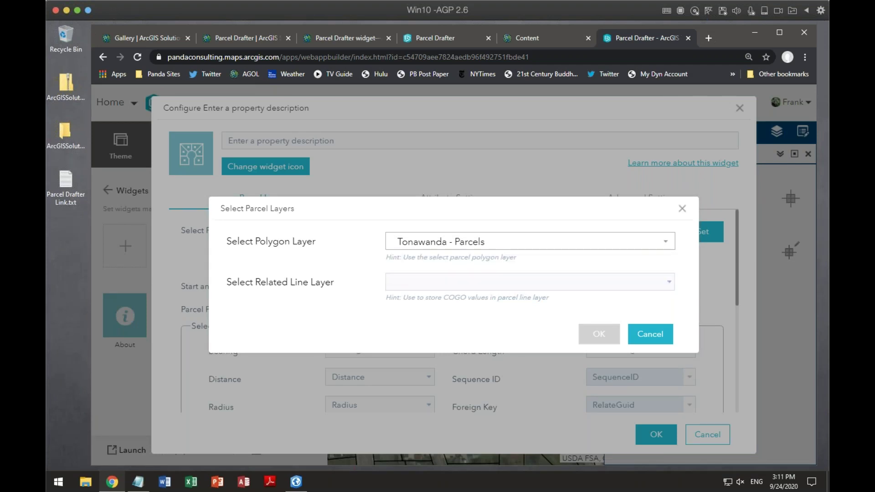
{"action": "left_click", "coordinate": [664, 242]}
{"action": "left_click", "coordinate": [656, 271]}
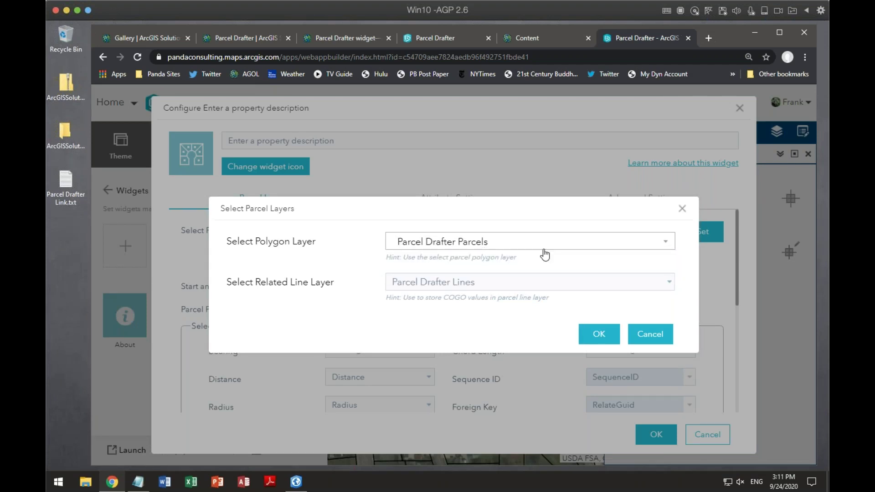
{"action": "left_click", "coordinate": [666, 242]}
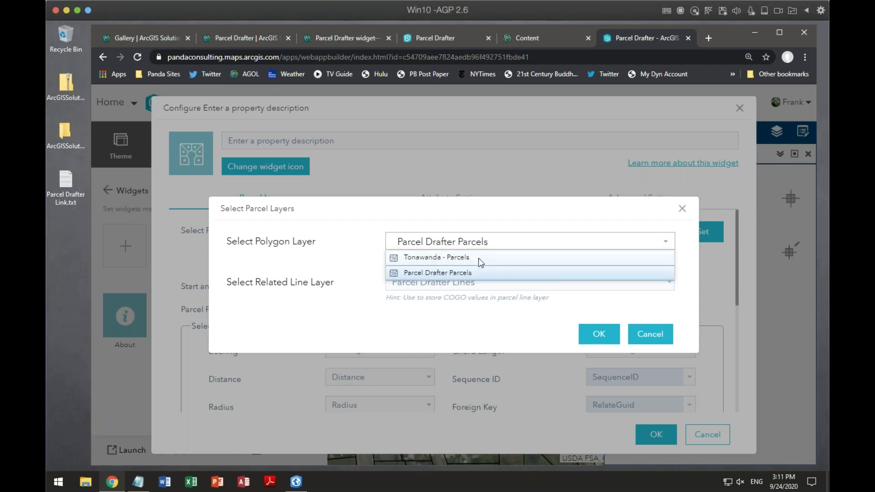
{"action": "left_click", "coordinate": [479, 258]}
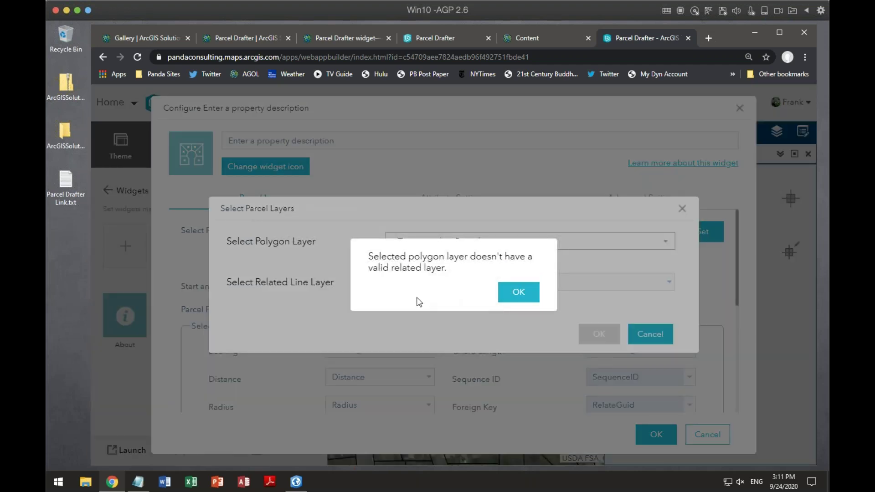
{"action": "left_click", "coordinate": [518, 293]}
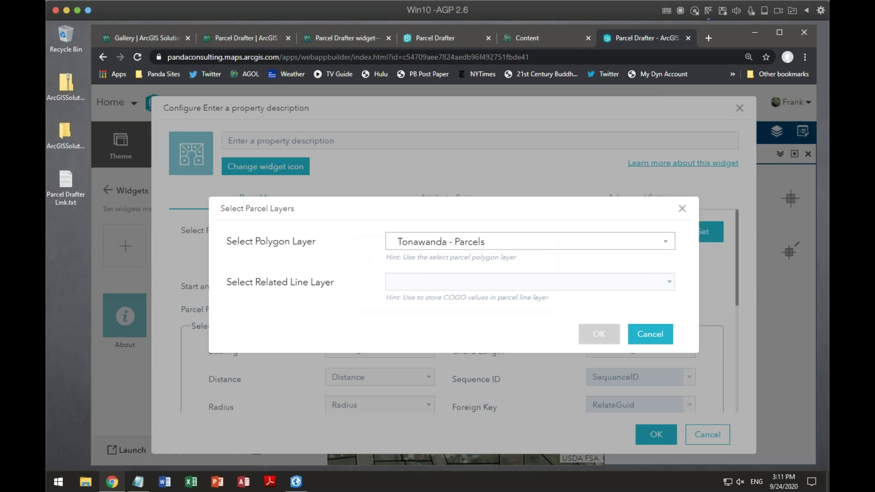
- Select Parcel Drafter Parcels as the widget's polygon layer and accept the parcel layer selection
{"action": "left_click", "coordinate": [666, 242]}
{"action": "left_click", "coordinate": [510, 274]}
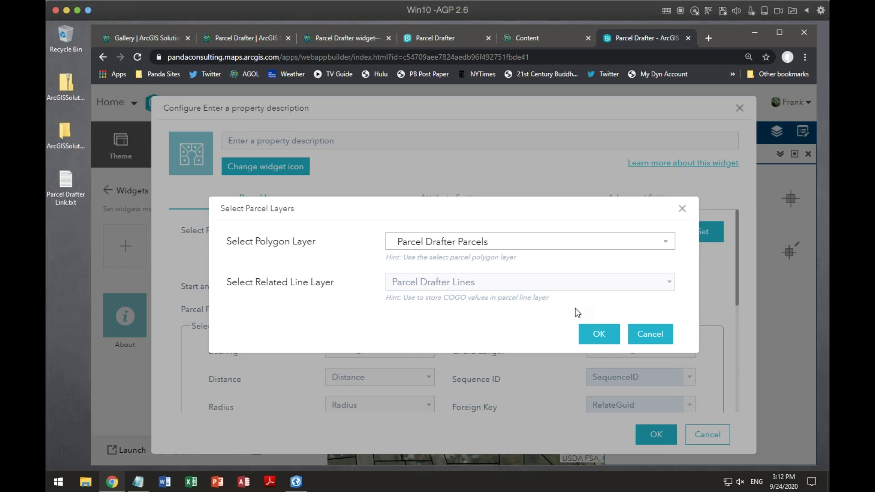
{"action": "left_click", "coordinate": [598, 334]}
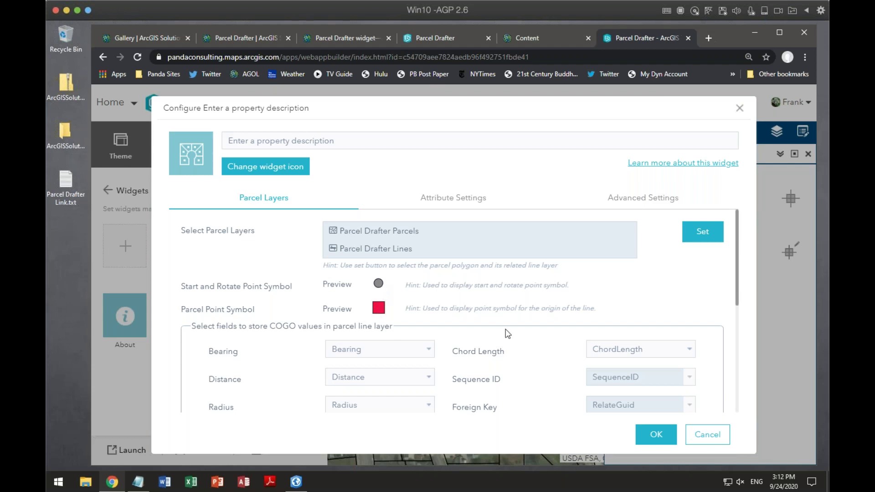
- Examine the widget's parcel layer settings: point symbols, COGO field mappings, line types and coordinate geometry fields
{"action": "scroll", "coordinate": [507, 334], "scroll_direction": "down", "scroll_amount": 3}
{"action": "scroll", "coordinate": [505, 333], "scroll_direction": "up", "scroll_amount": 2}
{"action": "scroll", "coordinate": [501, 332], "scroll_direction": "down", "scroll_amount": 1}
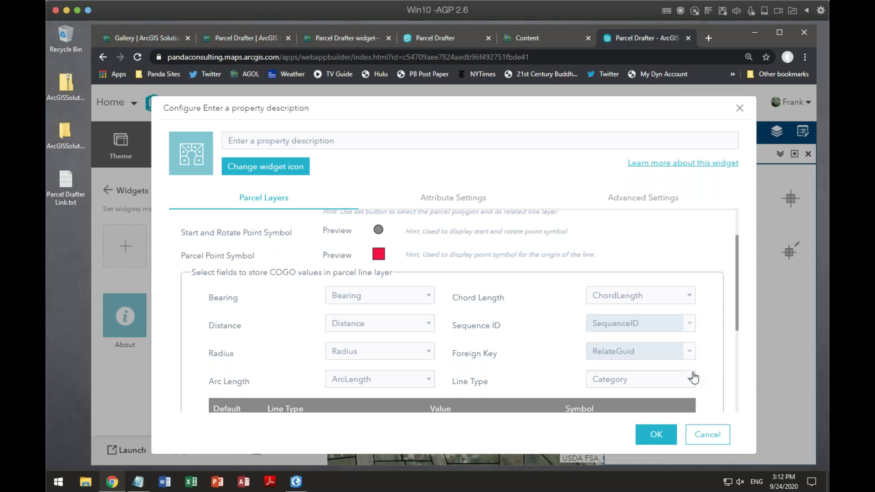
{"action": "scroll", "coordinate": [509, 348], "scroll_direction": "down", "scroll_amount": 3}
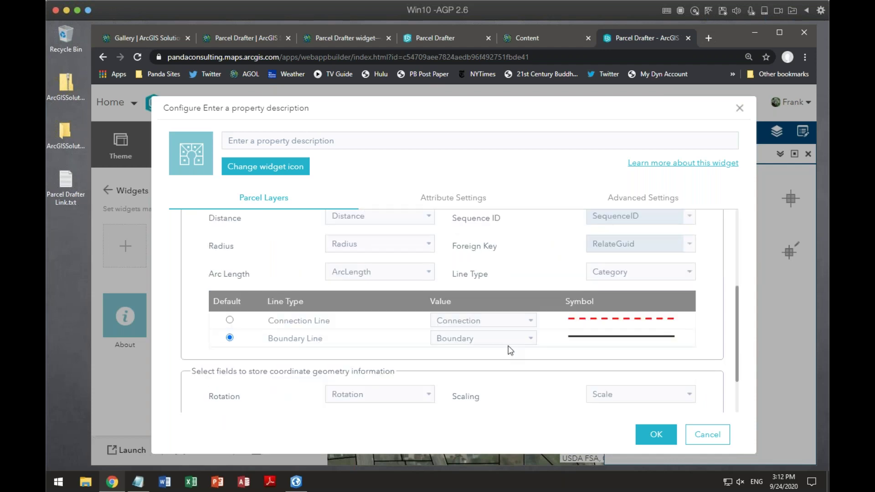
{"action": "scroll", "coordinate": [510, 350], "scroll_direction": "down", "scroll_amount": 2}
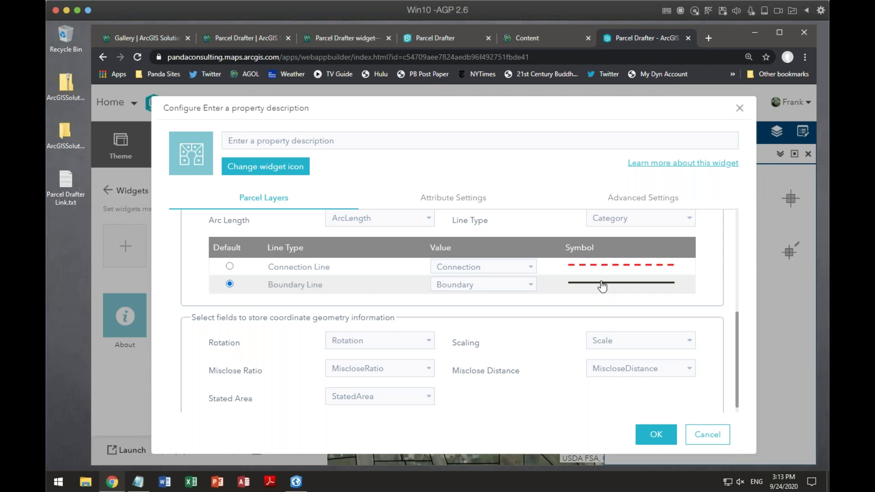
{"action": "scroll", "coordinate": [504, 404], "scroll_direction": "down", "scroll_amount": 1}
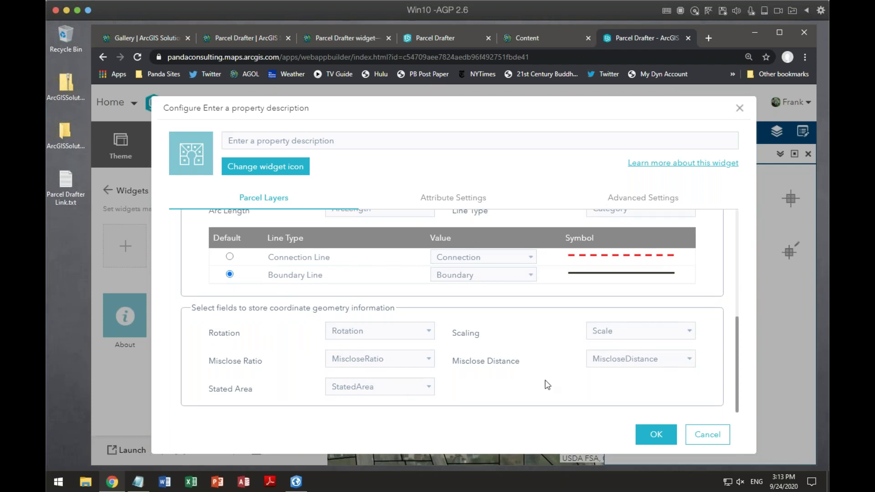
{"action": "scroll", "coordinate": [547, 383], "scroll_direction": "up", "scroll_amount": 5}
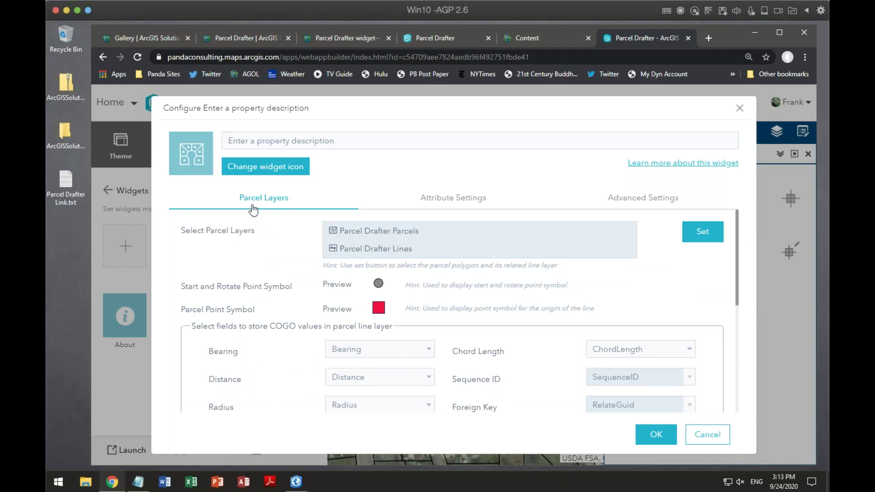
- Review the widget's attribute settings and its advanced snapping and misclose settings, and leave the configuration without saving changes
{"action": "left_click", "coordinate": [444, 198]}
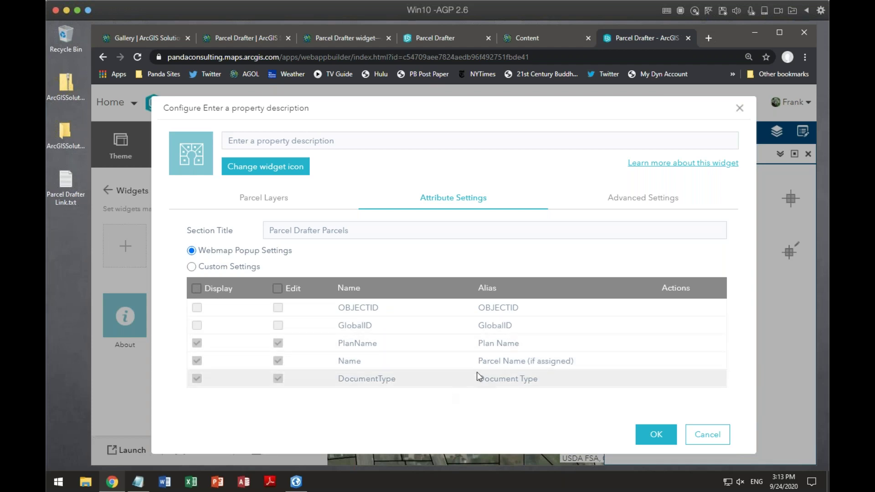
{"action": "left_click", "coordinate": [620, 199]}
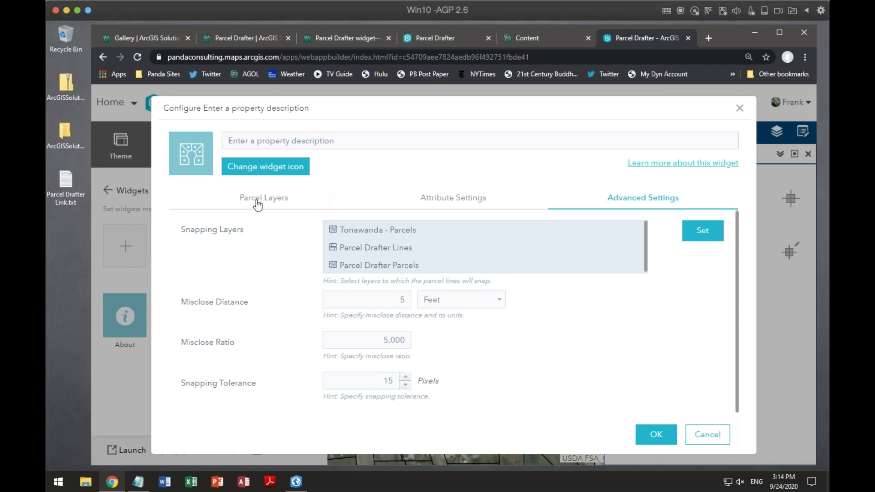
{"action": "left_click", "coordinate": [299, 204]}
{"action": "left_click", "coordinate": [494, 201]}
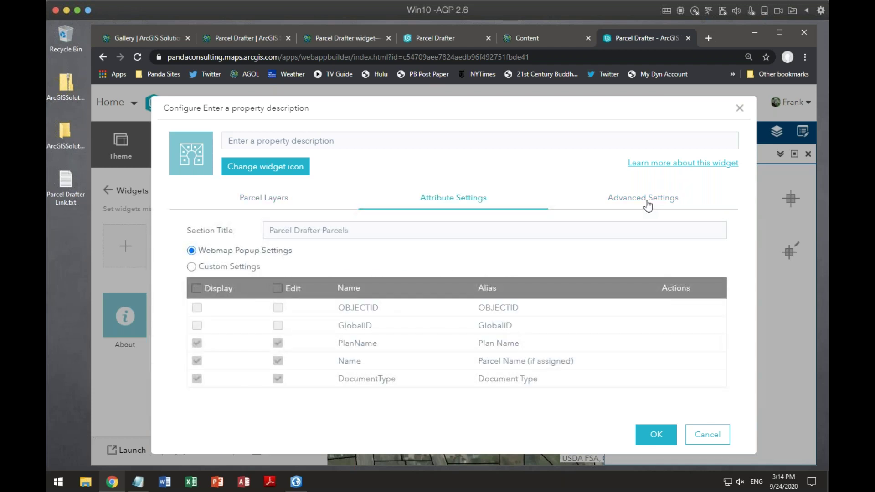
{"action": "left_click", "coordinate": [648, 206]}
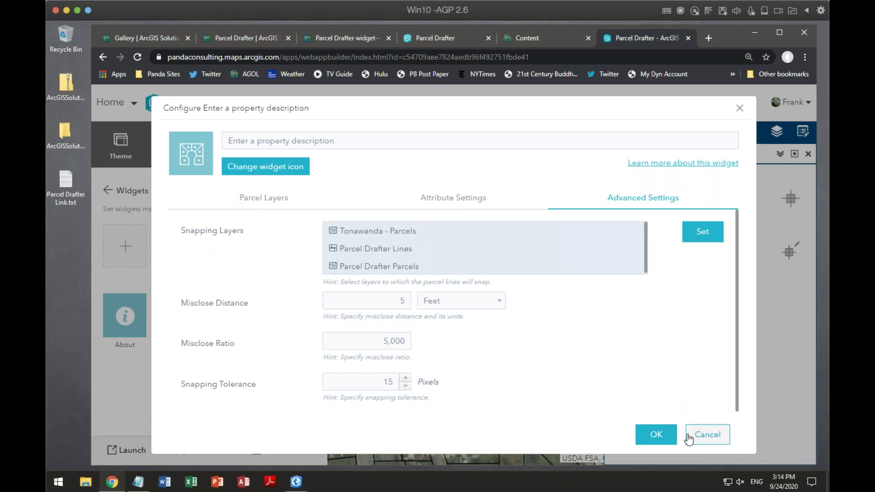
{"action": "left_click", "coordinate": [708, 440]}
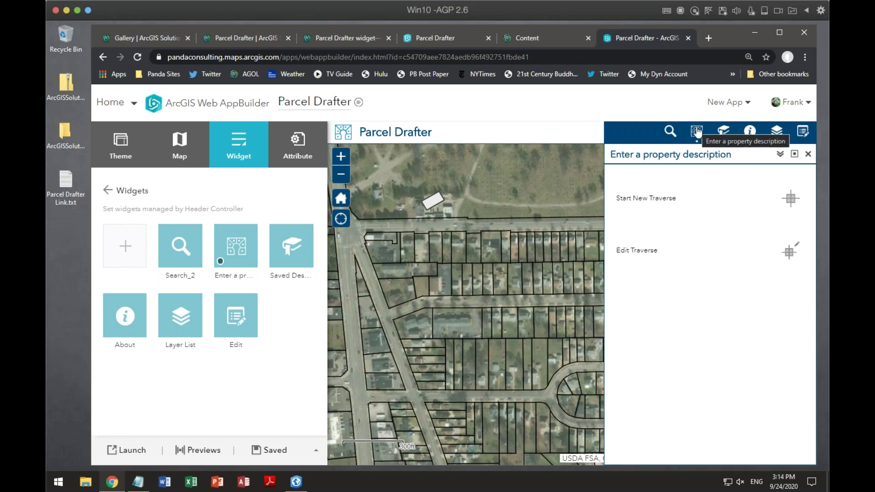
- Turn the property description widget's open-at-start option off and back on in the app configuration
{"action": "mouse_move", "coordinate": [235, 268]}
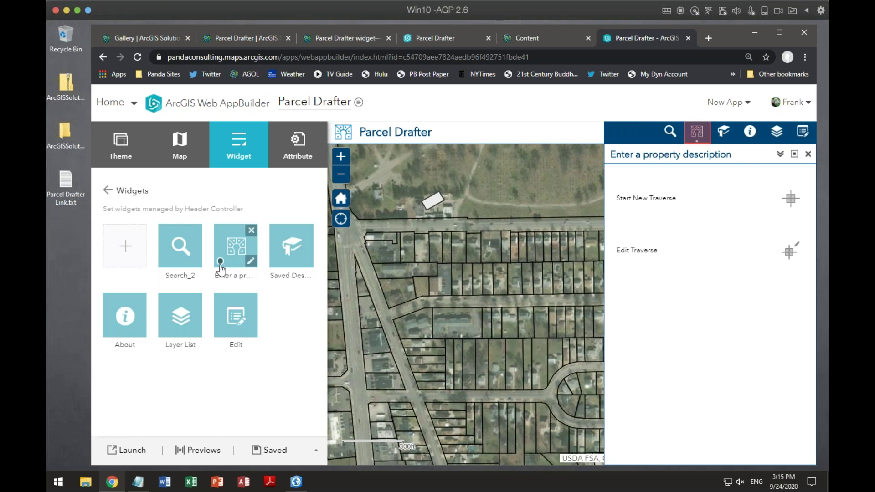
{"action": "left_click", "coordinate": [220, 262]}
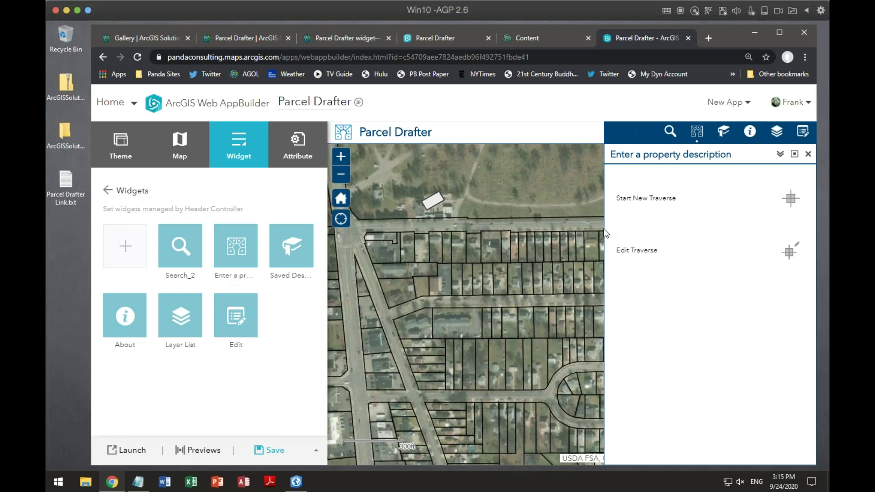
{"action": "left_click", "coordinate": [220, 262]}
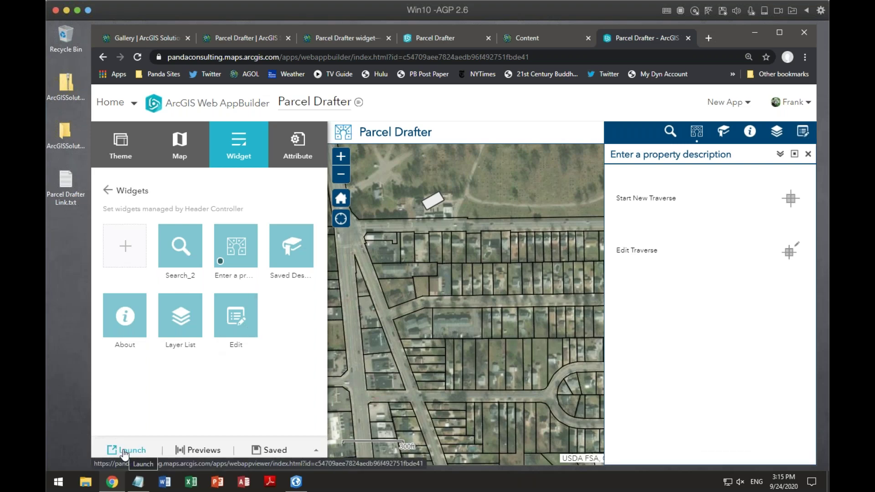
- Reload the running Parcel Drafter app and start a new traverse at the southwest corner of parcel 1000
{"action": "left_click", "coordinate": [438, 38]}
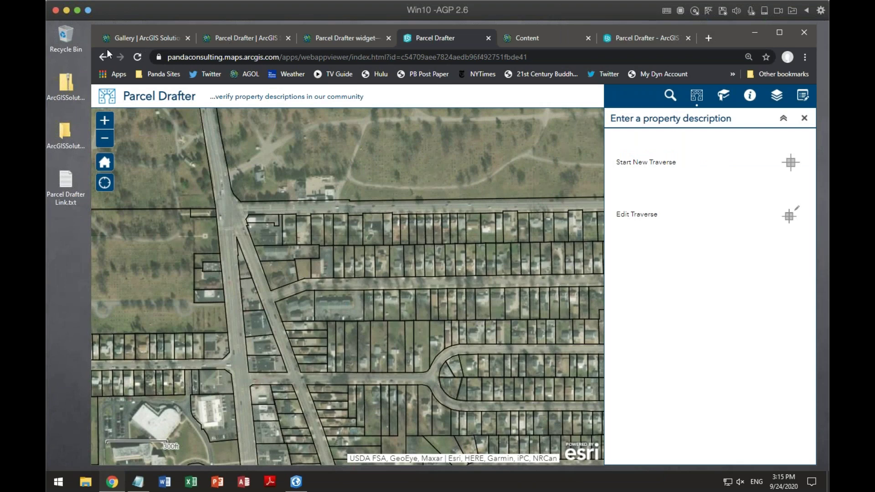
{"action": "left_click", "coordinate": [138, 56]}
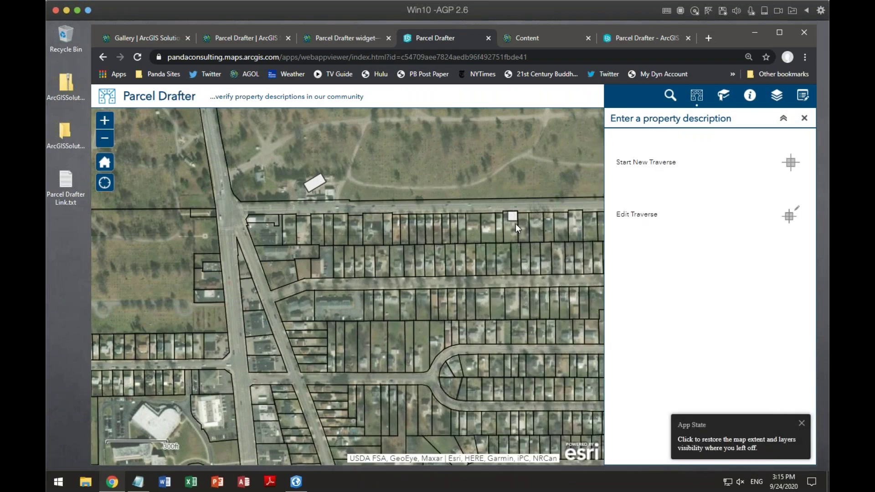
{"action": "scroll", "coordinate": [514, 219], "scroll_direction": "up", "scroll_amount": 2}
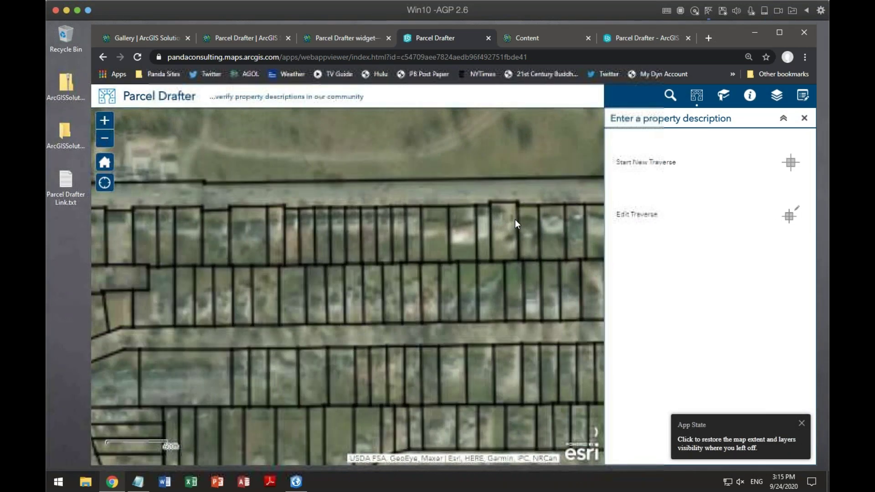
{"action": "scroll", "coordinate": [515, 220], "scroll_direction": "up", "scroll_amount": 3}
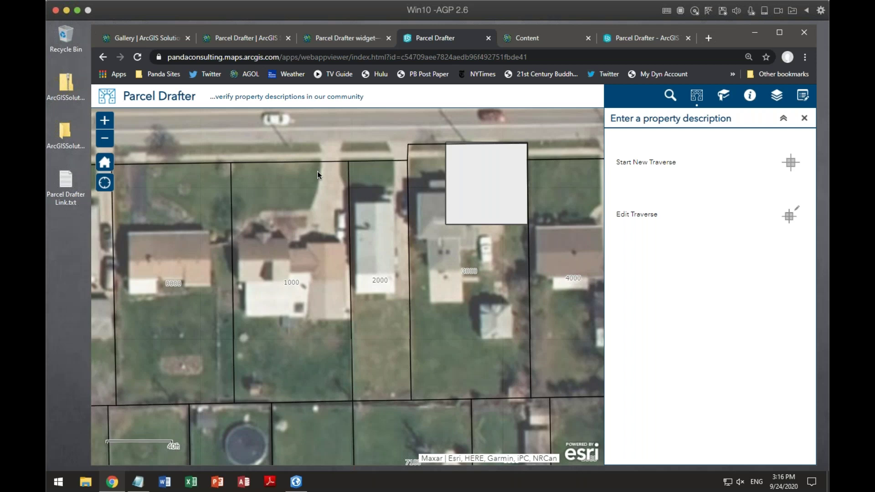
{"action": "left_click", "coordinate": [791, 160]}
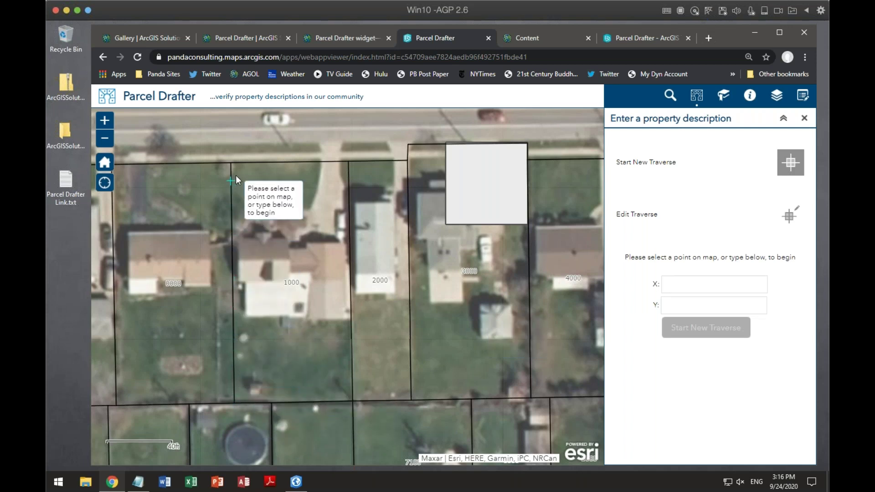
{"action": "left_click", "coordinate": [234, 399]}
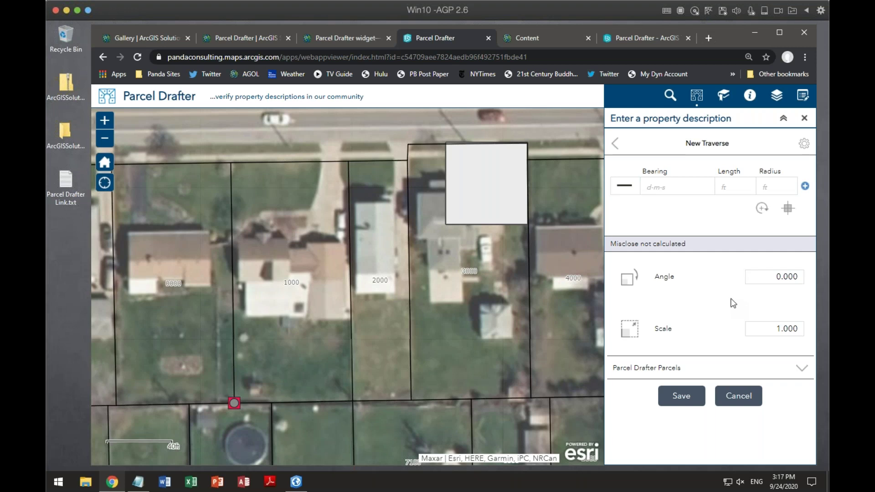
- Review the traverse's direction type, angle, length, area and curve settings, and return to the new traverse
{"action": "left_click", "coordinate": [665, 188]}
{"action": "left_click", "coordinate": [803, 145]}
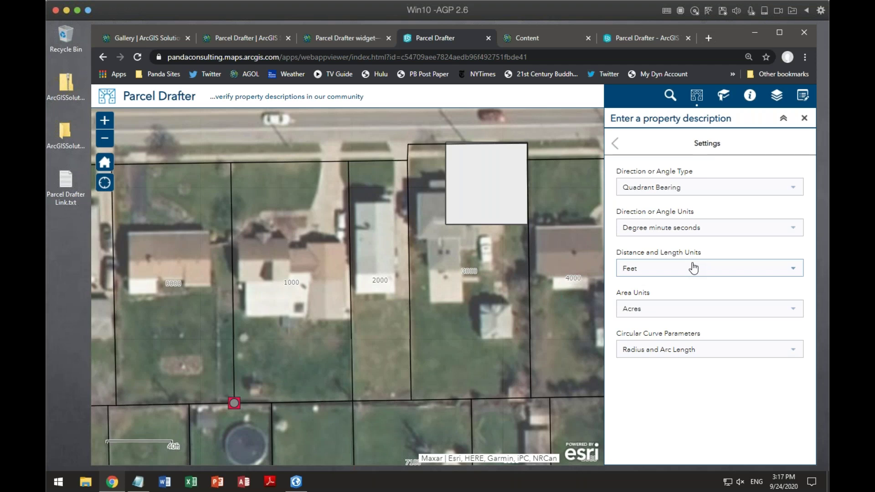
{"action": "left_click", "coordinate": [616, 144]}
- Add the first traverse course with bearing 45-1 and a length of 100 ft
{"action": "left_click", "coordinate": [647, 186]}
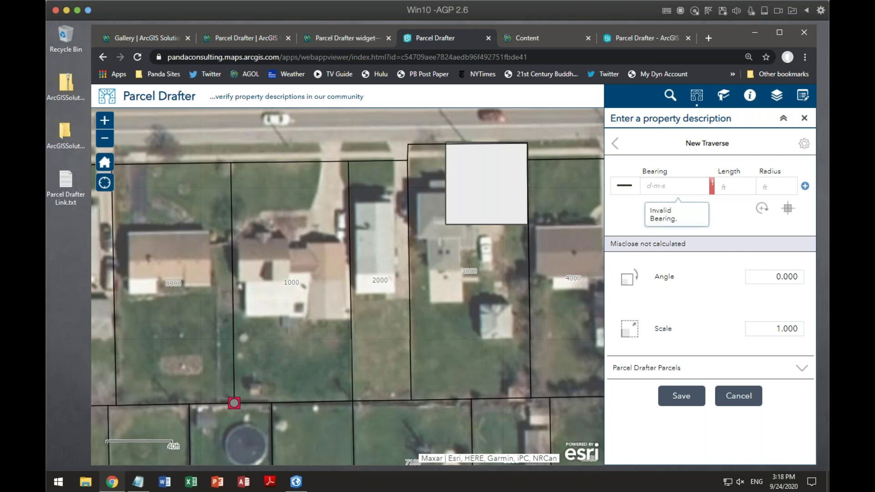
{"action": "type", "text": "45-1"}
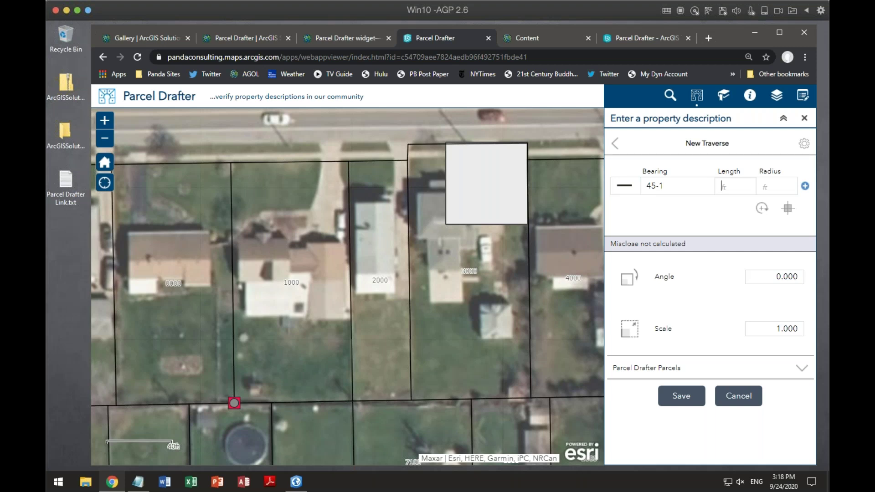
{"action": "type", "text": "100"}
{"action": "left_click", "coordinate": [763, 186]}
{"action": "key", "text": "Return"}
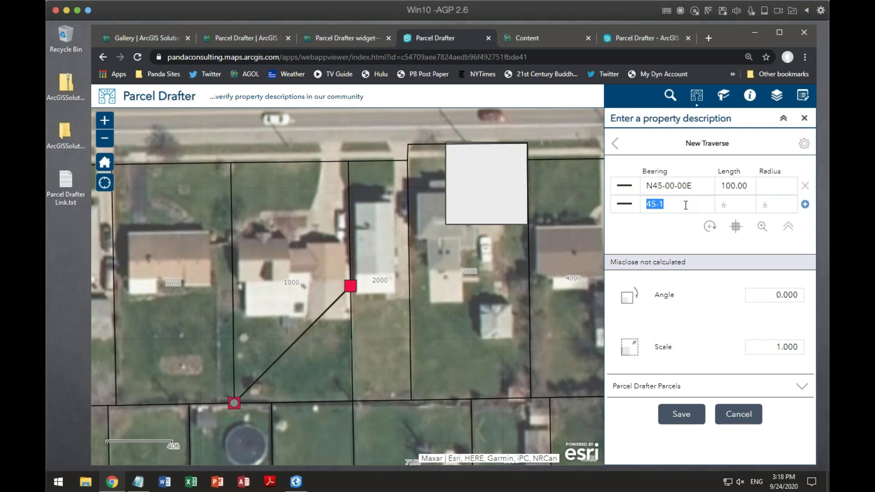
- Add the second traverse course with bearing 45-2 and a length of 50 ft
{"action": "type", "text": "45-2"}
{"action": "key", "text": "Tab"}
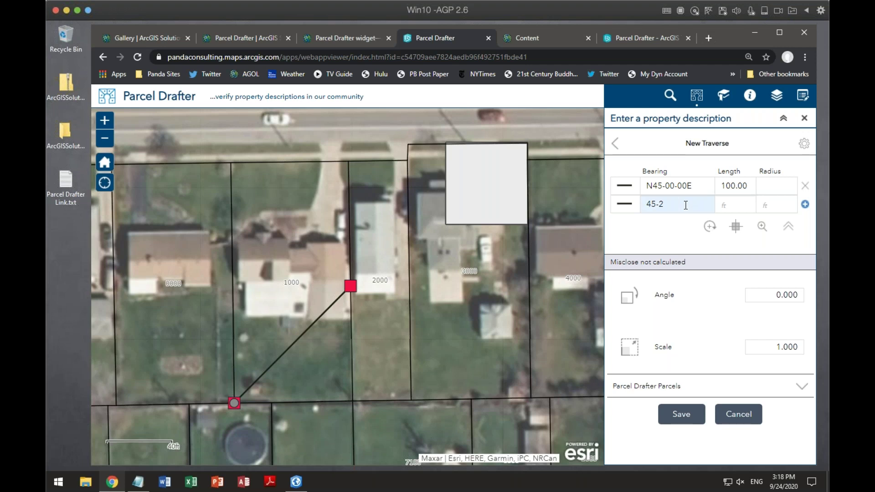
{"action": "type", "text": "50"}
{"action": "key", "text": "Tab"}
{"action": "key", "text": "Return"}
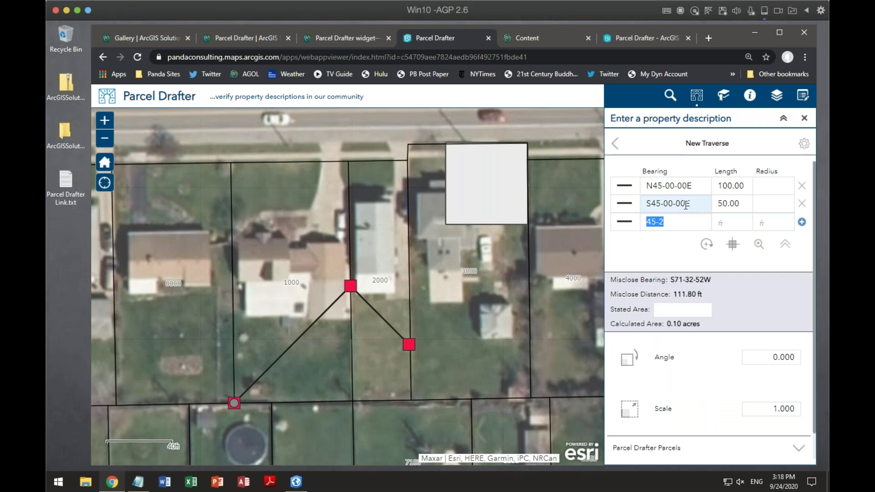
- Add the third traverse course with bearing 45-3 and a length of 100 ft
{"action": "type", "text": "45-3"}
{"action": "key", "text": "Tab"}
{"action": "type", "text": "100"}
{"action": "key", "text": "Tab"}
{"action": "key", "text": "Return"}
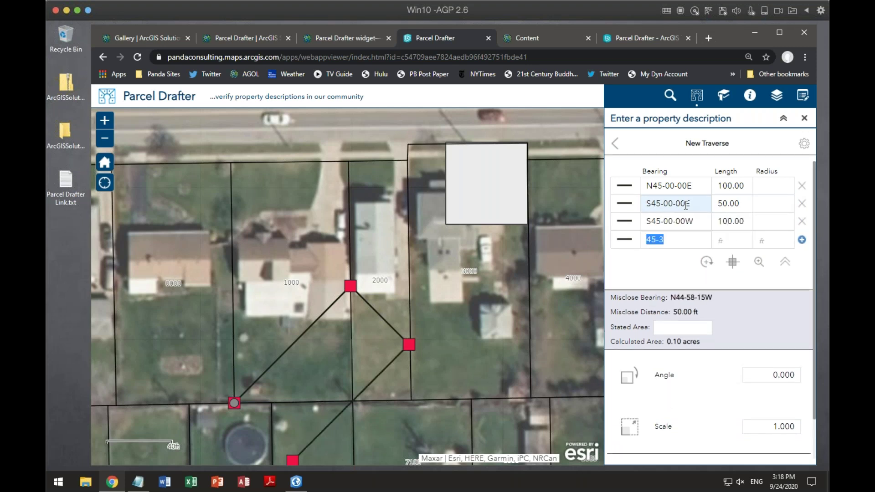
- Close the traverse by adding the fourth course with bearing 45-4 and a length of 50 ft
{"action": "type", "text": "45-4"}
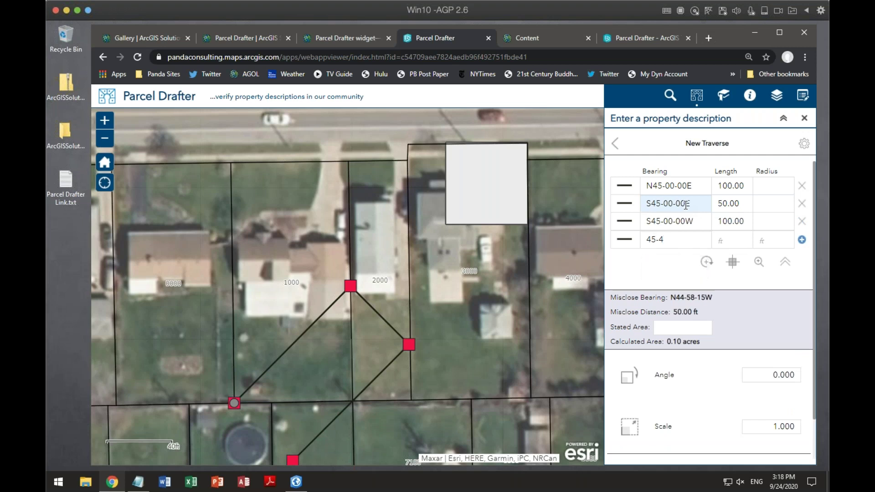
{"action": "key", "text": "Tab"}
{"action": "type", "text": "50"}
{"action": "key", "text": "Tab"}
{"action": "key", "text": "Return"}
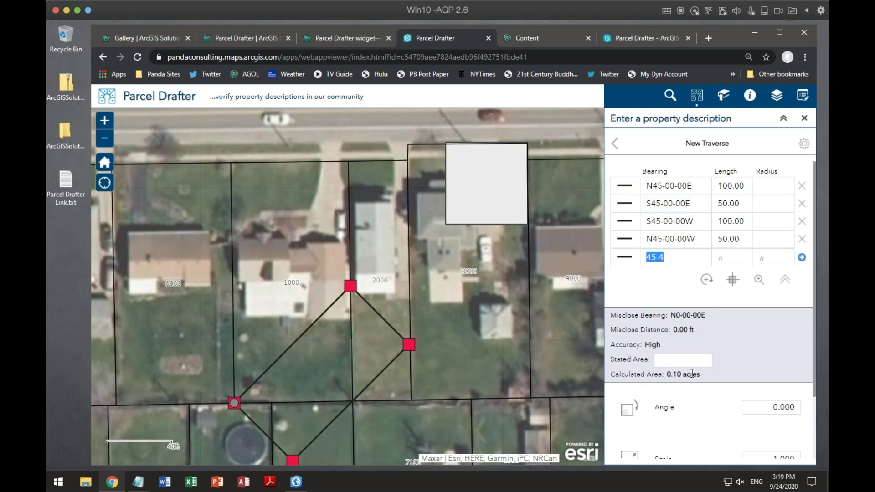
- Set the traverse's stated area to 0.11 acres
{"action": "left_click_drag", "start_coordinate": [367, 361], "coordinate": [373, 284]}
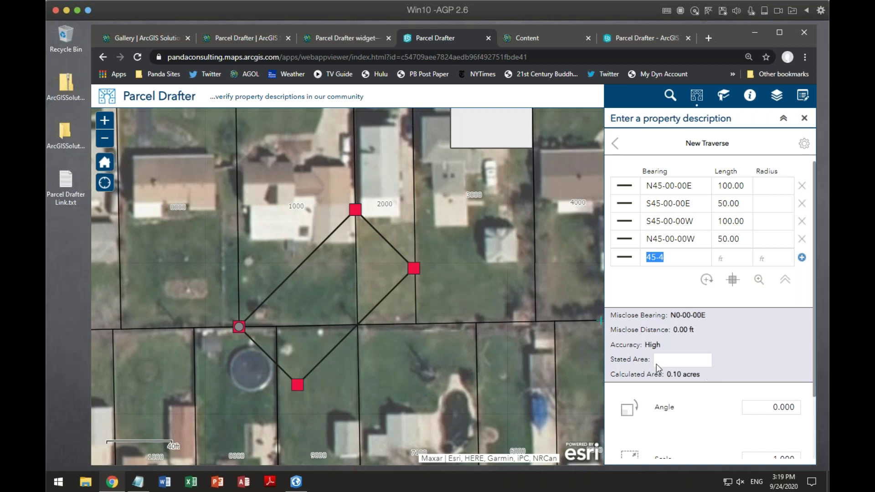
{"action": "left_click", "coordinate": [683, 359]}
{"action": "type", "text": "0.0"}
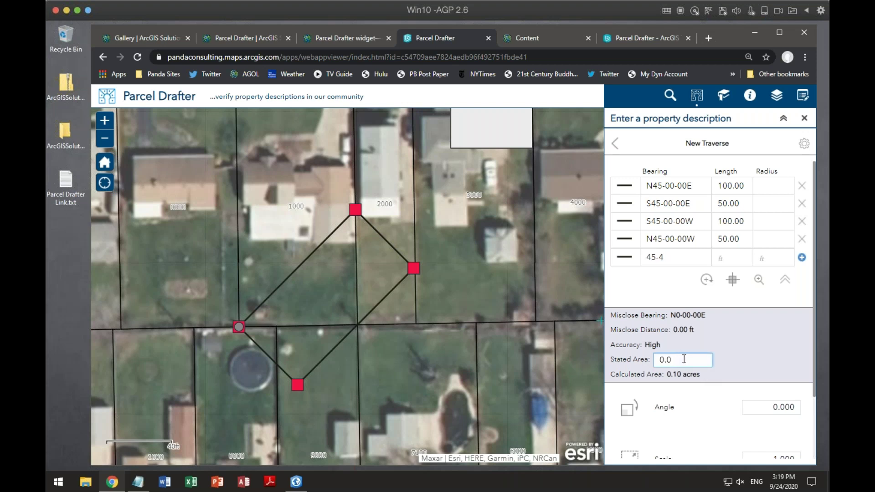
{"action": "key", "text": "BackSpace"}
{"action": "type", "text": "11"}
{"action": "left_click", "coordinate": [718, 413]}
{"action": "scroll", "coordinate": [707, 419], "scroll_direction": "down", "scroll_amount": 1}
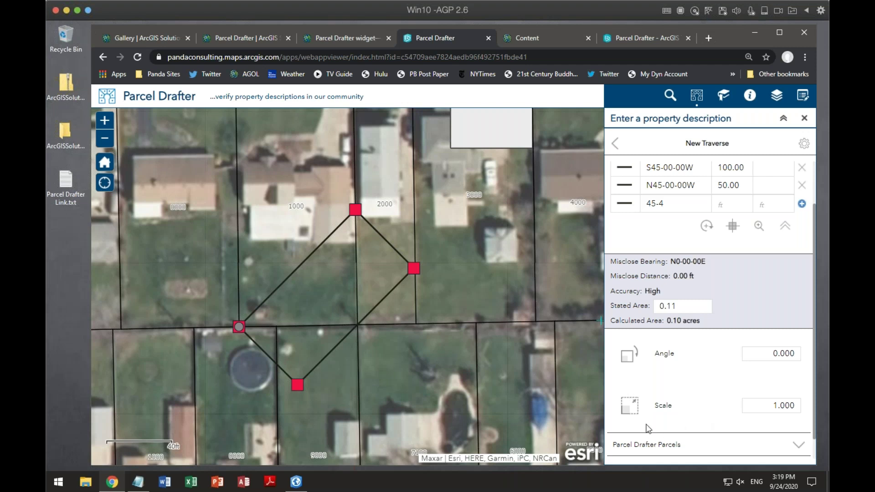
- Rotate the traverse about its start point to an angle of about 314.5, aligning it with parcel 1000's west boundary
{"action": "left_click_drag", "start_coordinate": [507, 349], "coordinate": [510, 362]}
{"action": "scroll", "coordinate": [509, 362], "scroll_direction": "up", "scroll_amount": 2}
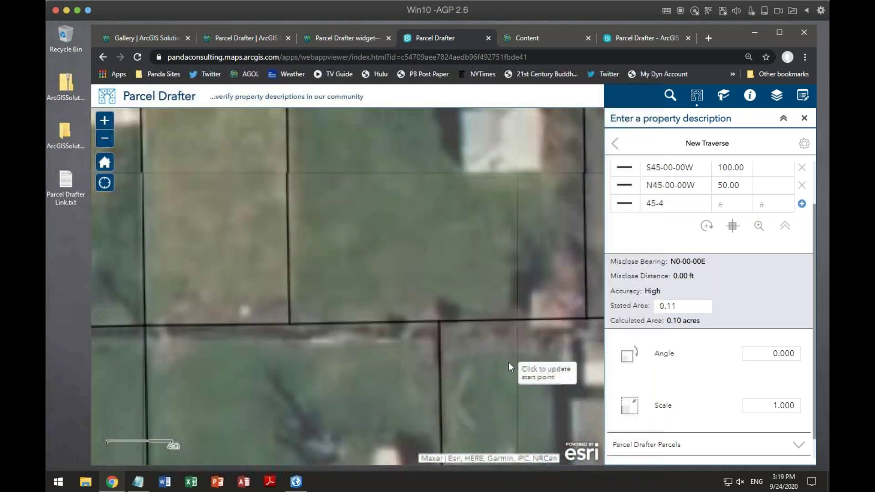
{"action": "scroll", "coordinate": [507, 359], "scroll_direction": "down", "scroll_amount": 2}
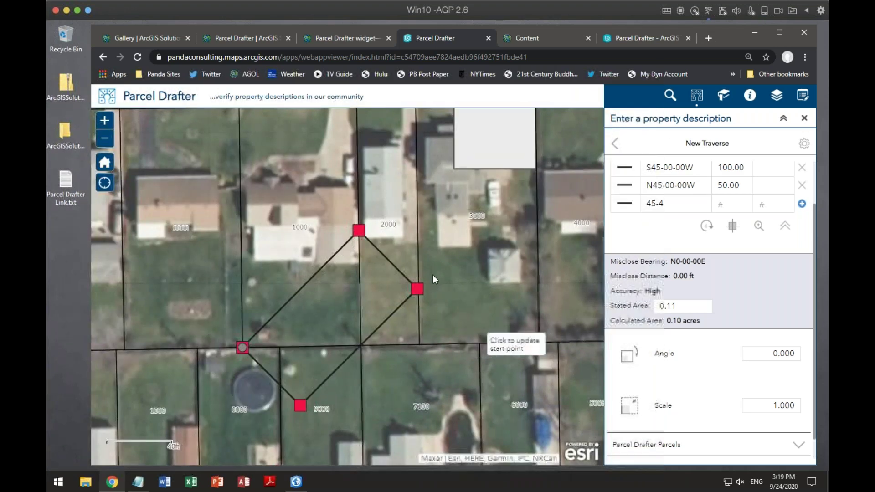
{"action": "left_click", "coordinate": [628, 360]}
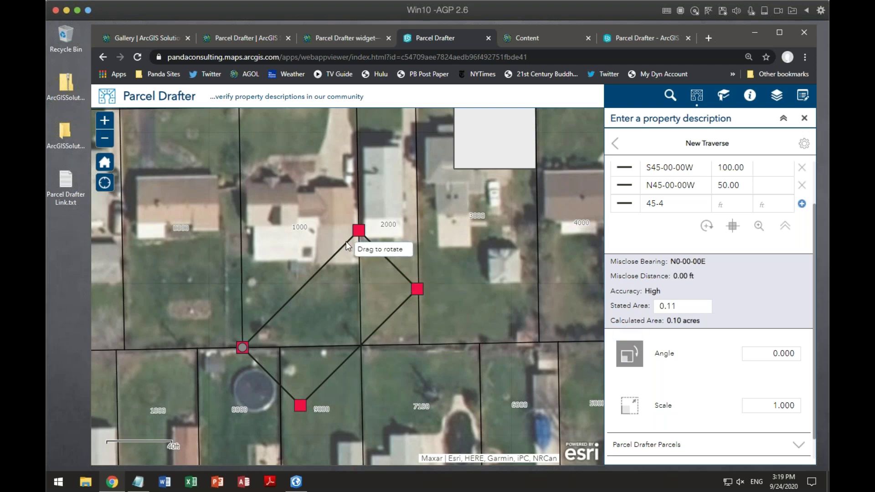
{"action": "left_click_drag", "start_coordinate": [345, 241], "coordinate": [242, 207]}
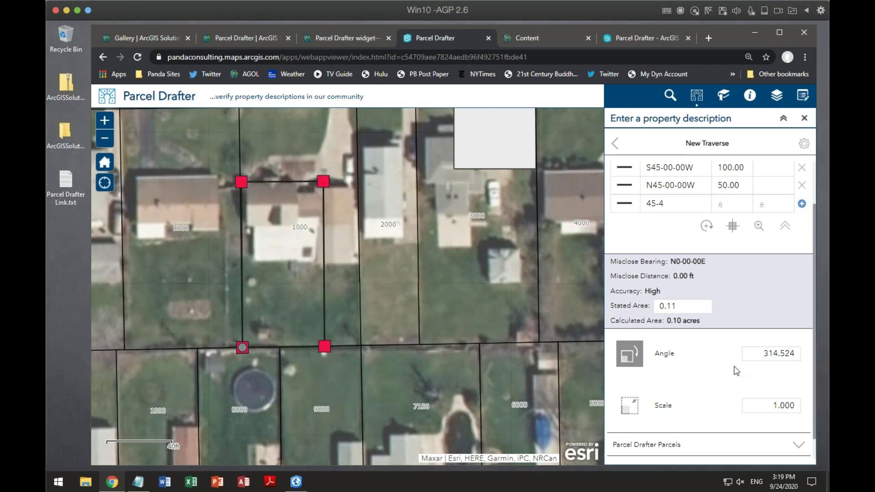
{"action": "scroll", "coordinate": [722, 377], "scroll_direction": "down", "scroll_amount": 1}
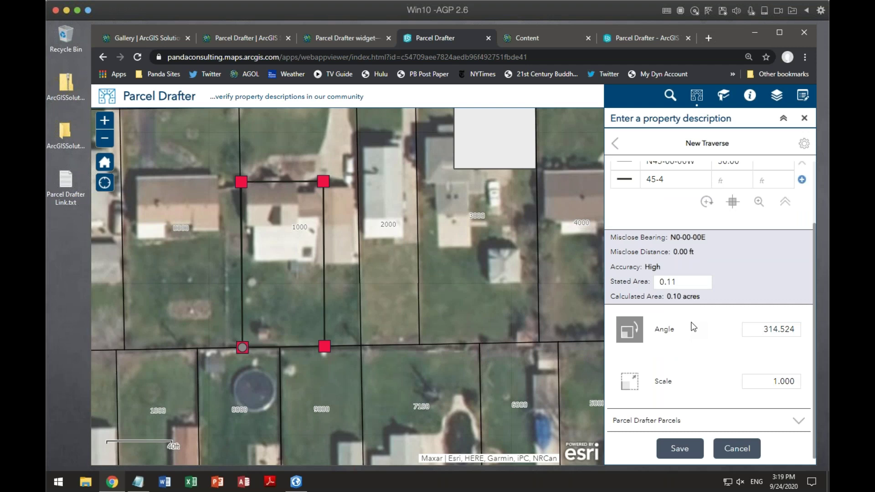
{"action": "left_click", "coordinate": [768, 334]}
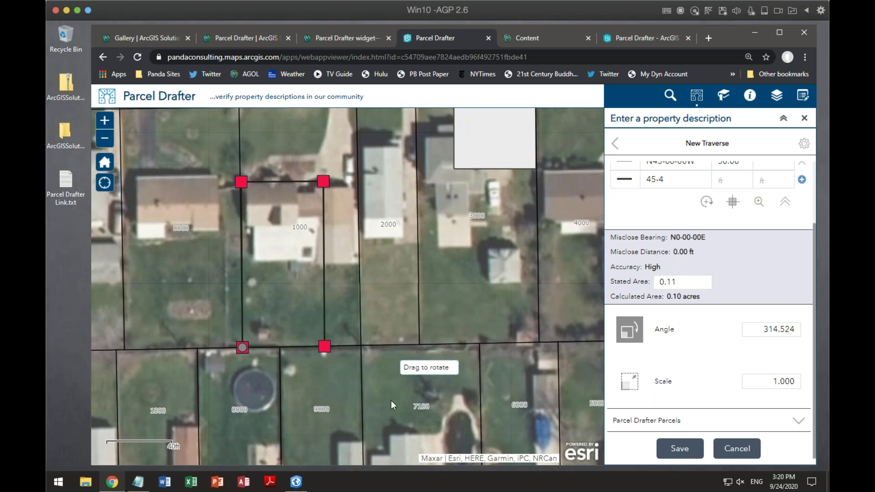
{"action": "left_click", "coordinate": [631, 330]}
{"action": "left_click_drag", "start_coordinate": [491, 263], "coordinate": [487, 323]}
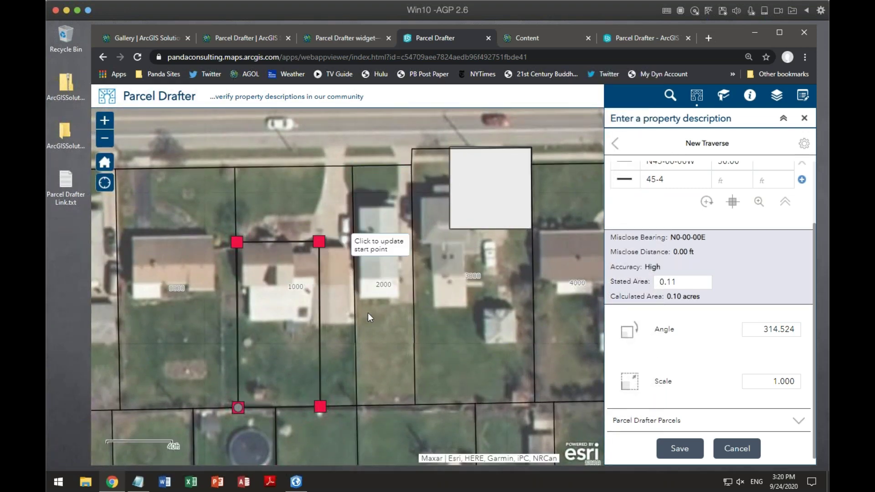
- Enter 1st Demo as the parcel name and Deed Split as the document type, and save the new parcel
{"action": "left_click", "coordinate": [798, 423]}
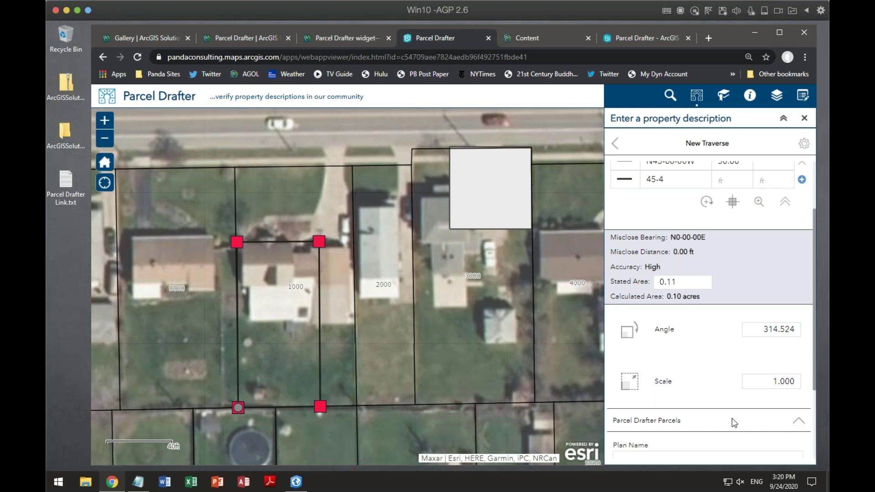
{"action": "scroll", "coordinate": [732, 414], "scroll_direction": "down", "scroll_amount": 3}
{"action": "left_click", "coordinate": [660, 351]}
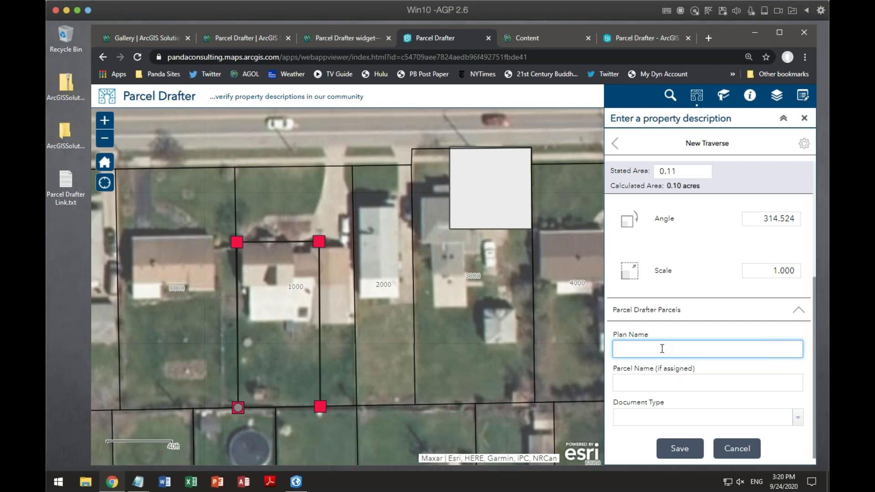
{"action": "left_click", "coordinate": [655, 385]}
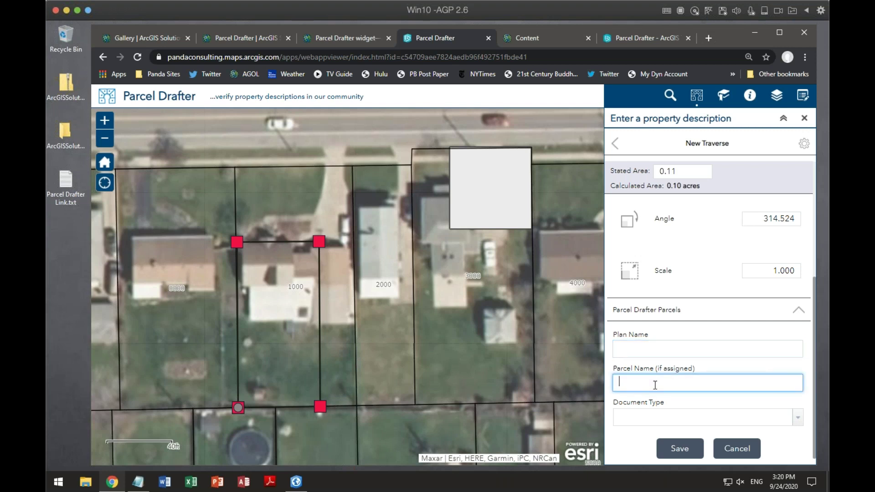
{"action": "type", "text": "1st Demo"}
{"action": "left_click", "coordinate": [702, 415]}
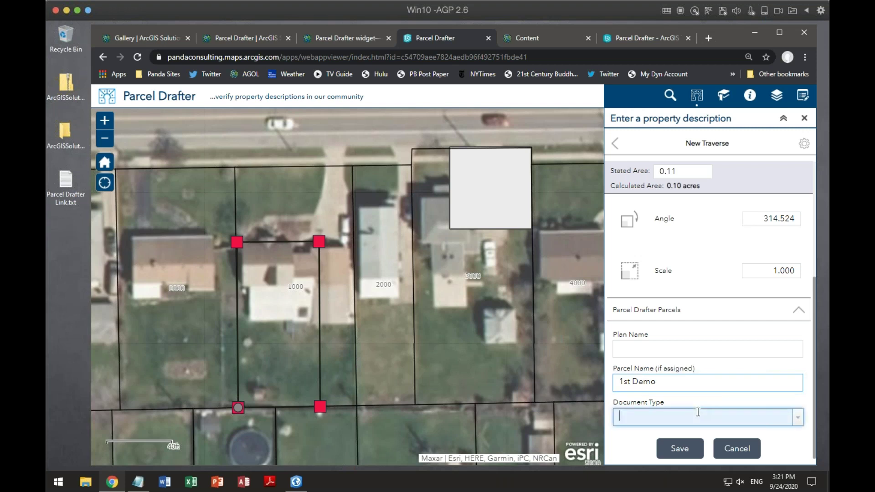
{"action": "left_click", "coordinate": [796, 418]}
{"action": "left_click", "coordinate": [657, 357]}
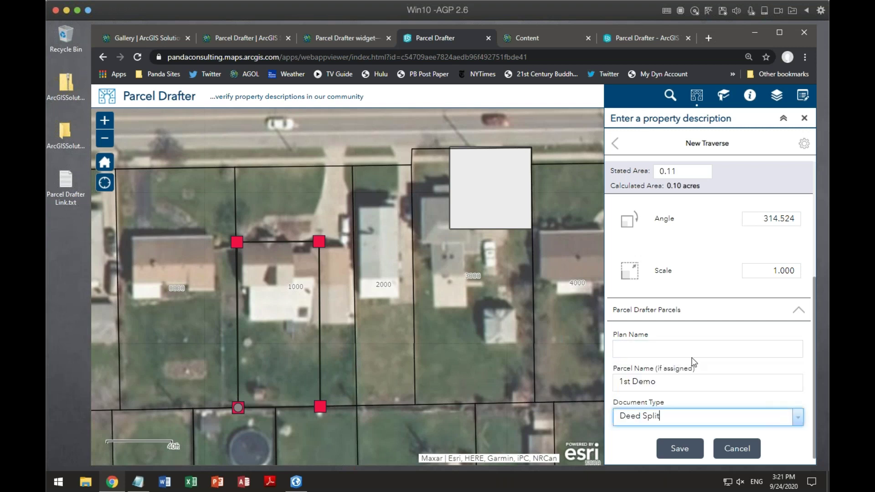
{"action": "left_click", "coordinate": [674, 450]}
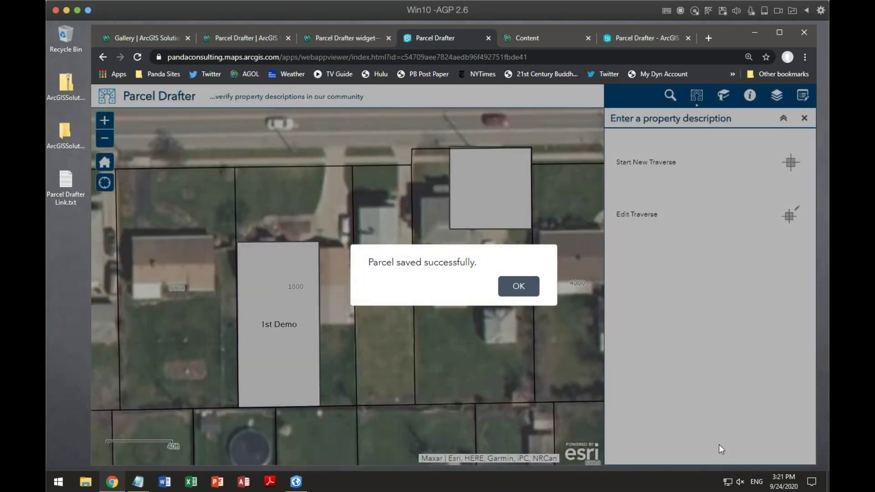
{"action": "left_click", "coordinate": [514, 287]}
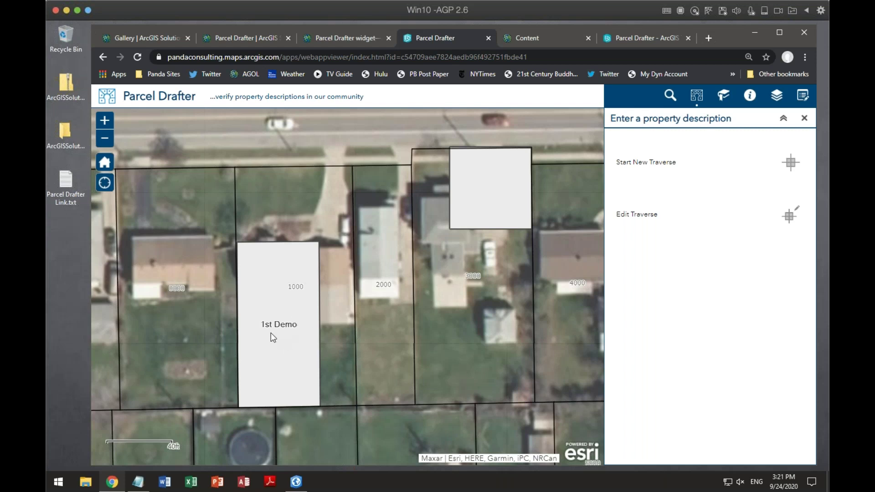
- Open the 1st Demo parcel's traverse for editing, review its courses and parcel attributes, and close it discarding changes
{"action": "left_click", "coordinate": [790, 219]}
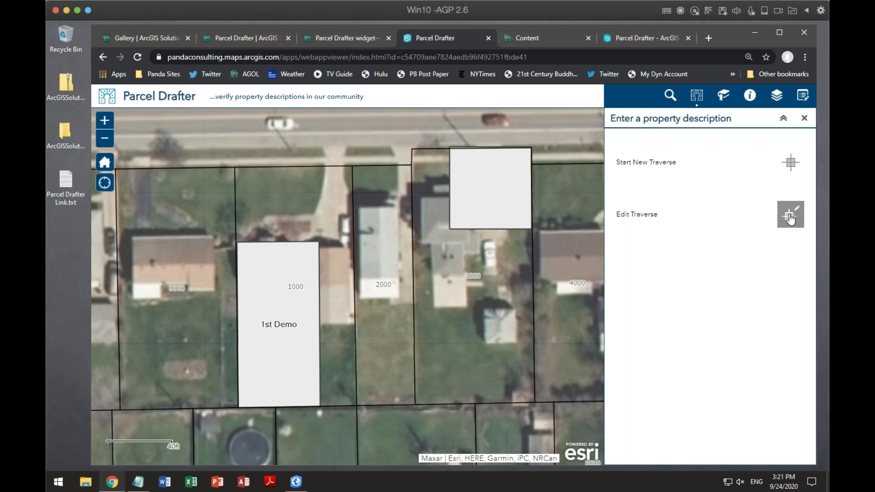
{"action": "left_click", "coordinate": [279, 311]}
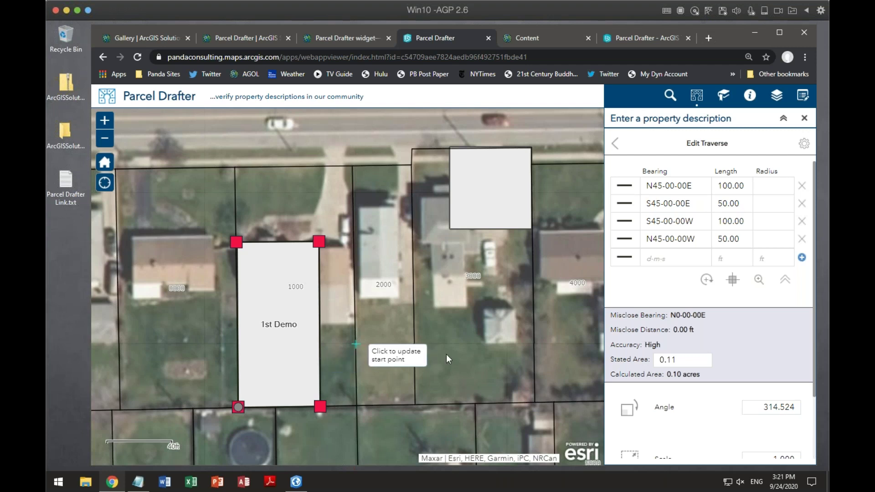
{"action": "scroll", "coordinate": [741, 363], "scroll_direction": "down", "scroll_amount": 3}
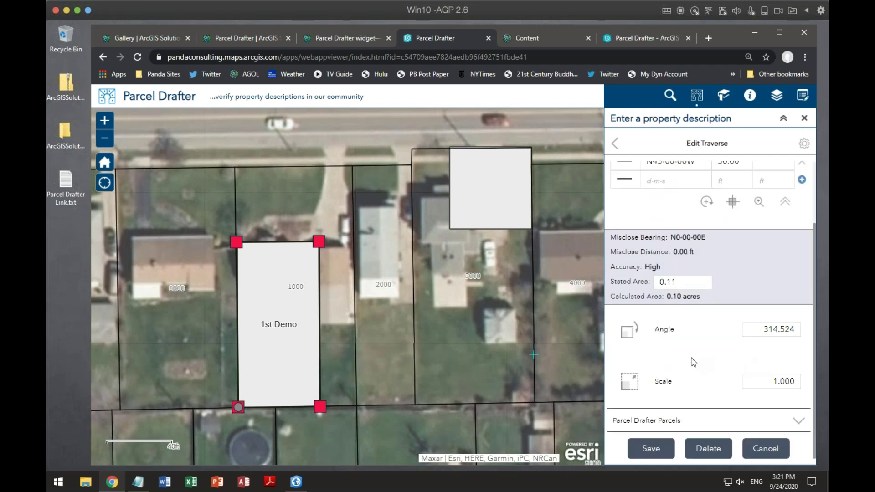
{"action": "left_click", "coordinate": [799, 421]}
{"action": "scroll", "coordinate": [691, 383], "scroll_direction": "down", "scroll_amount": 3}
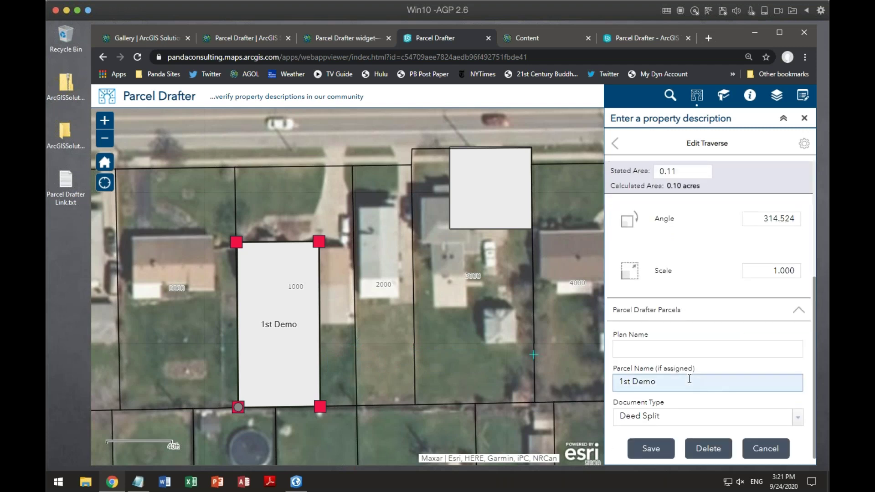
{"action": "scroll", "coordinate": [691, 384], "scroll_direction": "up", "scroll_amount": 3}
{"action": "scroll", "coordinate": [691, 384], "scroll_direction": "down", "scroll_amount": 3}
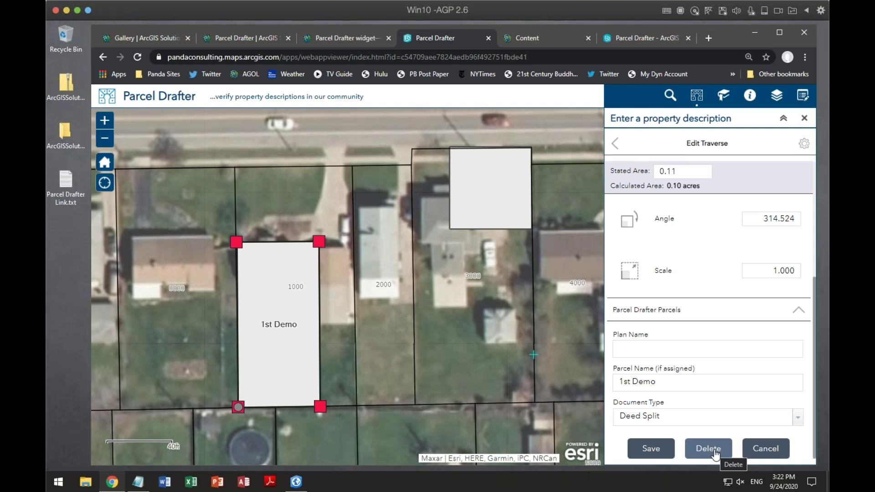
{"action": "left_click", "coordinate": [766, 446]}
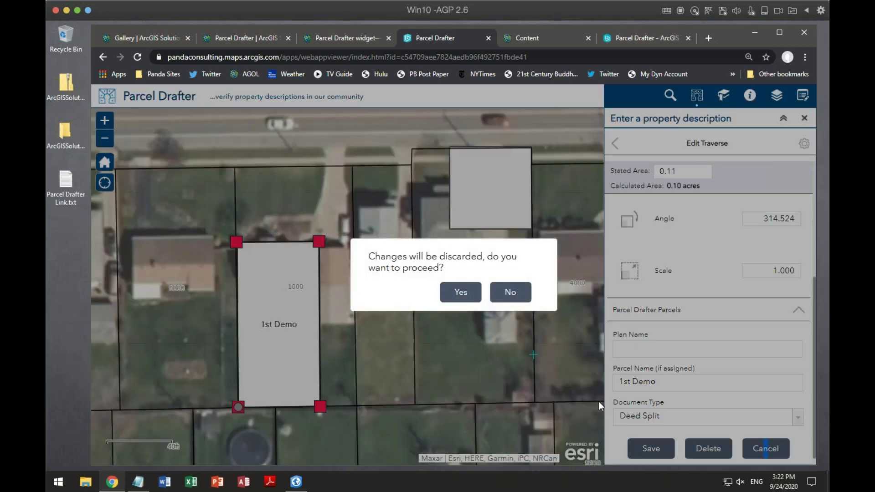
{"action": "left_click", "coordinate": [465, 297]}
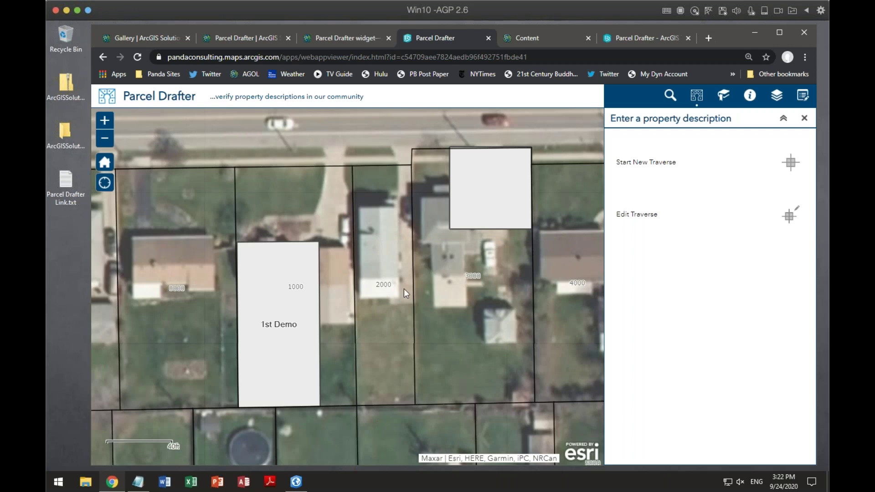
- Start a new traverse at the southwest corner of parcel 7100, in the row south of the 1st Demo parcel
{"action": "scroll", "coordinate": [401, 286], "scroll_direction": "up", "scroll_amount": 3}
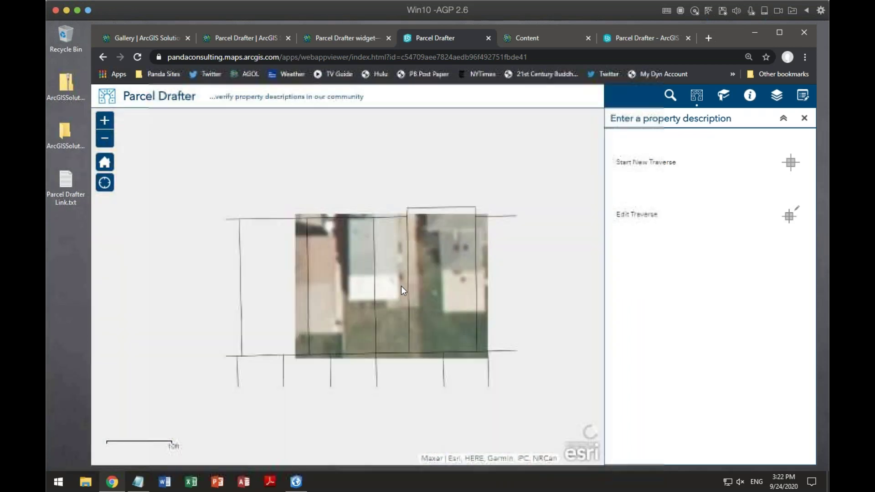
{"action": "scroll", "coordinate": [400, 285], "scroll_direction": "down", "scroll_amount": 2}
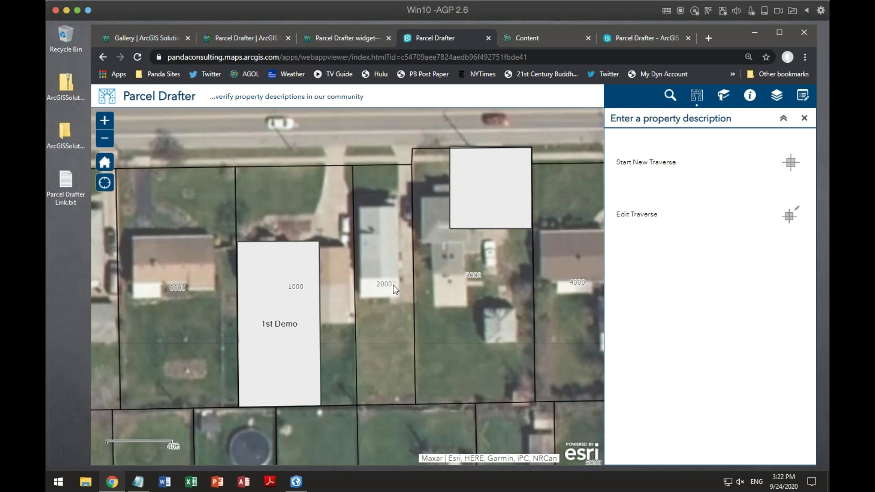
{"action": "scroll", "coordinate": [381, 311], "scroll_direction": "up", "scroll_amount": 5}
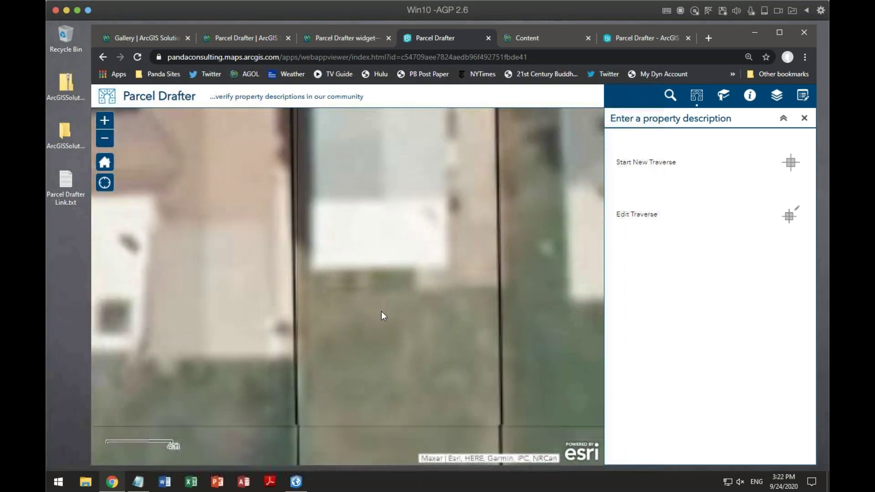
{"action": "scroll", "coordinate": [382, 311], "scroll_direction": "down", "scroll_amount": 5}
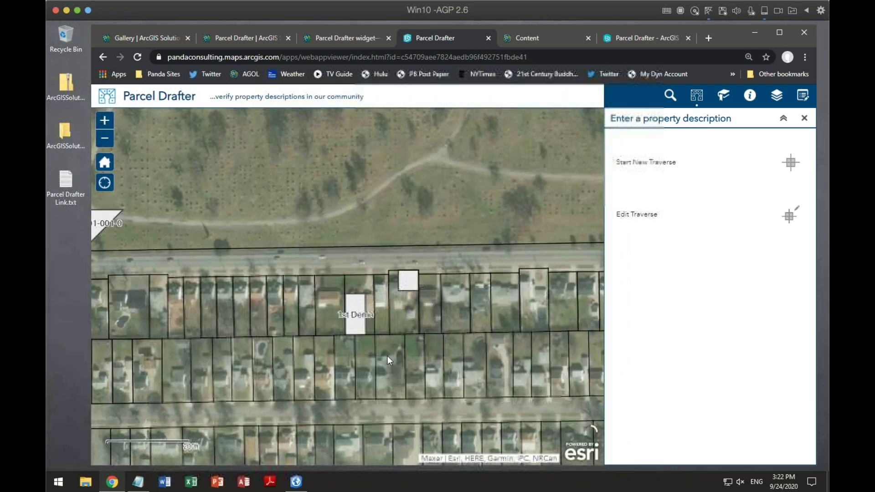
{"action": "left_click_drag", "start_coordinate": [384, 351], "coordinate": [360, 276]}
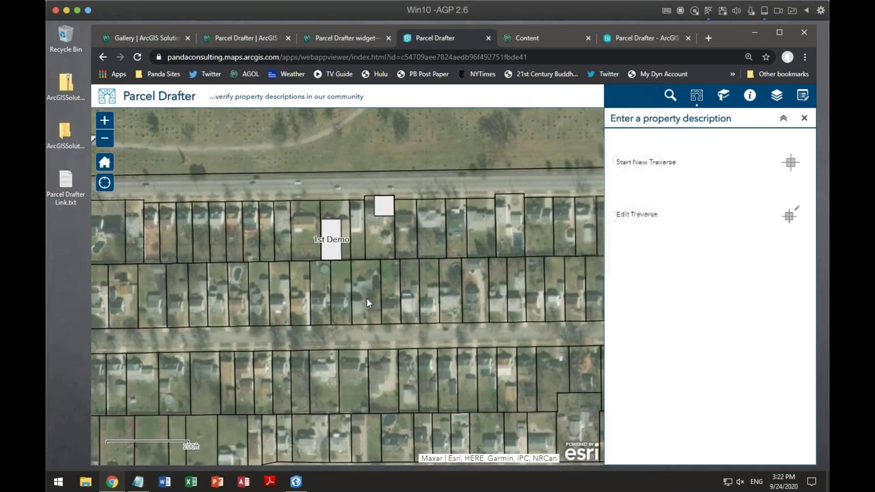
{"action": "scroll", "coordinate": [362, 293], "scroll_direction": "up", "scroll_amount": 2}
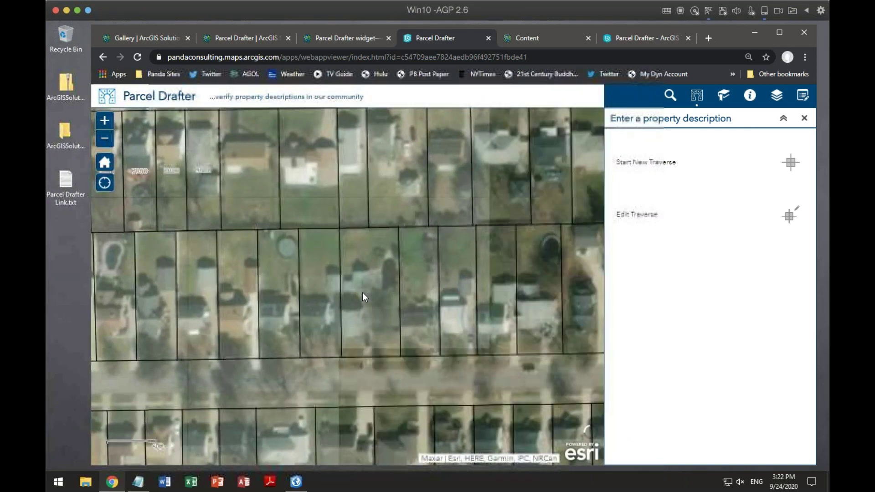
{"action": "scroll", "coordinate": [362, 296], "scroll_direction": "up", "scroll_amount": 2}
{"action": "scroll", "coordinate": [363, 296], "scroll_direction": "down", "scroll_amount": 1}
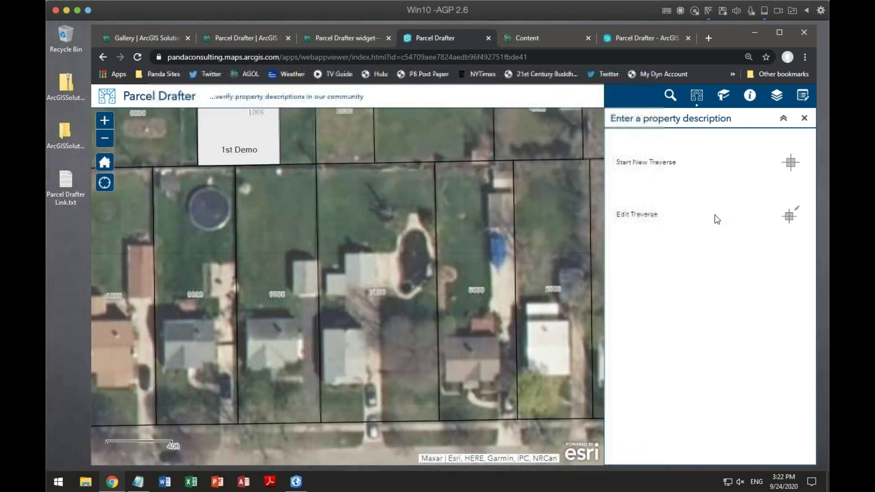
{"action": "left_click", "coordinate": [790, 163]}
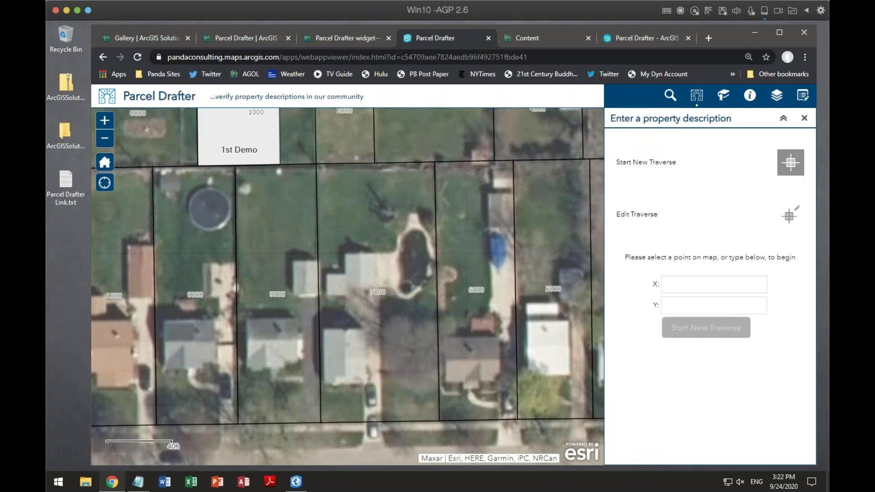
{"action": "left_click", "coordinate": [320, 422]}
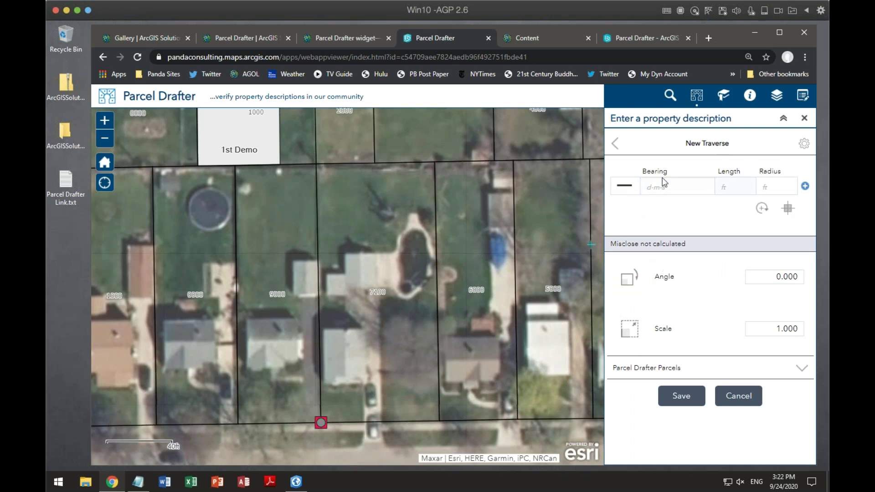
- Digitize a closed four-sided traverse on the map over parcel 7100's southern part, about 83 ft deep and 72 ft wide
{"action": "left_click", "coordinate": [788, 211]}
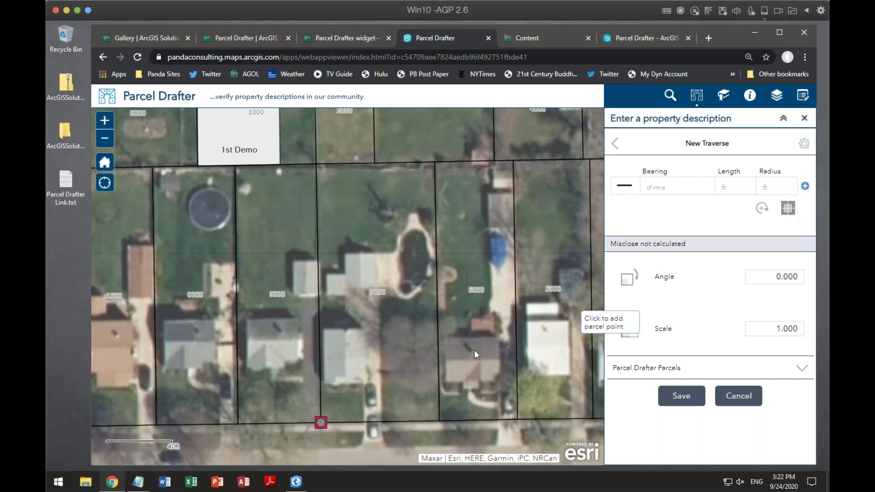
{"action": "left_click", "coordinate": [320, 284]}
{"action": "left_click", "coordinate": [437, 284]}
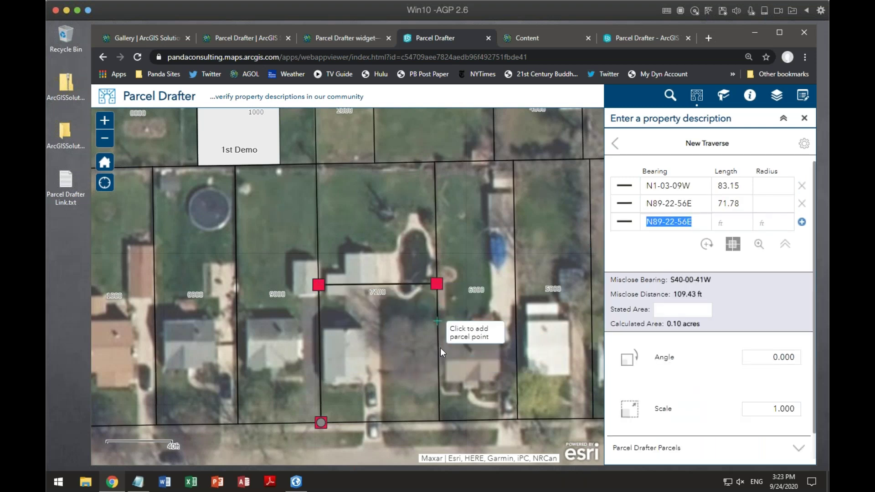
{"action": "left_click", "coordinate": [439, 421]}
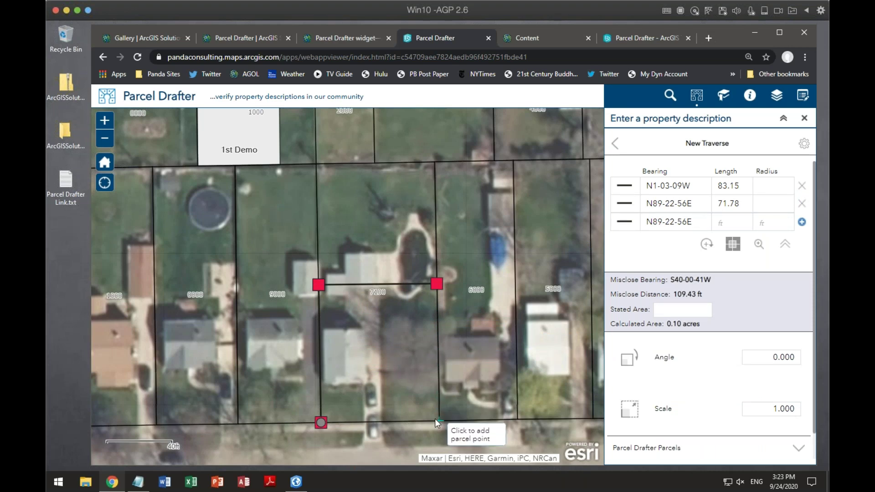
{"action": "left_click", "coordinate": [327, 422]}
- Save the digitized parcel without entering a name or other attributes
{"action": "scroll", "coordinate": [734, 365], "scroll_direction": "down", "scroll_amount": 2}
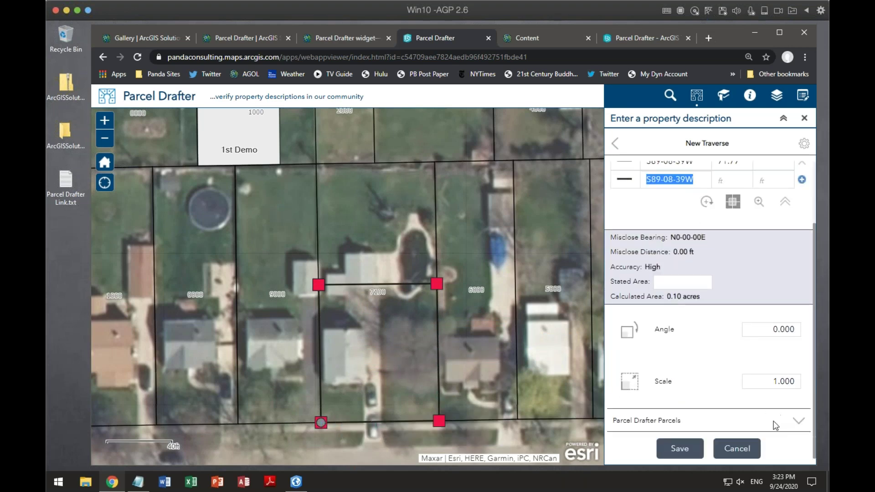
{"action": "left_click", "coordinate": [679, 449]}
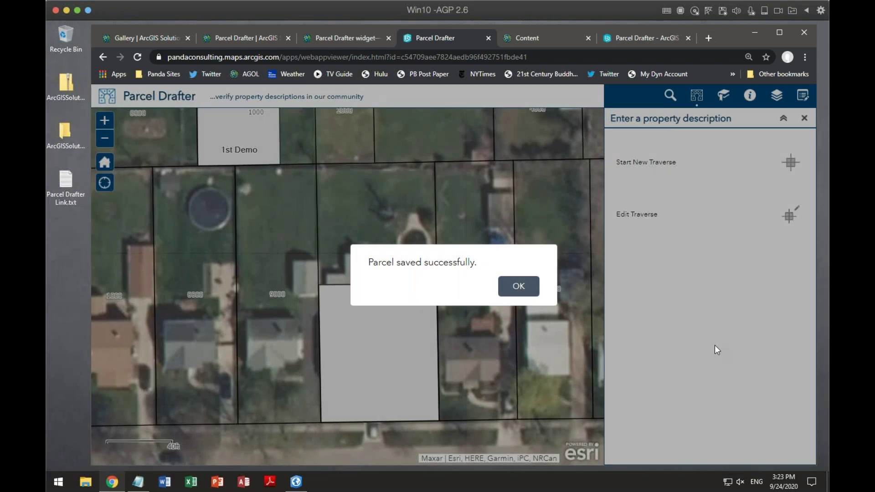
{"action": "left_click", "coordinate": [510, 285]}
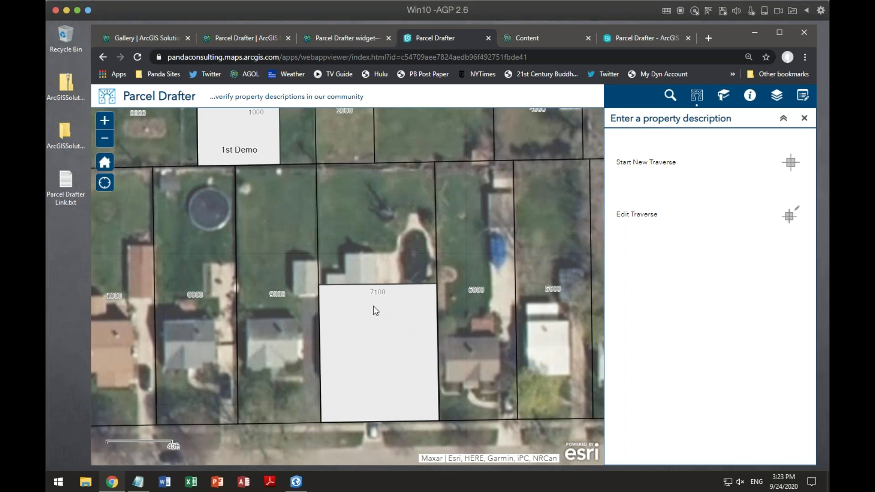
- Return to the 1st Demo parcel on the map and open its traverse for editing
{"action": "scroll", "coordinate": [373, 305], "scroll_direction": "down", "scroll_amount": 2}
{"action": "left_click_drag", "start_coordinate": [385, 321], "coordinate": [495, 330]}
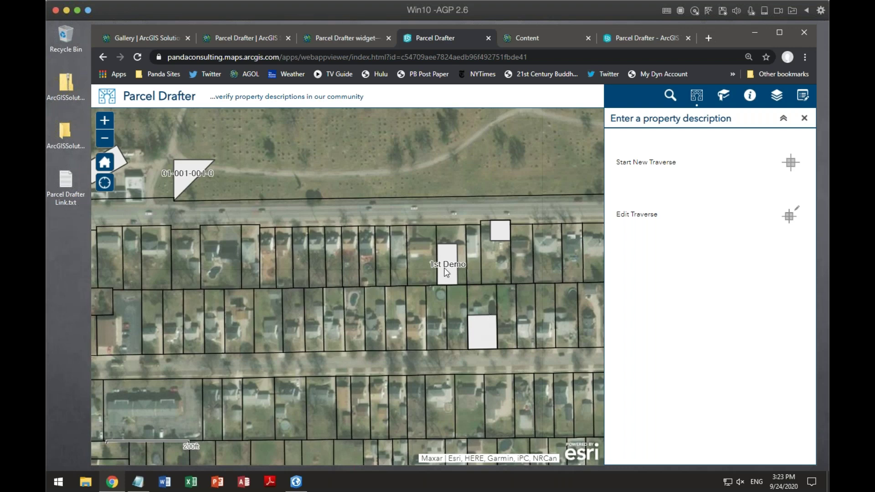
{"action": "scroll", "coordinate": [446, 271], "scroll_direction": "up", "scroll_amount": 3}
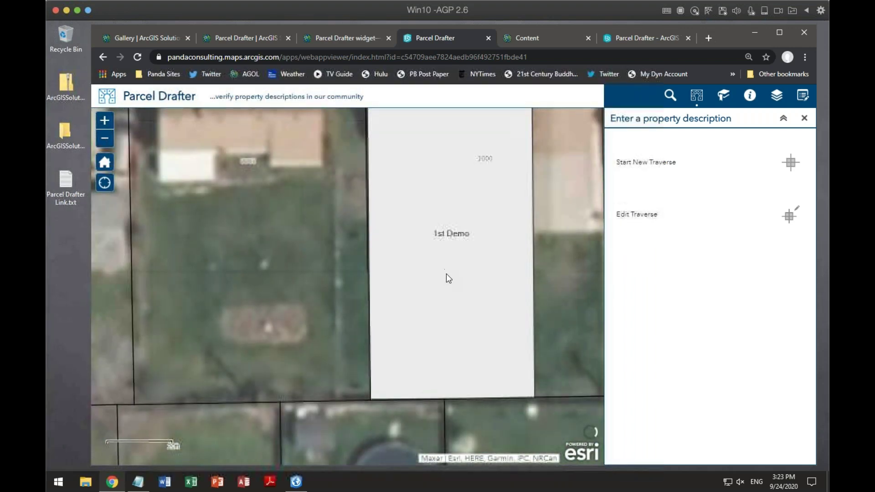
{"action": "left_click", "coordinate": [790, 218]}
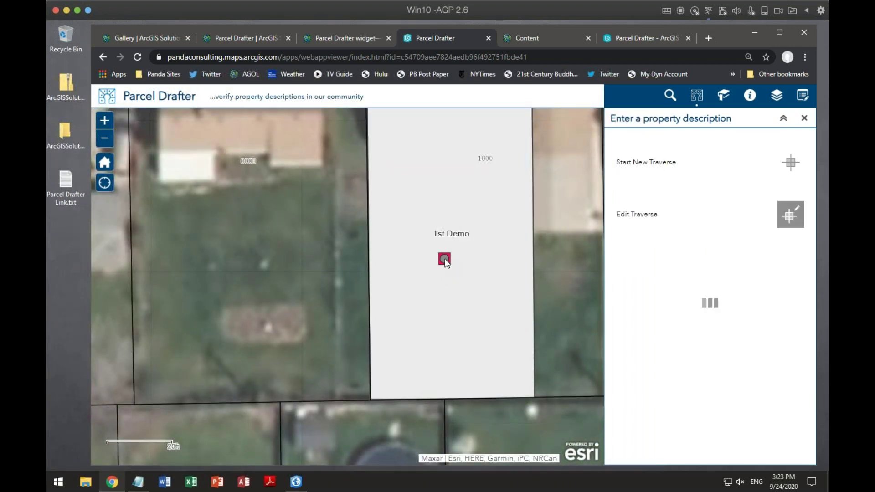
{"action": "left_click", "coordinate": [455, 222]}
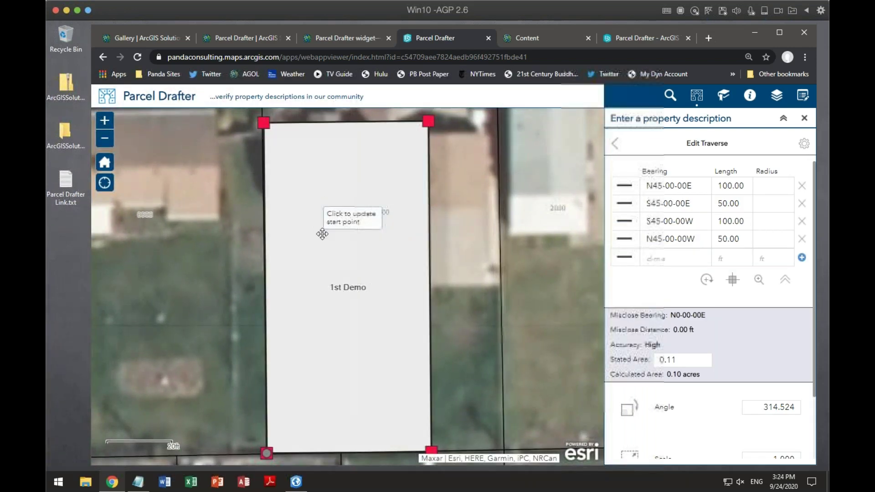
{"action": "scroll", "coordinate": [265, 174], "scroll_direction": "up", "scroll_amount": 2}
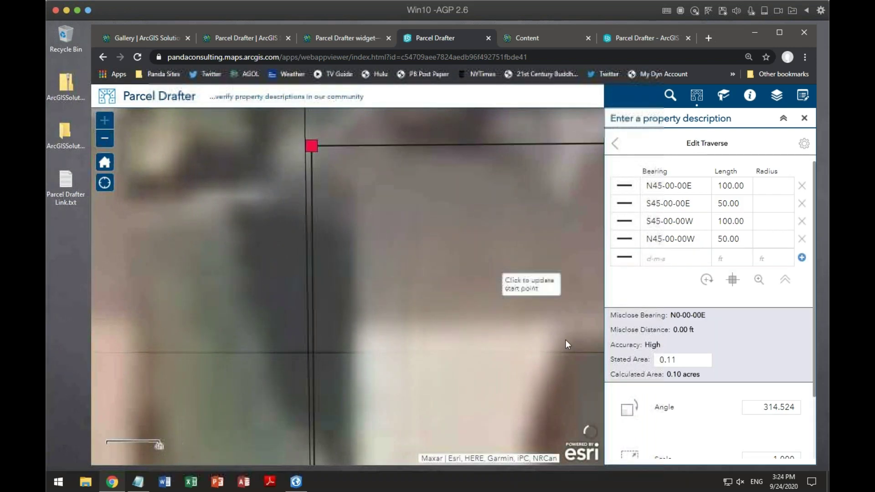
{"action": "scroll", "coordinate": [715, 395], "scroll_direction": "down", "scroll_amount": 2}
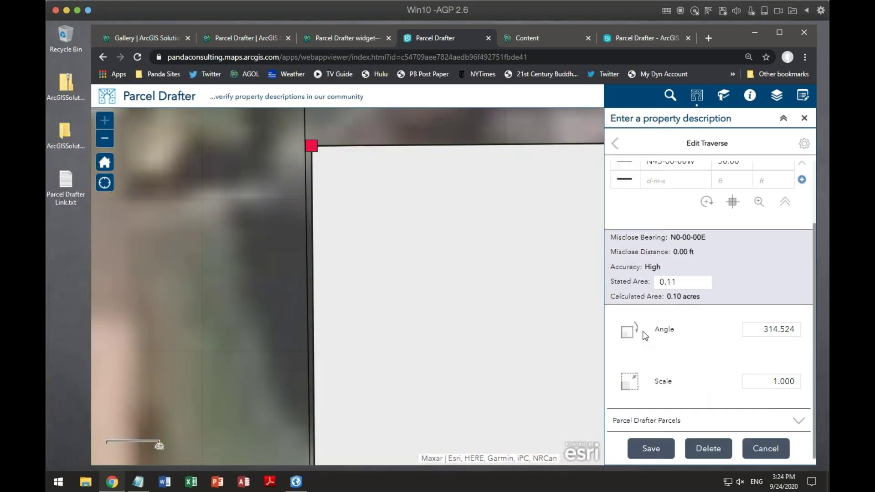
{"action": "left_click", "coordinate": [628, 331]}
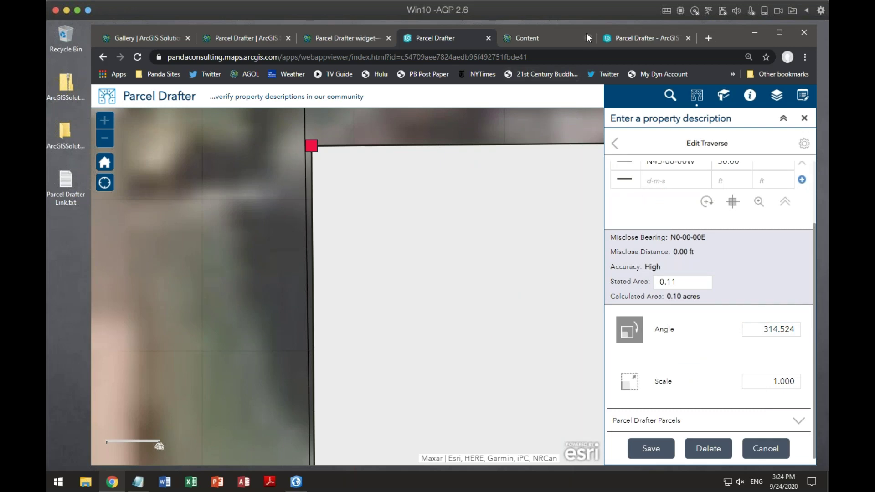
{"action": "left_click", "coordinate": [630, 329]}
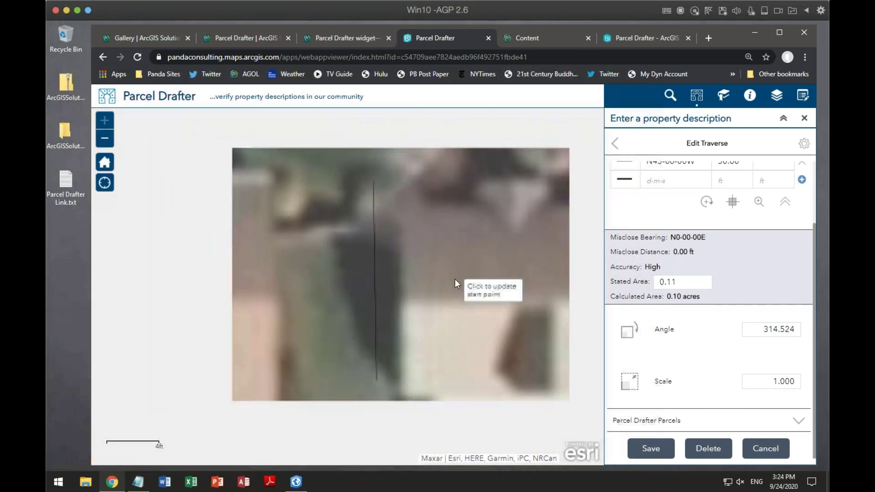
{"action": "scroll", "coordinate": [455, 279], "scroll_direction": "down", "scroll_amount": 5}
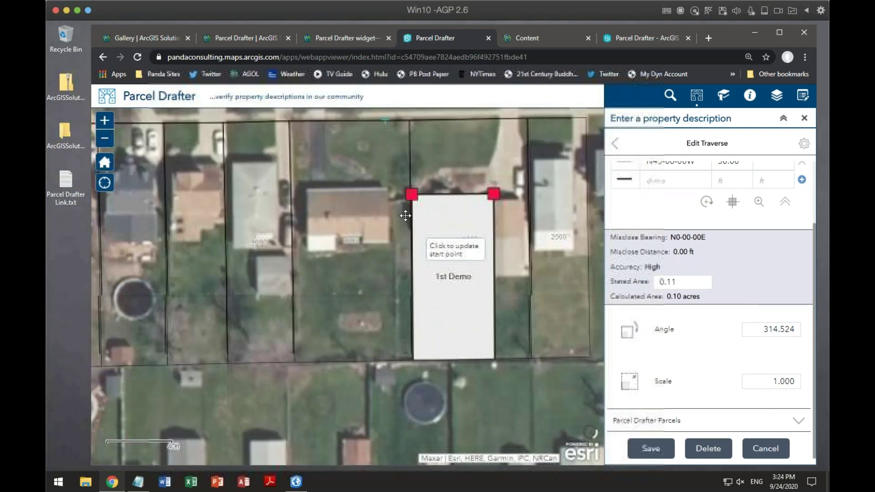
{"action": "mouse_move", "coordinate": [407, 345]}
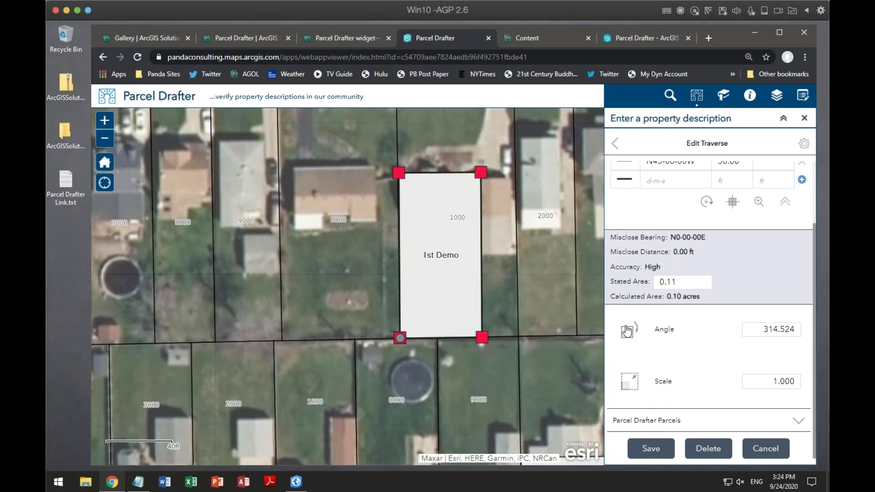
{"action": "left_click", "coordinate": [627, 331]}
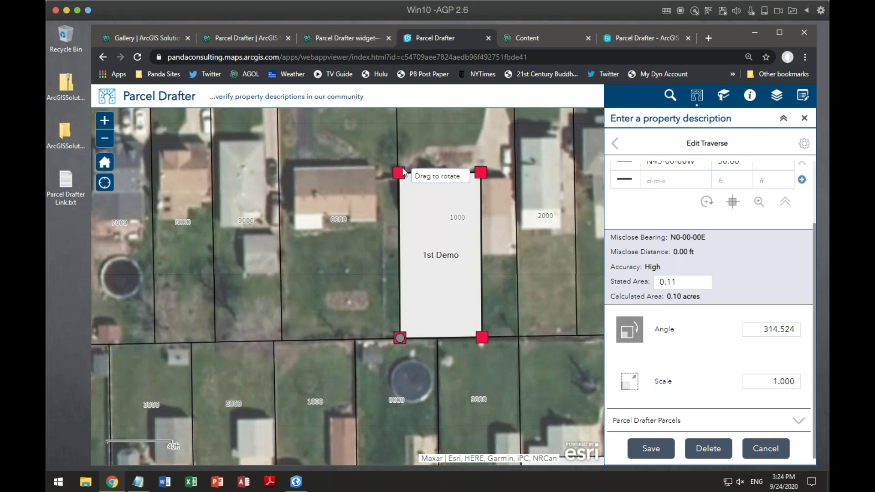
{"action": "left_click", "coordinate": [629, 329]}
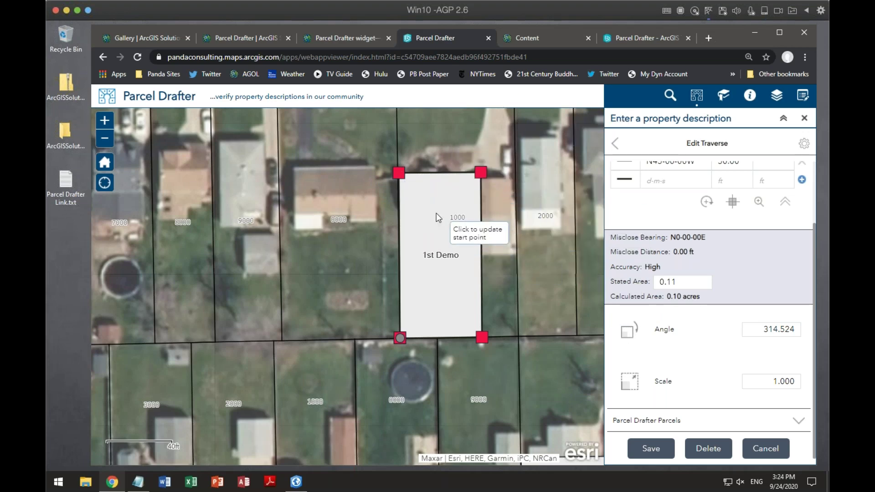
- Rotate the 1st Demo parcel slightly on the map to an angle of about 314.386 and save the edited traverse
{"action": "scroll", "coordinate": [436, 212], "scroll_direction": "up", "scroll_amount": 2}
{"action": "scroll", "coordinate": [424, 267], "scroll_direction": "down", "scroll_amount": 2}
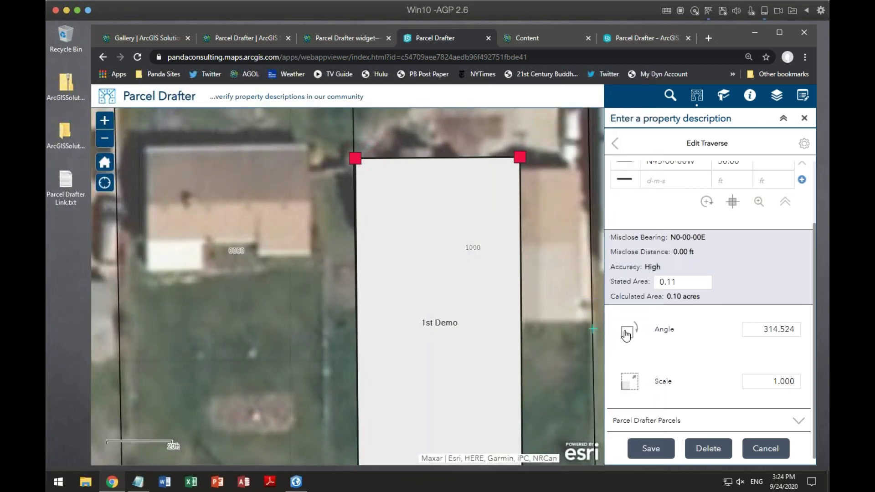
{"action": "left_click_drag", "start_coordinate": [389, 201], "coordinate": [289, 213]}
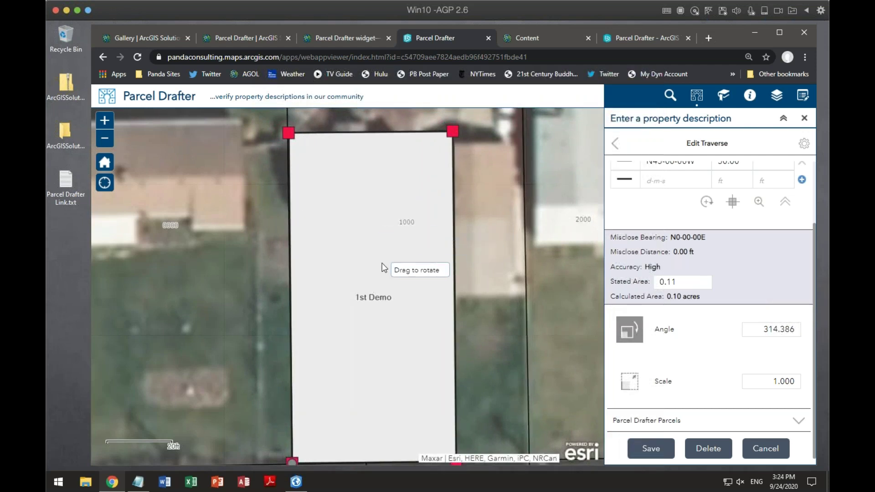
{"action": "left_click", "coordinate": [651, 448]}
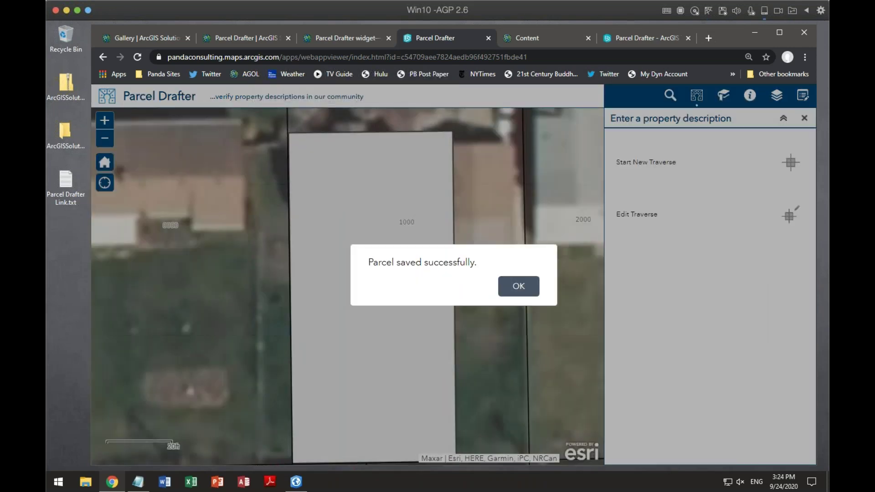
{"action": "left_click", "coordinate": [518, 286]}
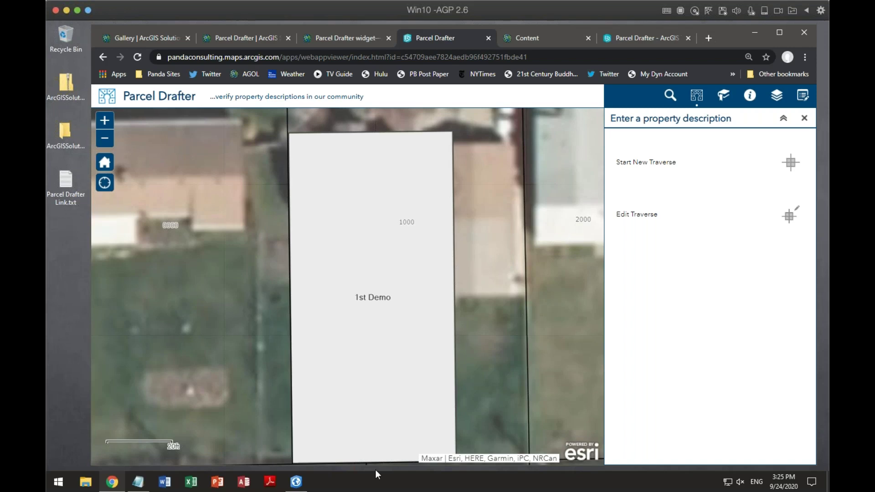
- Switch to ArcGIS Pro, refresh the map and bring the whole 1st Demo parcel into close view
{"action": "left_click", "coordinate": [297, 482]}
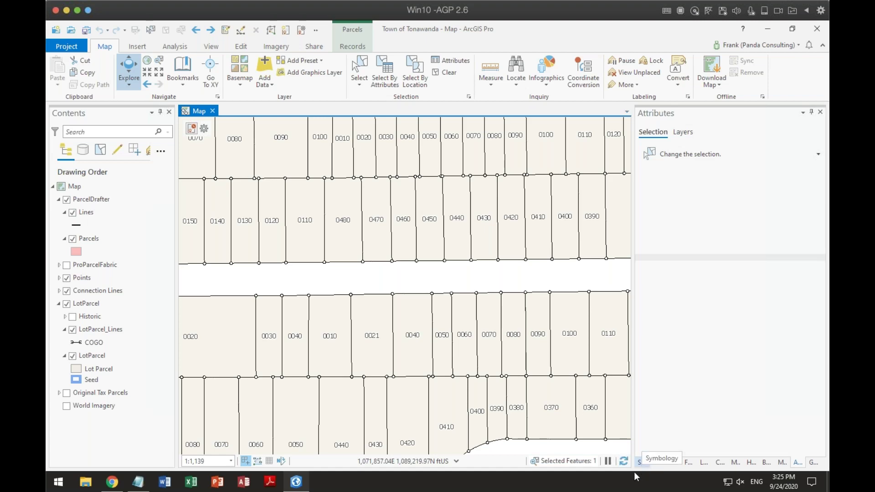
{"action": "scroll", "coordinate": [367, 287], "scroll_direction": "down", "scroll_amount": 2}
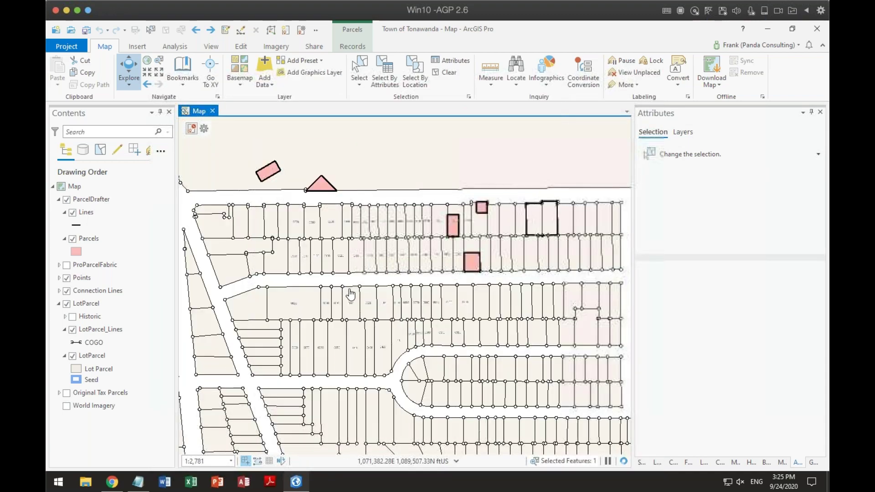
{"action": "scroll", "coordinate": [484, 273], "scroll_direction": "up", "scroll_amount": 2}
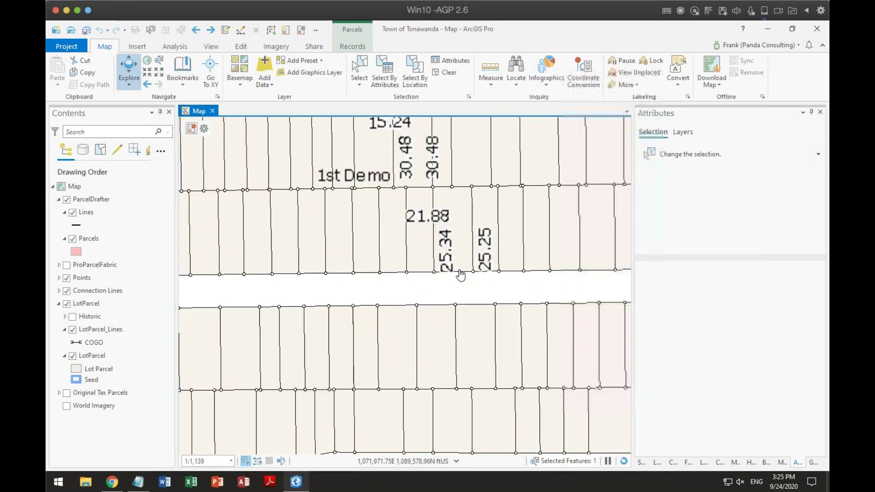
{"action": "scroll", "coordinate": [456, 271], "scroll_direction": "up", "scroll_amount": 2}
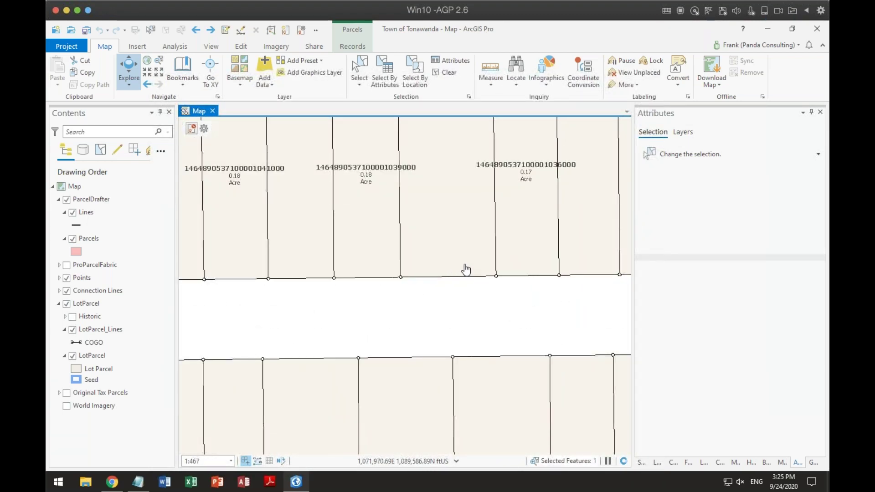
{"action": "left_click", "coordinate": [624, 461]}
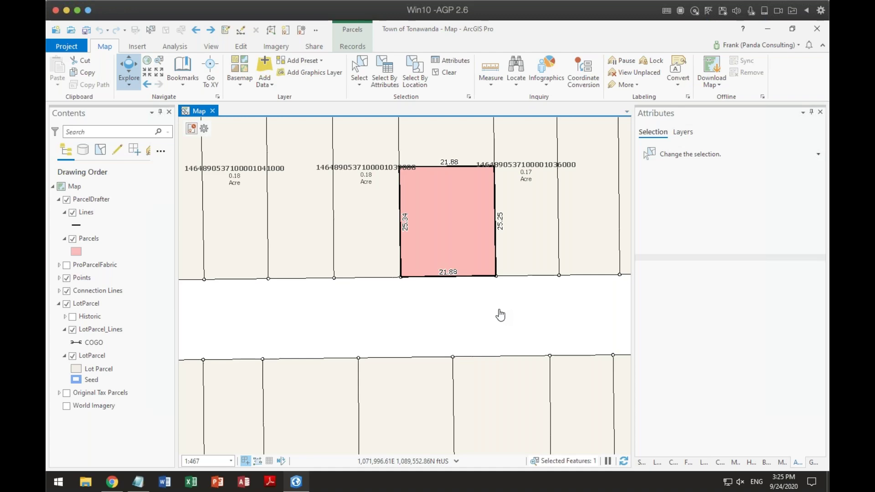
{"action": "left_click_drag", "start_coordinate": [356, 191], "coordinate": [389, 403]}
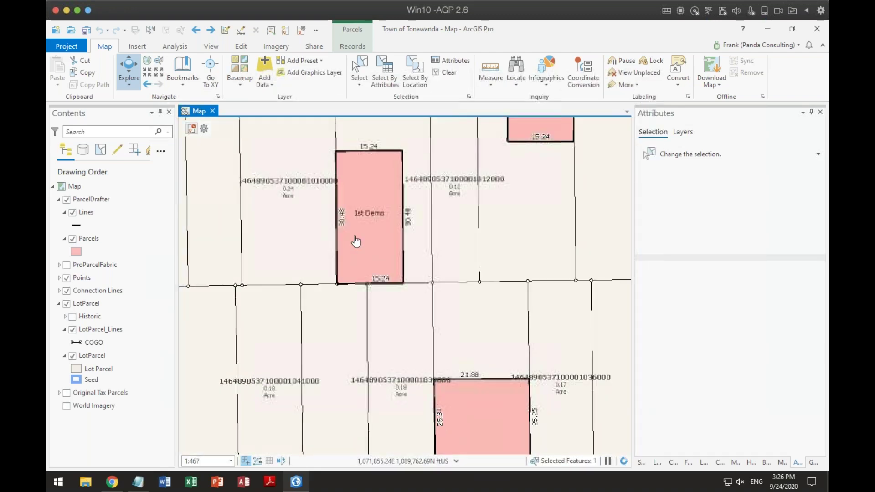
{"action": "scroll", "coordinate": [361, 218], "scroll_direction": "up", "scroll_amount": 2}
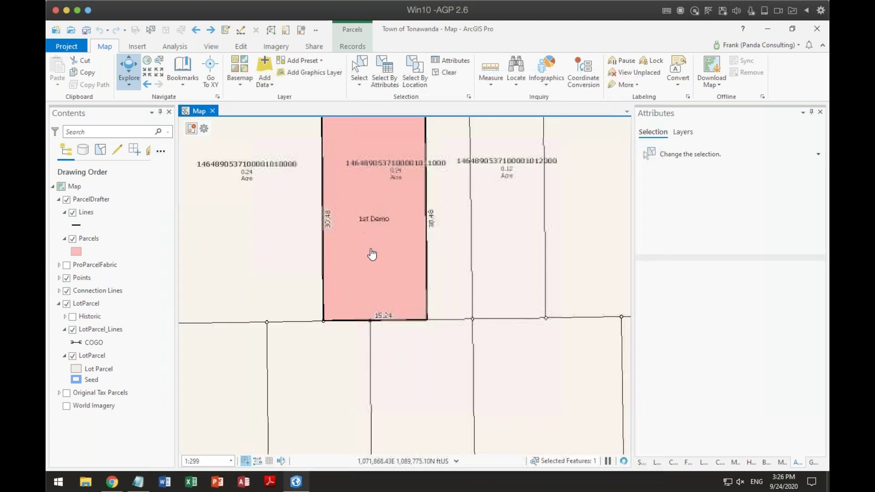
{"action": "left_click_drag", "start_coordinate": [372, 255], "coordinate": [406, 324]}
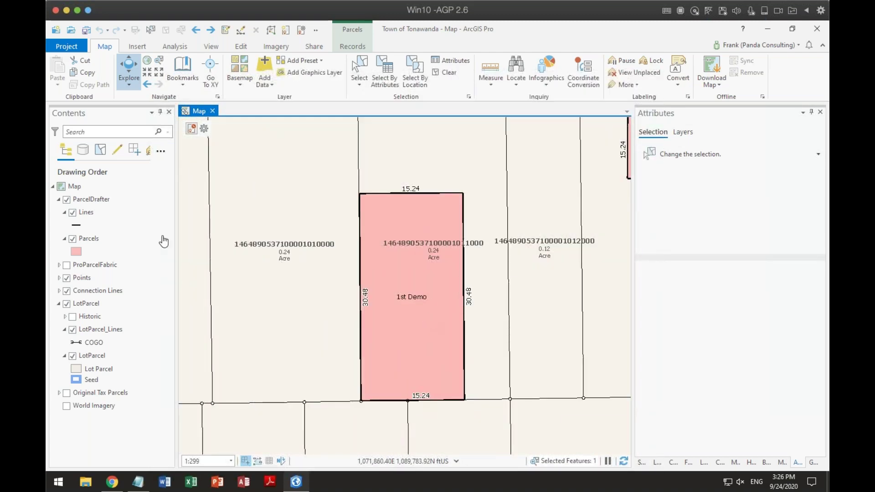
- Browse the Parcel Drafter folder in the portal's My Content and view the options for adding the ParcelDrafter layer to a map
{"action": "left_click", "coordinate": [92, 203]}
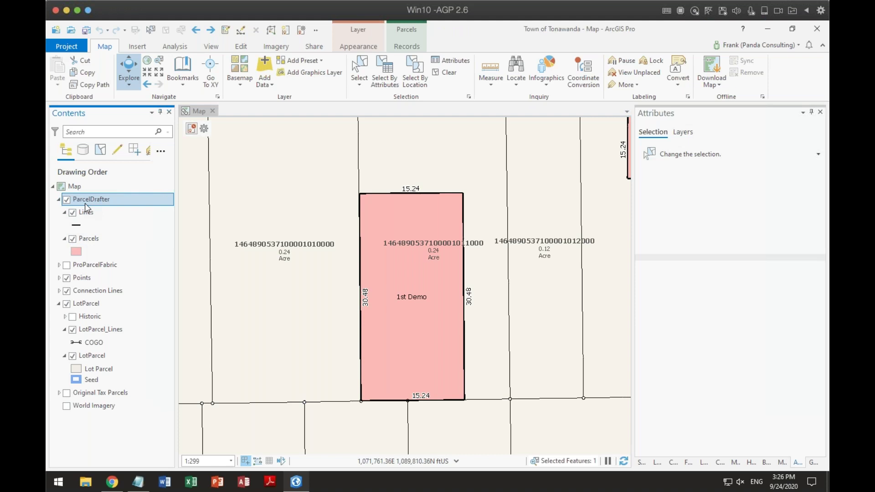
{"action": "left_click", "coordinate": [673, 462]}
{"action": "left_click", "coordinate": [675, 132]}
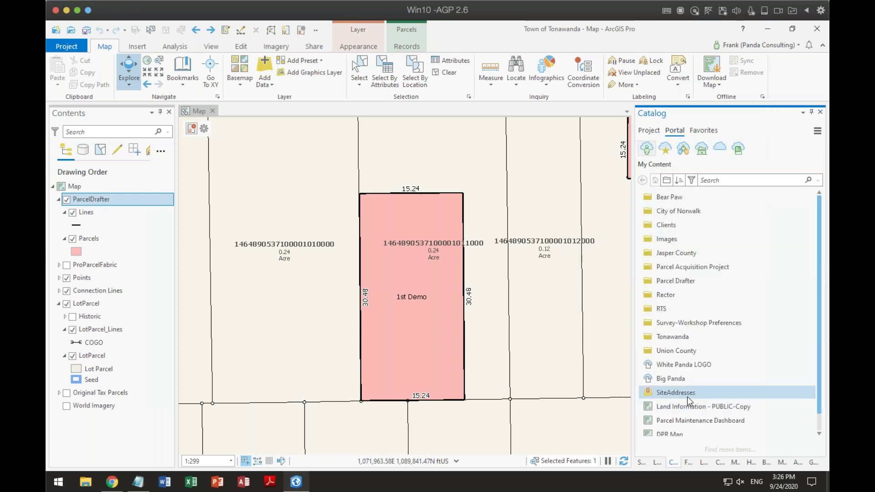
{"action": "left_click", "coordinate": [669, 281]}
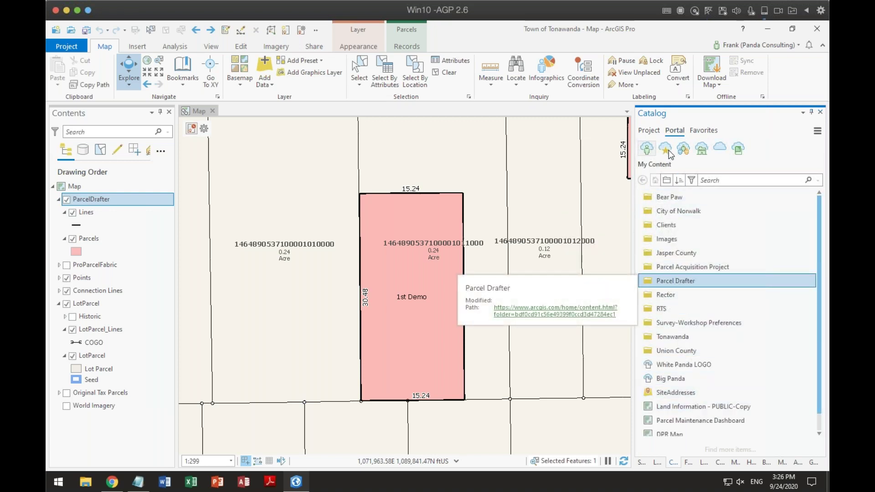
{"action": "double_click", "coordinate": [650, 280]}
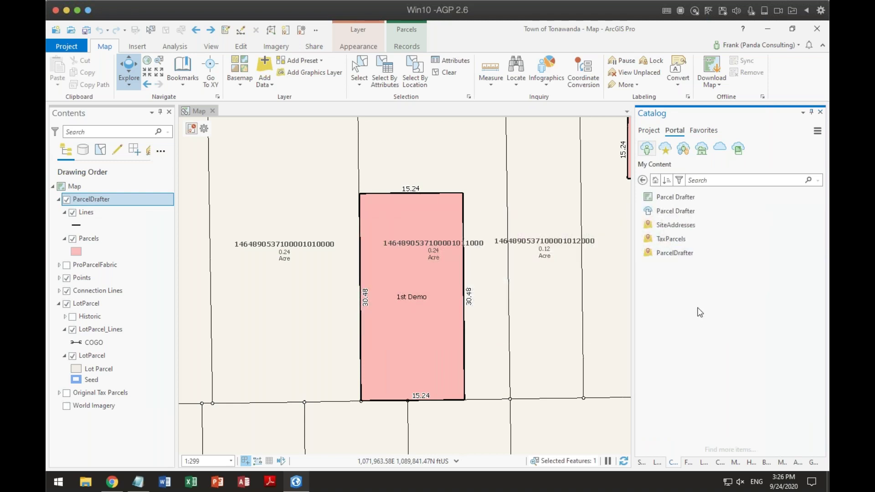
{"action": "right_click", "coordinate": [674, 256]}
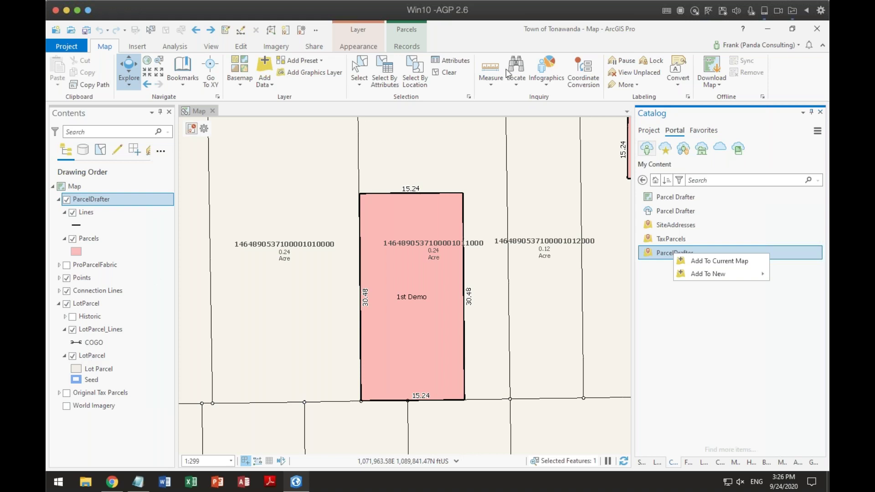
- Create a new parcel record with its default name and no other attributes filled in
{"action": "left_click", "coordinate": [205, 129]}
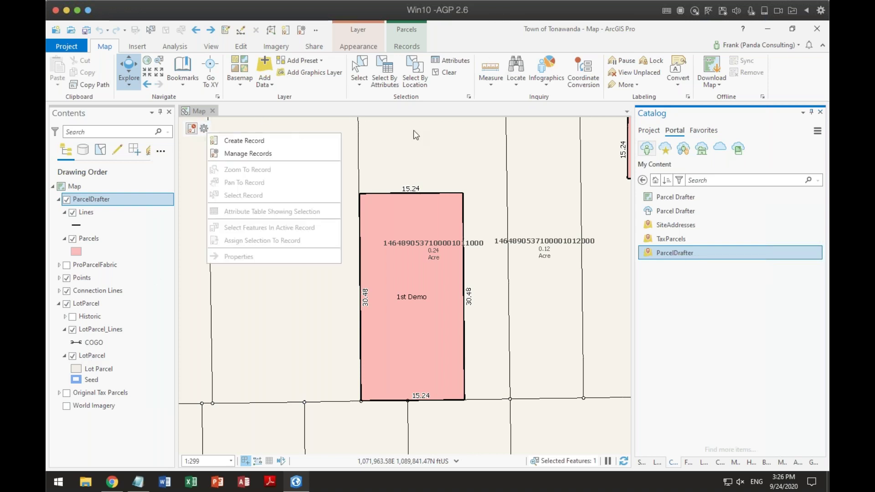
{"action": "left_click", "coordinate": [237, 139]}
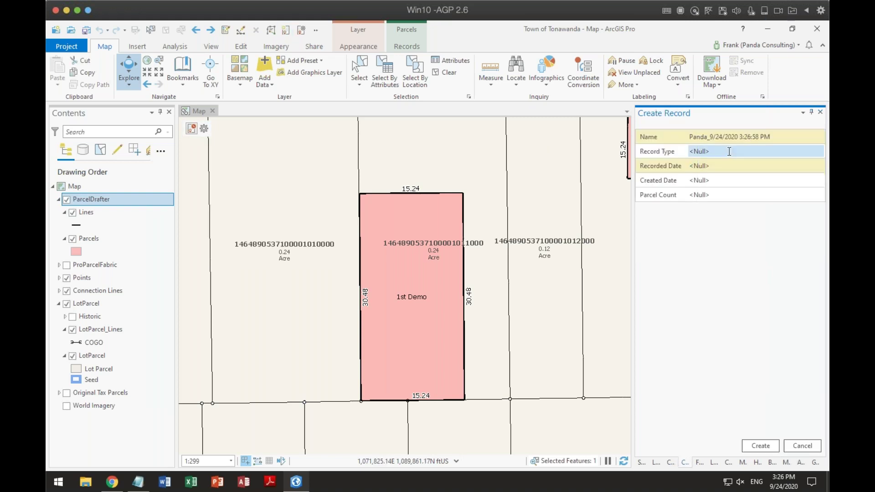
{"action": "left_click", "coordinate": [760, 446]}
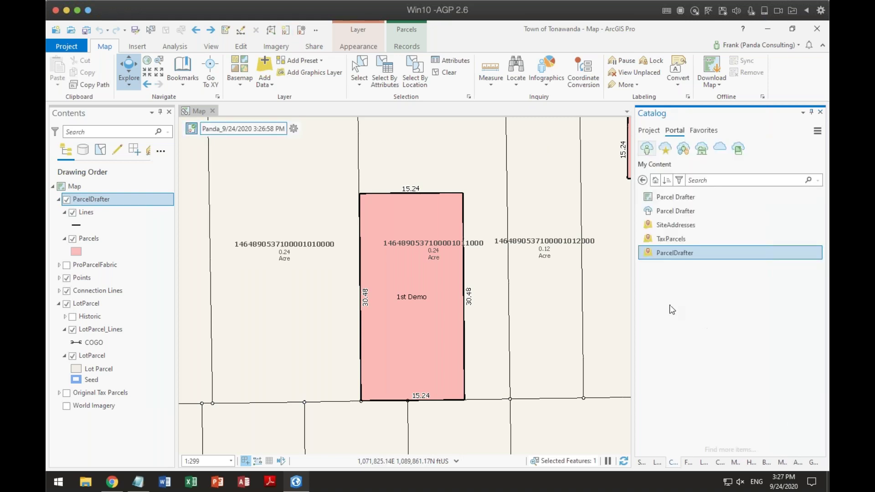
- Select the features around the 1st Demo parcel and reduce the selection to its four ParcelDrafter boundary lines
{"action": "left_click", "coordinate": [358, 76]}
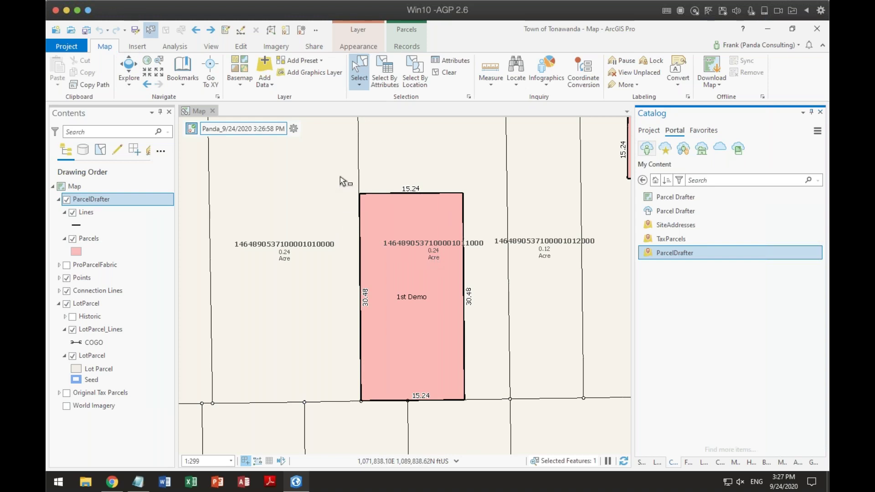
{"action": "left_click_drag", "start_coordinate": [340, 177], "coordinate": [492, 423]}
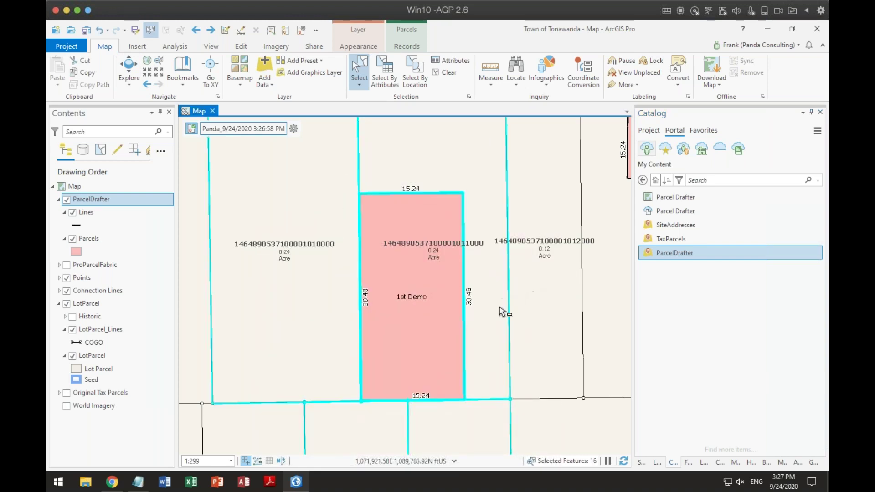
{"action": "left_click", "coordinate": [305, 262], "text": "ctrl"}
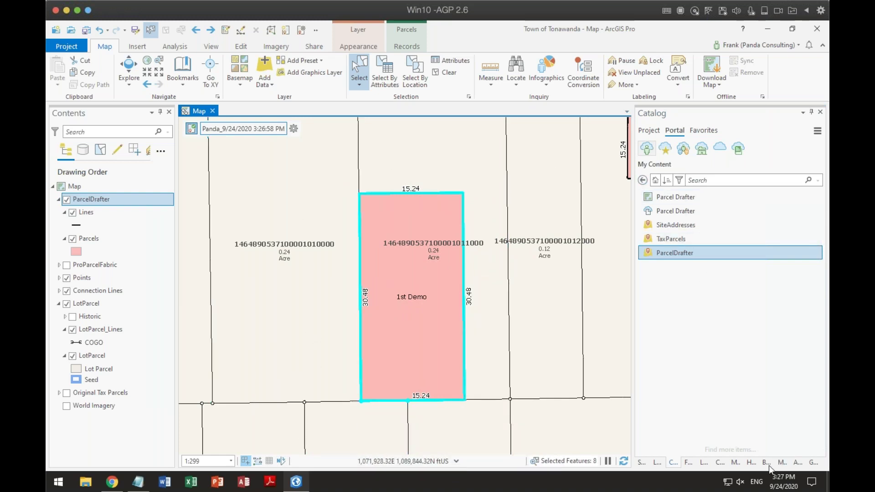
{"action": "left_click", "coordinate": [797, 462]}
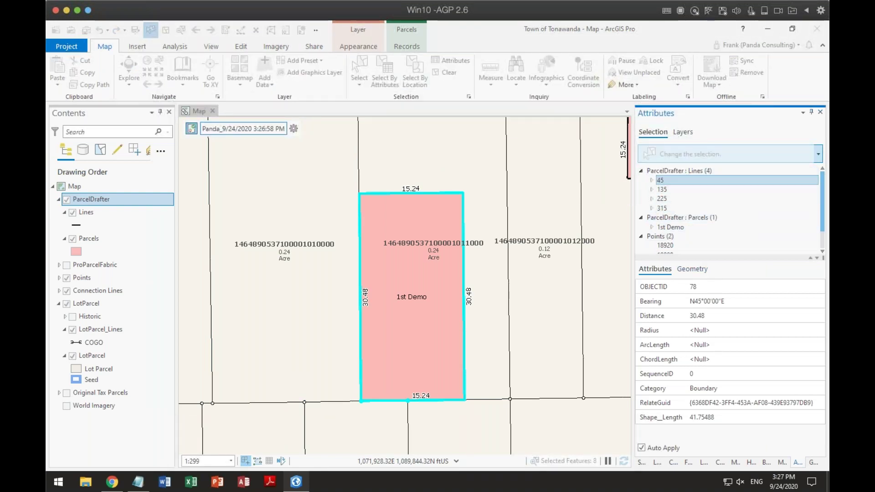
{"action": "right_click", "coordinate": [677, 171]}
{"action": "left_click", "coordinate": [716, 237]}
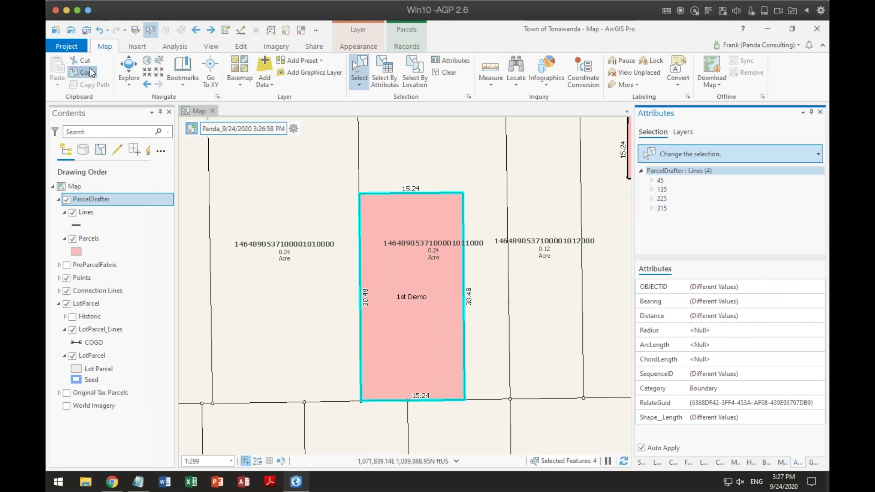
- Paste the four copied boundary lines into the LotParcel_Lines template with source attribute values kept, and leave the Move tool
{"action": "left_click", "coordinate": [57, 86]}
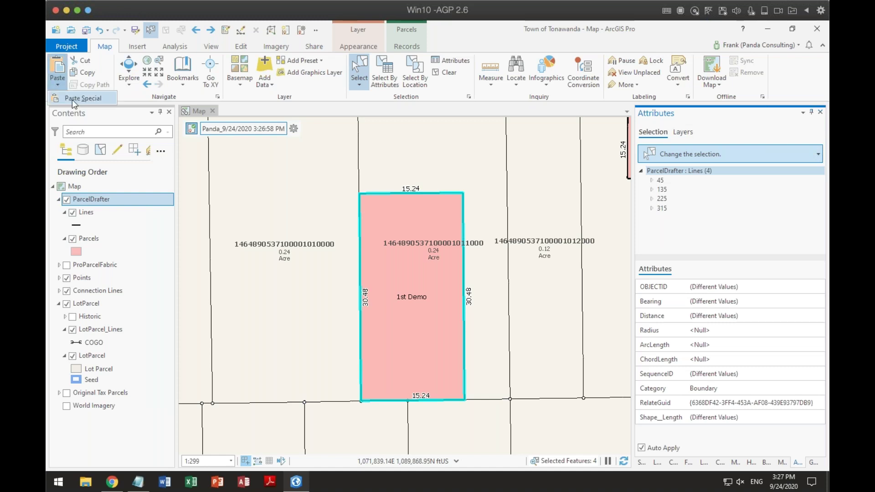
{"action": "left_click", "coordinate": [72, 99]}
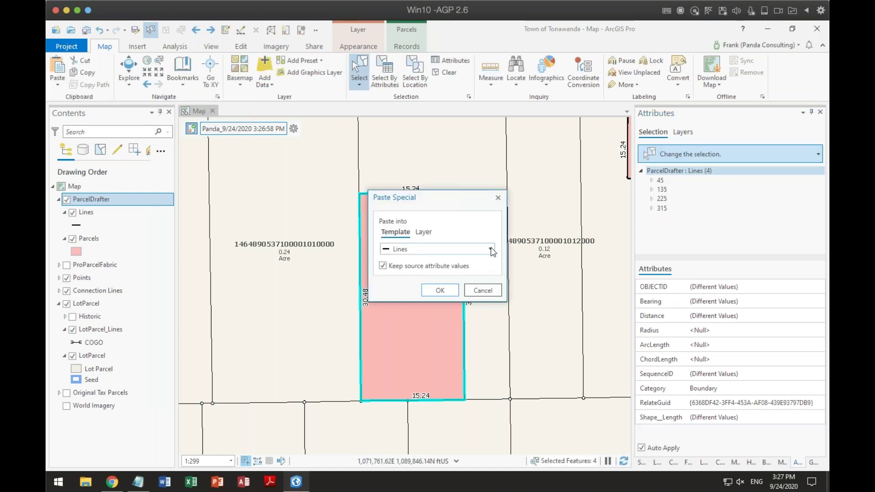
{"action": "left_click", "coordinate": [489, 249]}
{"action": "left_click", "coordinate": [423, 324]}
{"action": "left_click", "coordinate": [440, 290]}
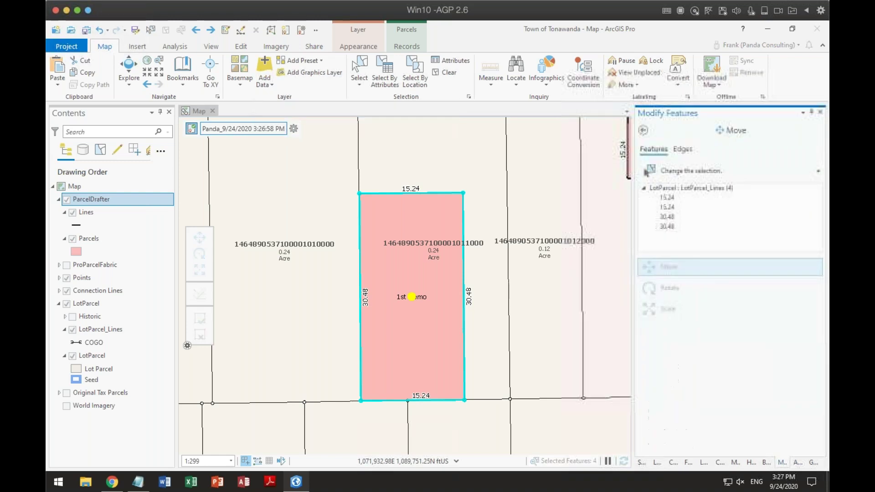
{"action": "left_click", "coordinate": [643, 130]}
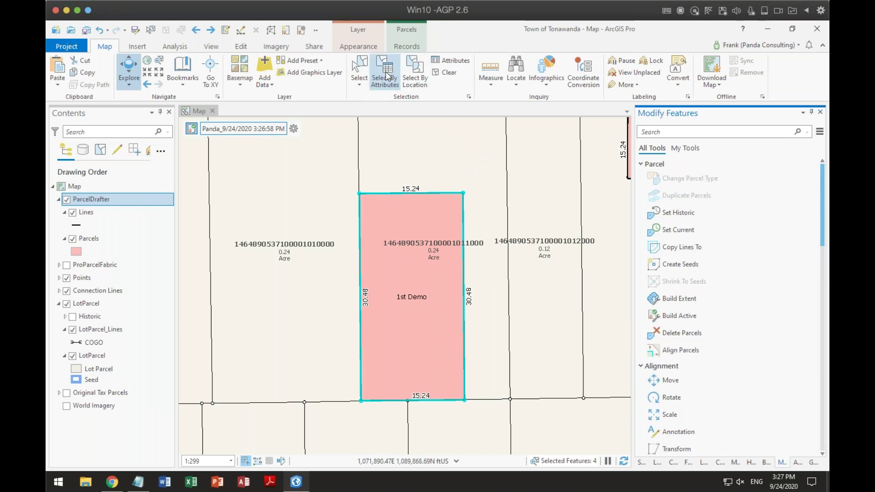
- Select only the 1st Demo polygon in the ParcelDrafter Parcels layer and view its attributes
{"action": "left_click", "coordinate": [359, 72]}
{"action": "left_click", "coordinate": [472, 161]}
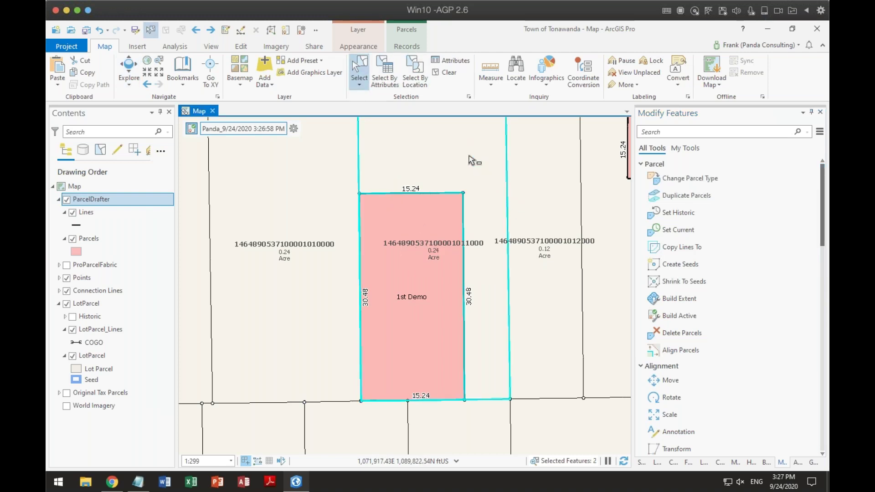
{"action": "left_click", "coordinate": [477, 168], "text": "ctrl"}
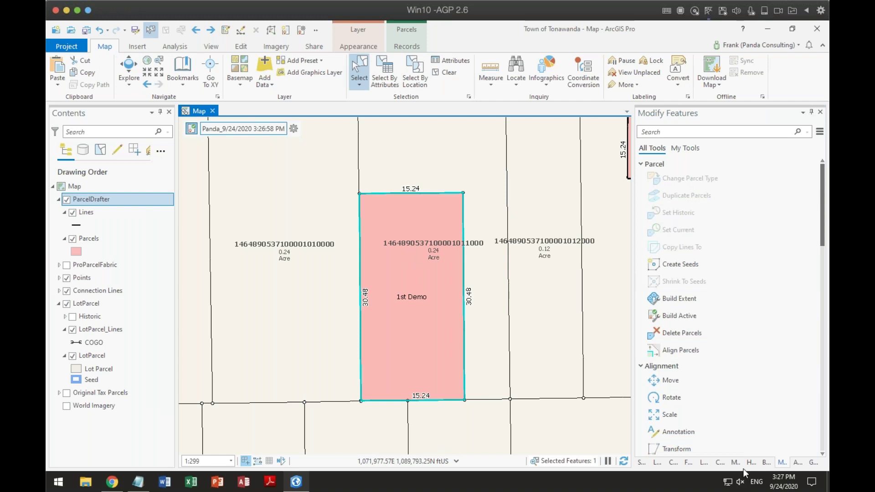
{"action": "left_click", "coordinate": [797, 463]}
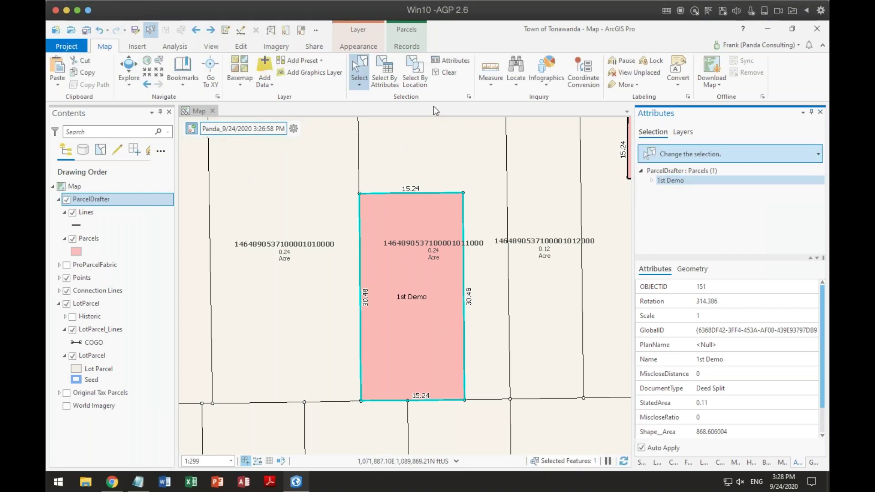
- Create seeds for the pasted boundary lines and build them into a lot parcel in the active record
{"action": "left_click", "coordinate": [407, 46]}
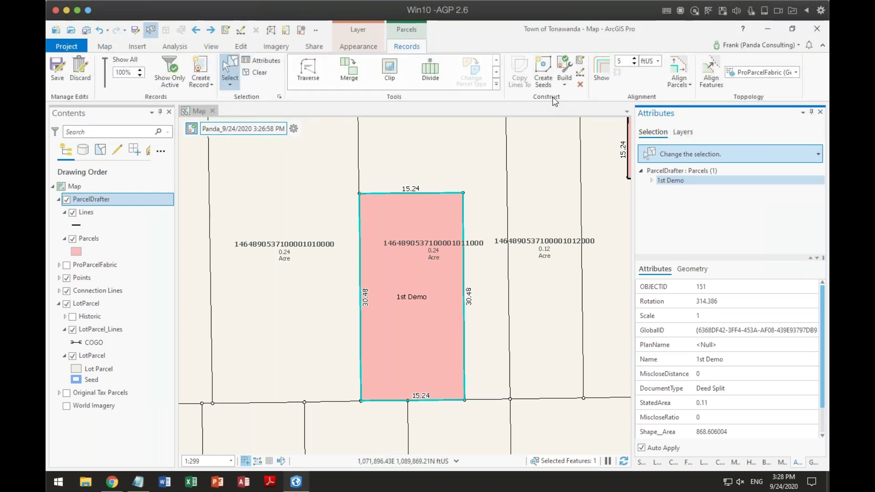
{"action": "left_click", "coordinate": [543, 73]}
{"action": "left_click", "coordinate": [564, 68]}
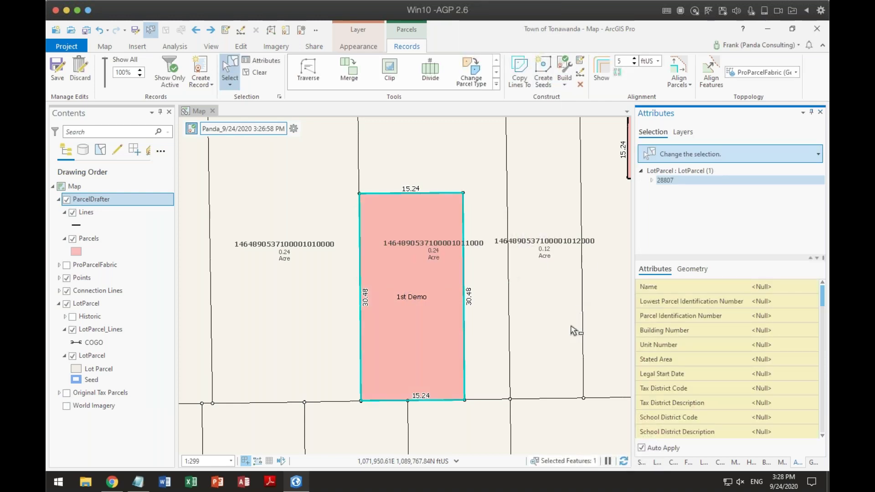
- Select the 1st Demo drafted parcel together with the new lot parcel and examine the Name attribute of both
{"action": "left_click", "coordinate": [403, 268]}
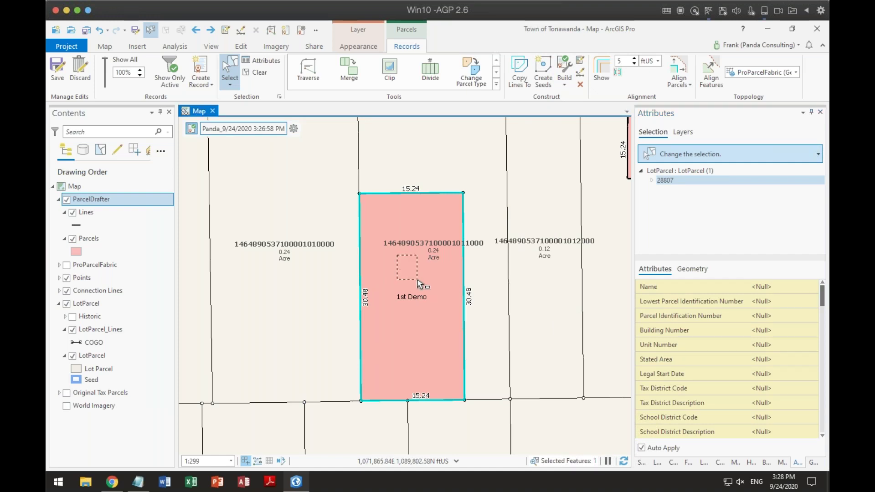
{"action": "left_click", "coordinate": [460, 151], "text": "ctrl"}
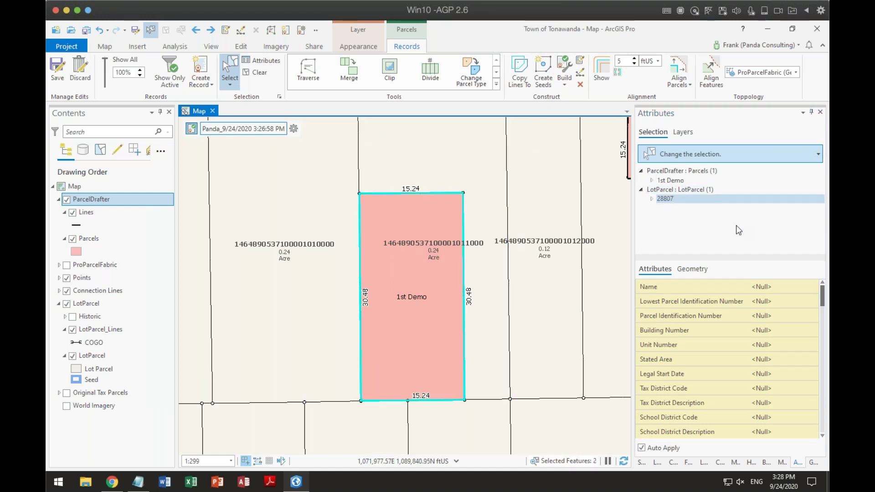
{"action": "left_click", "coordinate": [662, 181]}
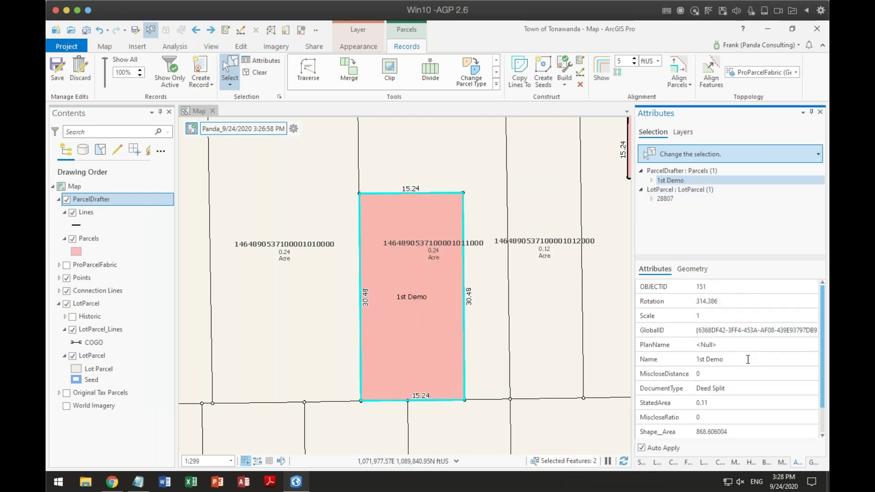
{"action": "left_click", "coordinate": [729, 347]}
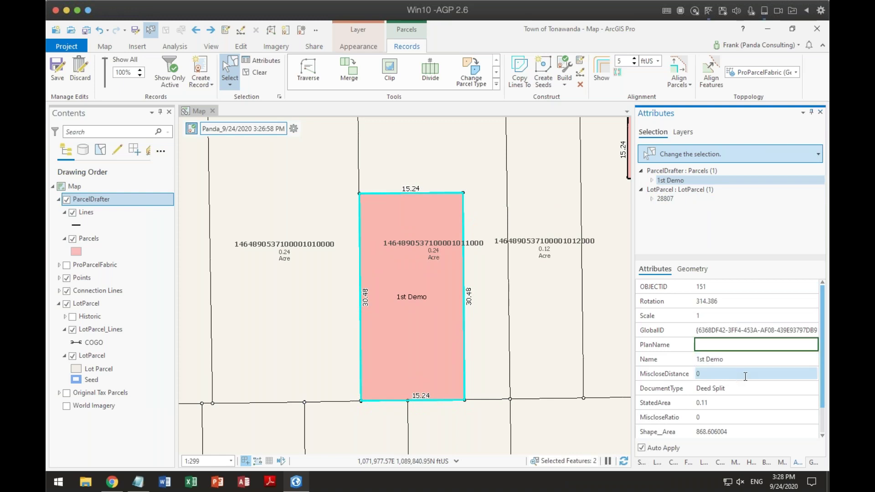
{"action": "left_click", "coordinate": [746, 360]}
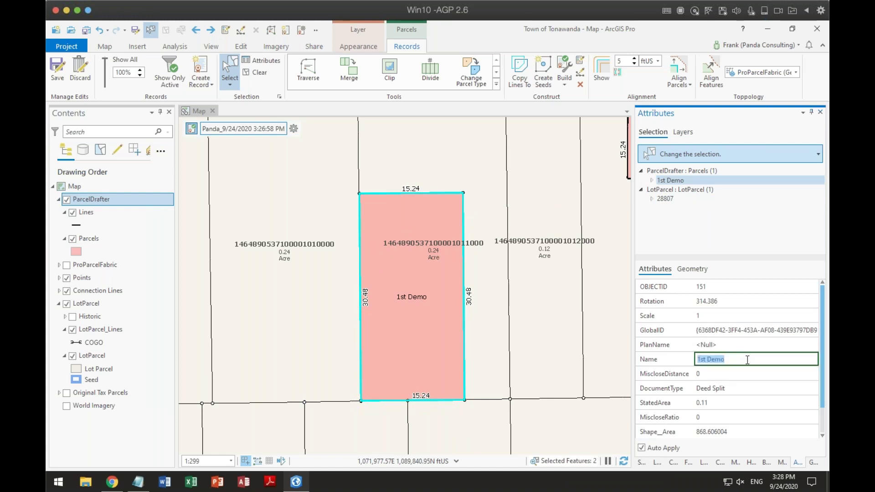
{"action": "left_click", "coordinate": [672, 201]}
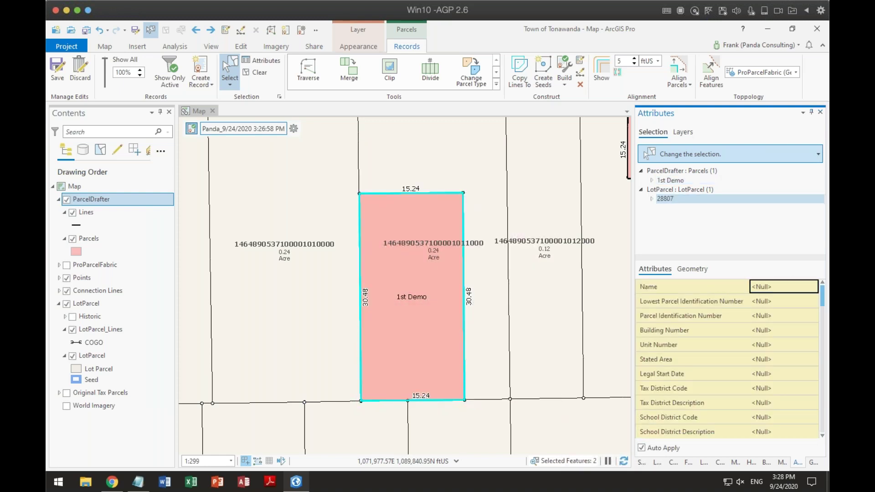
{"action": "right_click", "coordinate": [789, 284]}
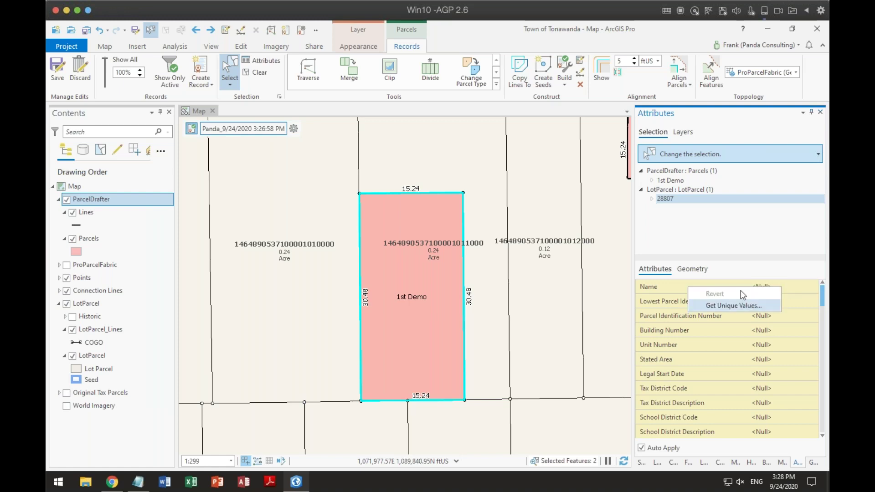
- Copy the name 1st Demo from the drafted parcel into the Name attribute of the new lot parcel
{"action": "left_click", "coordinate": [677, 180]}
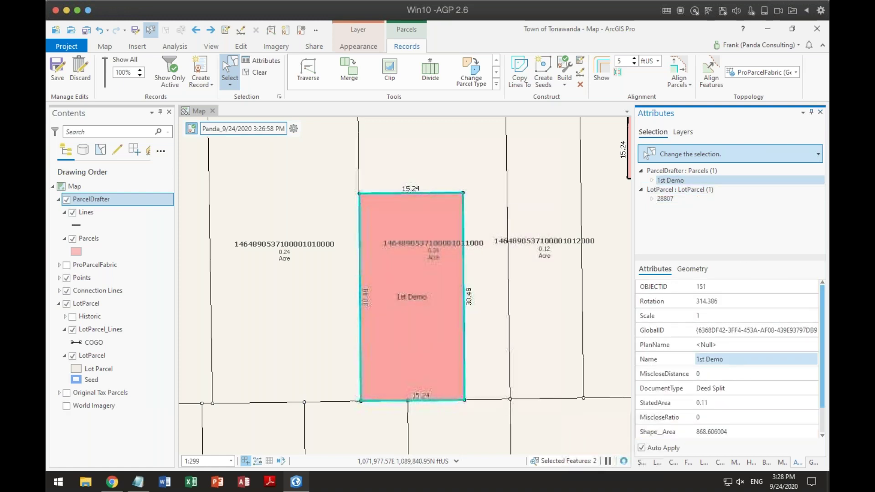
{"action": "left_click", "coordinate": [731, 359]}
{"action": "key", "text": "super+c"}
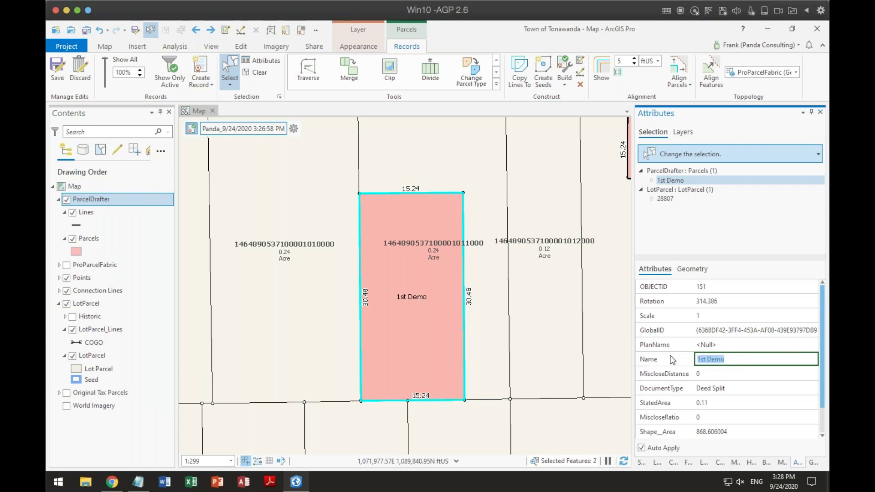
{"action": "right_click", "coordinate": [707, 358]}
{"action": "left_click", "coordinate": [731, 400]}
{"action": "left_click", "coordinate": [669, 200]}
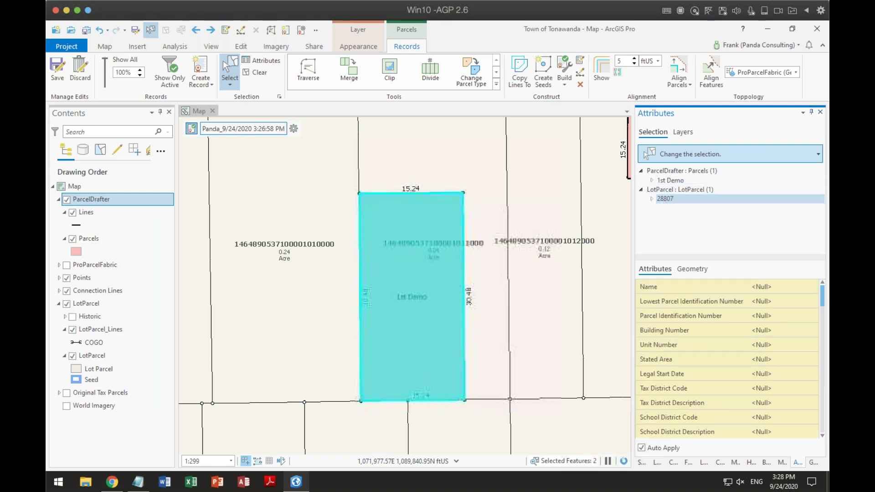
{"action": "left_click", "coordinate": [783, 286]}
{"action": "right_click", "coordinate": [782, 286]}
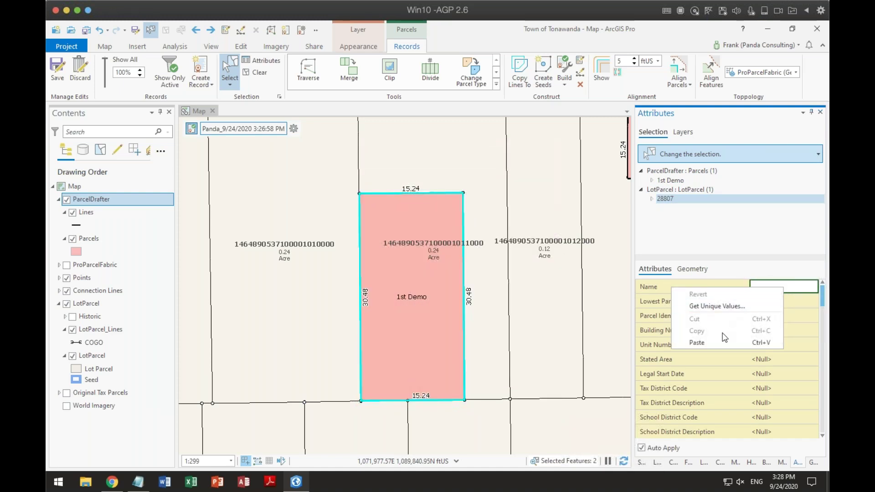
{"action": "left_click", "coordinate": [718, 347]}
{"action": "key", "text": "Tab"}
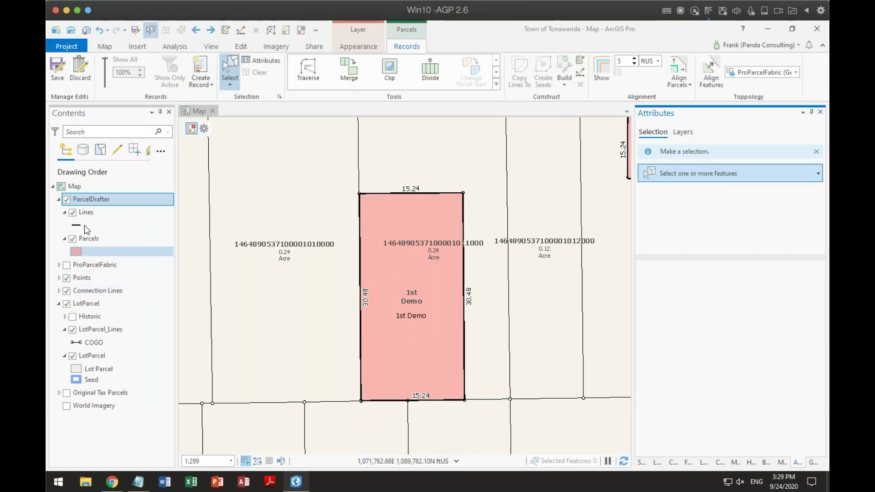
- Hide the ParcelDrafter layer and examine the attributes of the new lot parcel's northern boundary line
{"action": "left_click", "coordinate": [67, 200]}
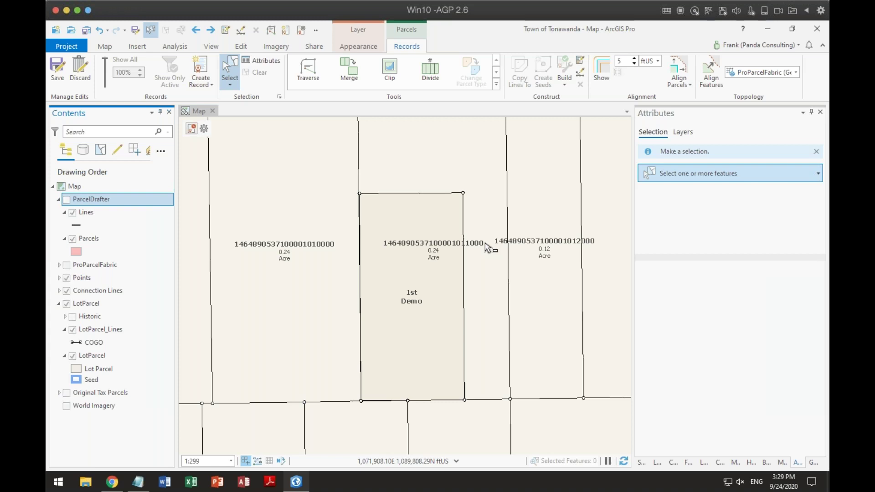
{"action": "mouse_move", "coordinate": [401, 202]}
{"action": "left_mouse_down"}
{"action": "mouse_move", "coordinate": [410, 205]}
{"action": "mouse_move", "coordinate": [412, 194]}
{"action": "left_mouse_up"}
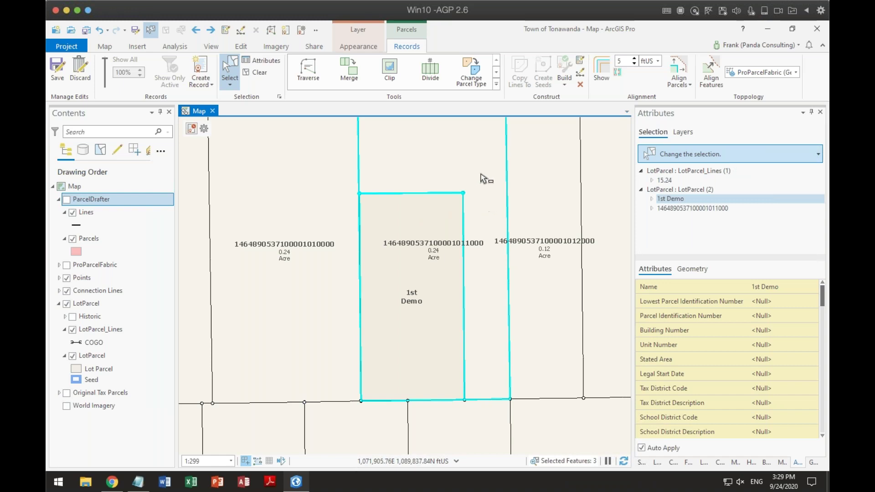
{"action": "left_click", "coordinate": [431, 269], "text": "ctrl"}
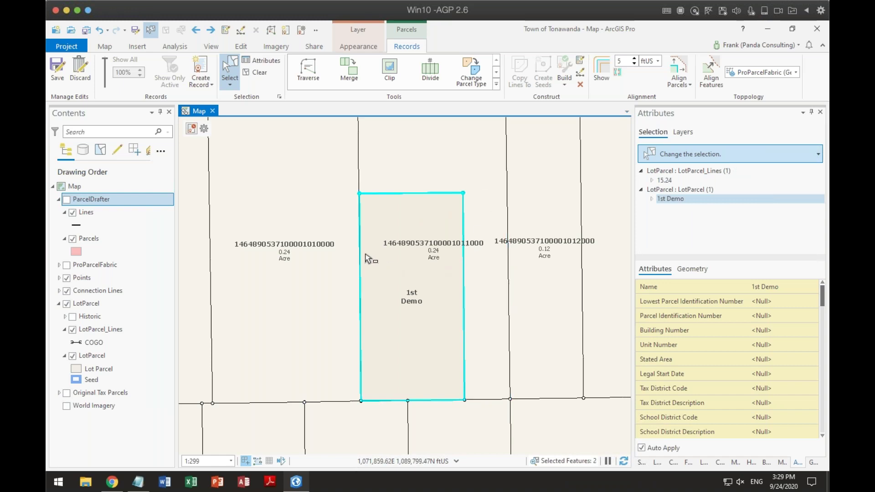
{"action": "left_click_drag", "start_coordinate": [355, 252], "coordinate": [386, 280]}
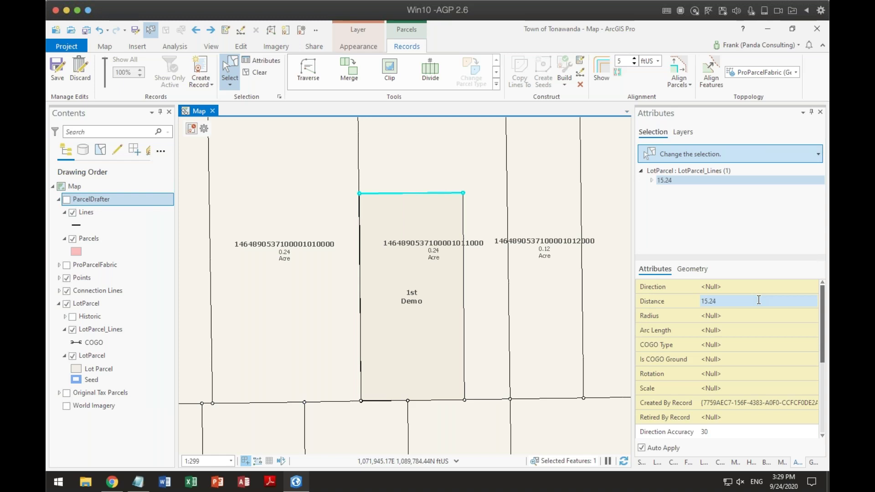
{"action": "left_click", "coordinate": [802, 180]}
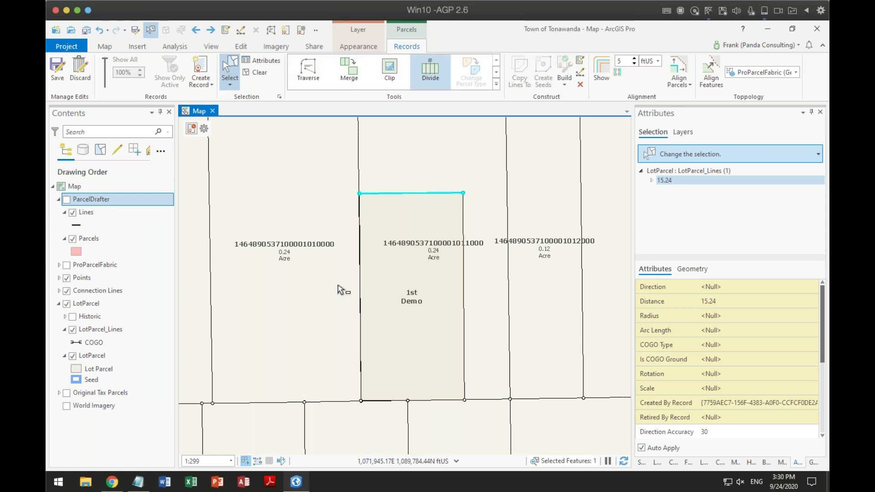
- Switch to the Parcel Drafter web app in Chrome and bring the triangular parcel 01-001-001-0 into close view
{"action": "left_click", "coordinate": [112, 482]}
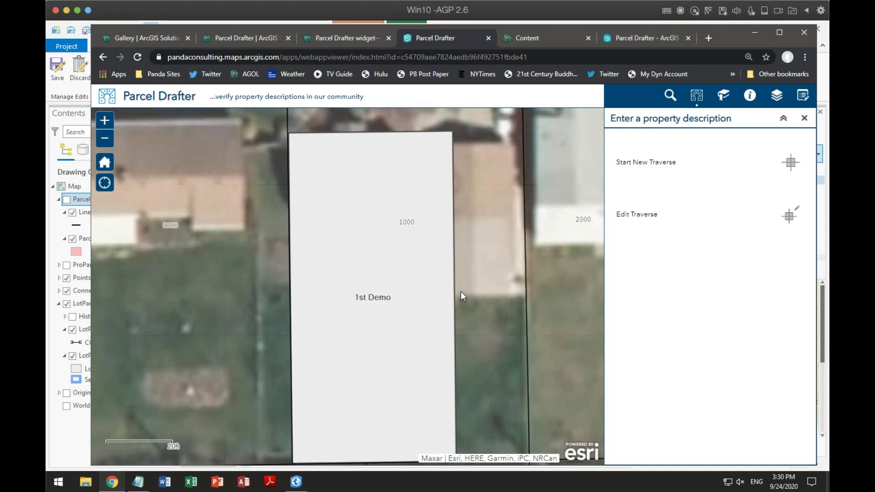
{"action": "scroll", "coordinate": [460, 291], "scroll_direction": "down", "scroll_amount": 2}
{"action": "scroll", "coordinate": [458, 289], "scroll_direction": "down", "scroll_amount": 4}
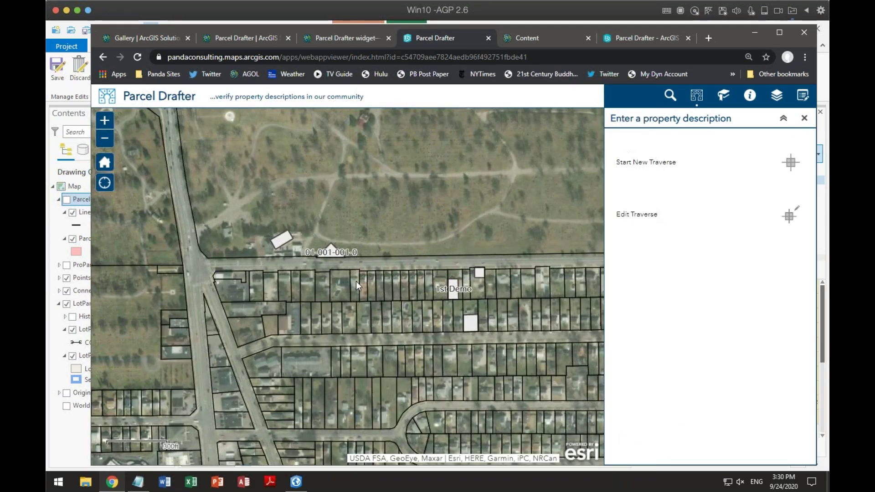
{"action": "scroll", "coordinate": [324, 250], "scroll_direction": "up", "scroll_amount": 3}
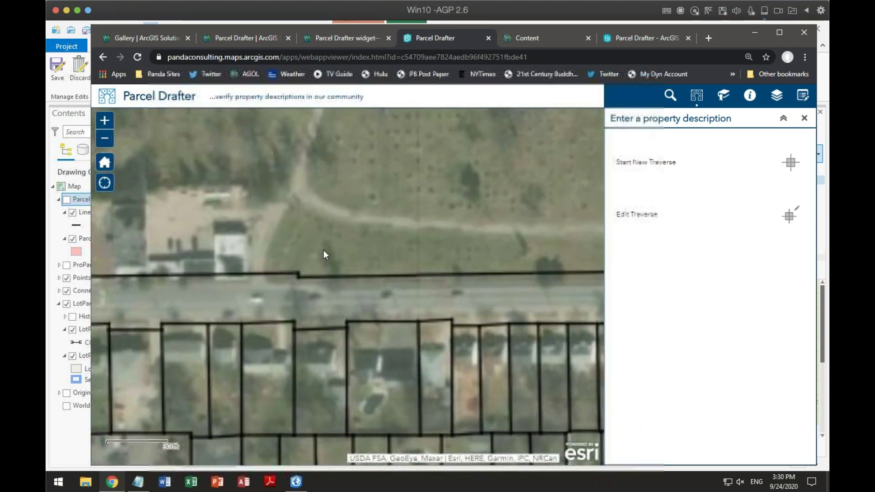
{"action": "scroll", "coordinate": [324, 256], "scroll_direction": "up", "scroll_amount": 1}
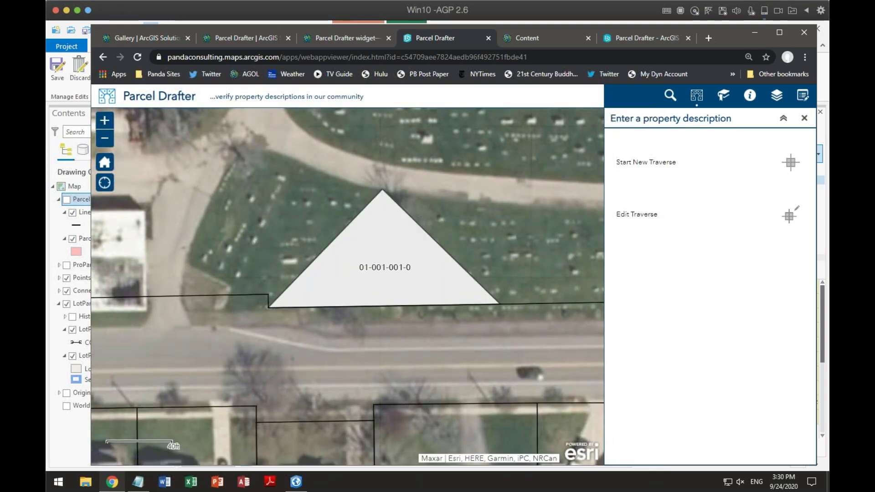
{"action": "mouse_move", "coordinate": [297, 486]}
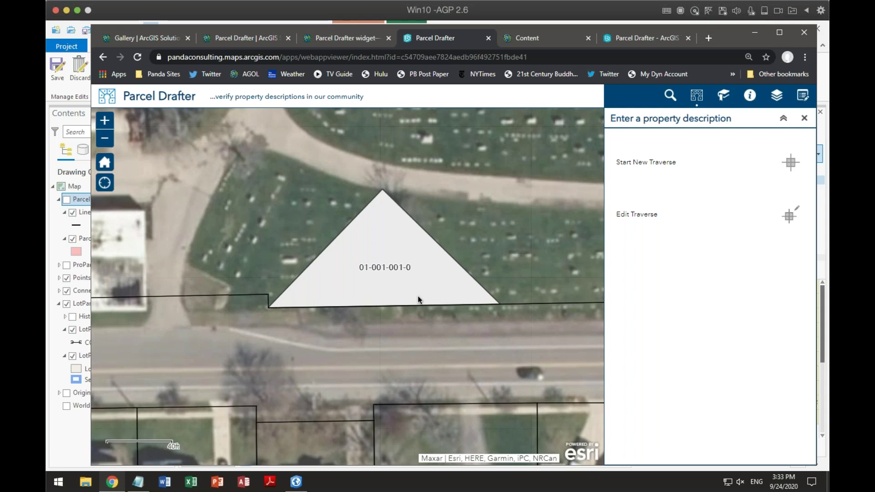
- Return to ArcGIS Pro, clear the selection and show the ParcelDrafter layer with the triangular drafted parcel 01-001-001-0 in close view
{"action": "left_click", "coordinate": [296, 482]}
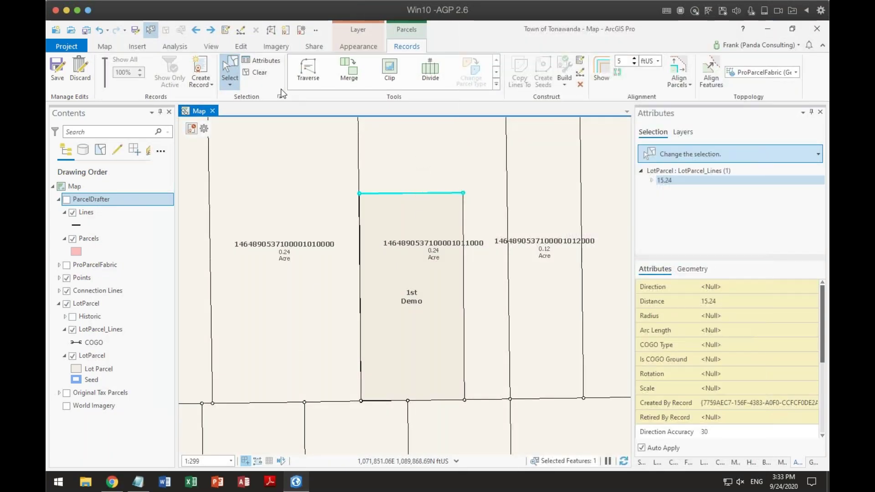
{"action": "left_click", "coordinate": [258, 75]}
{"action": "scroll", "coordinate": [427, 201], "scroll_direction": "down", "scroll_amount": 3}
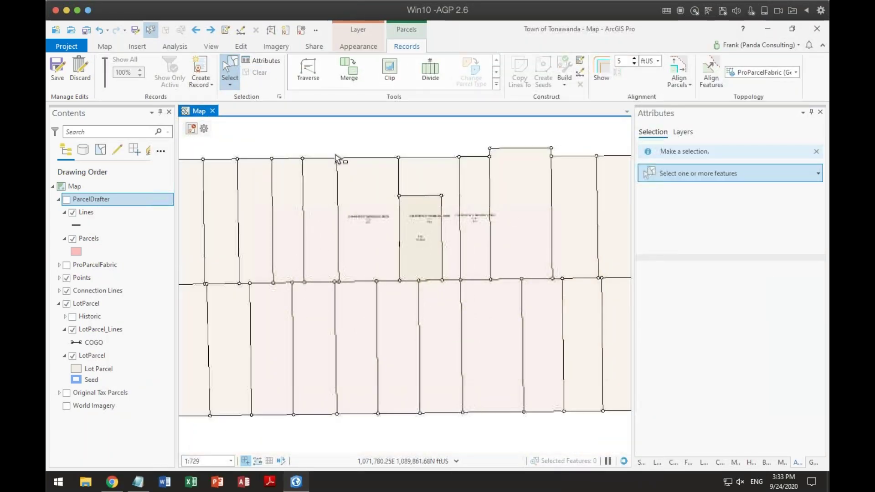
{"action": "left_click_drag", "start_coordinate": [335, 160], "coordinate": [402, 354]}
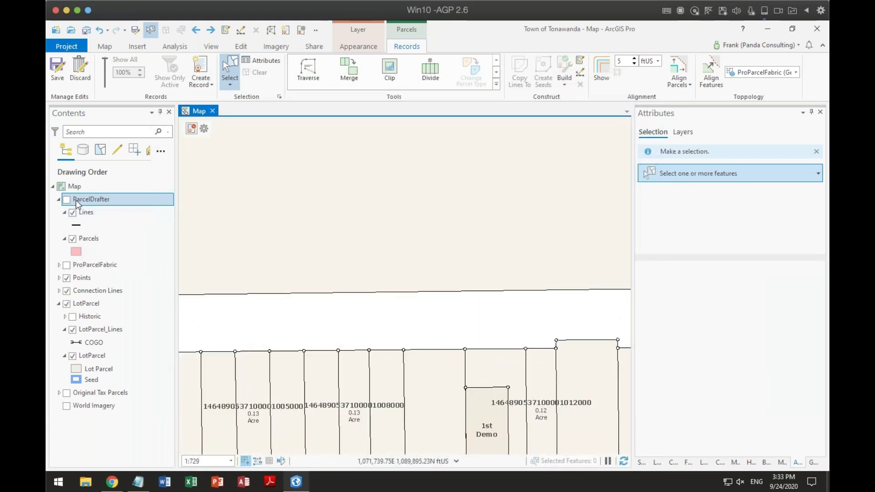
{"action": "left_click", "coordinate": [66, 200]}
{"action": "left_click_drag", "start_coordinate": [354, 258], "coordinate": [517, 248]}
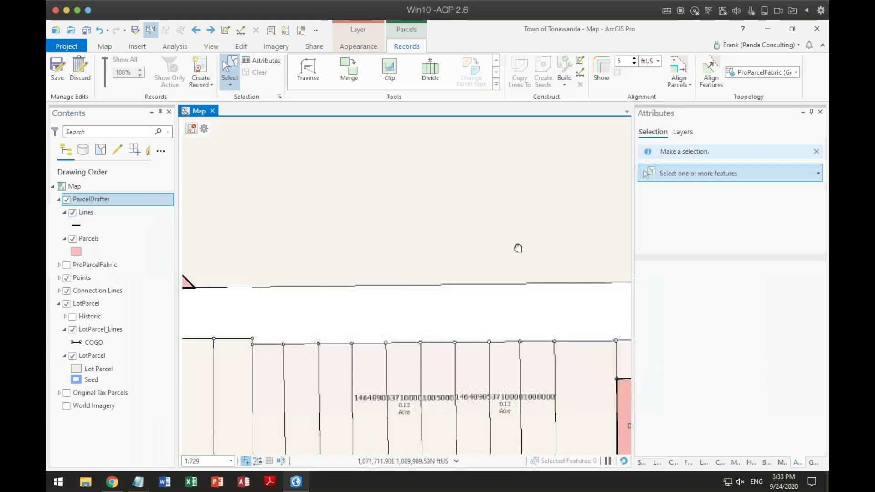
{"action": "left_click_drag", "start_coordinate": [251, 261], "coordinate": [374, 312]}
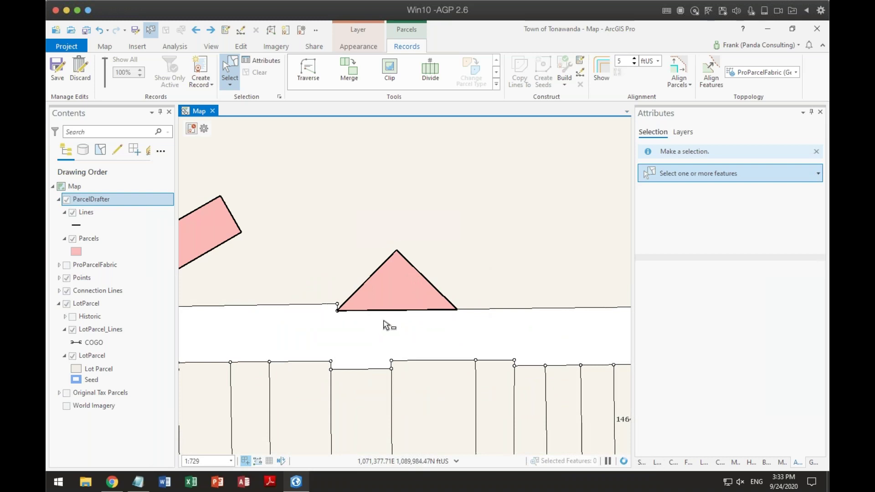
{"action": "scroll", "coordinate": [388, 324], "scroll_direction": "up", "scroll_amount": 2}
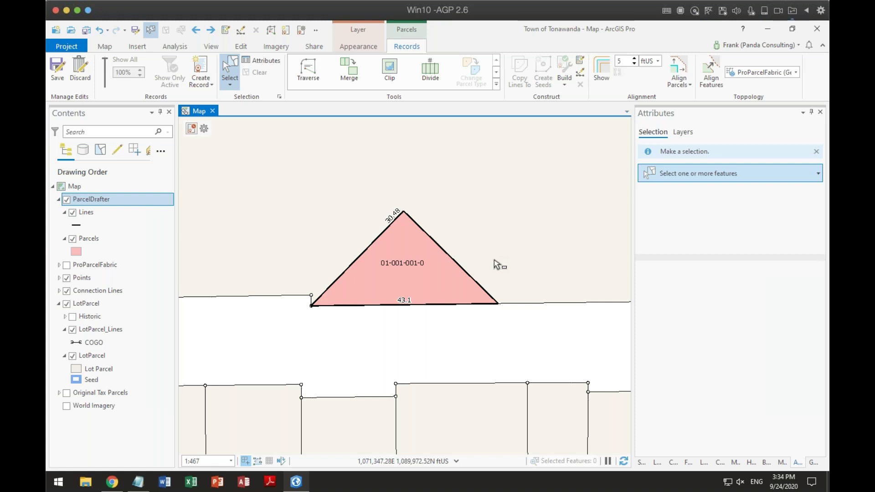
- Create a new active parcel record for the triangular parcel, keeping the default record name
{"action": "left_click", "coordinate": [203, 130]}
{"action": "left_click", "coordinate": [243, 141]}
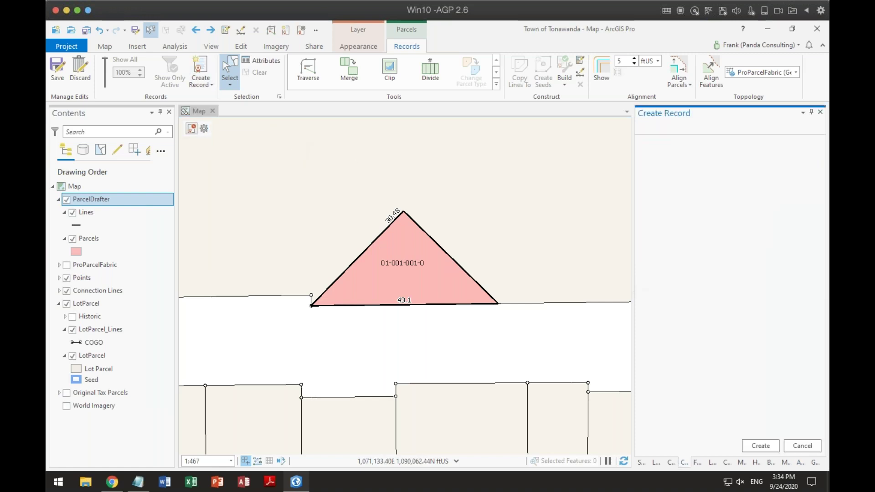
{"action": "left_click", "coordinate": [753, 447]}
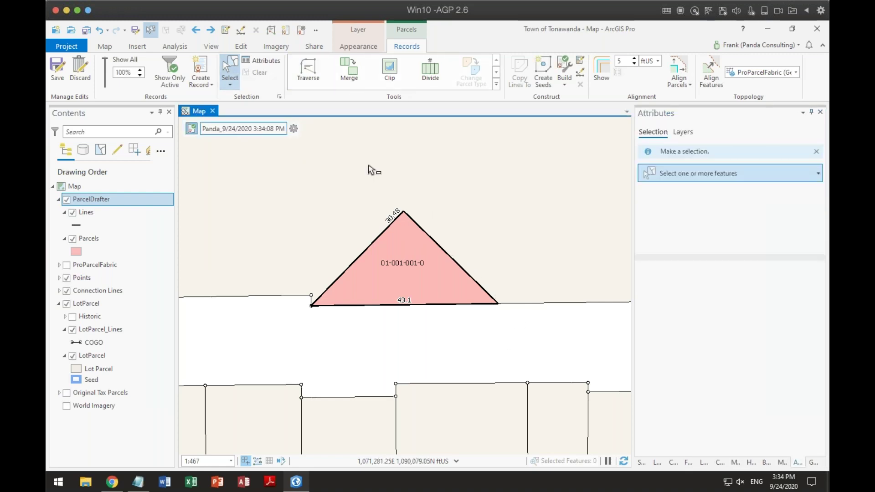
- Copy the drafted parcel 01-001-001-0 and paste it into the LotParcel layer with the Parcel template, keeping the source attribute values
{"action": "left_click", "coordinate": [398, 259]}
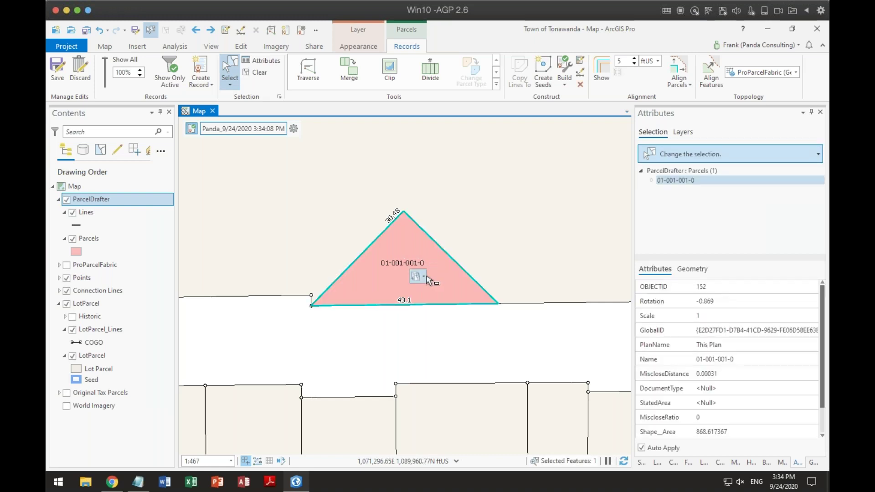
{"action": "left_click", "coordinate": [448, 297]}
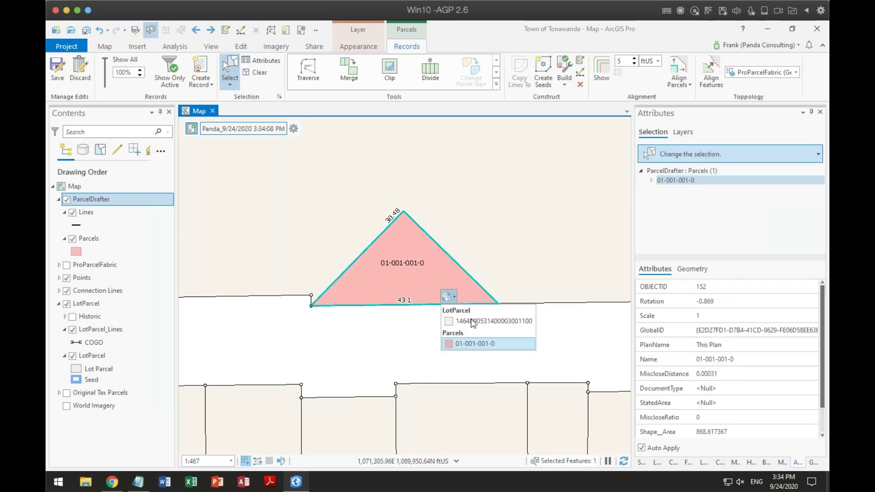
{"action": "left_click", "coordinate": [472, 345]}
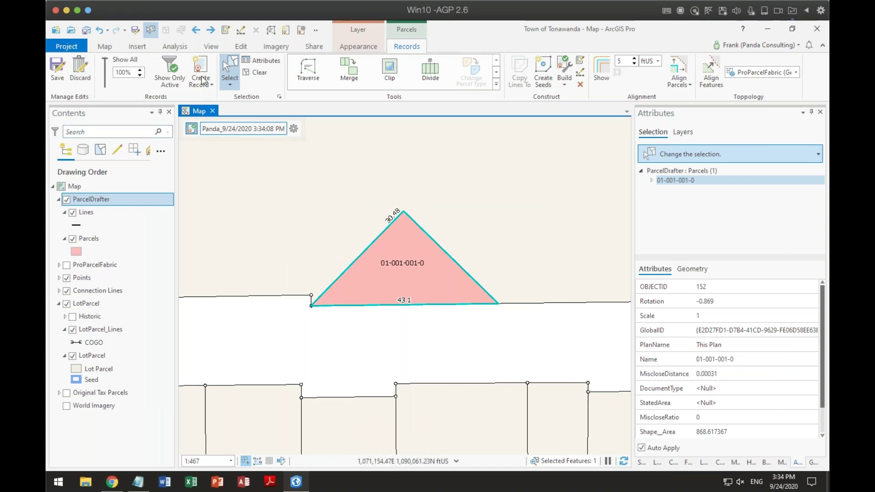
{"action": "left_click", "coordinate": [232, 68]}
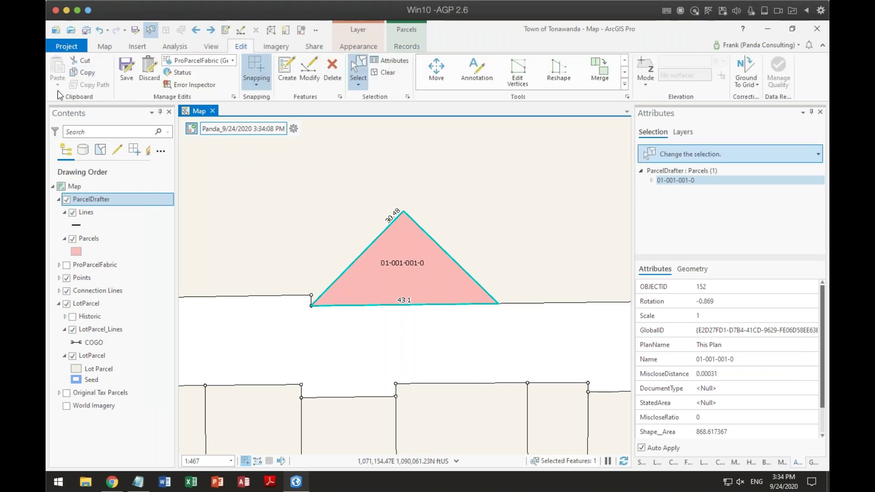
{"action": "left_click", "coordinate": [58, 91]}
{"action": "left_click", "coordinate": [81, 106]}
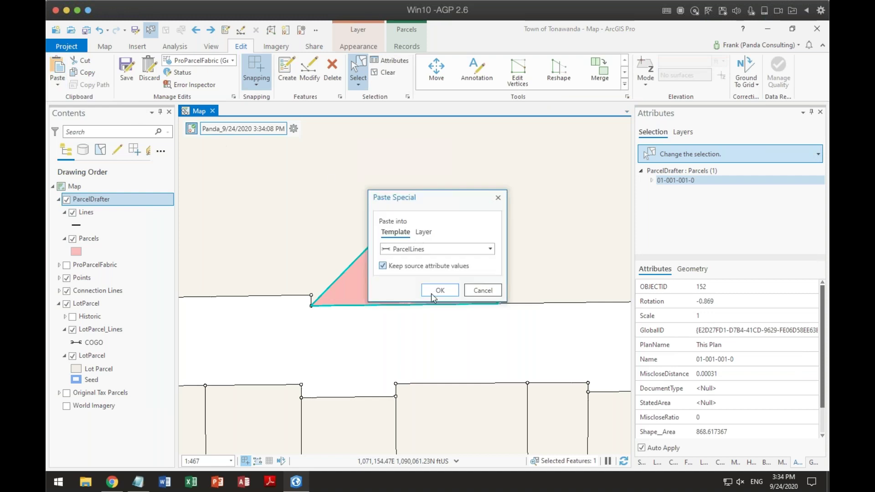
{"action": "left_click", "coordinate": [441, 252]}
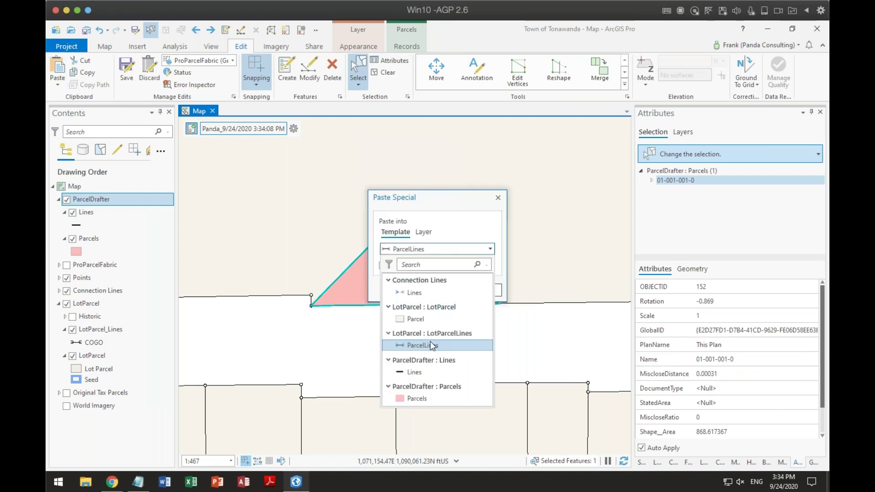
{"action": "left_click", "coordinate": [412, 319]}
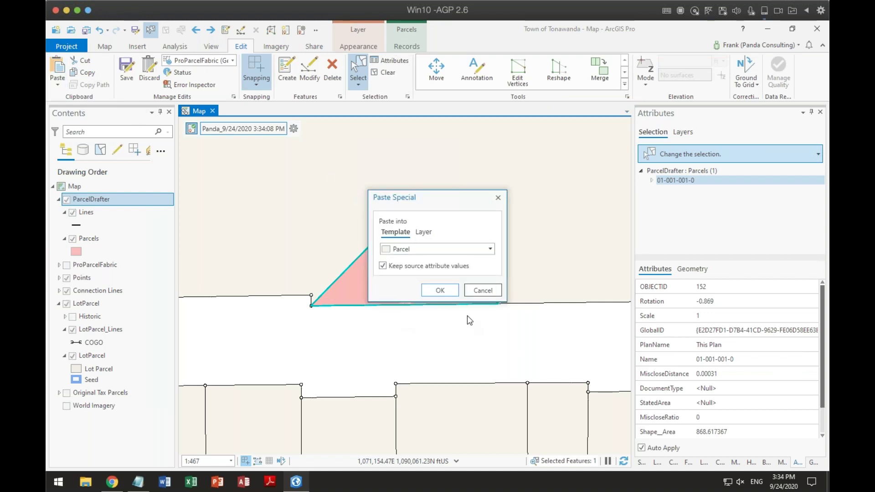
{"action": "left_click", "coordinate": [438, 291]}
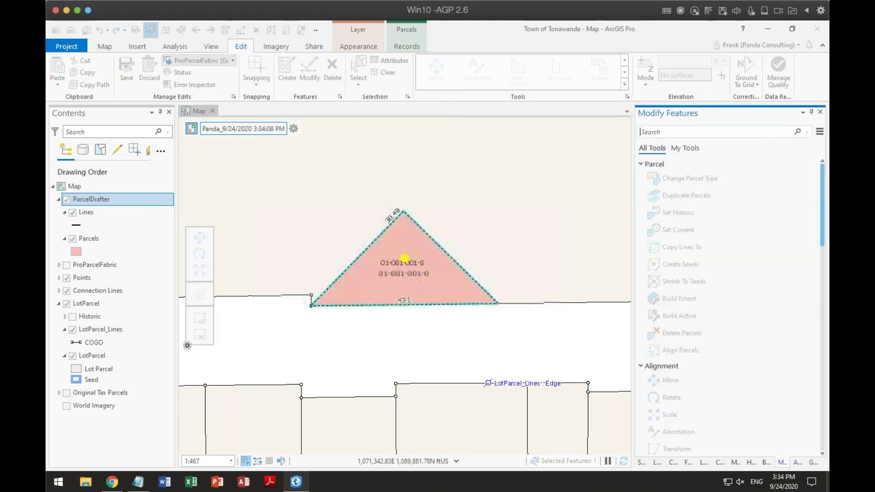
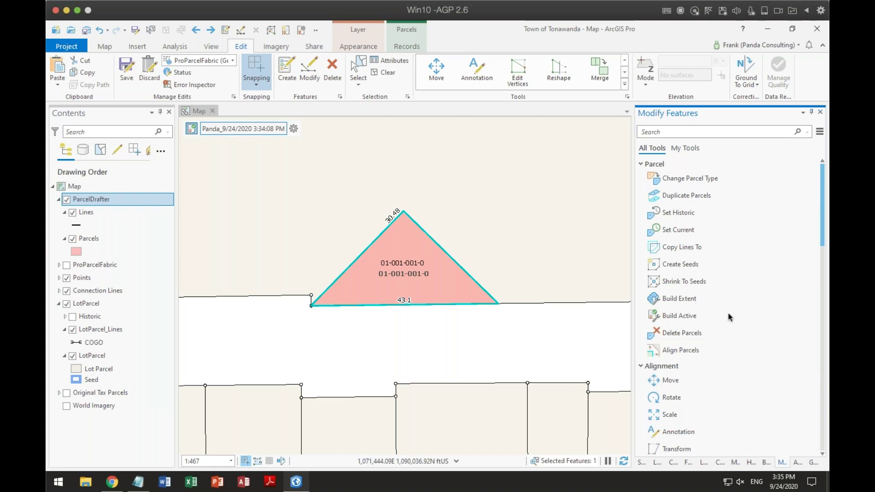
- Hide the ParcelDrafter layer and build the active record to create the triangular lot parcel's lines and points
{"action": "left_click", "coordinate": [66, 200]}
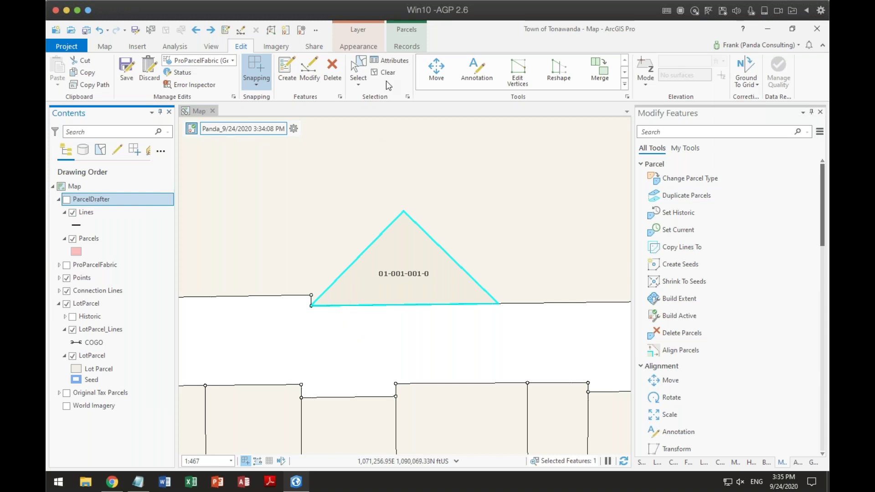
{"action": "left_click", "coordinate": [403, 47]}
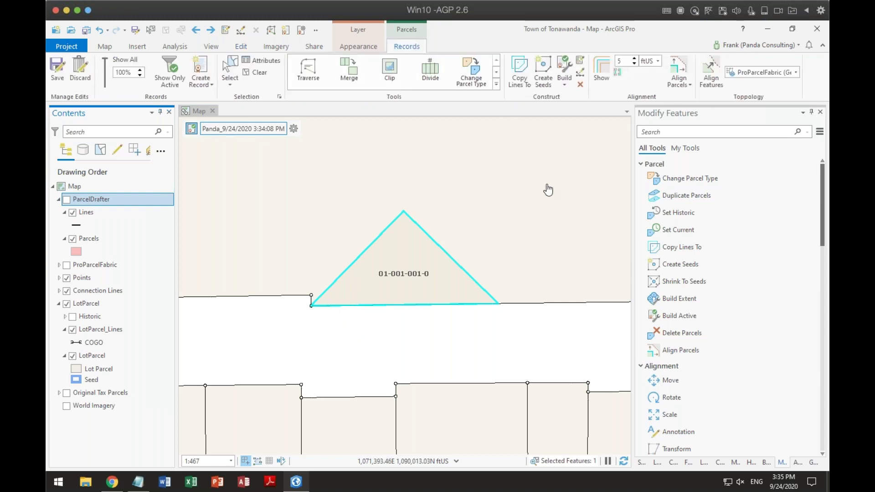
{"action": "left_click", "coordinate": [564, 81]}
- Start Align Features and examine how the triangle's southern boundary and its end corners fit the adjoining parcel line
{"action": "scroll", "coordinate": [716, 353], "scroll_direction": "down", "scroll_amount": 3}
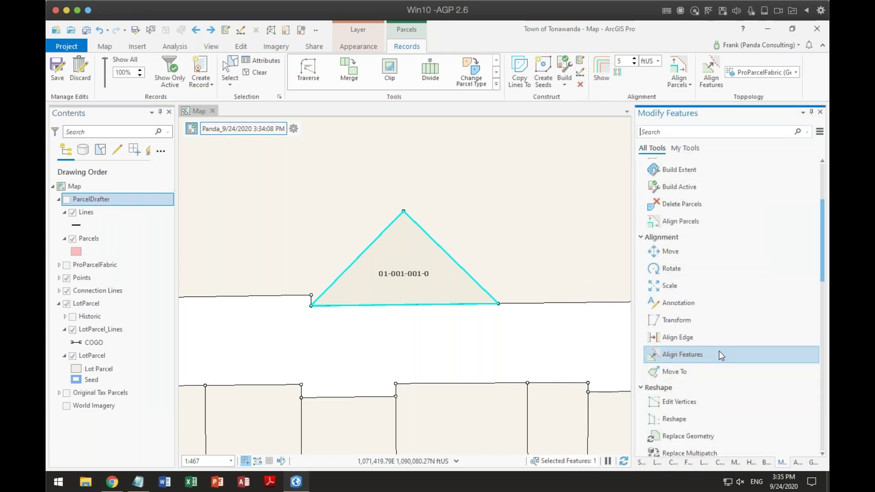
{"action": "left_click", "coordinate": [687, 356]}
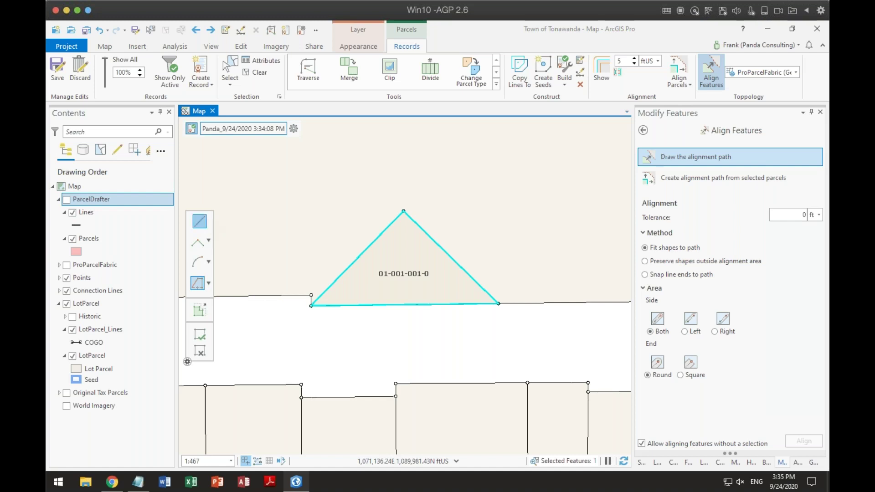
{"action": "scroll", "coordinate": [332, 313], "scroll_direction": "up", "scroll_amount": 4}
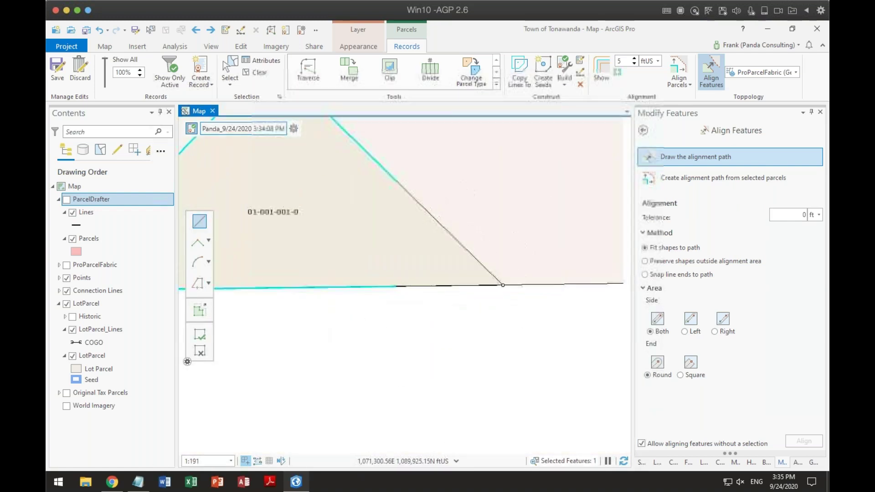
{"action": "scroll", "coordinate": [494, 293], "scroll_direction": "down", "scroll_amount": 2}
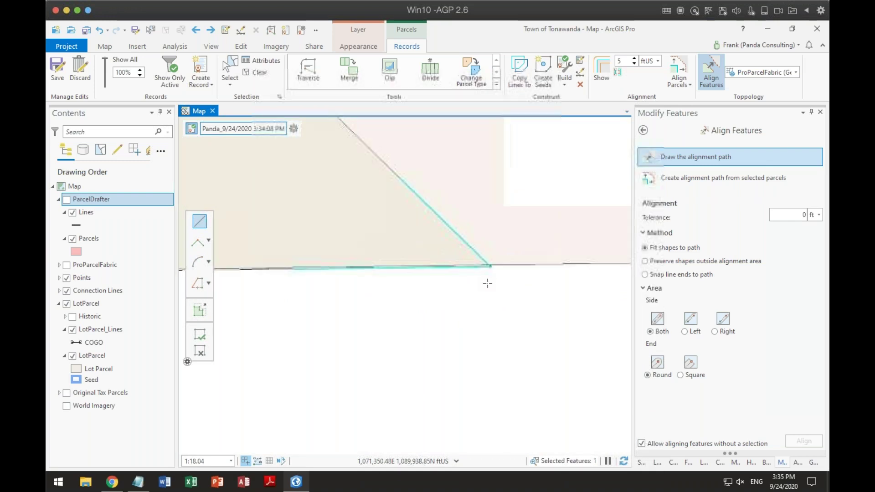
{"action": "scroll", "coordinate": [473, 306], "scroll_direction": "up", "scroll_amount": 3}
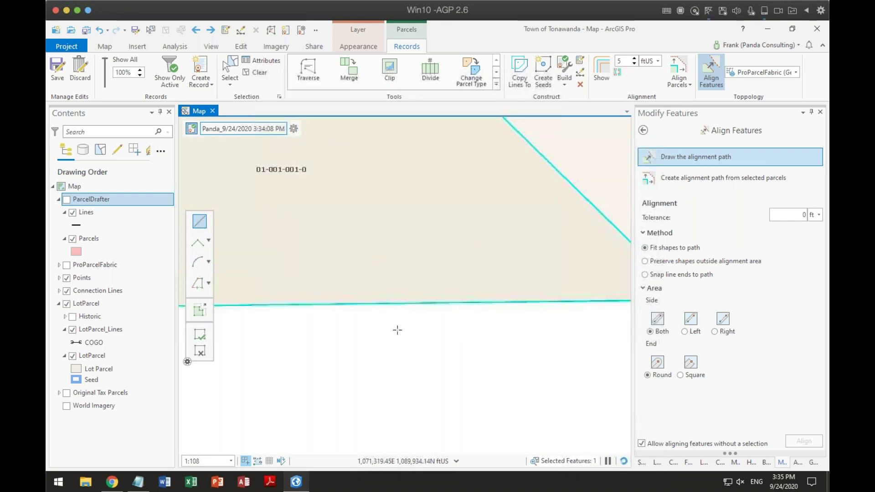
{"action": "scroll", "coordinate": [398, 330], "scroll_direction": "down", "scroll_amount": 6}
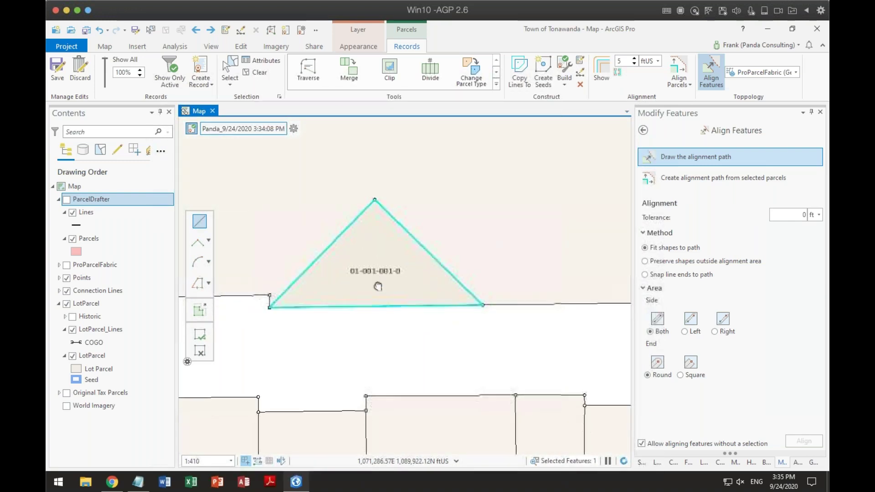
{"action": "left_click_drag", "start_coordinate": [378, 286], "coordinate": [370, 240]}
- Select all features in the active record and try to set the Rotate anchor on the triangle's southwestern corner
{"action": "left_click", "coordinate": [294, 128]}
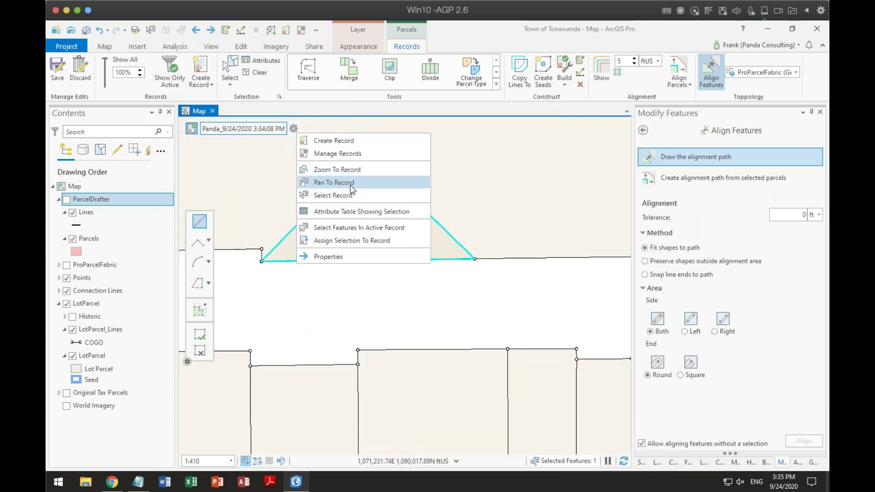
{"action": "left_click", "coordinate": [347, 228]}
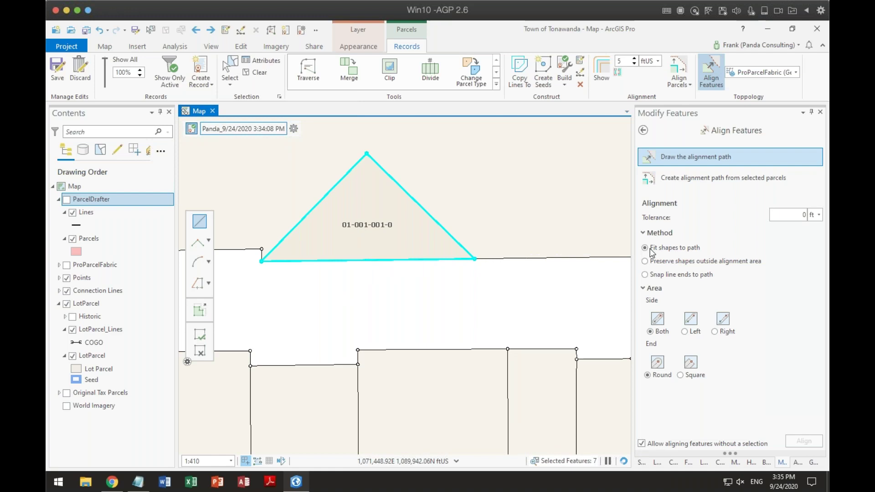
{"action": "left_click", "coordinate": [643, 130]}
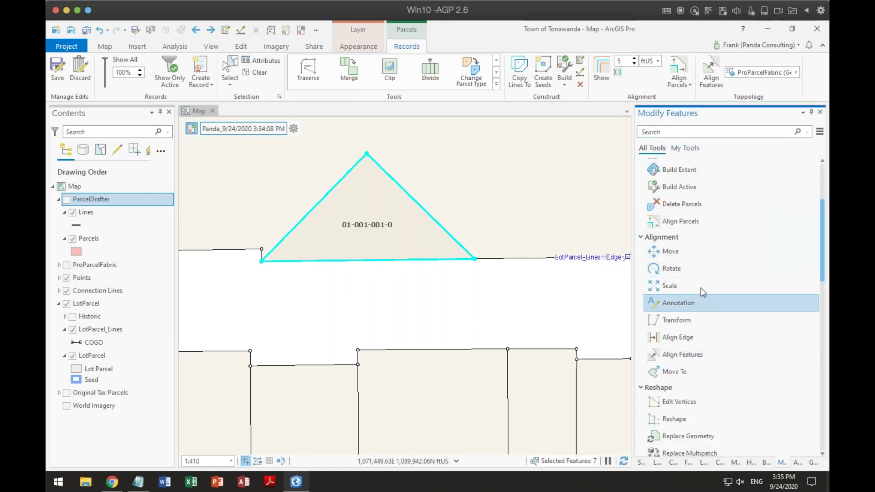
{"action": "left_click", "coordinate": [676, 269]}
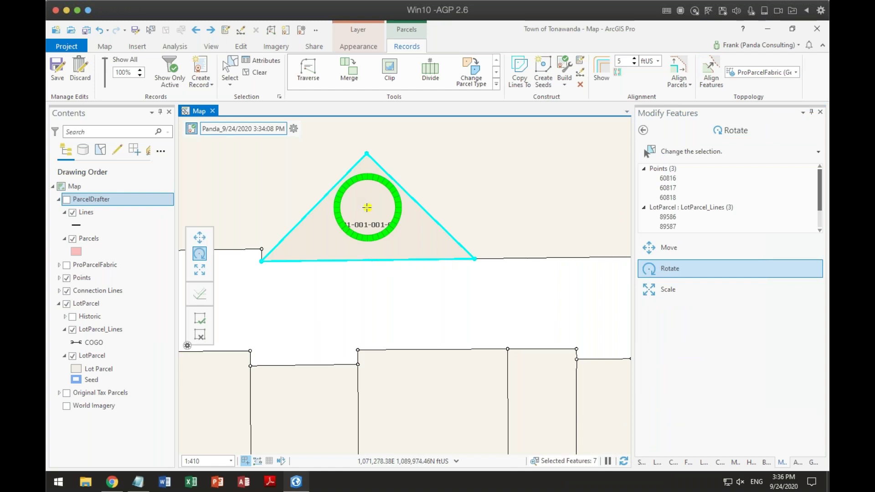
{"action": "left_click_drag", "start_coordinate": [367, 208], "coordinate": [261, 262]}
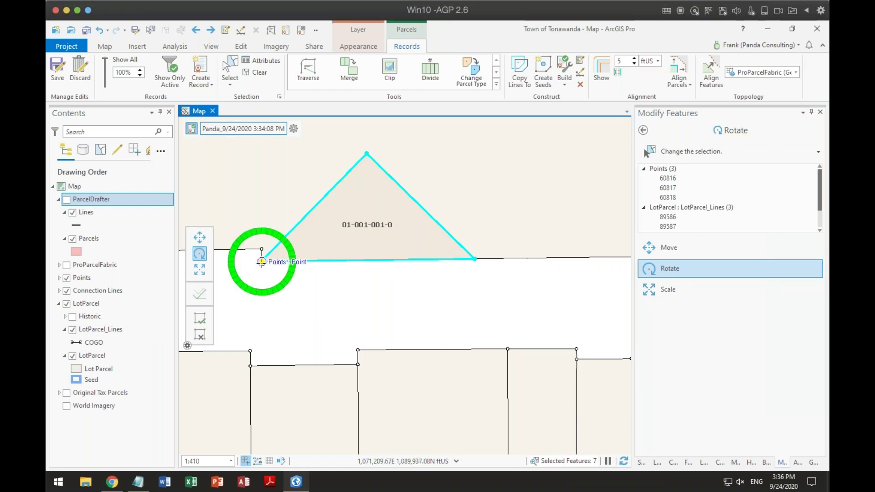
{"action": "scroll", "coordinate": [261, 262], "scroll_direction": "up", "scroll_amount": 10}
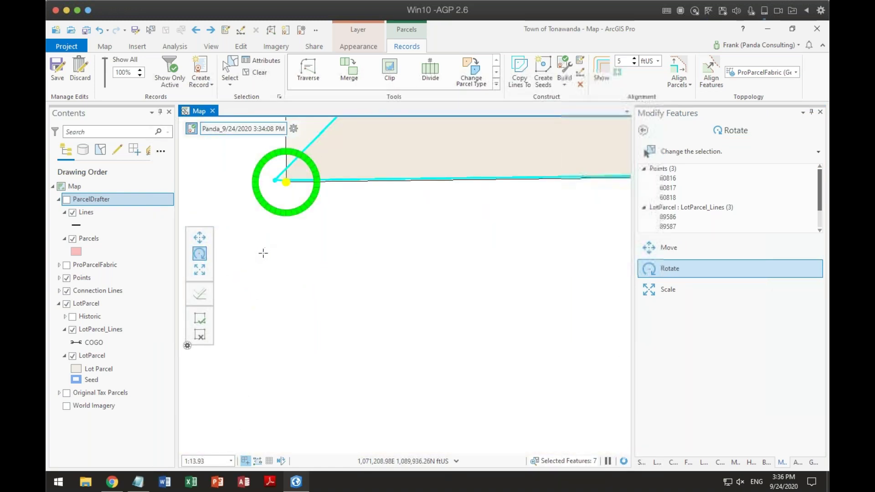
{"action": "key", "text": "Escape"}
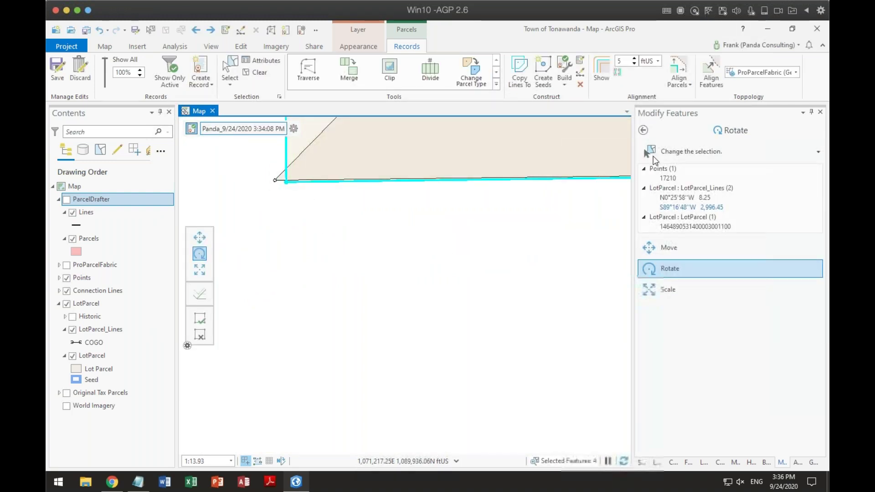
- Switch from Rotate to the Move tool and select all features in the active record
{"action": "left_click", "coordinate": [644, 130]}
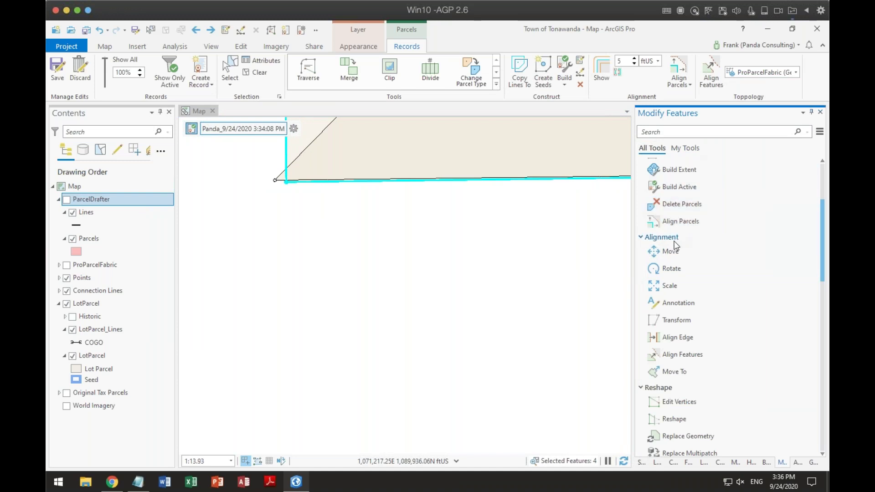
{"action": "left_click", "coordinate": [653, 252]}
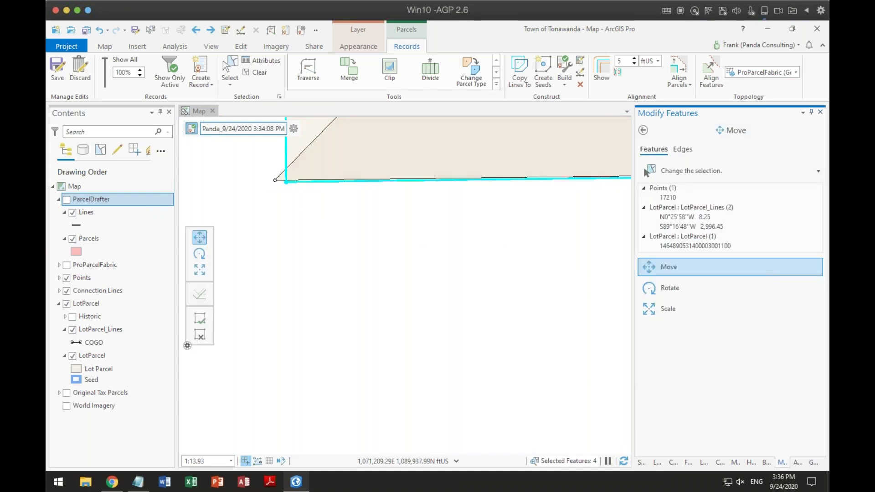
{"action": "left_click", "coordinate": [294, 129]}
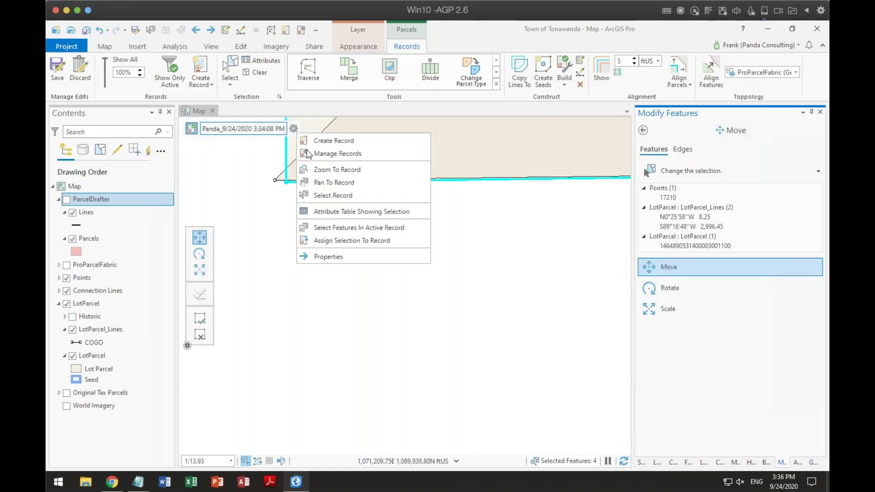
{"action": "left_click", "coordinate": [317, 224]}
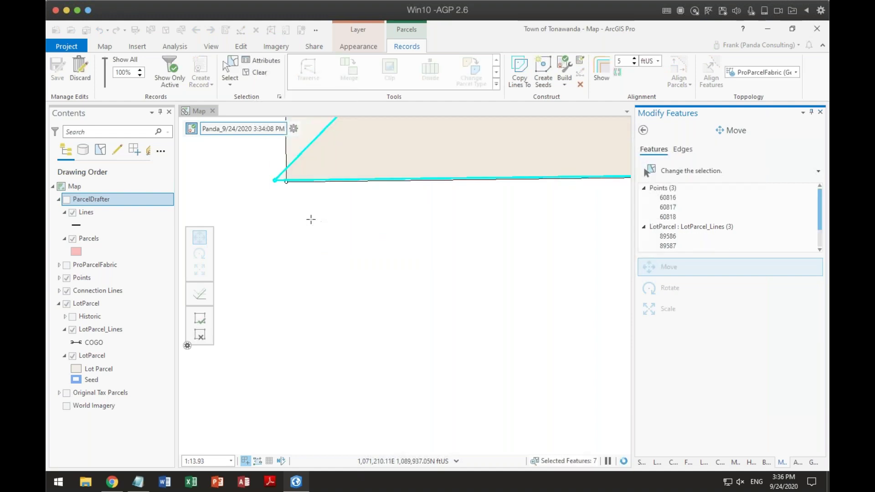
- Anchor the move at the triangle's southwestern corner and move the parcel onto the existing parcel corner with ProParcelFabric topology active
{"action": "scroll", "coordinate": [419, 245], "scroll_direction": "down", "scroll_amount": 2}
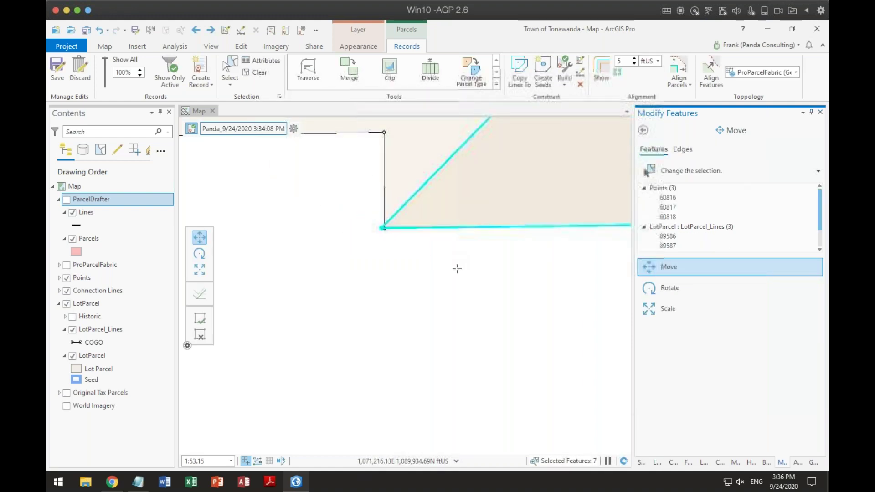
{"action": "scroll", "coordinate": [477, 280], "scroll_direction": "down", "scroll_amount": 2}
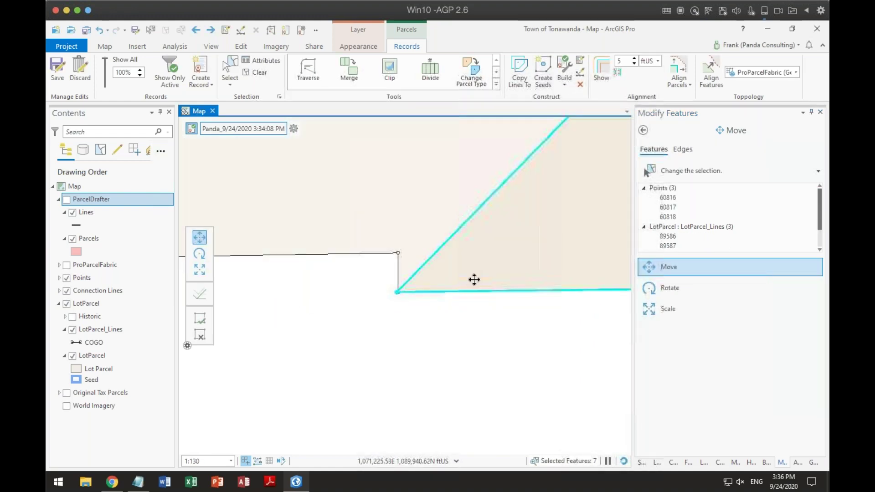
{"action": "scroll", "coordinate": [481, 278], "scroll_direction": "down", "scroll_amount": 2}
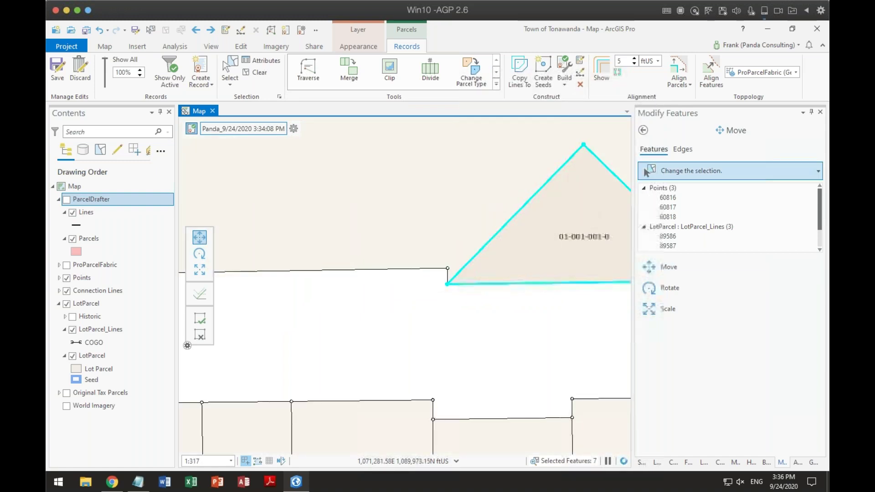
{"action": "key", "text": "super+space"}
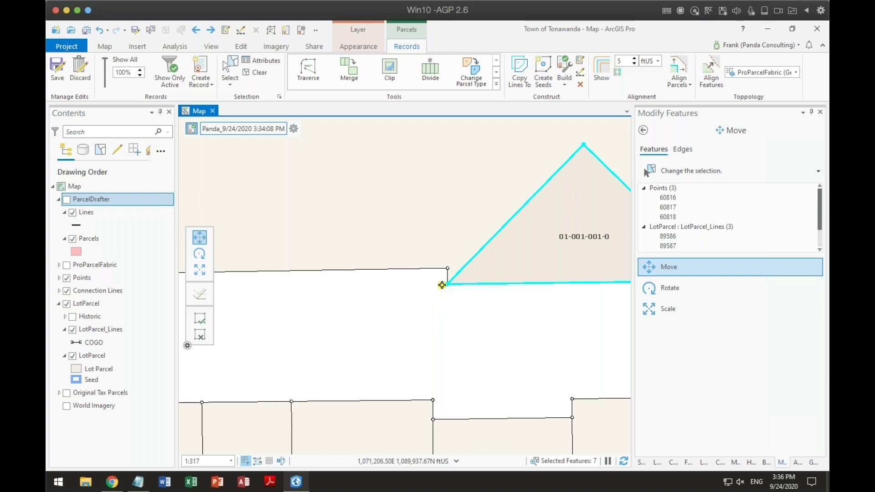
{"action": "scroll", "coordinate": [445, 284], "scroll_direction": "up", "scroll_amount": 4}
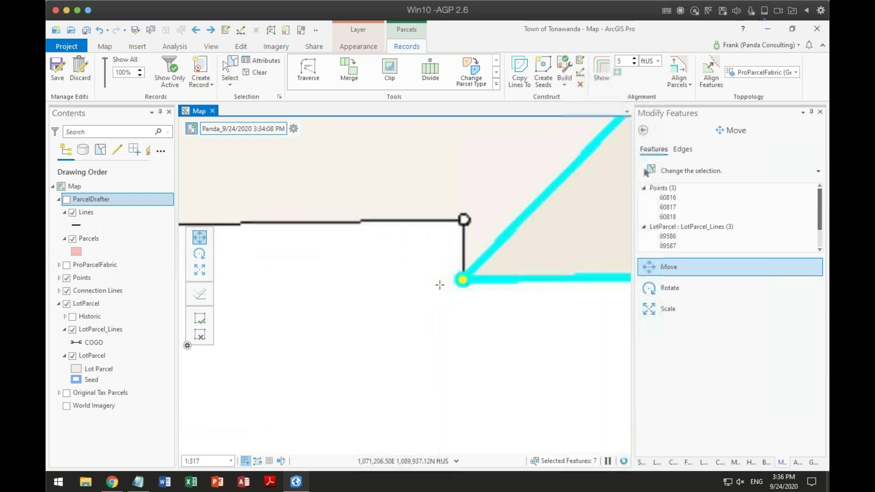
{"action": "scroll", "coordinate": [456, 287], "scroll_direction": "up", "scroll_amount": 3}
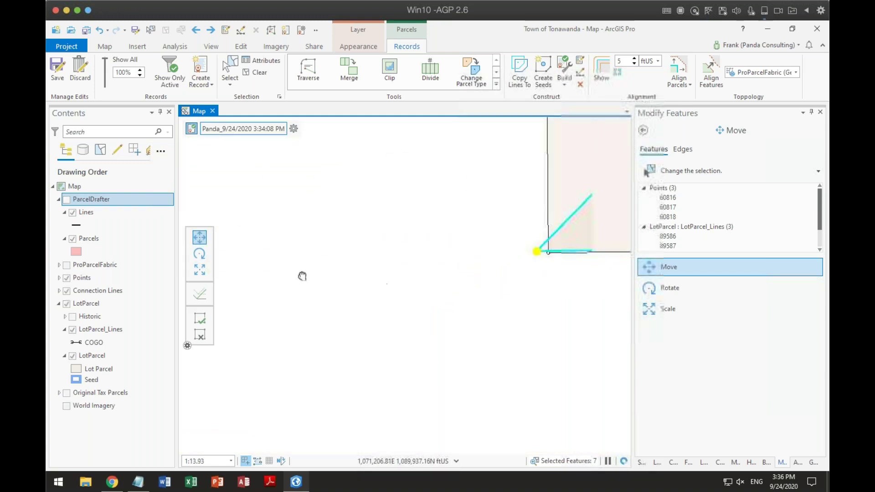
{"action": "scroll", "coordinate": [381, 238], "scroll_direction": "up", "scroll_amount": 3}
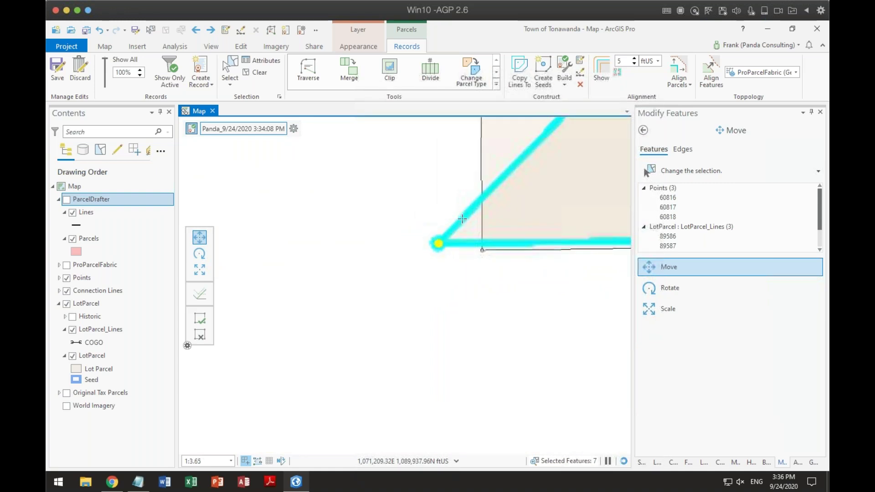
{"action": "left_click_drag", "start_coordinate": [461, 221], "coordinate": [496, 232]}
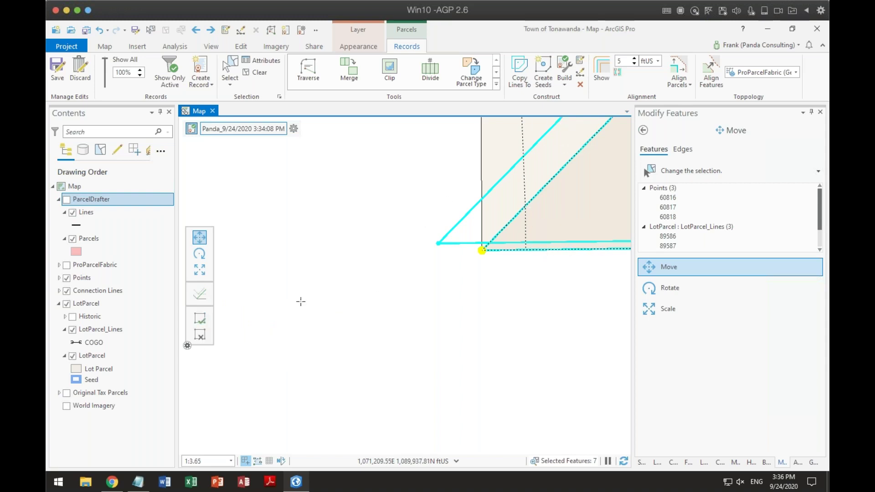
{"action": "left_click", "coordinate": [201, 323]}
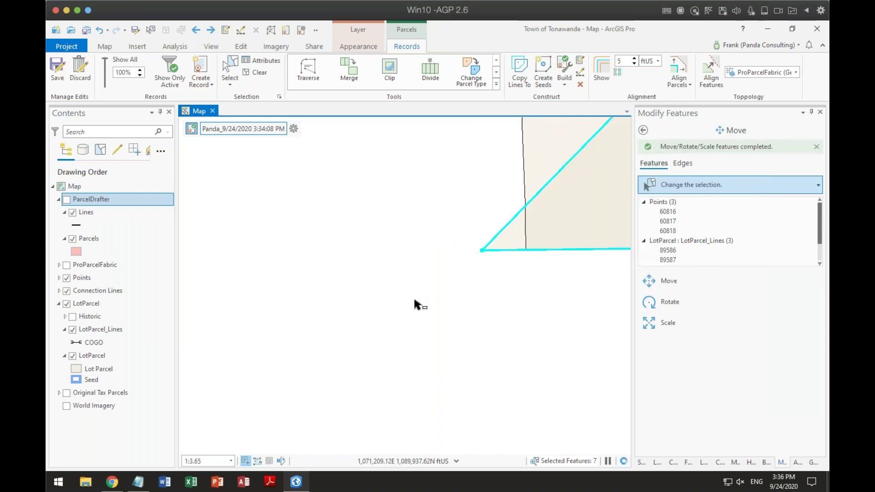
- Undo the last move of the triangular parcel and check the undo history
{"action": "left_click", "coordinate": [100, 31]}
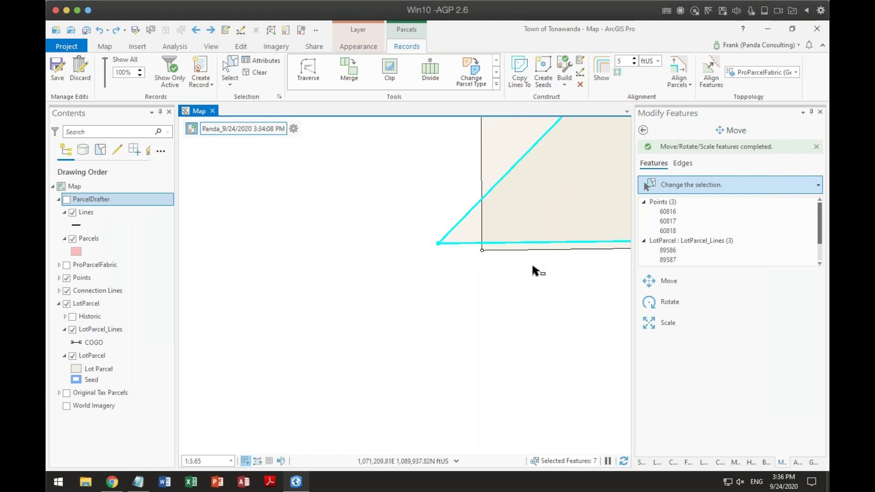
{"action": "left_click", "coordinate": [107, 31]}
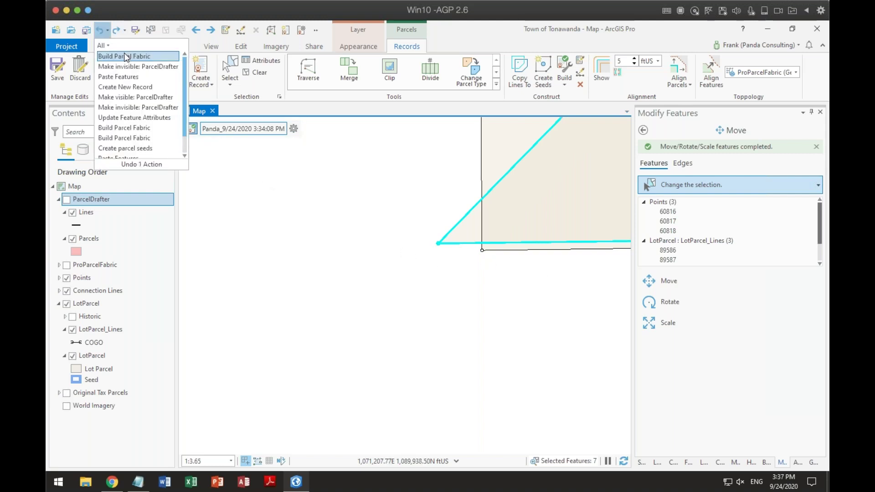
{"action": "left_click", "coordinate": [441, 309]}
- Restart Move on the selected triangle features and place the anchor on the triangle's southwestern corner
{"action": "scroll", "coordinate": [441, 309], "scroll_direction": "down", "scroll_amount": 3}
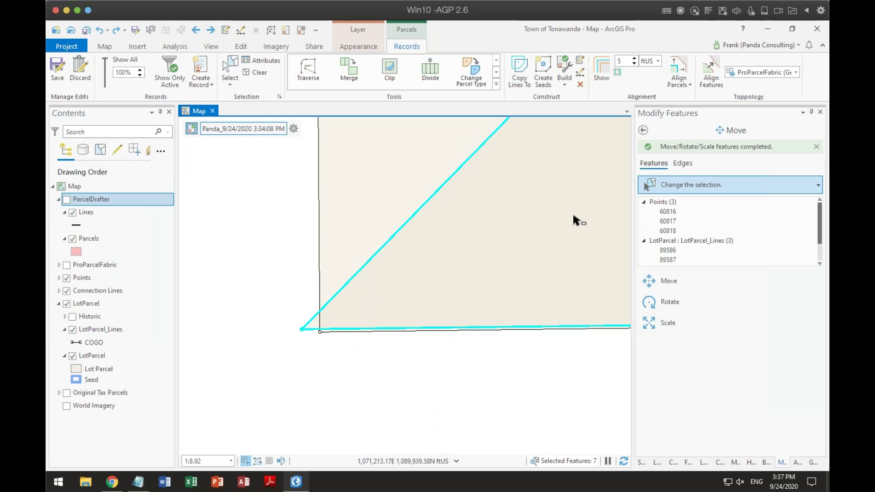
{"action": "scroll", "coordinate": [576, 220], "scroll_direction": "down", "scroll_amount": 2}
{"action": "scroll", "coordinate": [521, 279], "scroll_direction": "down", "scroll_amount": 3}
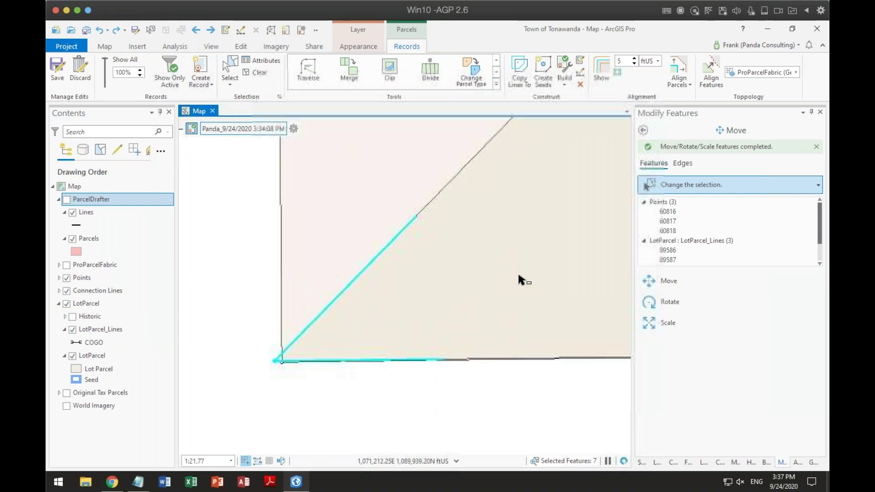
{"action": "scroll", "coordinate": [502, 286], "scroll_direction": "down", "scroll_amount": 1}
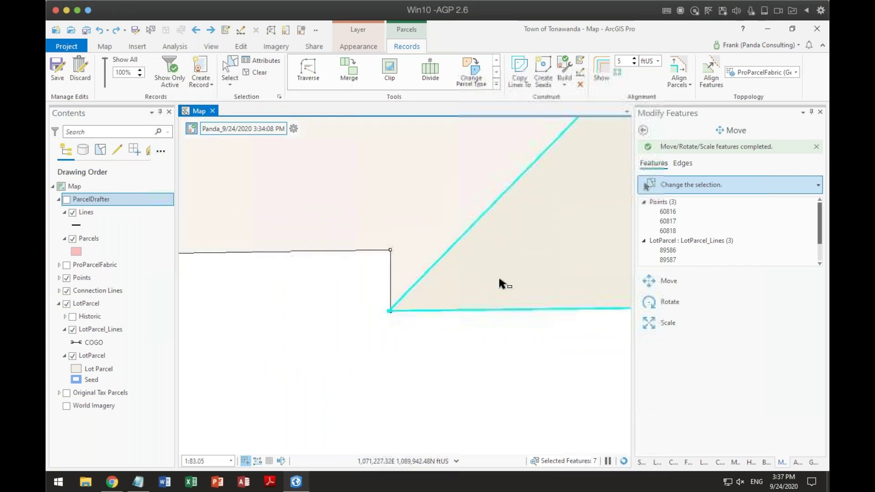
{"action": "scroll", "coordinate": [506, 270], "scroll_direction": "down", "scroll_amount": 3}
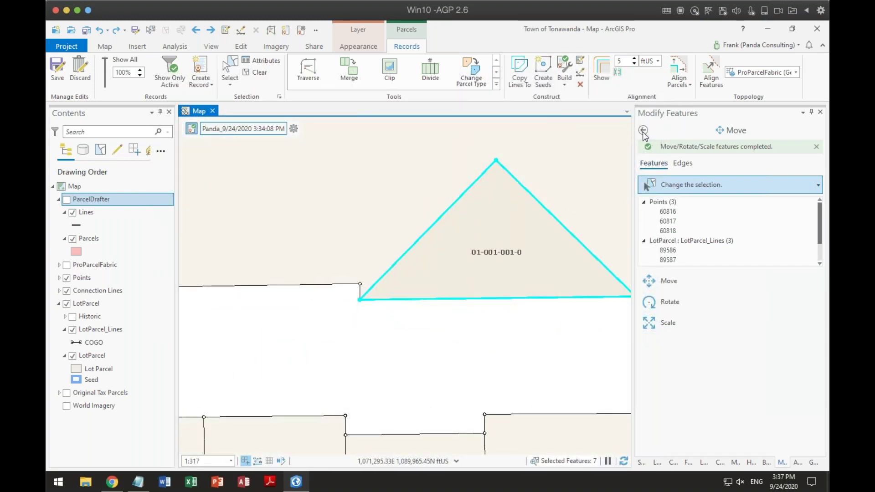
{"action": "left_click", "coordinate": [649, 279]}
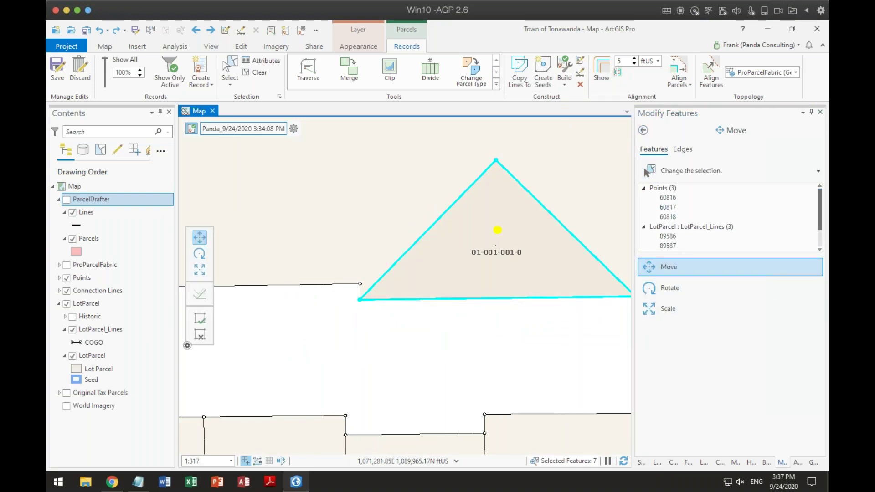
{"action": "left_click_drag", "start_coordinate": [498, 231], "coordinate": [360, 300]}
{"action": "scroll", "coordinate": [351, 312], "scroll_direction": "up", "scroll_amount": 3}
{"action": "scroll", "coordinate": [349, 314], "scroll_direction": "up", "scroll_amount": 6}
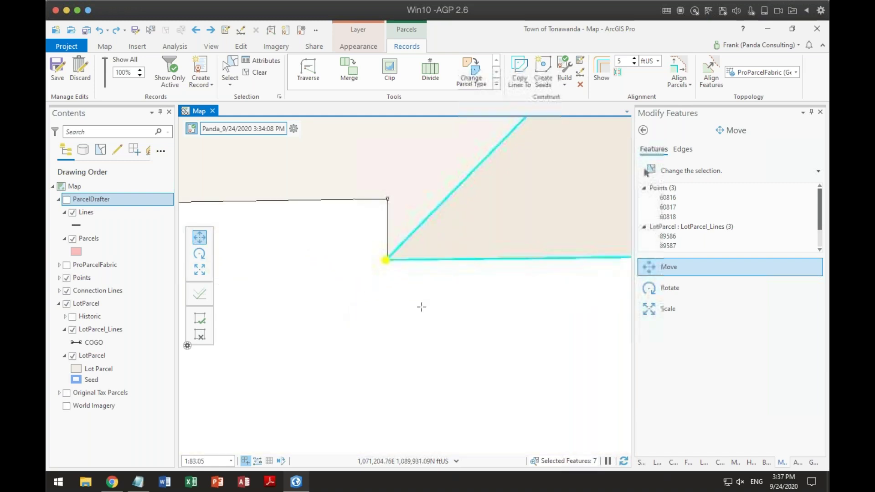
{"action": "scroll", "coordinate": [359, 266], "scroll_direction": "up", "scroll_amount": 2}
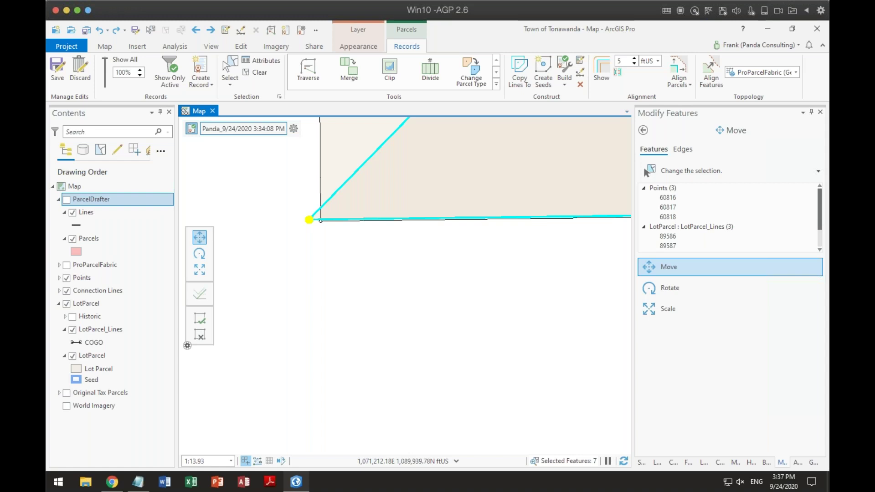
- Set the topology to No Topology and move the triangle so its southwestern corner snaps onto the existing parcel corner
{"action": "left_click", "coordinate": [796, 72]}
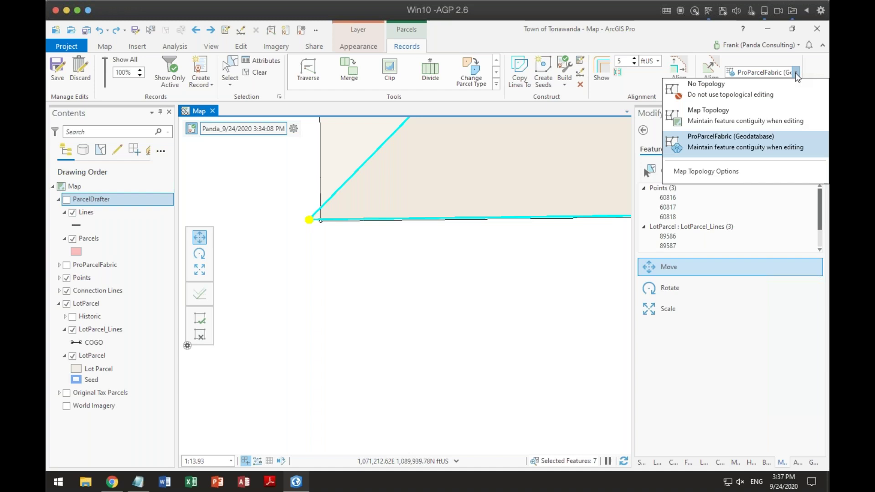
{"action": "left_click", "coordinate": [713, 91]}
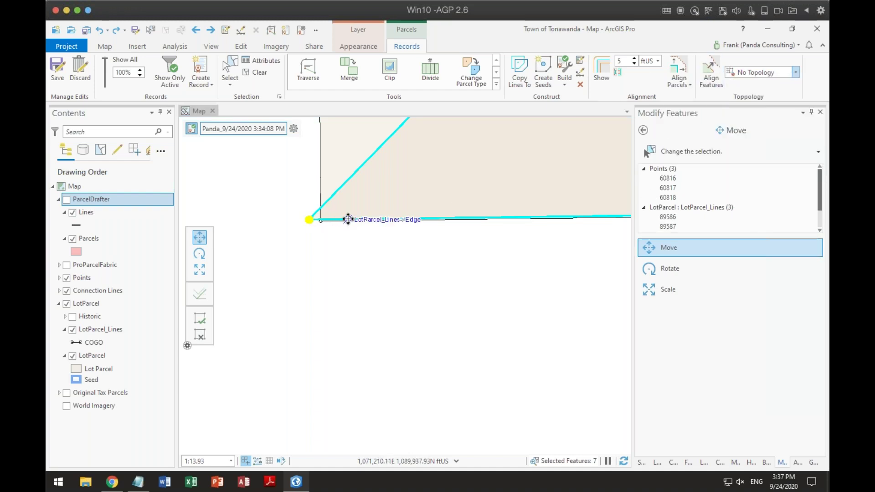
{"action": "mouse_move", "coordinate": [347, 219]}
{"action": "left_mouse_down"}
{"action": "mouse_move", "coordinate": [390, 259]}
{"action": "mouse_move", "coordinate": [361, 221]}
{"action": "left_mouse_up"}
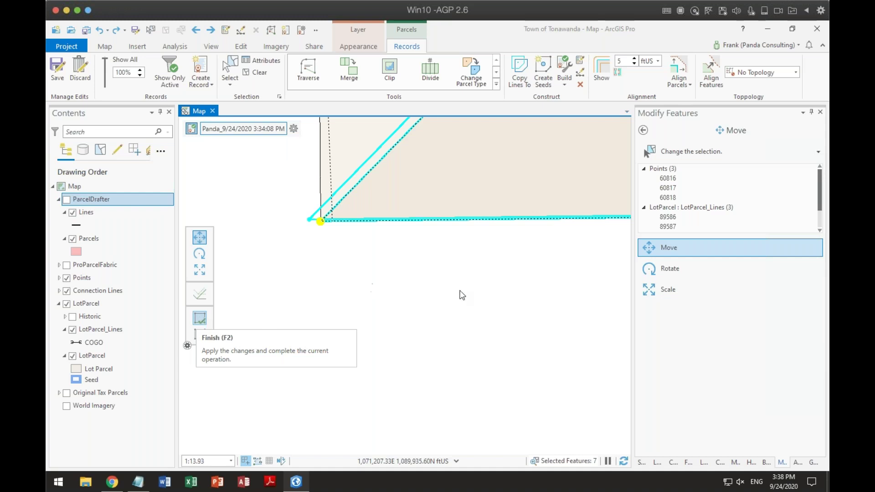
{"action": "key", "text": "F2"}
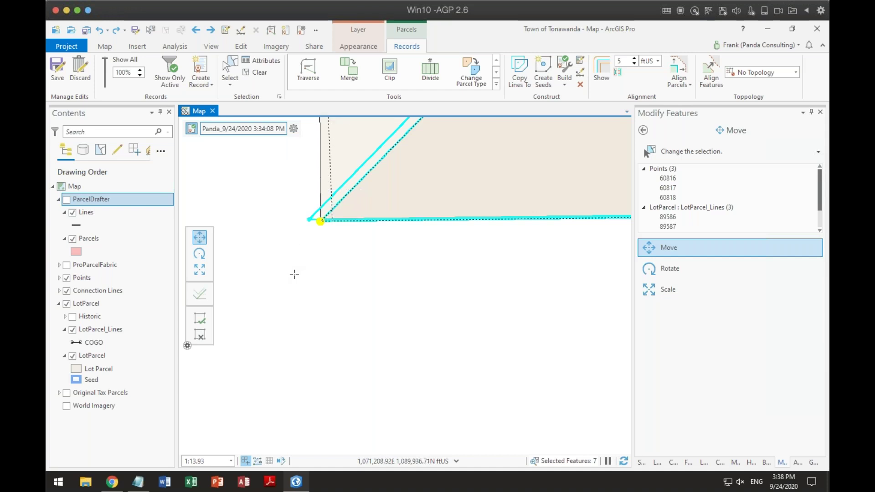
{"action": "left_click", "coordinate": [199, 319]}
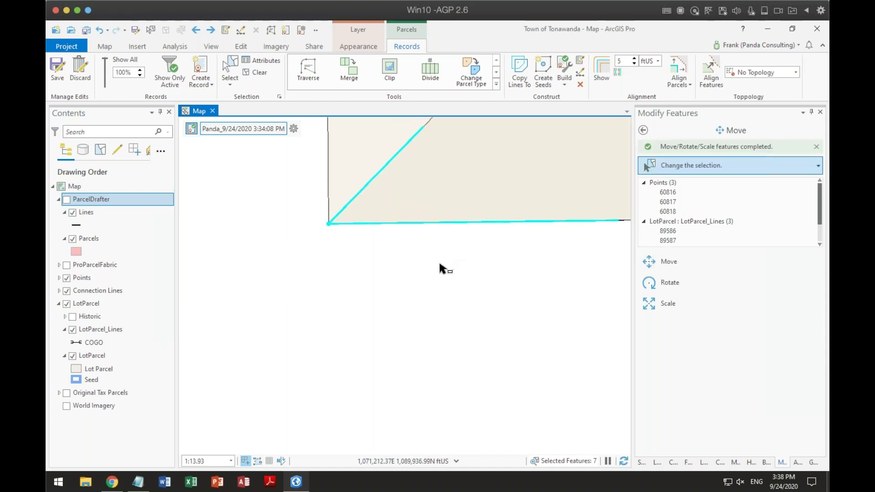
- Try to rotate the triangle about its southwestern corner so its southern line meets the existing boundary
{"action": "scroll", "coordinate": [440, 268], "scroll_direction": "down", "scroll_amount": 3}
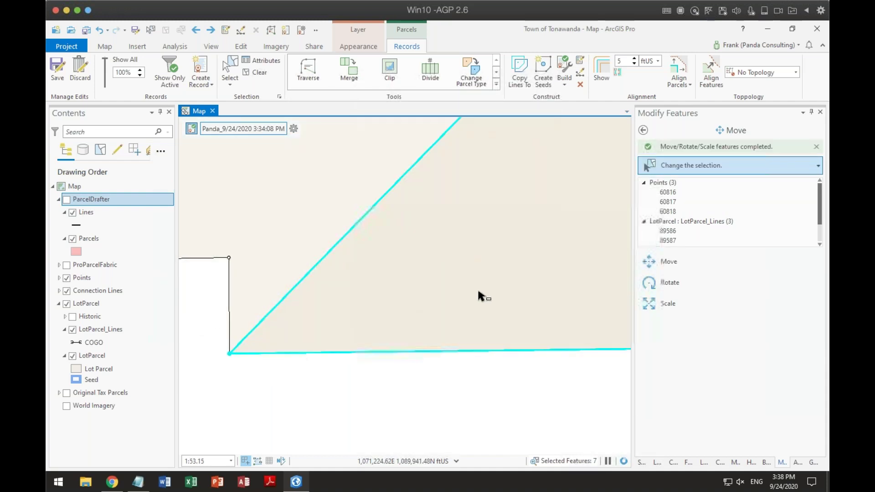
{"action": "scroll", "coordinate": [478, 295], "scroll_direction": "down", "scroll_amount": 2}
{"action": "left_click_drag", "start_coordinate": [513, 285], "coordinate": [370, 346]}
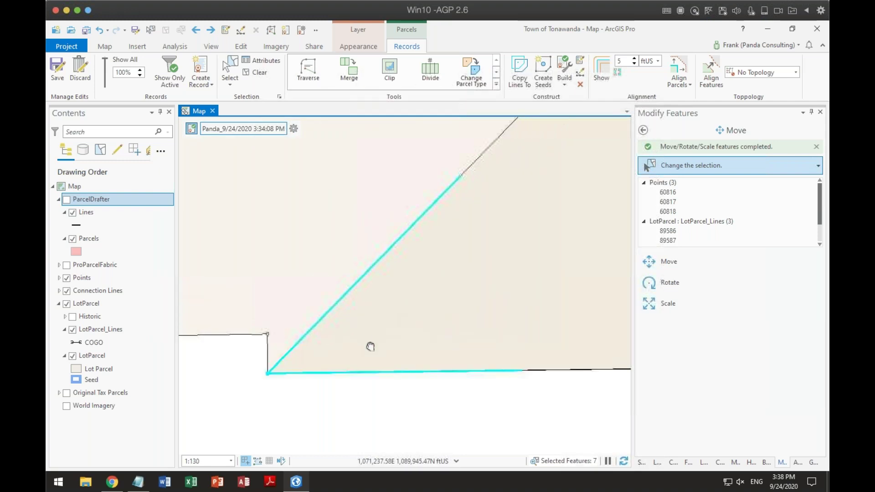
{"action": "scroll", "coordinate": [407, 312], "scroll_direction": "down", "scroll_amount": 2}
{"action": "left_click_drag", "start_coordinate": [462, 290], "coordinate": [431, 234]}
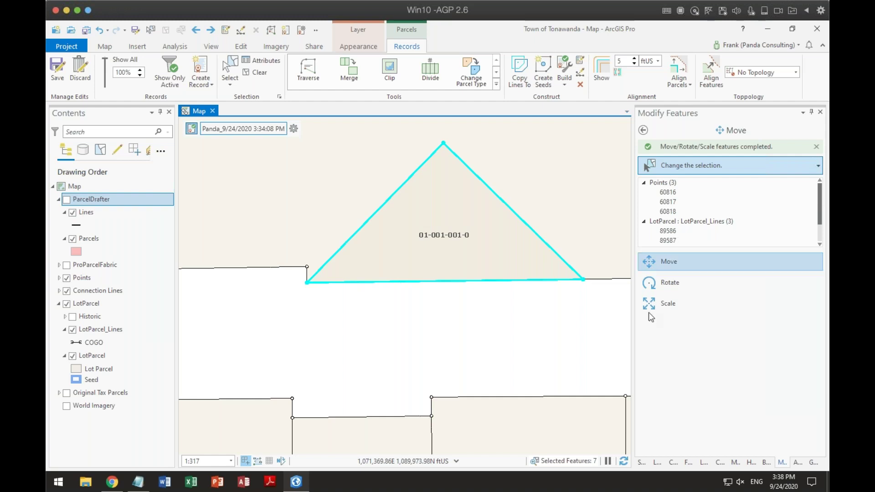
{"action": "left_click", "coordinate": [651, 282]}
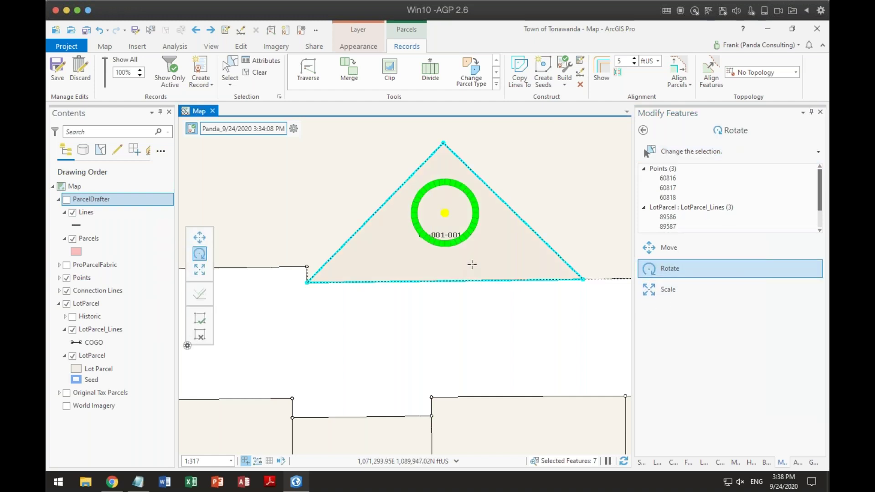
{"action": "left_click_drag", "start_coordinate": [445, 214], "coordinate": [306, 282]}
{"action": "scroll", "coordinate": [578, 277], "scroll_direction": "up", "scroll_amount": 3}
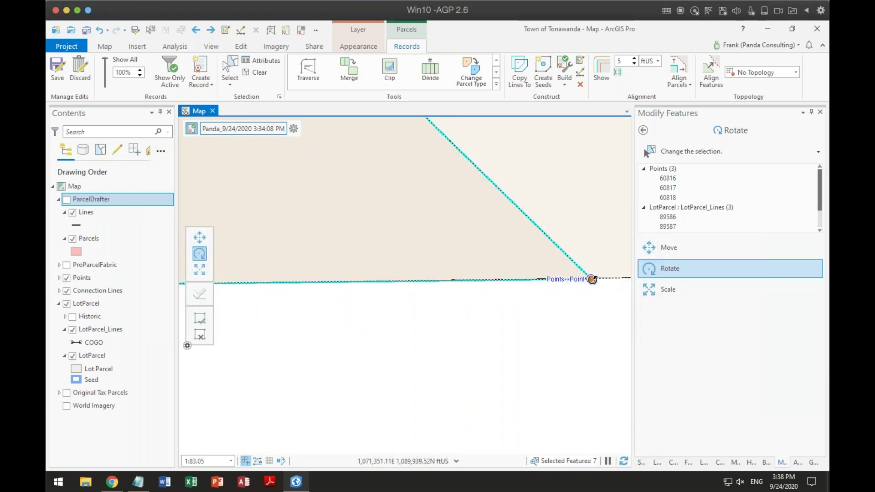
{"action": "scroll", "coordinate": [591, 279], "scroll_direction": "up", "scroll_amount": 5}
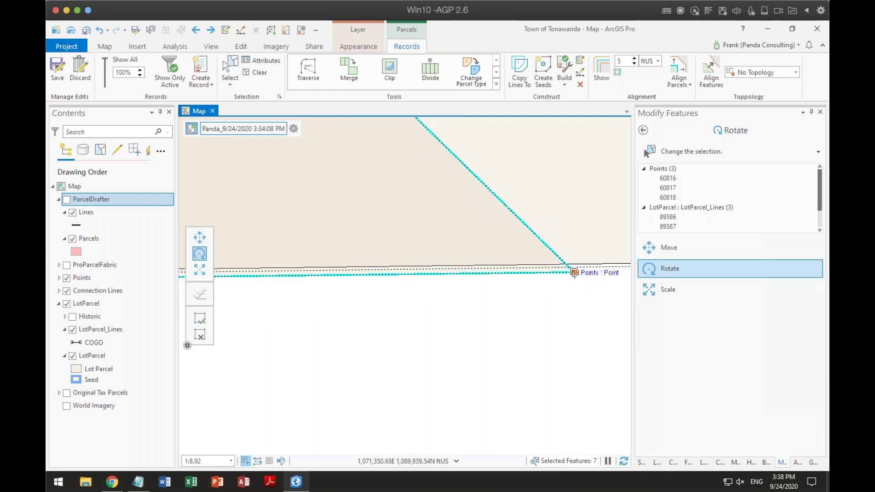
{"action": "key", "text": "Escape"}
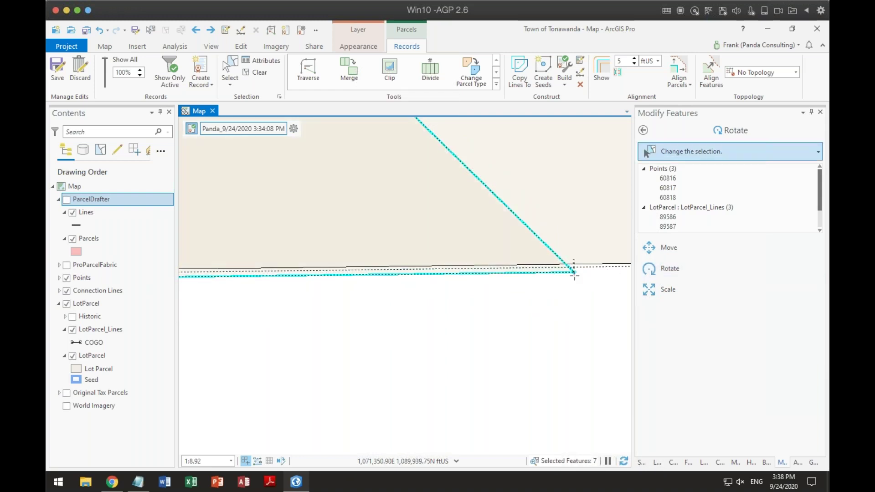
{"action": "key", "text": "Escape"}
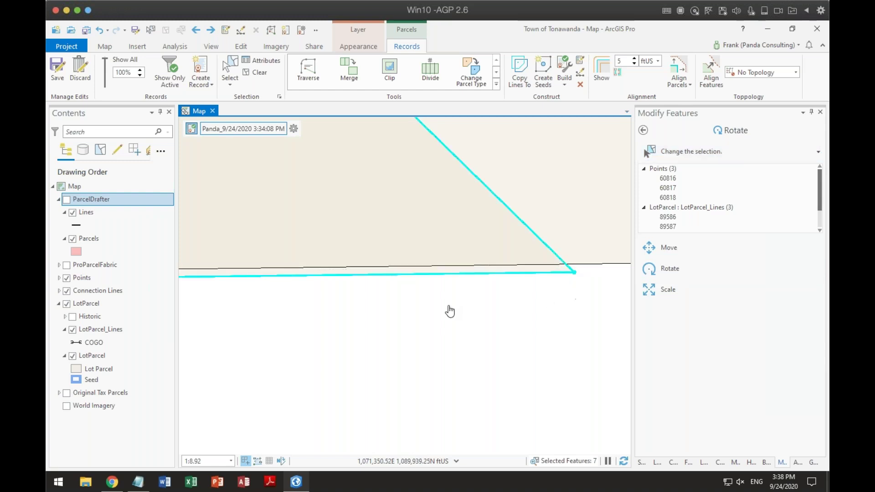
- Rotate the selected triangle about its southwestern corner so its southeastern corner meets the existing boundary line, and finish the rotation
{"action": "scroll", "coordinate": [502, 251], "scroll_direction": "down", "scroll_amount": 8}
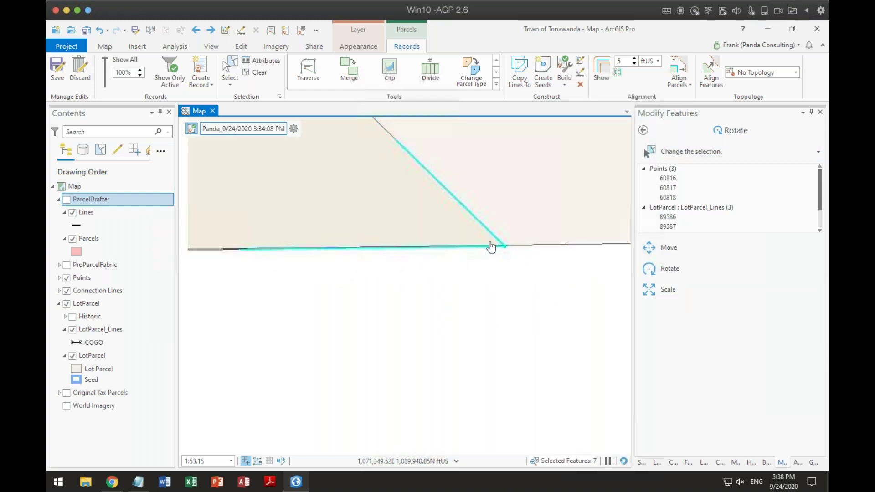
{"action": "left_click", "coordinate": [647, 268]}
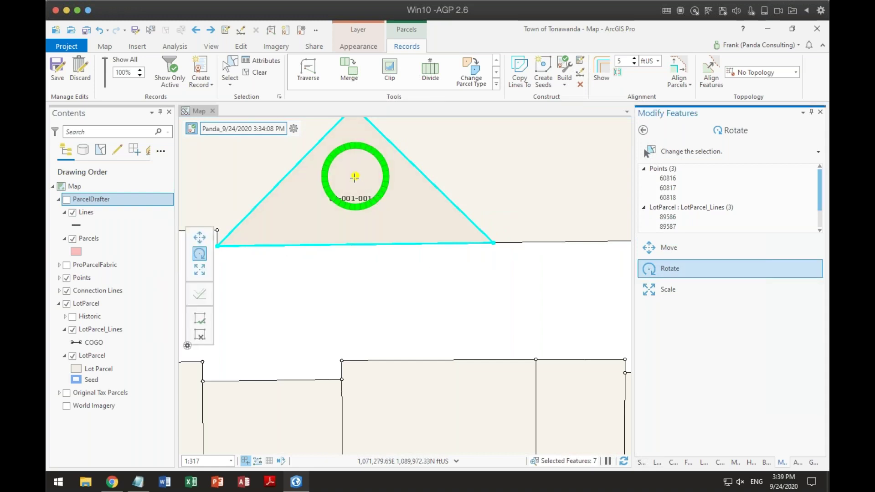
{"action": "left_click_drag", "start_coordinate": [355, 176], "coordinate": [212, 251]}
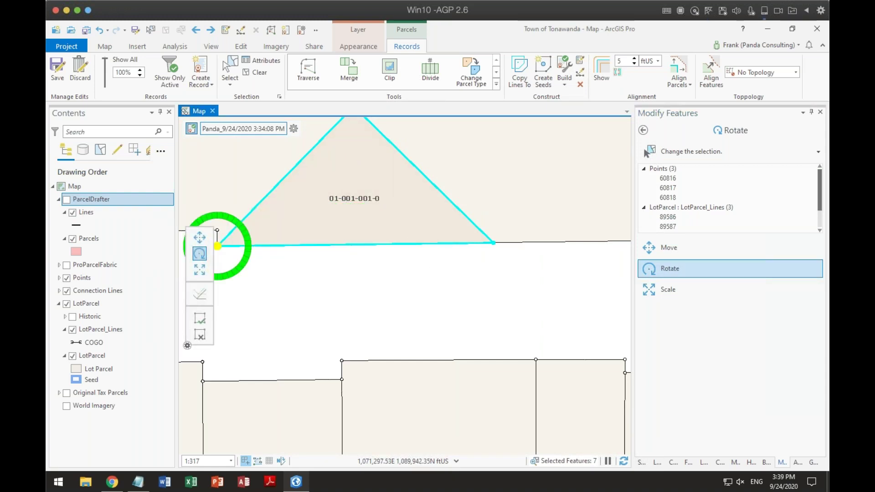
{"action": "left_click", "coordinate": [493, 244]}
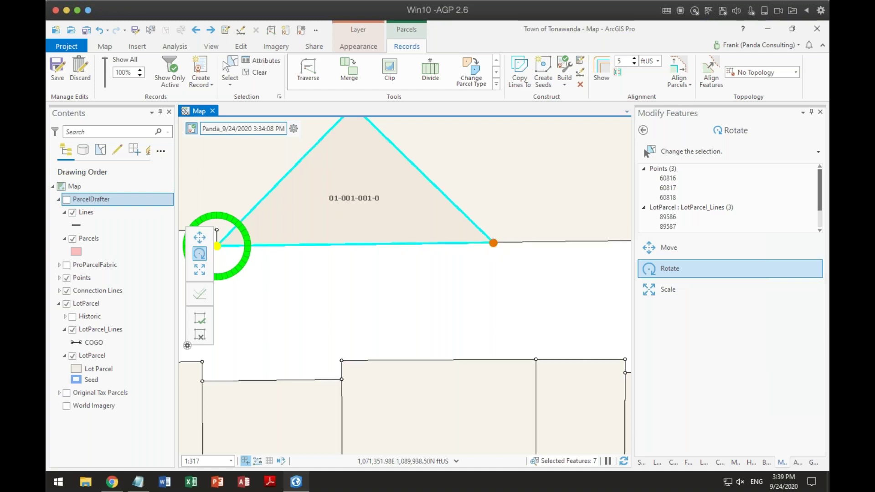
{"action": "scroll", "coordinate": [492, 245], "scroll_direction": "up", "scroll_amount": 5}
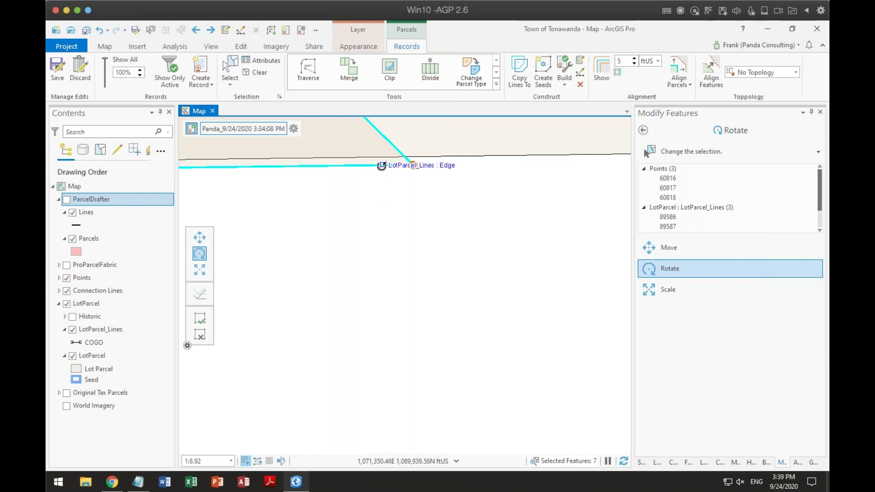
{"action": "left_click_drag", "start_coordinate": [381, 163], "coordinate": [381, 159]}
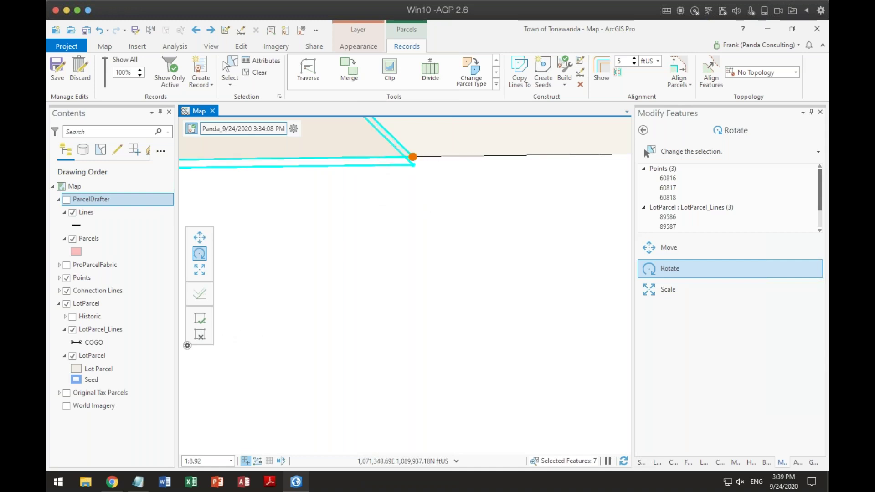
{"action": "left_click", "coordinate": [202, 322]}
{"action": "scroll", "coordinate": [423, 245], "scroll_direction": "down", "scroll_amount": 3}
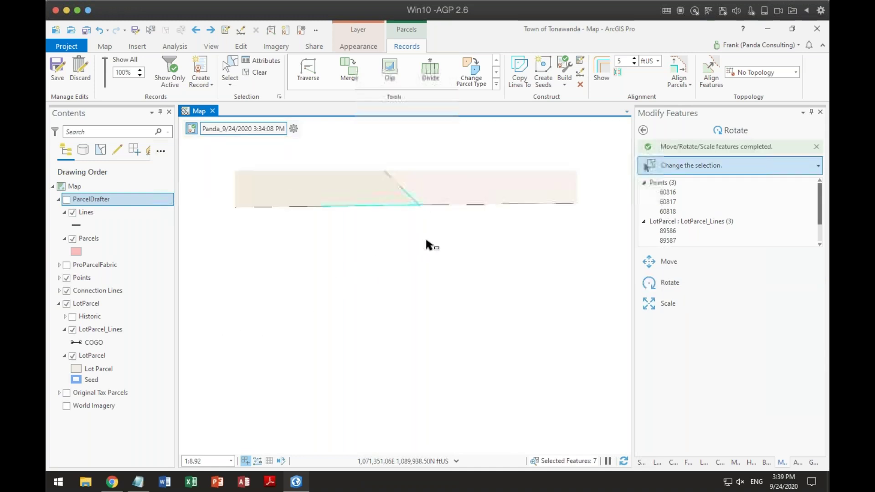
{"action": "scroll", "coordinate": [427, 246], "scroll_direction": "down", "scroll_amount": 3}
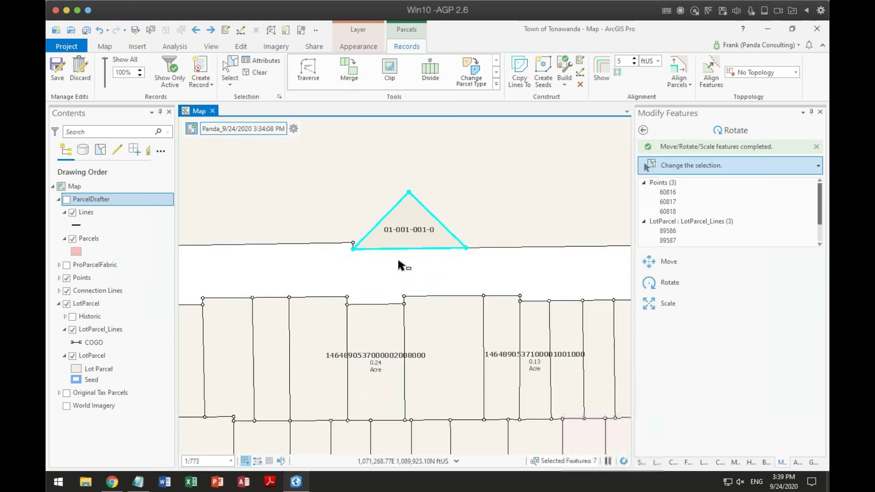
{"action": "scroll", "coordinate": [399, 263], "scroll_direction": "up", "scroll_amount": 3}
{"action": "left_click_drag", "start_coordinate": [399, 265], "coordinate": [410, 329]}
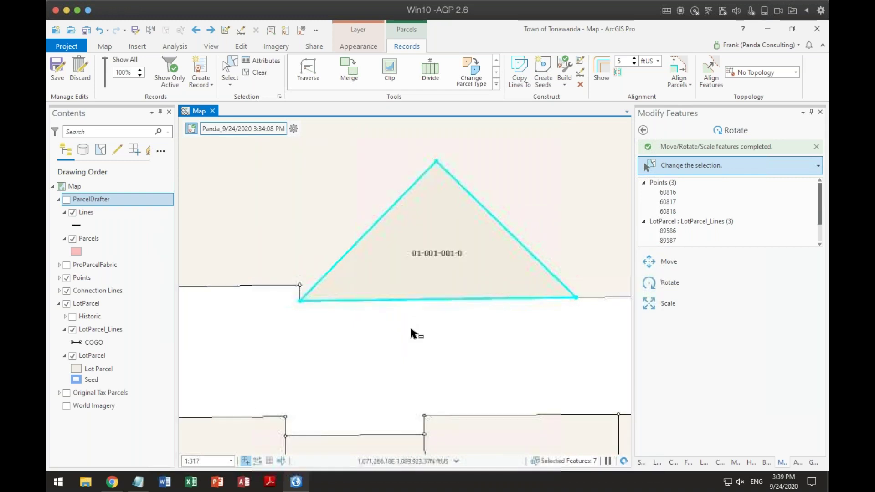
- Try to align features to the triangle with Align Features, using an alignment path created from the selected parcels
{"action": "left_click", "coordinate": [711, 71]}
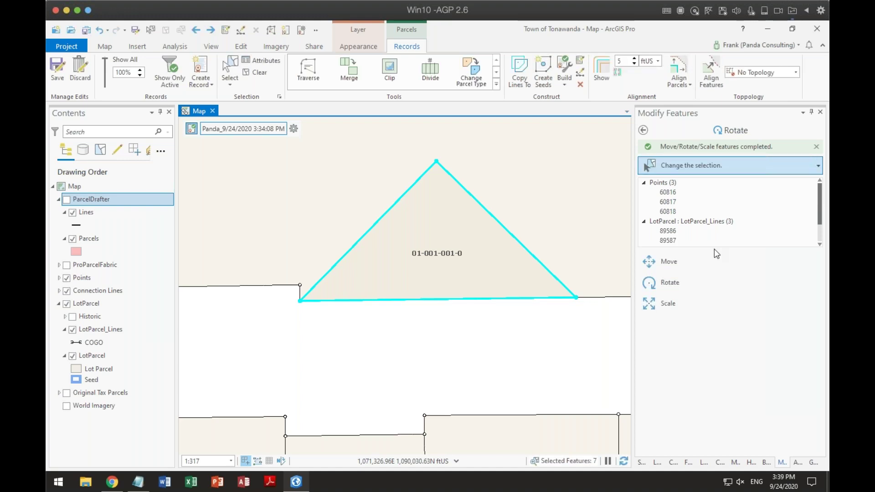
{"action": "left_click", "coordinate": [644, 131]}
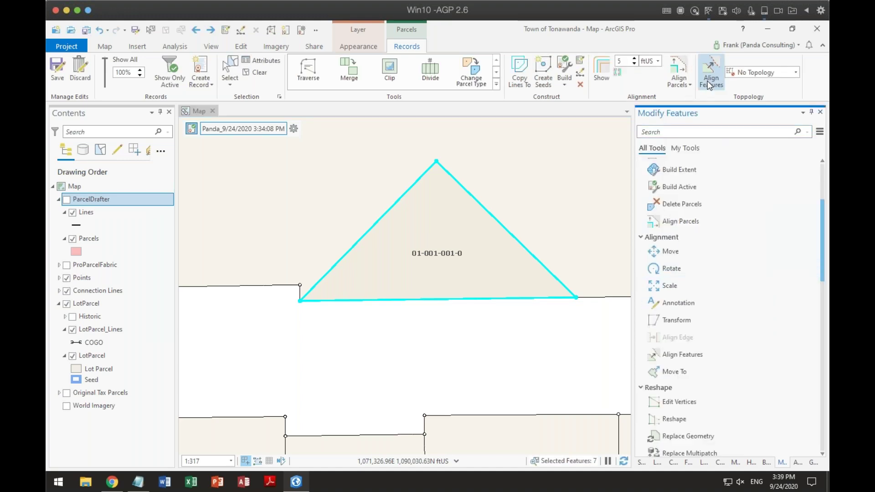
{"action": "left_click", "coordinate": [710, 72]}
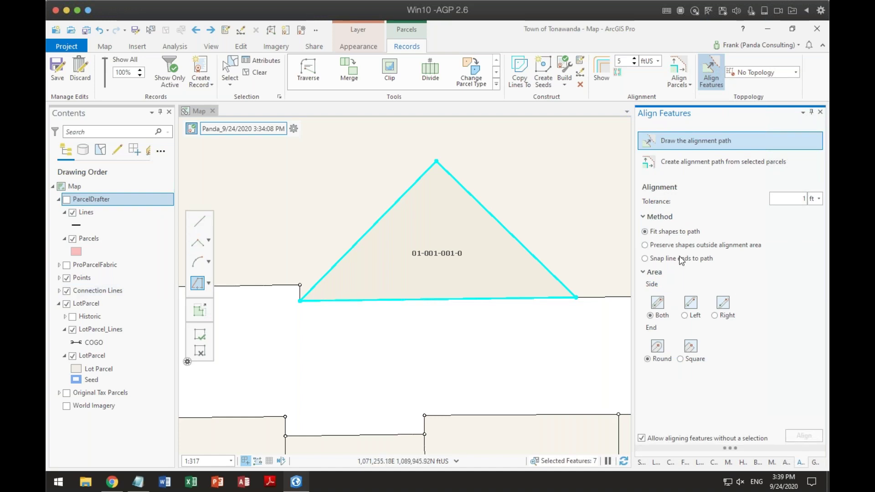
{"action": "left_click", "coordinate": [691, 162]}
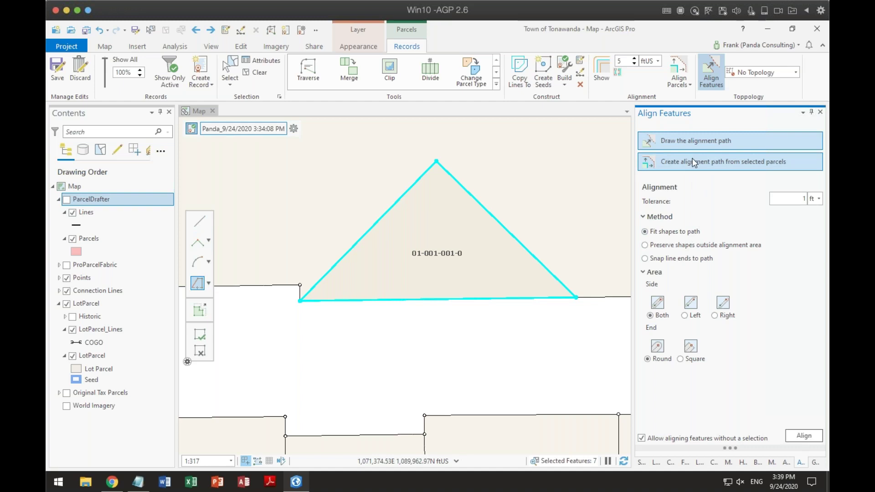
{"action": "left_click", "coordinate": [804, 436]}
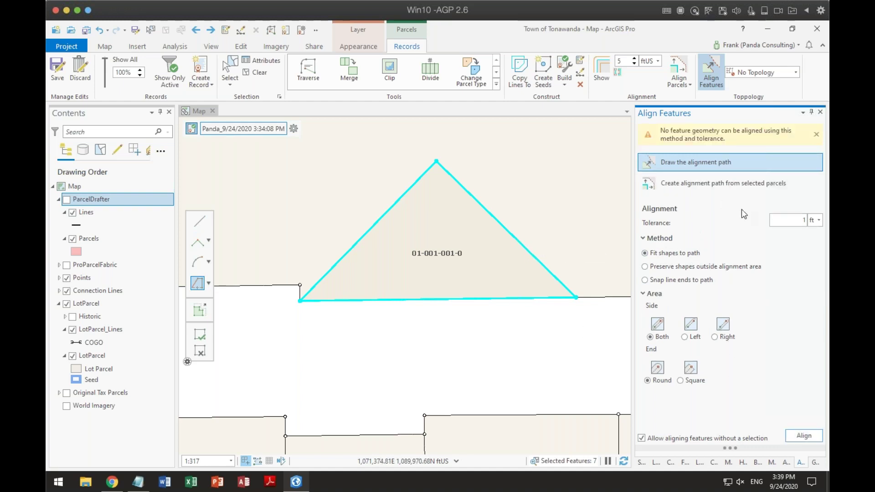
- Set the topology to ProParcelFabric (Geodatabase) and align features to a straight path drawn along the triangle's southern line between its corners
{"action": "left_click", "coordinate": [796, 73]}
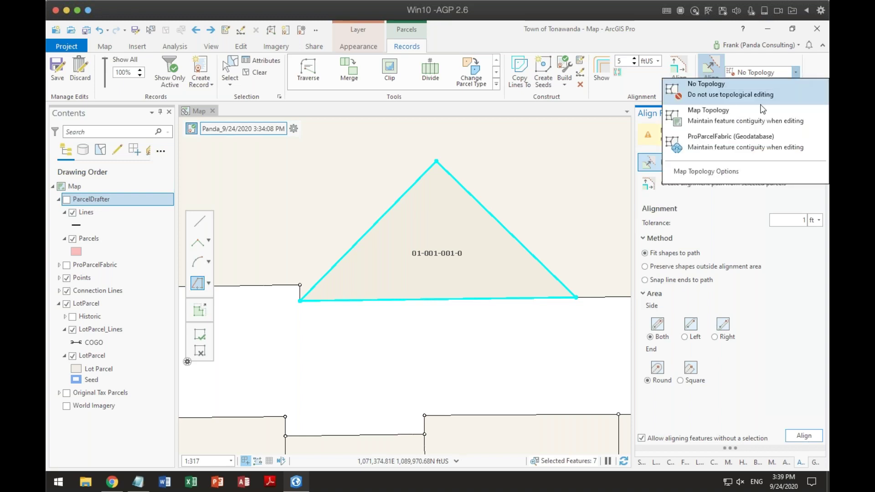
{"action": "left_click", "coordinate": [732, 140]}
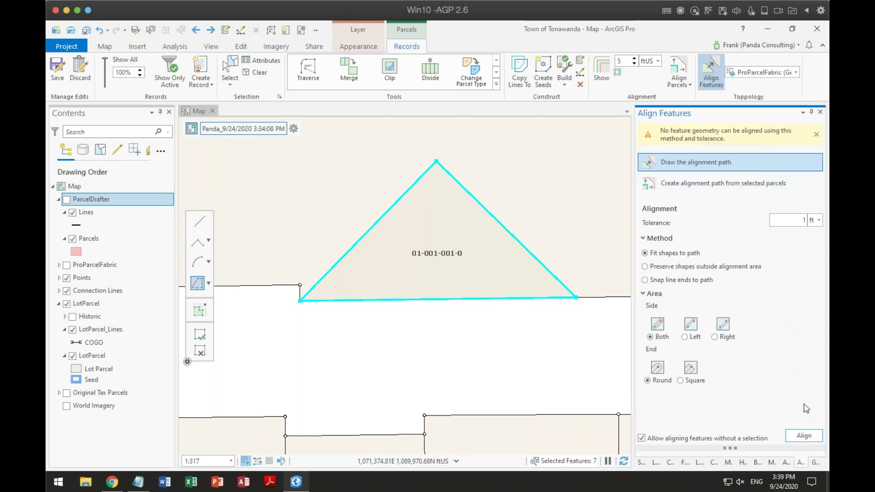
{"action": "left_click", "coordinate": [678, 163]}
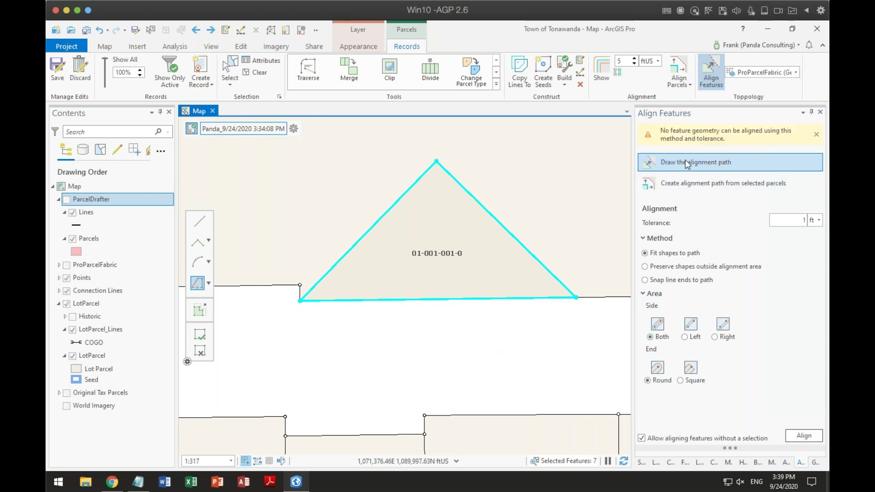
{"action": "left_click", "coordinate": [200, 221]}
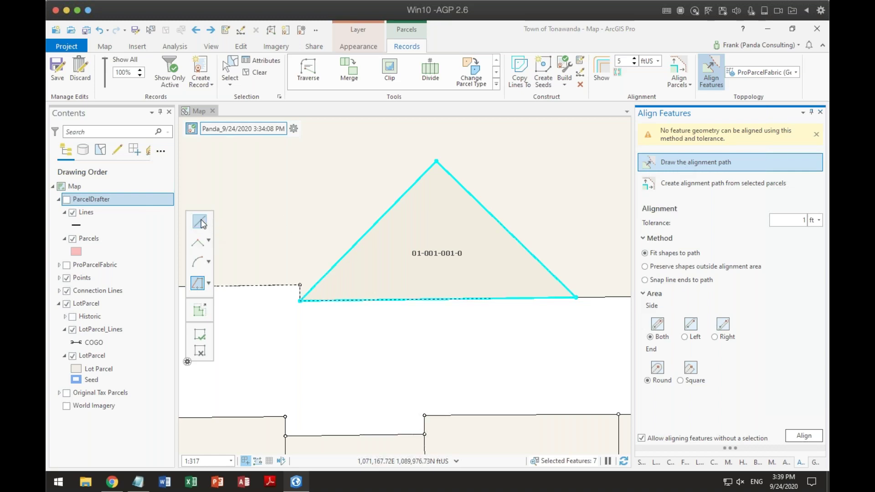
{"action": "left_click", "coordinate": [299, 301]}
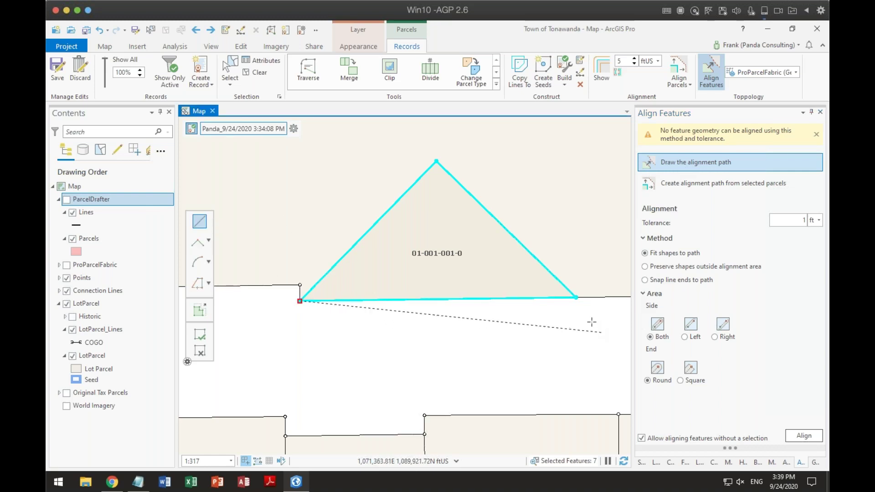
{"action": "double_click", "coordinate": [575, 297]}
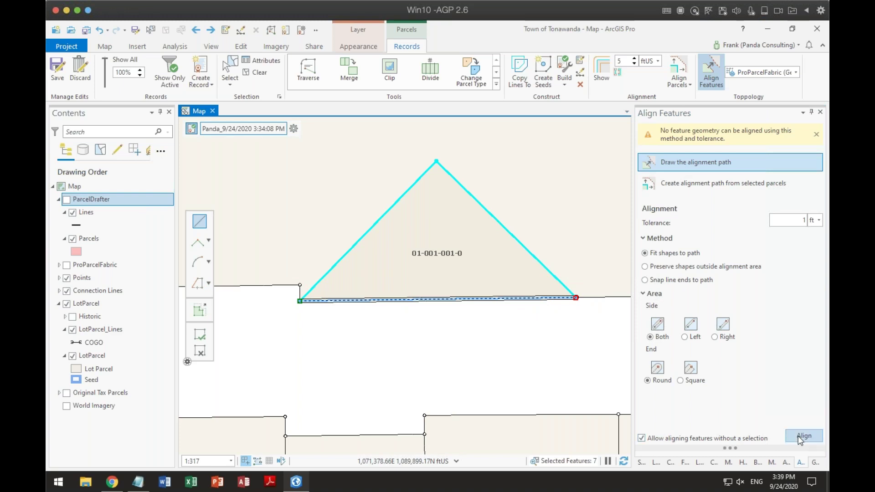
{"action": "left_click", "coordinate": [804, 436]}
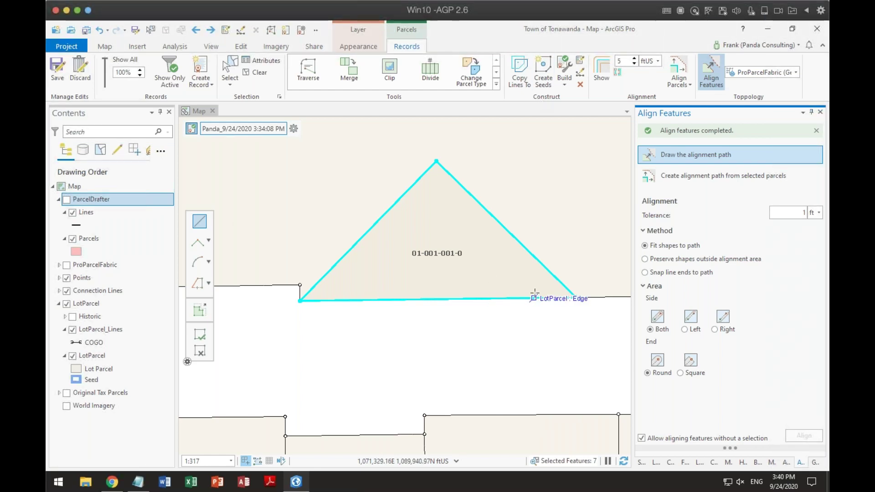
- Find the 1st Demo parcel and, from the records in its map extent, make Panda_9/24/2020 3:26:58 PM the active record
{"action": "scroll", "coordinate": [536, 296], "scroll_direction": "down", "scroll_amount": 3}
{"action": "scroll", "coordinate": [540, 303], "scroll_direction": "down", "scroll_amount": 4}
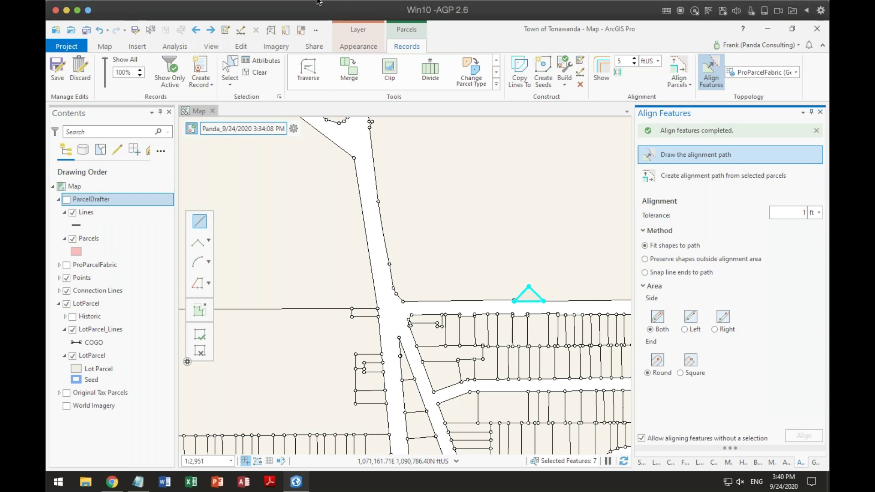
{"action": "left_click_drag", "start_coordinate": [628, 337], "coordinate": [368, 288]}
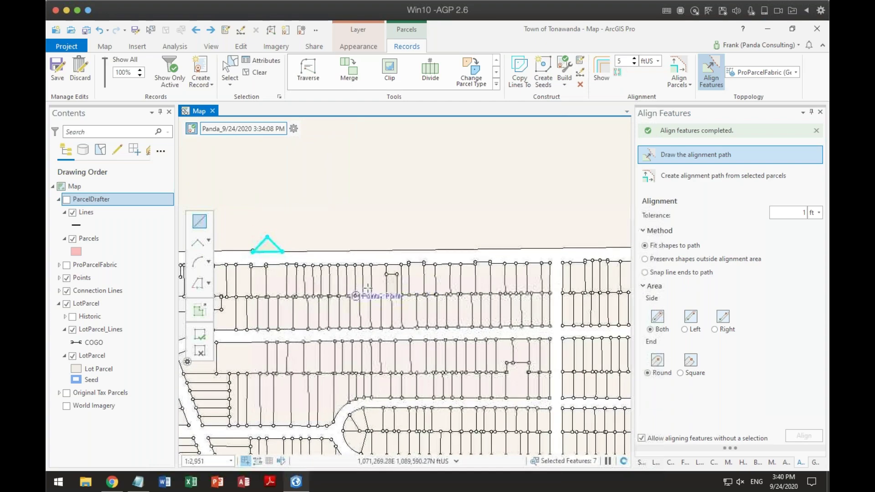
{"action": "scroll", "coordinate": [368, 288], "scroll_direction": "up", "scroll_amount": 8}
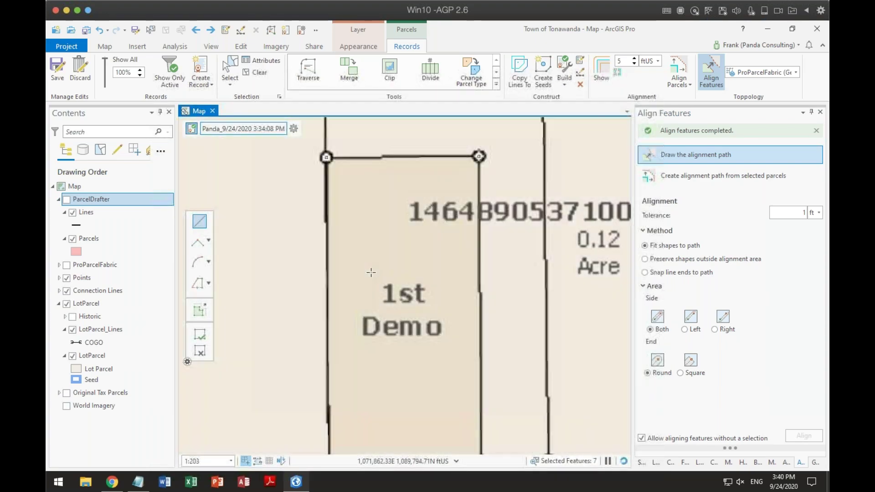
{"action": "scroll", "coordinate": [321, 180], "scroll_direction": "up", "scroll_amount": 3}
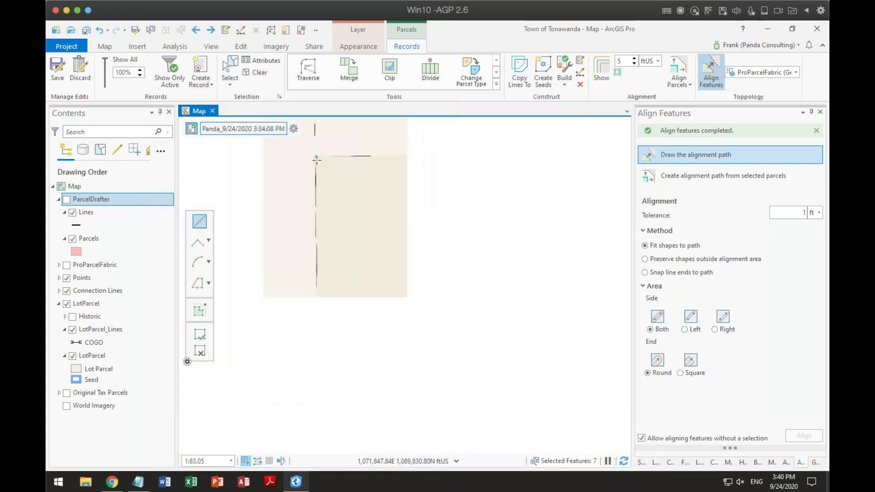
{"action": "scroll", "coordinate": [317, 160], "scroll_direction": "down", "scroll_amount": 4}
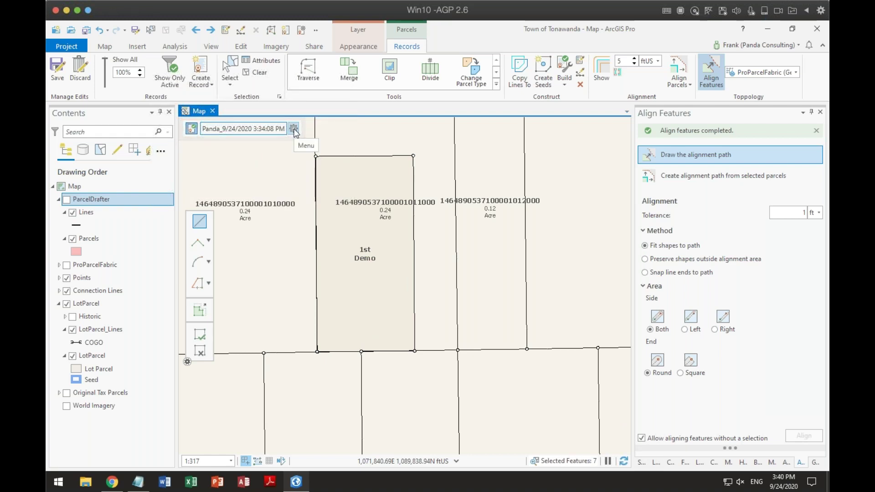
{"action": "left_click", "coordinate": [294, 131]}
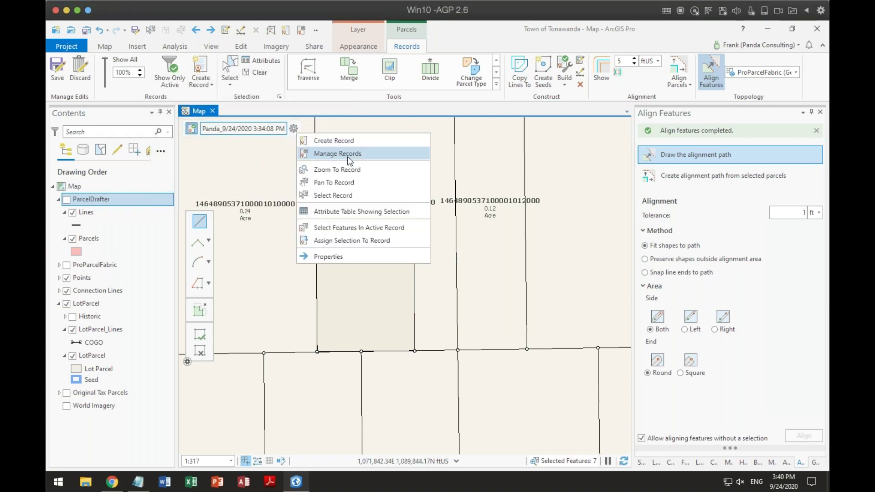
{"action": "left_click", "coordinate": [347, 157]}
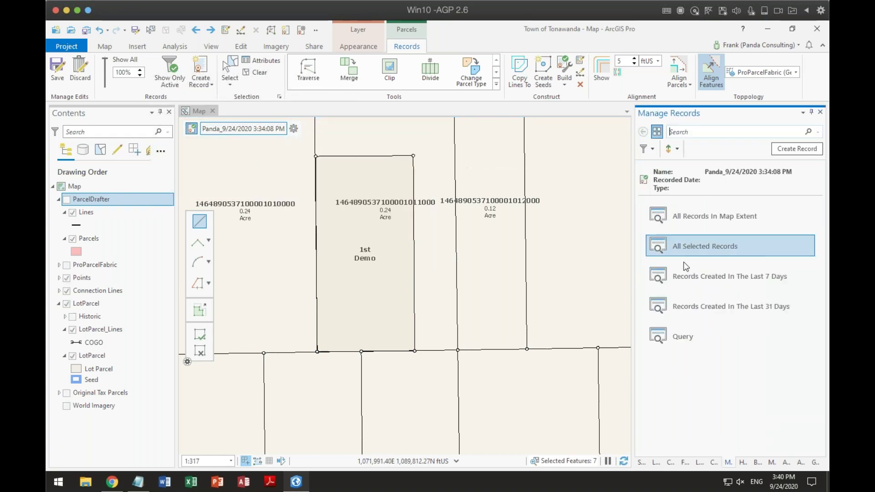
{"action": "left_click", "coordinate": [722, 279]}
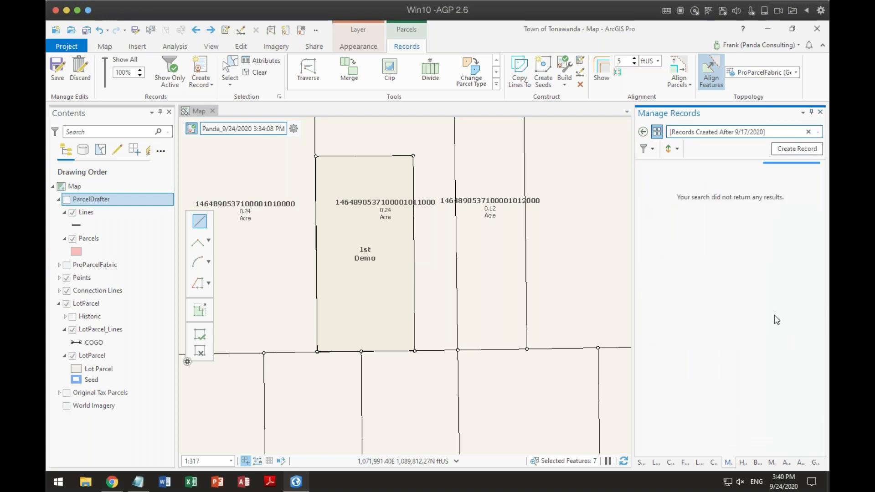
{"action": "left_click", "coordinate": [656, 131]}
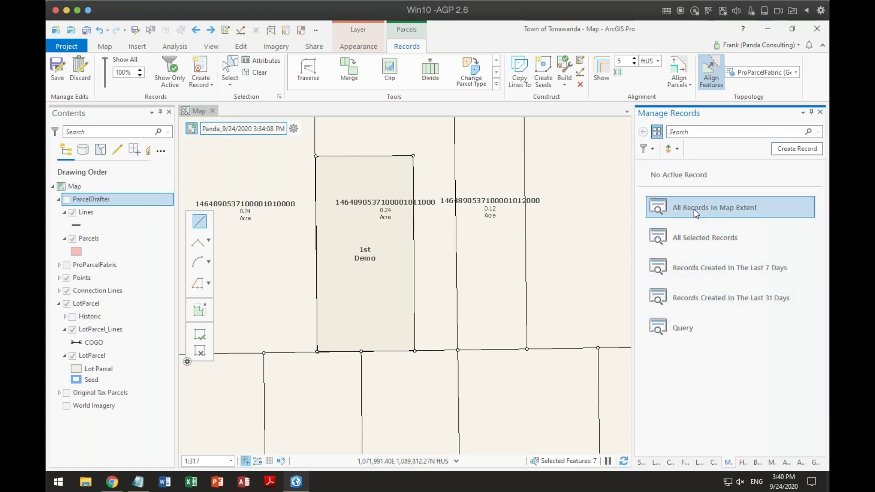
{"action": "left_click", "coordinate": [693, 210]}
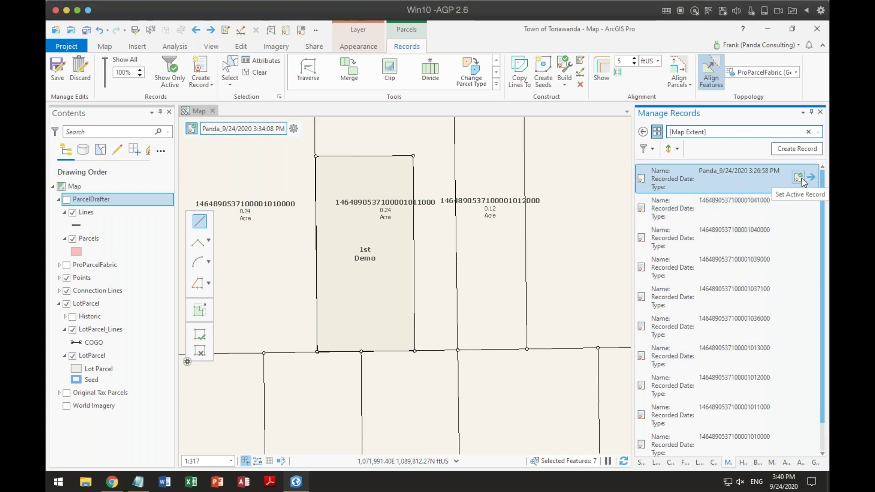
{"action": "left_click", "coordinate": [798, 177]}
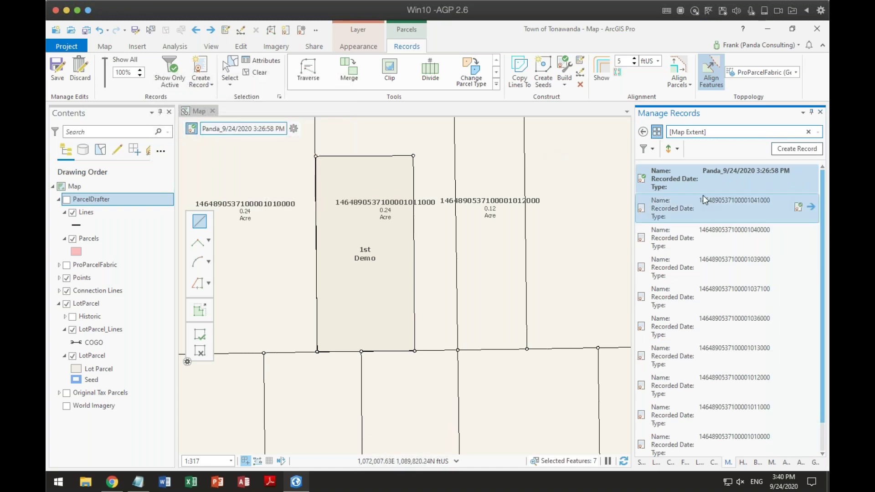
- Select the features in the active record Panda_9/24/2020 3:26:58 PM and start Align Parcels for the 1st Demo parcel
{"action": "left_click", "coordinate": [294, 129]}
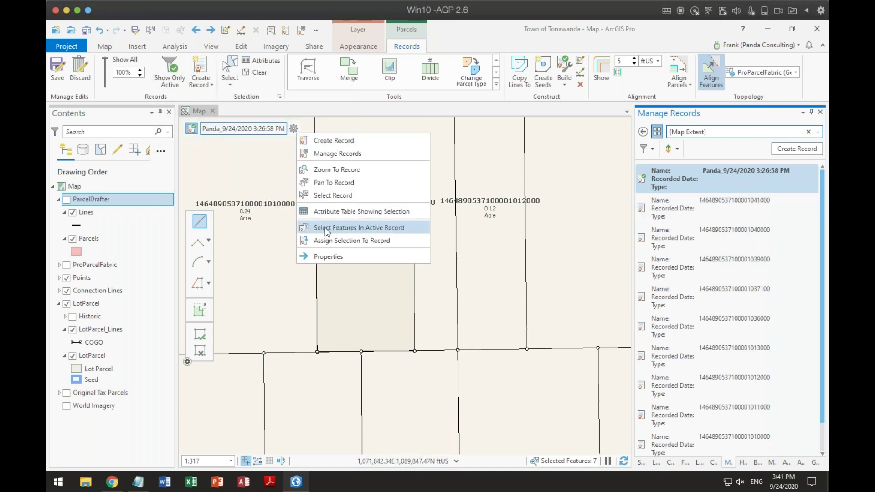
{"action": "left_click", "coordinate": [340, 227]}
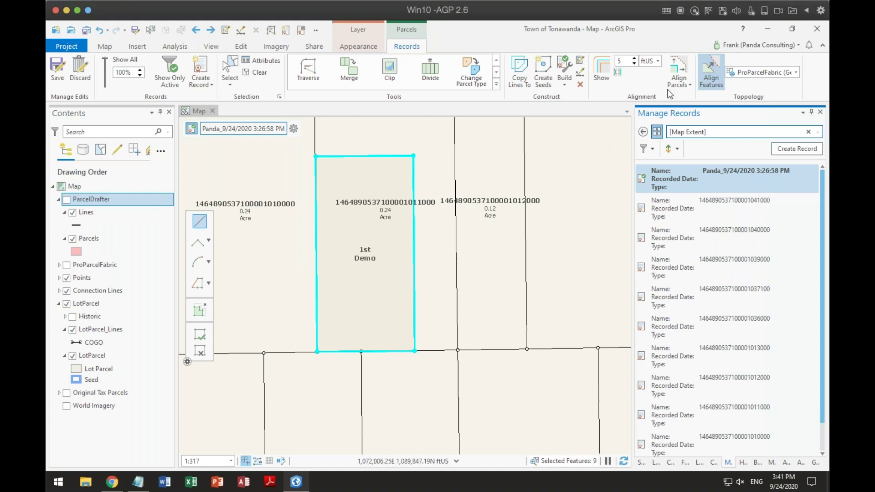
{"action": "left_click", "coordinate": [678, 68]}
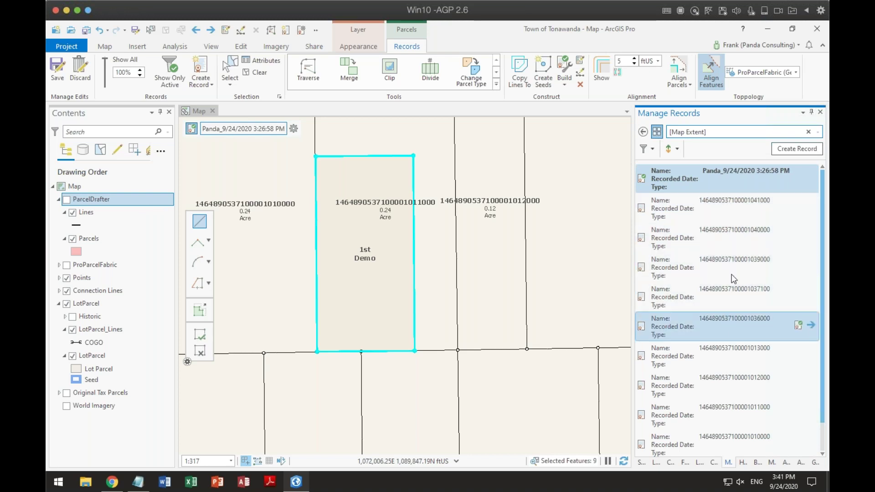
{"action": "left_click", "coordinate": [646, 133]}
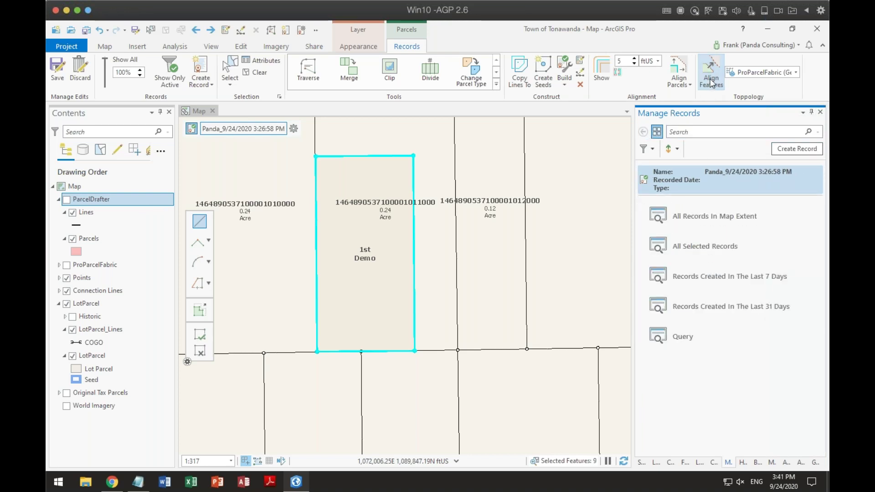
{"action": "left_click", "coordinate": [709, 78]}
{"action": "left_click", "coordinate": [674, 68]}
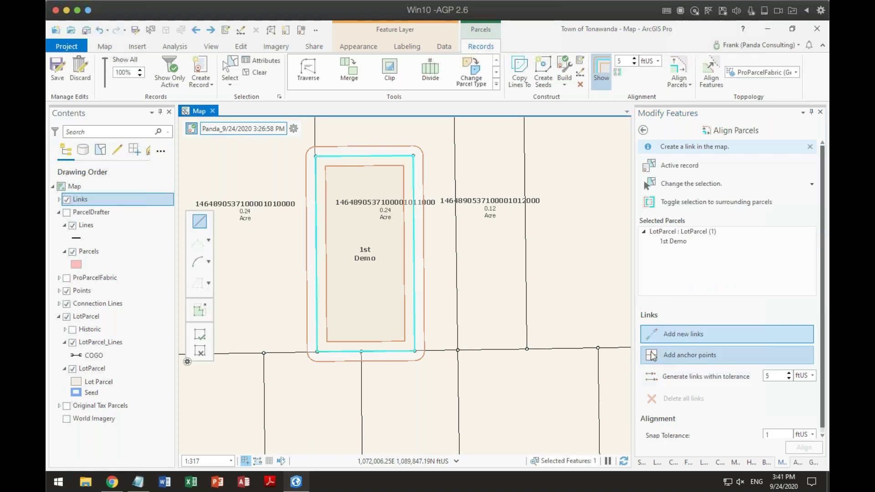
- Link the 1st Demo parcel's southwestern and northwestern corners to the existing boundary for the alignment
{"action": "left_click", "coordinate": [317, 352]}
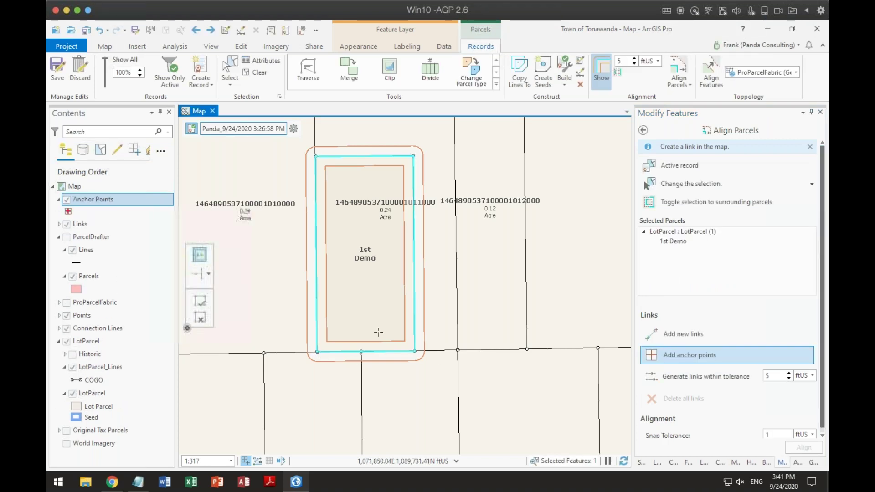
{"action": "left_click", "coordinate": [682, 374]}
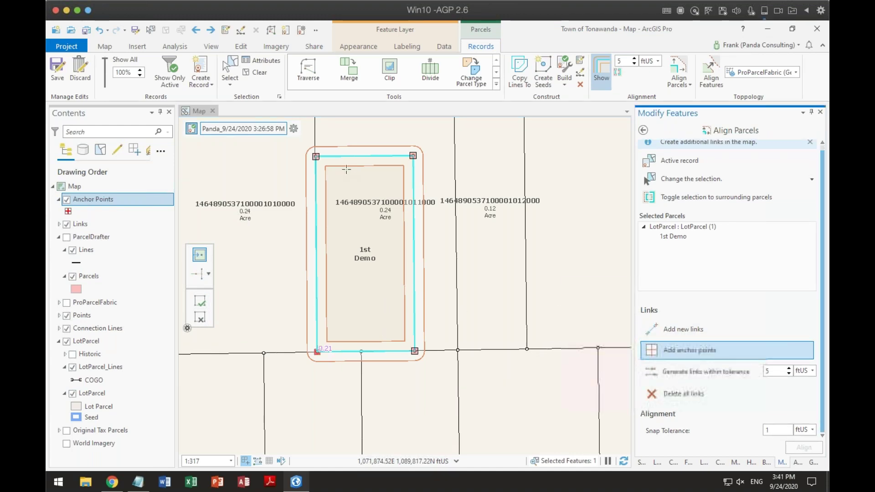
{"action": "scroll", "coordinate": [311, 154], "scroll_direction": "up", "scroll_amount": 5}
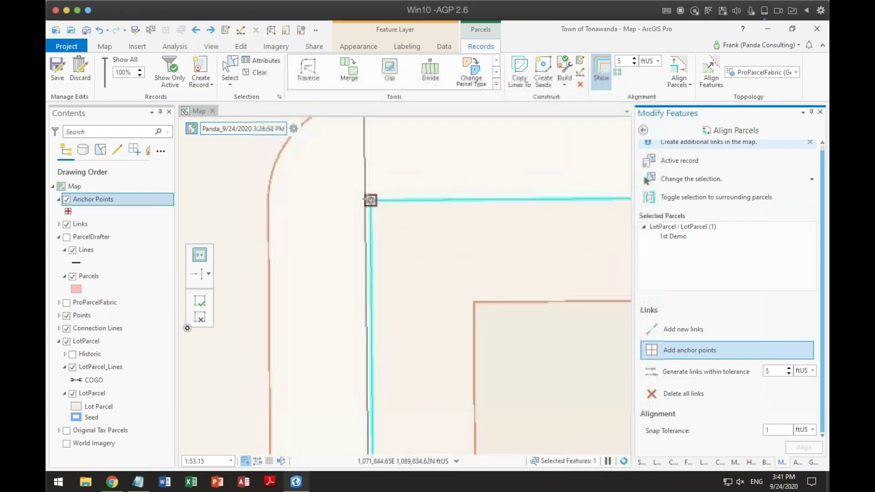
{"action": "left_click", "coordinate": [666, 327]}
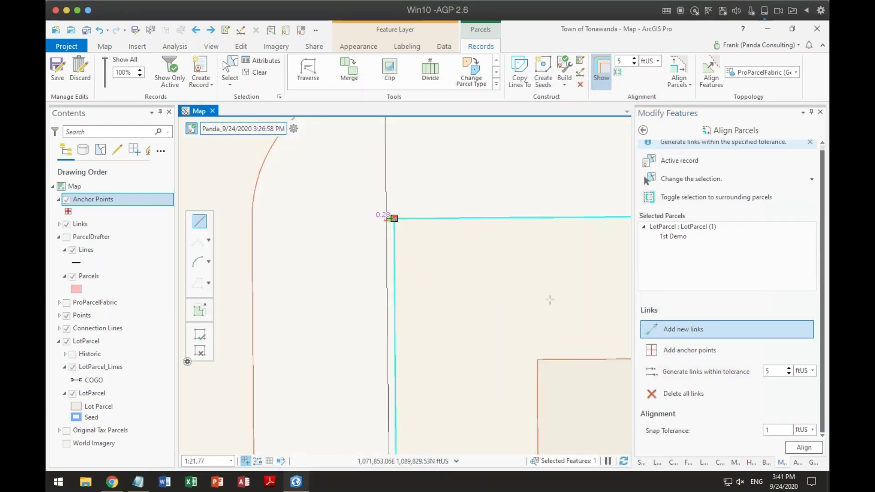
- Link the 1st Demo parcel's southeastern corner to the LotParcel_Lines intersection and run the parcel alignment
{"action": "scroll", "coordinate": [548, 299], "scroll_direction": "down", "scroll_amount": 5}
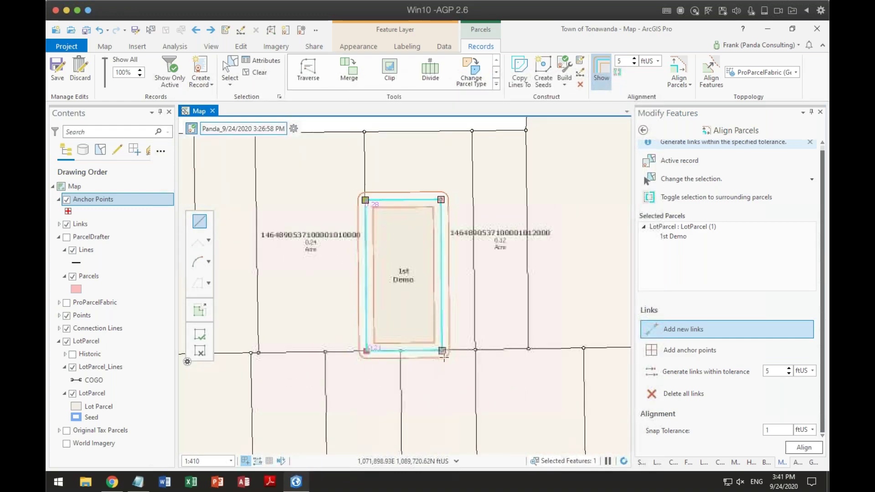
{"action": "scroll", "coordinate": [445, 351], "scroll_direction": "up", "scroll_amount": 3}
{"action": "scroll", "coordinate": [434, 324], "scroll_direction": "up", "scroll_amount": 4}
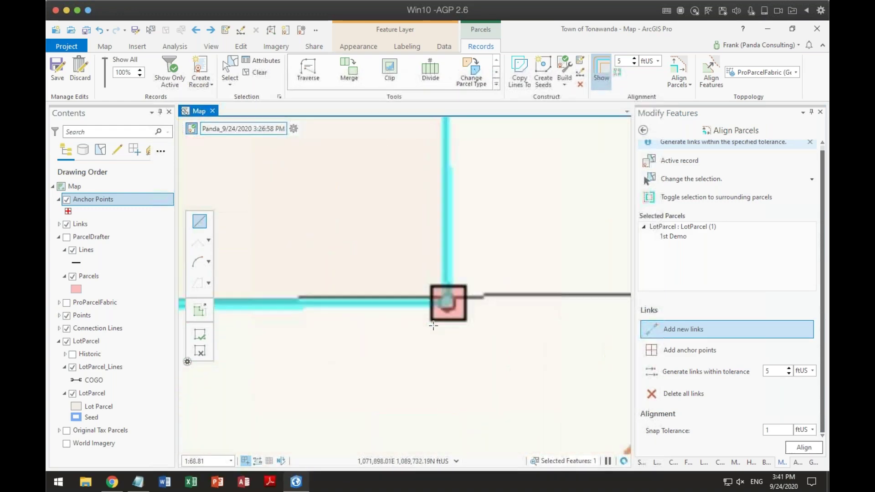
{"action": "left_click", "coordinate": [457, 283]}
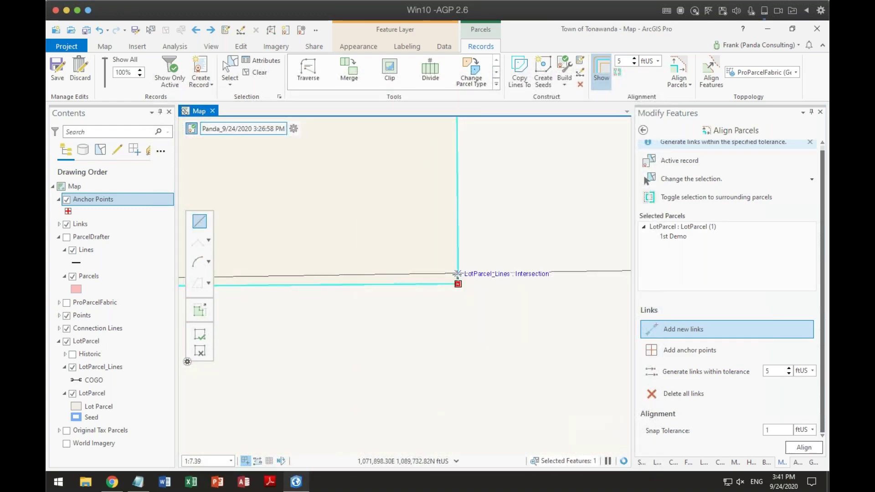
{"action": "left_click", "coordinate": [457, 274]}
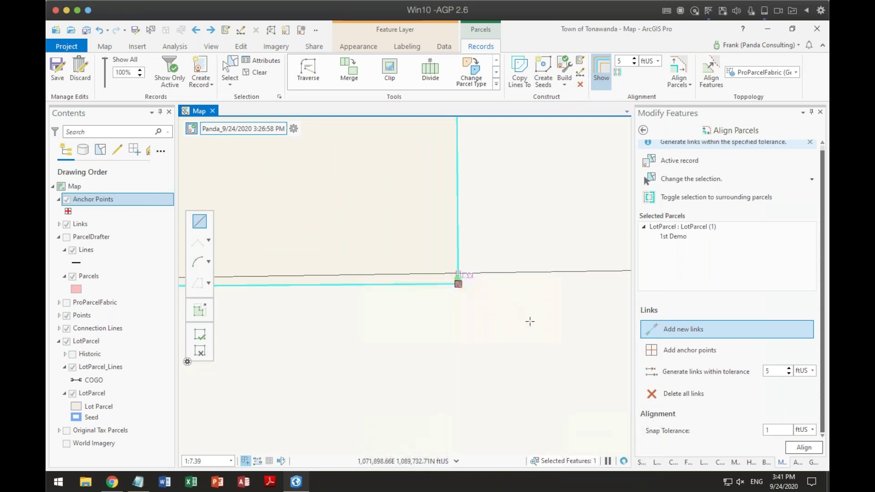
{"action": "left_click", "coordinate": [802, 448]}
{"action": "scroll", "coordinate": [513, 308], "scroll_direction": "down", "scroll_amount": 3}
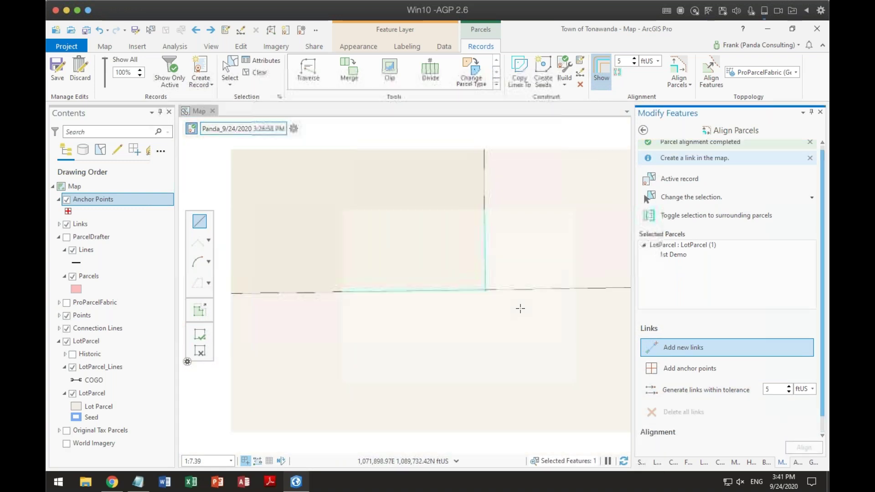
{"action": "scroll", "coordinate": [521, 308], "scroll_direction": "down", "scroll_amount": 3}
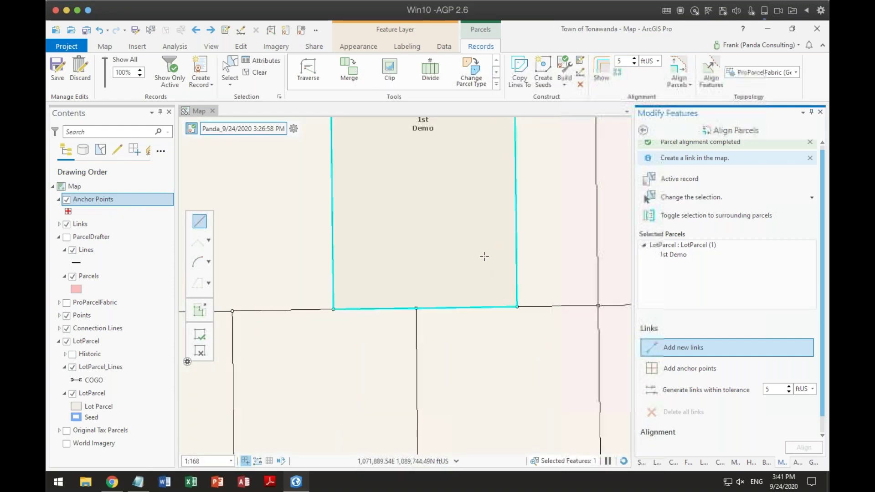
{"action": "scroll", "coordinate": [482, 256], "scroll_direction": "down", "scroll_amount": 2}
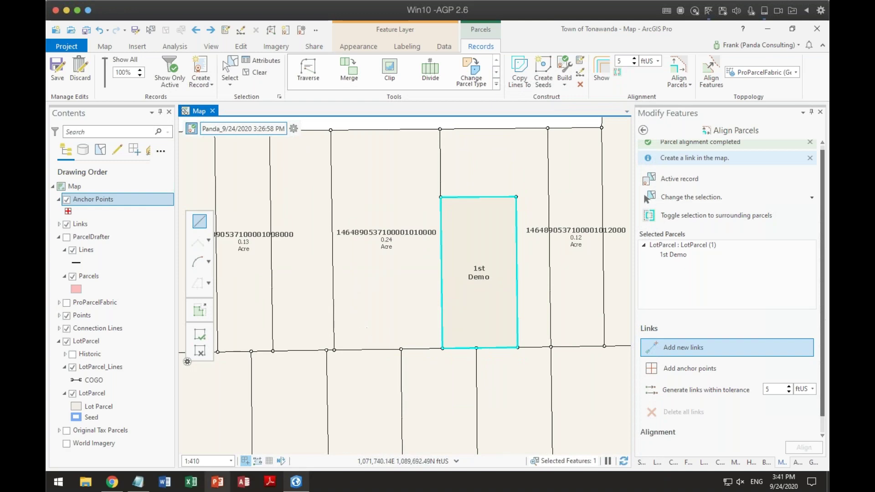
- Open CSM 12041 PLAT.pdf from the Desktop on 'Mac' (X:) drive
{"action": "left_click", "coordinate": [86, 481]}
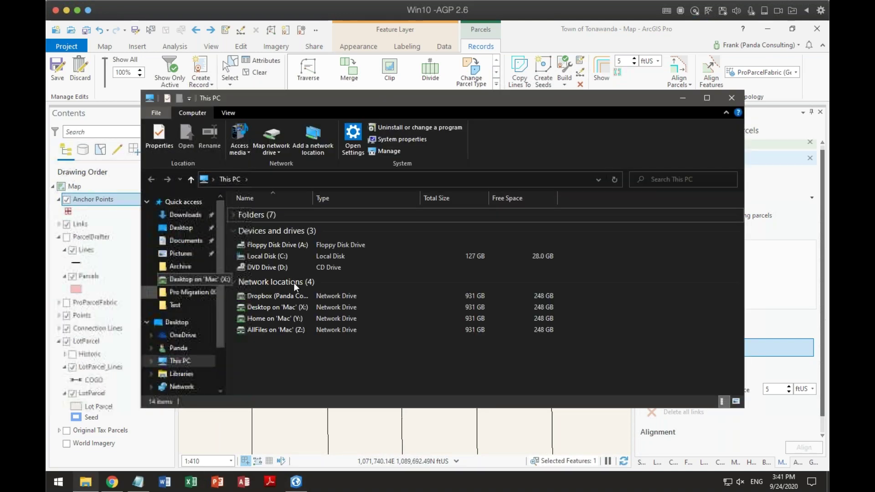
{"action": "left_click", "coordinate": [290, 303]}
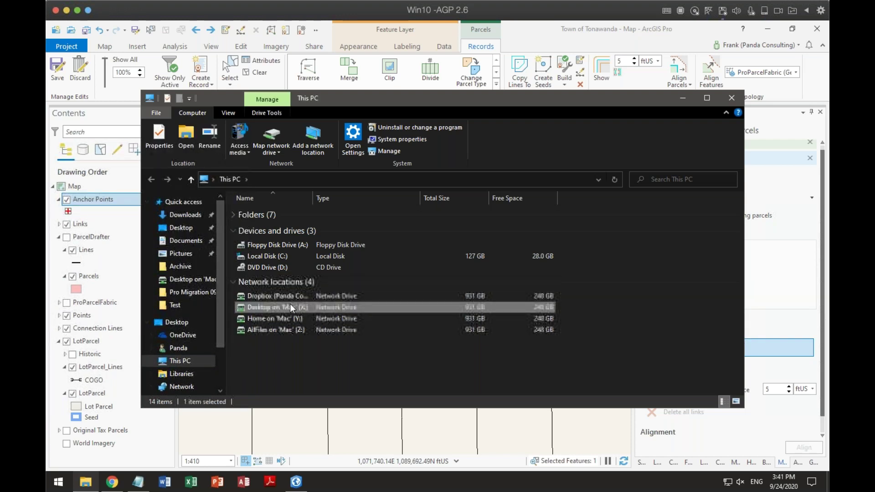
{"action": "double_click", "coordinate": [250, 307]}
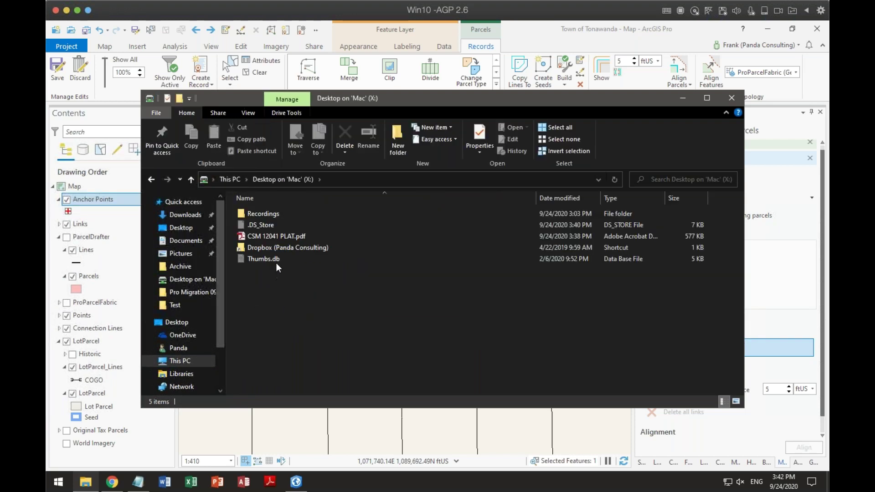
{"action": "double_click", "coordinate": [267, 237]}
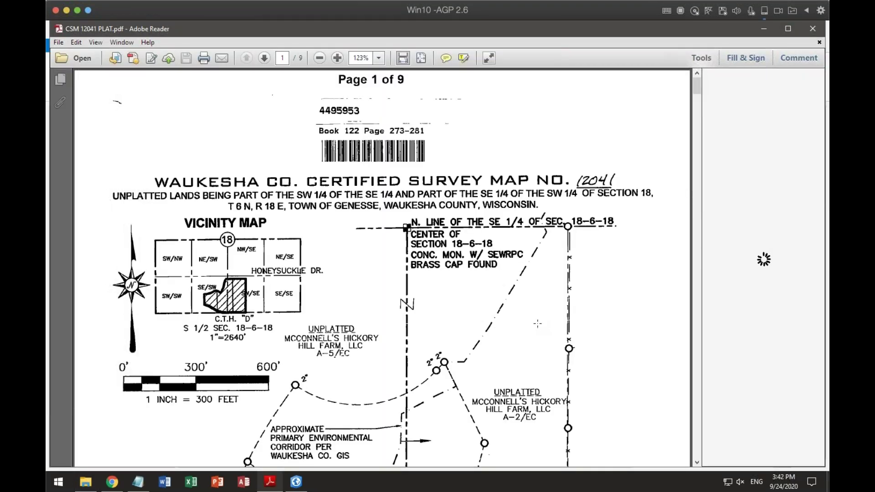
- Examine the lots, lines and curves on the first two pages of the certified survey map, and return to ArcGIS Pro
{"action": "scroll", "coordinate": [437, 320], "scroll_direction": "down", "scroll_amount": 5}
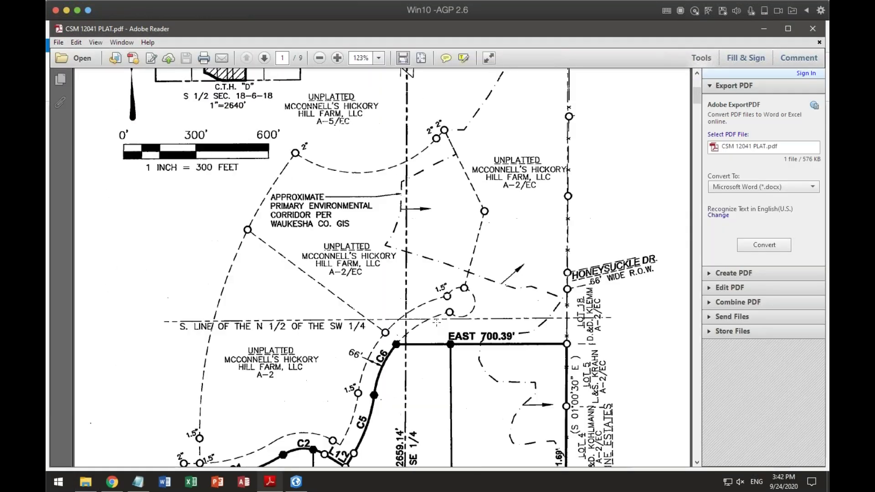
{"action": "scroll", "coordinate": [436, 322], "scroll_direction": "down", "scroll_amount": 3}
{"action": "scroll", "coordinate": [436, 322], "scroll_direction": "down", "scroll_amount": 2}
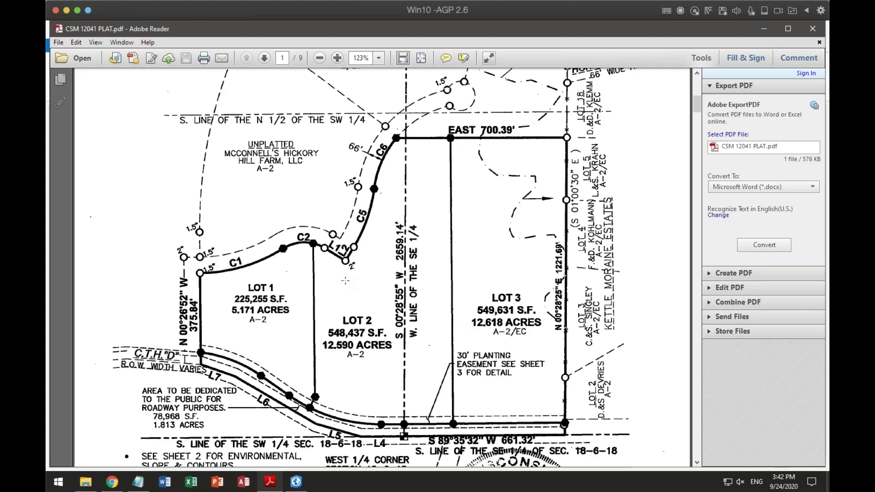
{"action": "scroll", "coordinate": [382, 264], "scroll_direction": "down", "scroll_amount": 5}
{"action": "scroll", "coordinate": [383, 264], "scroll_direction": "down", "scroll_amount": 4}
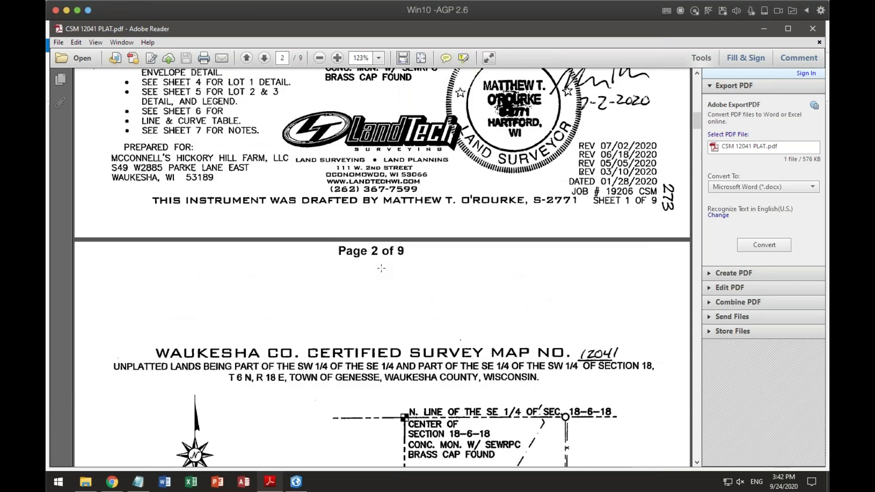
{"action": "scroll", "coordinate": [382, 268], "scroll_direction": "down", "scroll_amount": 5}
{"action": "scroll", "coordinate": [382, 269], "scroll_direction": "down", "scroll_amount": 3}
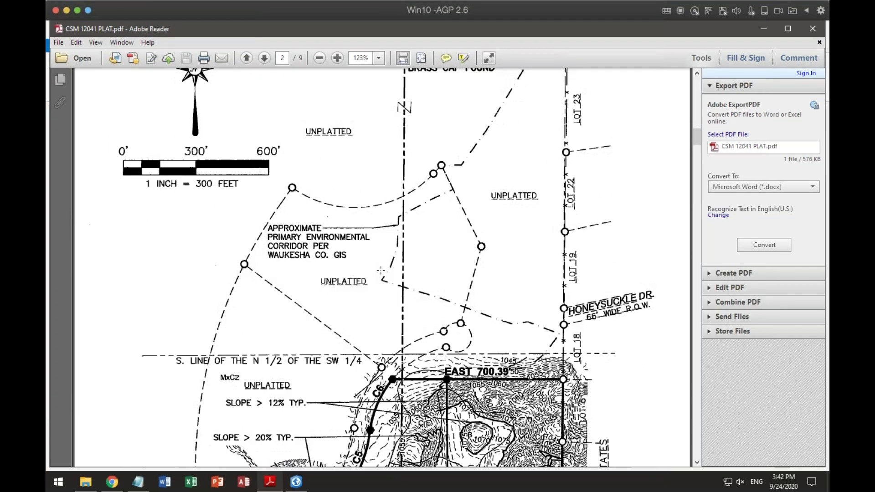
{"action": "scroll", "coordinate": [381, 271], "scroll_direction": "down", "scroll_amount": 3}
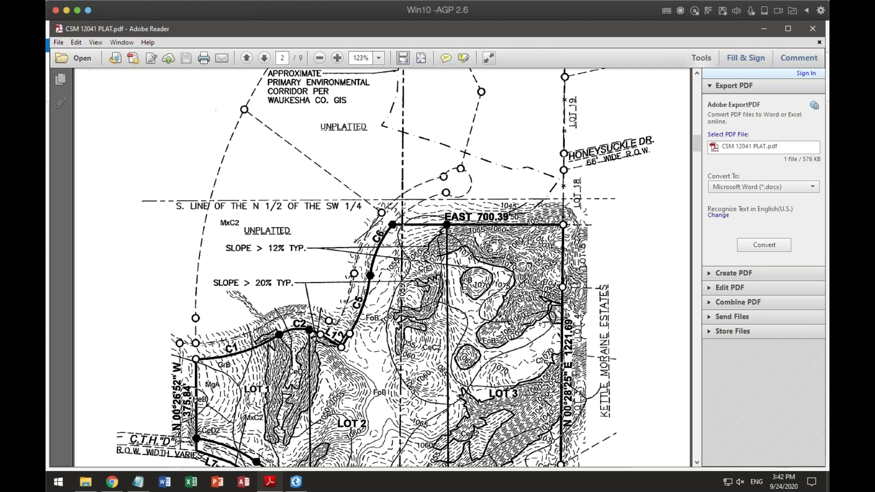
{"action": "left_click", "coordinate": [765, 30]}
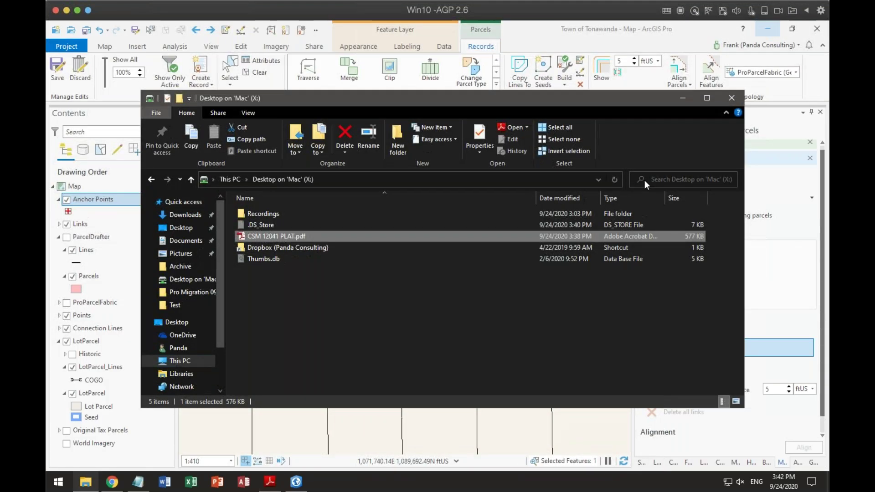
{"action": "left_click", "coordinate": [681, 98]}
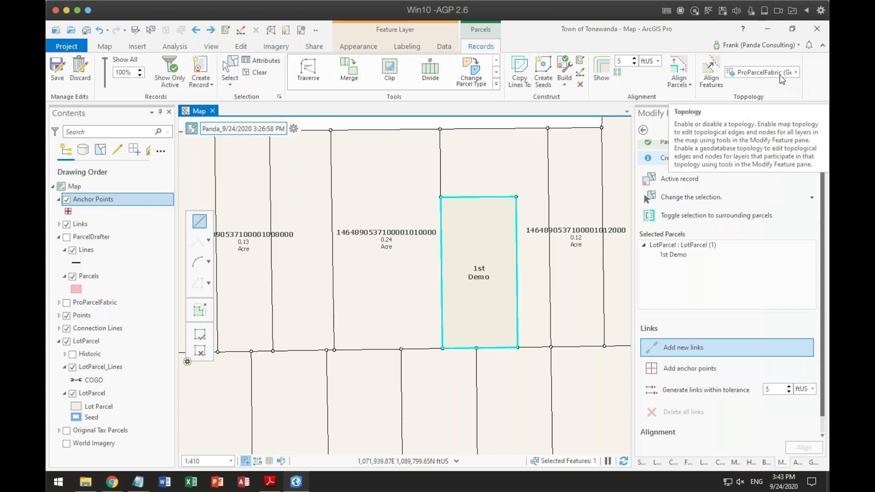
{"action": "left_click", "coordinate": [242, 47]}
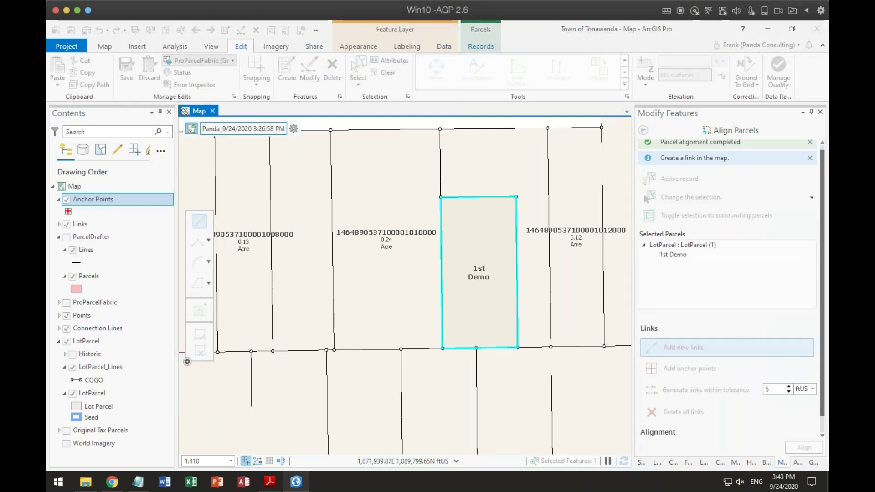
{"action": "left_click", "coordinate": [484, 47]}
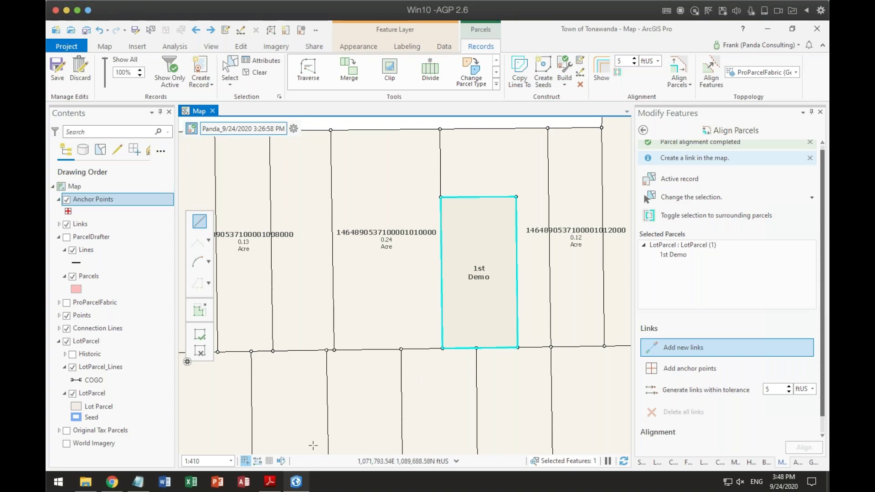
- Switch back to the open CSM 12041 PLAT.pdf in Adobe Reader
{"action": "left_click", "coordinate": [271, 483]}
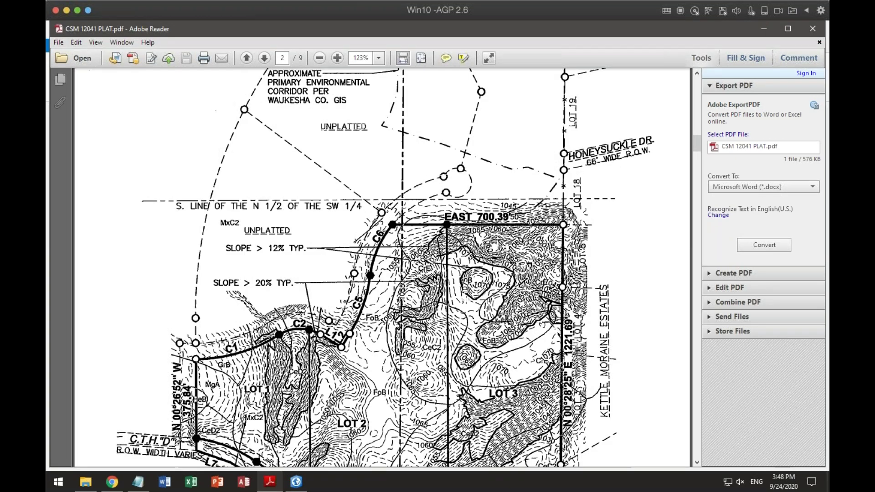
- Examine the lot layout, boundary bearings and reference notes on sheets 1 and 2 of the CSM 12041 plat
{"action": "scroll", "coordinate": [466, 299], "scroll_direction": "down", "scroll_amount": 10}
{"action": "scroll", "coordinate": [467, 298], "scroll_direction": "up", "scroll_amount": 15}
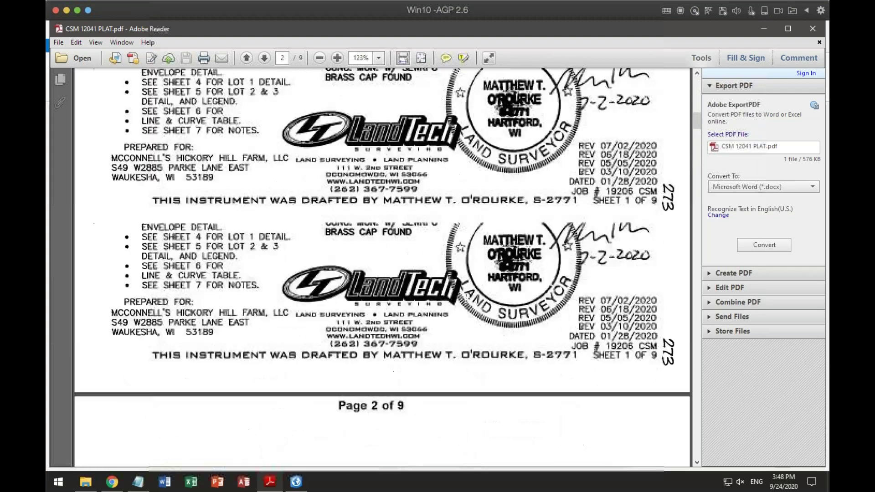
{"action": "scroll", "coordinate": [466, 298], "scroll_direction": "down", "scroll_amount": 3}
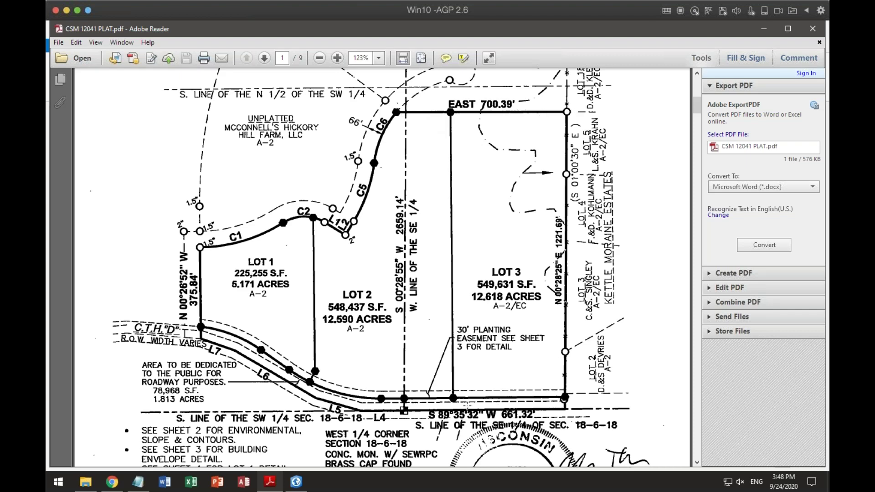
{"action": "scroll", "coordinate": [493, 388], "scroll_direction": "down", "scroll_amount": 3}
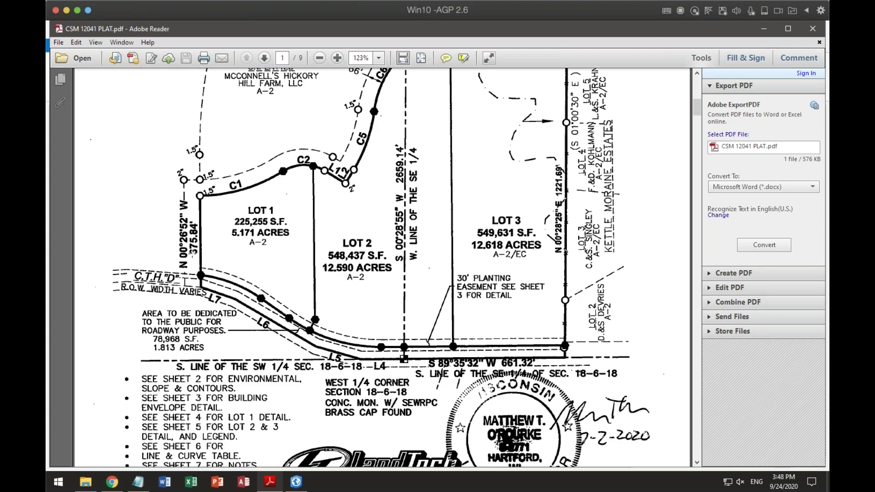
{"action": "scroll", "coordinate": [332, 265], "scroll_direction": "down", "scroll_amount": 5}
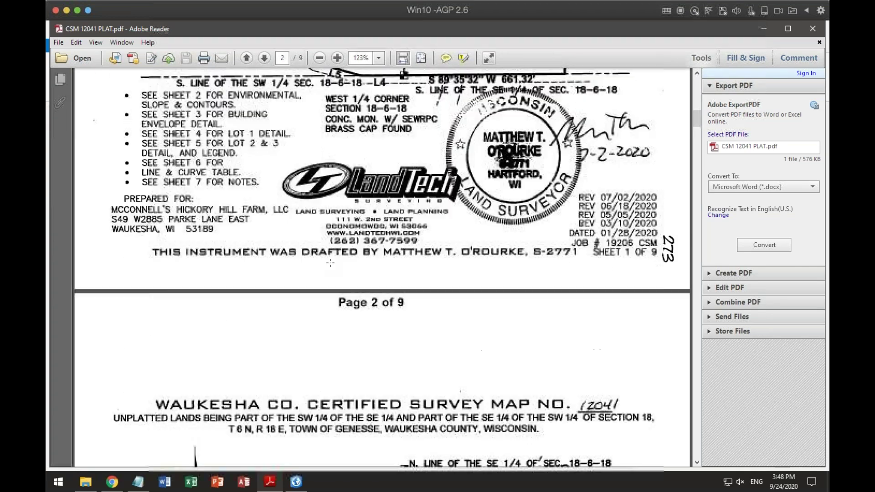
{"action": "scroll", "coordinate": [329, 263], "scroll_direction": "up", "scroll_amount": 10}
{"action": "scroll", "coordinate": [330, 262], "scroll_direction": "up", "scroll_amount": 5}
{"action": "scroll", "coordinate": [329, 261], "scroll_direction": "down", "scroll_amount": 15}
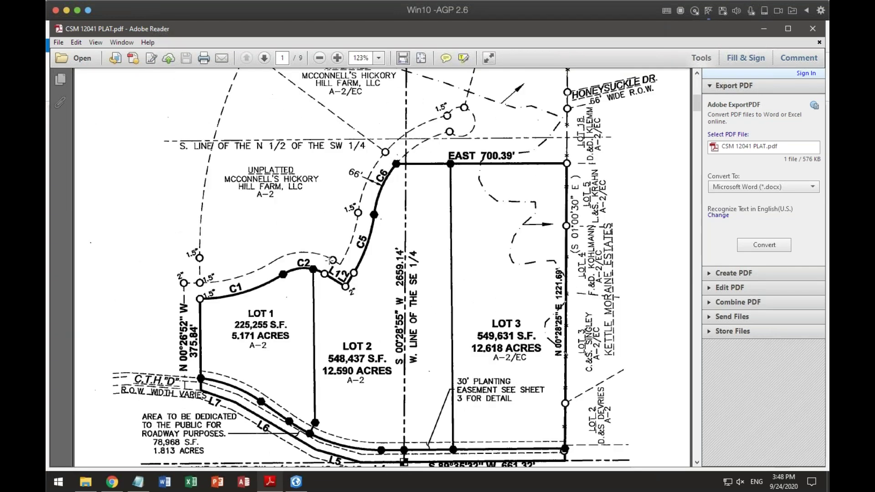
- Look through sheets 3 to 6 of the plat for the building setbacks, lot details and the curve and line tables
{"action": "scroll", "coordinate": [329, 261], "scroll_direction": "down", "scroll_amount": 20}
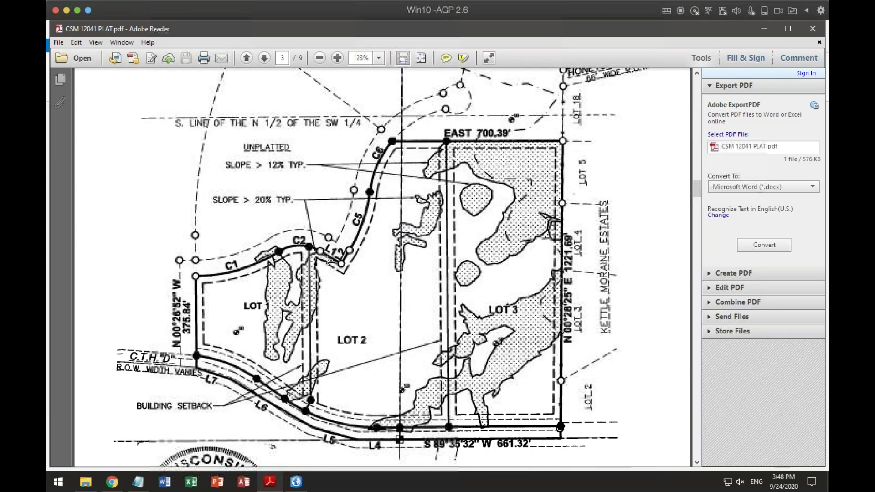
{"action": "scroll", "coordinate": [328, 260], "scroll_direction": "down", "scroll_amount": 15}
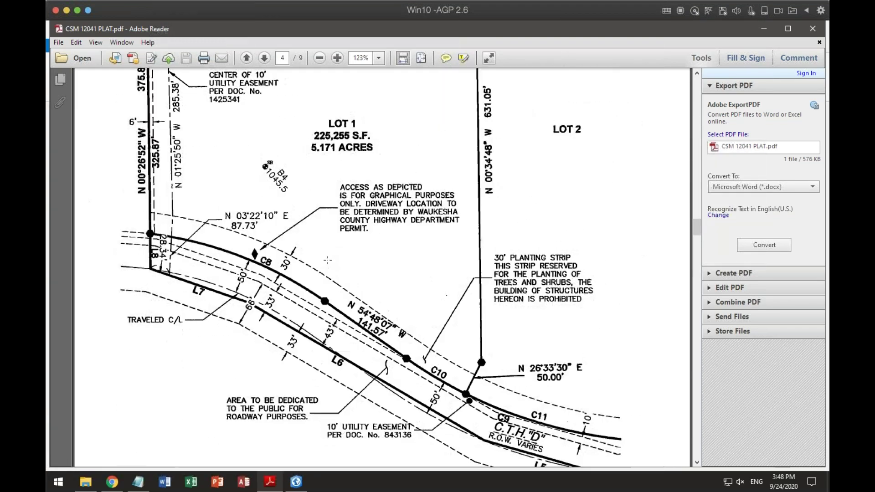
{"action": "scroll", "coordinate": [327, 259], "scroll_direction": "down", "scroll_amount": 15}
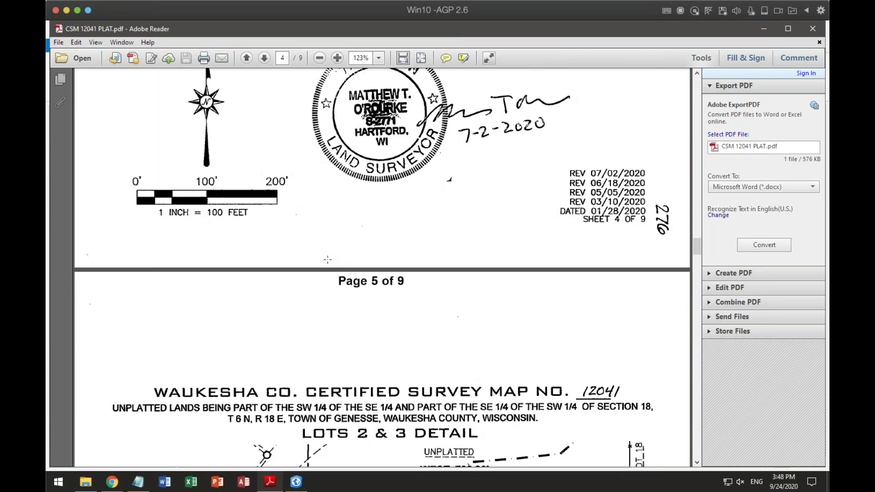
{"action": "scroll", "coordinate": [327, 259], "scroll_direction": "down", "scroll_amount": 20}
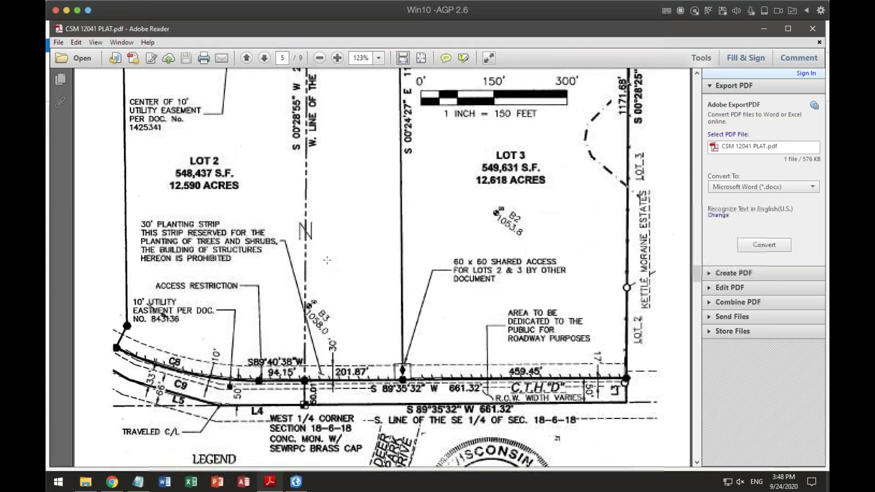
{"action": "scroll", "coordinate": [327, 259], "scroll_direction": "down", "scroll_amount": 20}
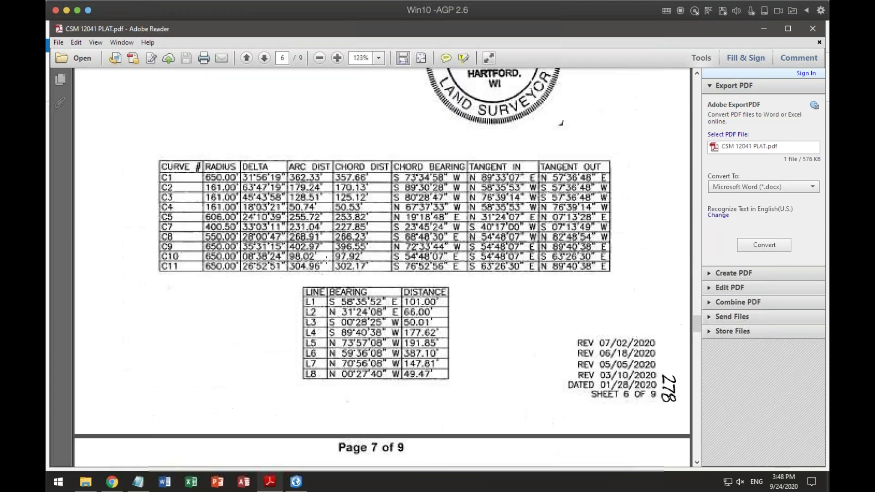
- Read the metes-and-bounds description in the surveyor's certificate on sheet 6 and compare it with the lot detail drawing and curve table
{"action": "scroll", "coordinate": [327, 259], "scroll_direction": "up", "scroll_amount": 20}
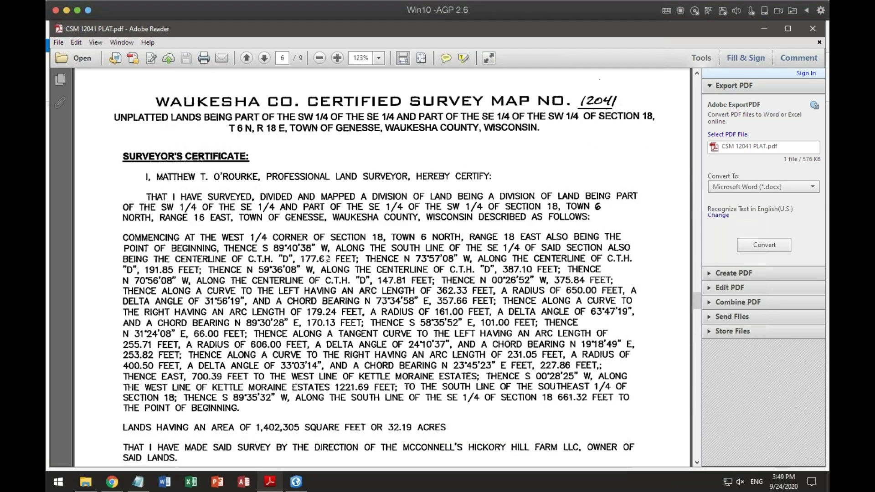
{"action": "scroll", "coordinate": [423, 351], "scroll_direction": "down", "scroll_amount": 1}
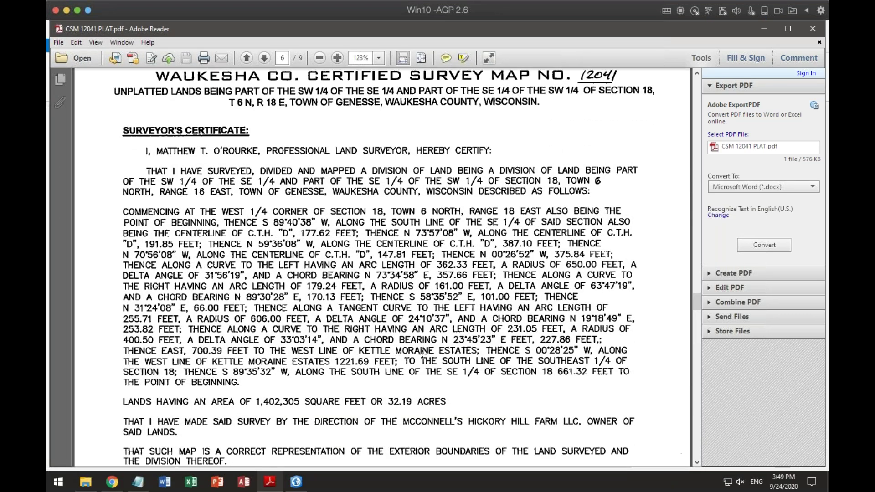
{"action": "scroll", "coordinate": [422, 351], "scroll_direction": "down", "scroll_amount": 1}
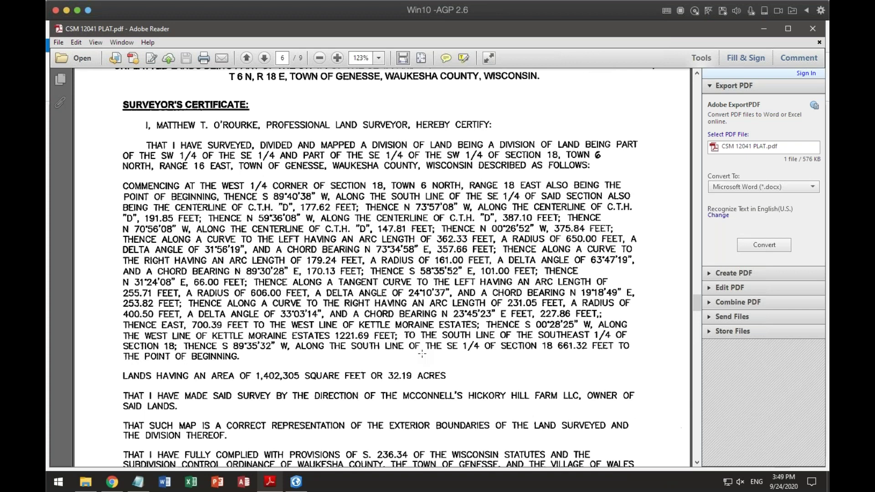
{"action": "scroll", "coordinate": [537, 336], "scroll_direction": "down", "scroll_amount": 1}
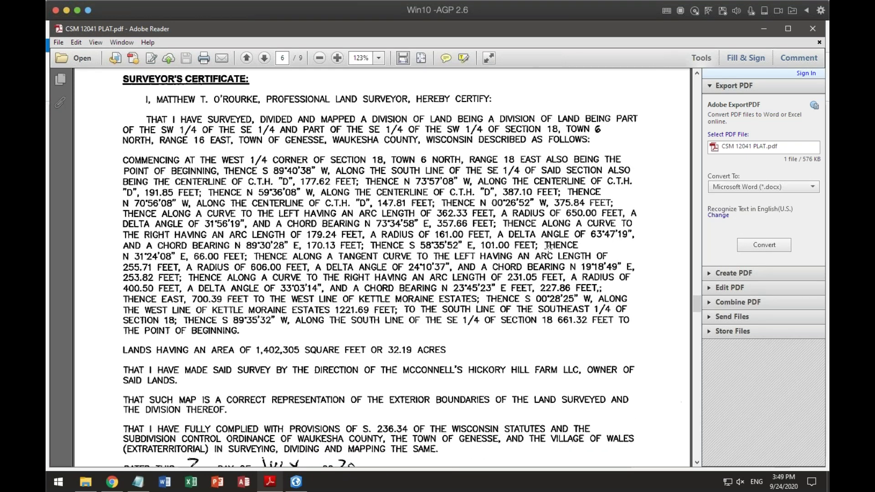
{"action": "scroll", "coordinate": [548, 248], "scroll_direction": "up", "scroll_amount": 20}
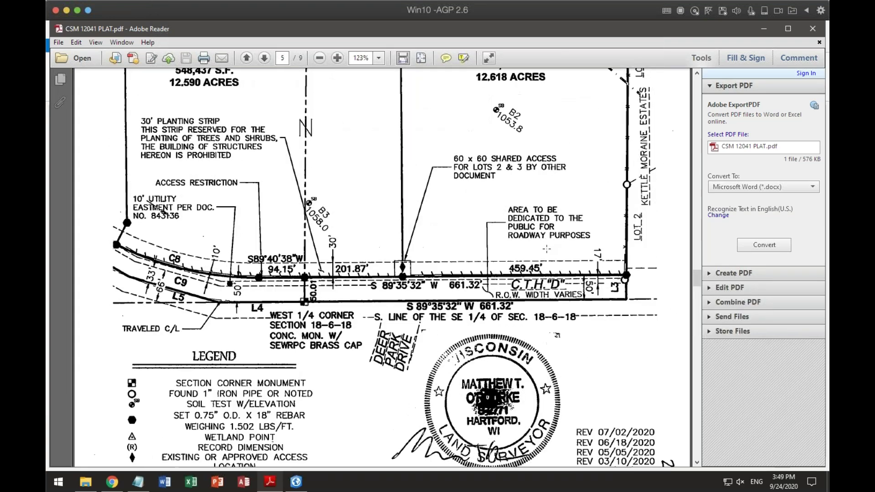
{"action": "scroll", "coordinate": [546, 248], "scroll_direction": "up", "scroll_amount": 11}
{"action": "scroll", "coordinate": [546, 247], "scroll_direction": "down", "scroll_amount": 20}
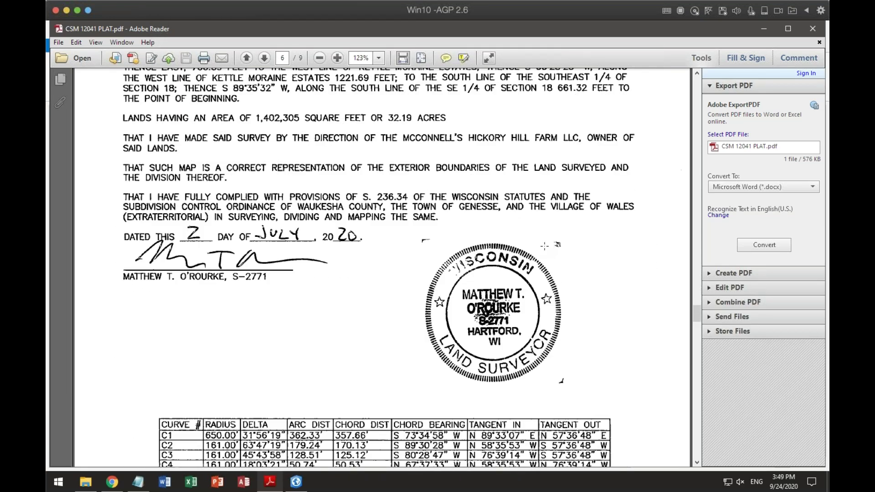
{"action": "scroll", "coordinate": [544, 247], "scroll_direction": "down", "scroll_amount": 6}
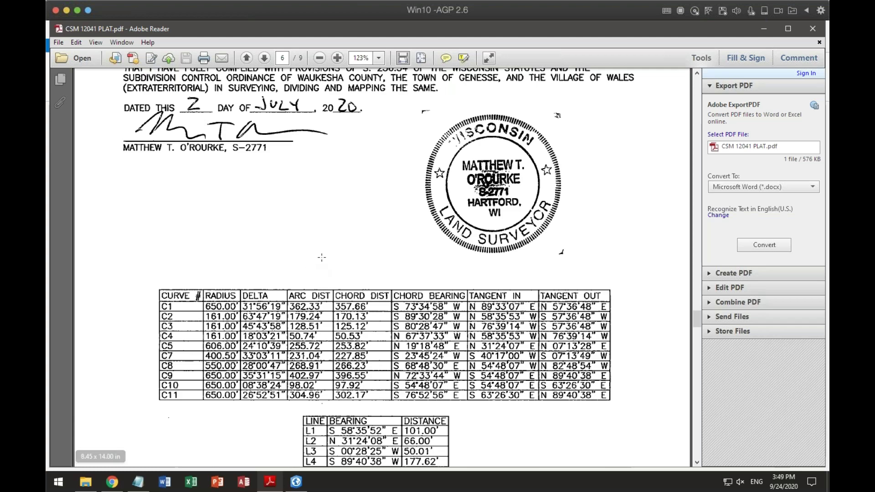
{"action": "scroll", "coordinate": [321, 257], "scroll_direction": "up", "scroll_amount": 16}
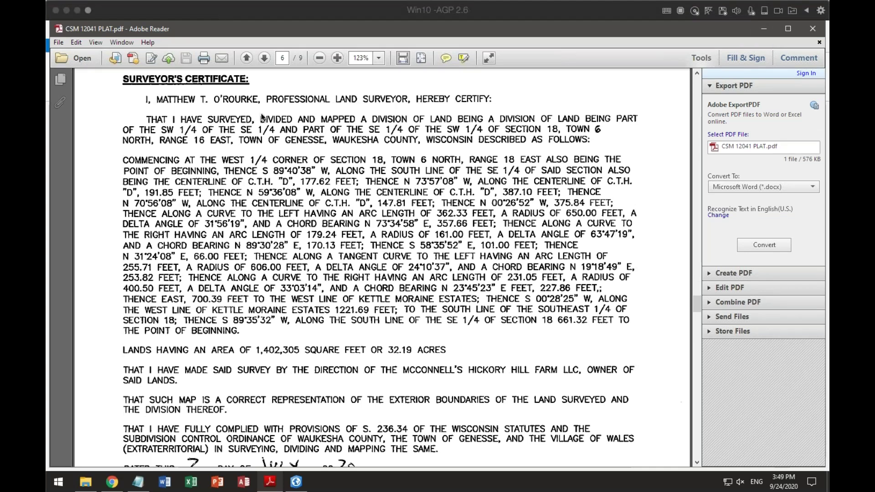
- Shift the Win10 virtual machine window sideways to free screen space beside it
{"action": "left_click", "coordinate": [610, 15]}
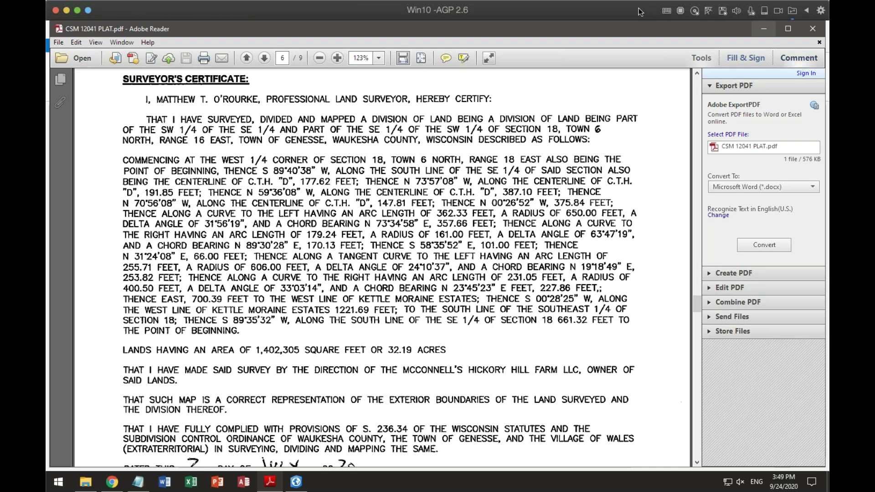
{"action": "left_click_drag", "start_coordinate": [638, 7], "coordinate": [481, 8]}
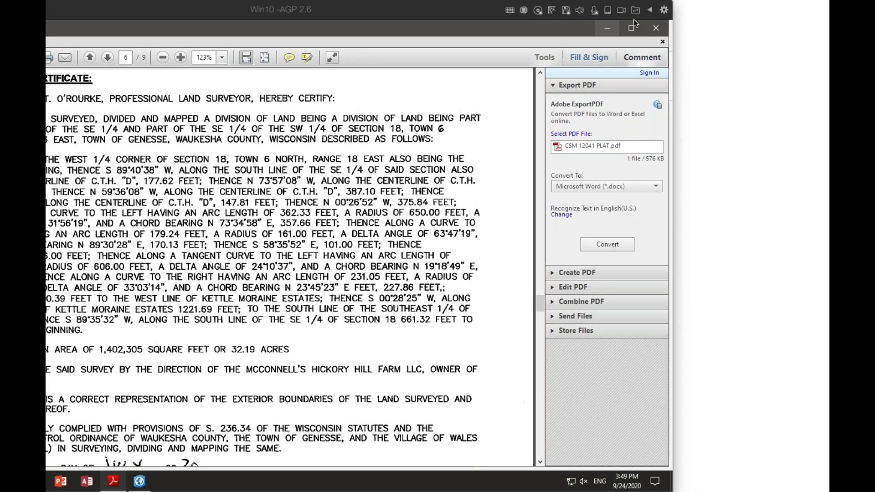
{"action": "left_click_drag", "start_coordinate": [467, 12], "coordinate": [415, 11]}
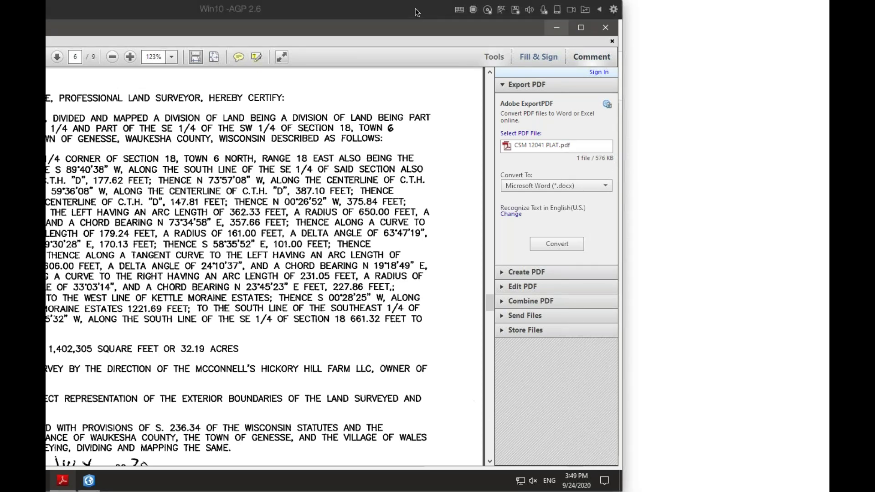
{"action": "left_click_drag", "start_coordinate": [417, 13], "coordinate": [373, 12]}
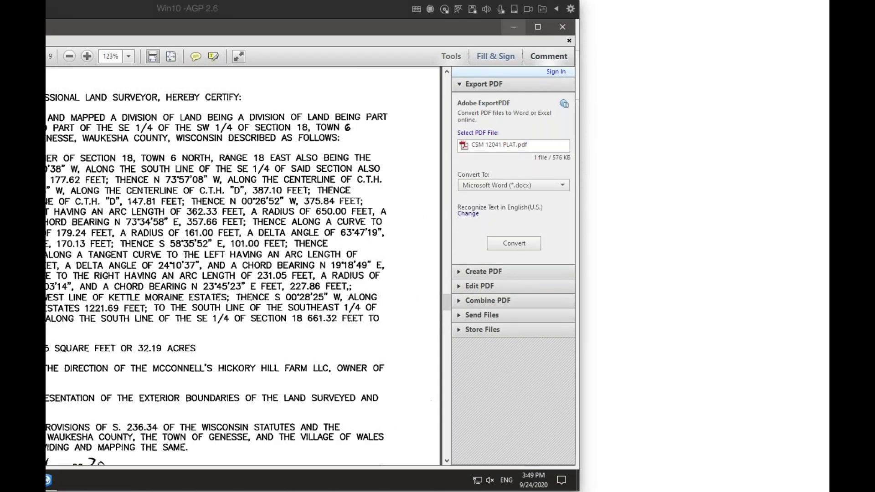
- Minimise the plat PDF and look over the surrounding parcels on the Town of Tonawanda map in ArcGIS Pro
{"action": "left_click", "coordinate": [513, 26]}
{"action": "scroll", "coordinate": [336, 246], "scroll_direction": "down", "scroll_amount": 3}
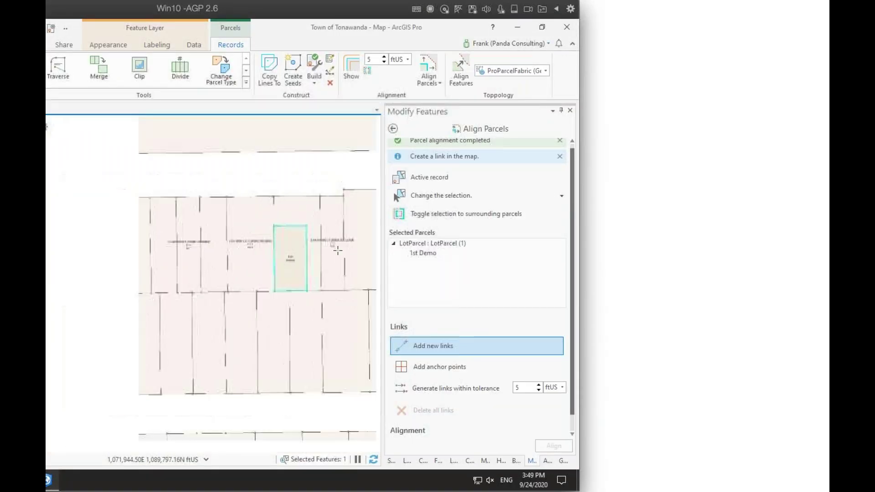
{"action": "key", "text": "Down"}
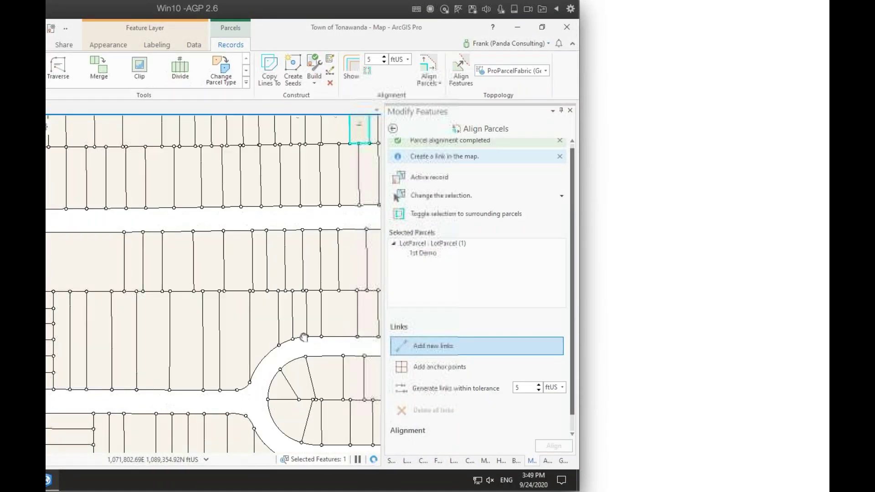
{"action": "key", "text": "Down"}
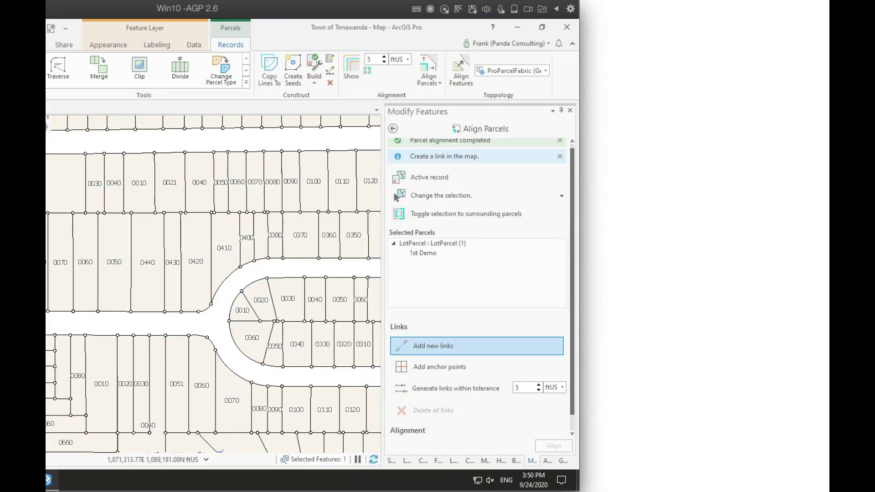
- Switch to the Parcel Drafter web app and start a new traverse from a point on the roadside edge of Elm Lawn Cemetery
{"action": "key", "text": "alt+Tab"}
{"action": "scroll", "coordinate": [250, 321], "scroll_direction": "up", "scroll_amount": 5}
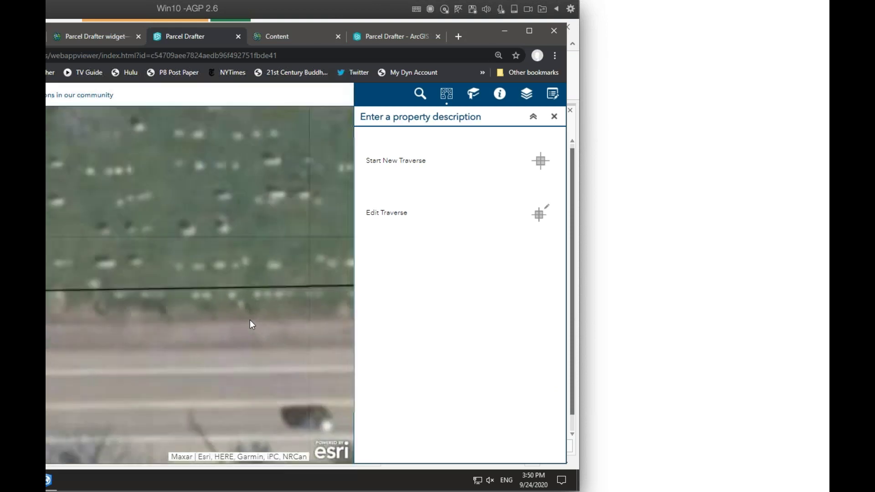
{"action": "scroll", "coordinate": [249, 321], "scroll_direction": "down", "scroll_amount": 5}
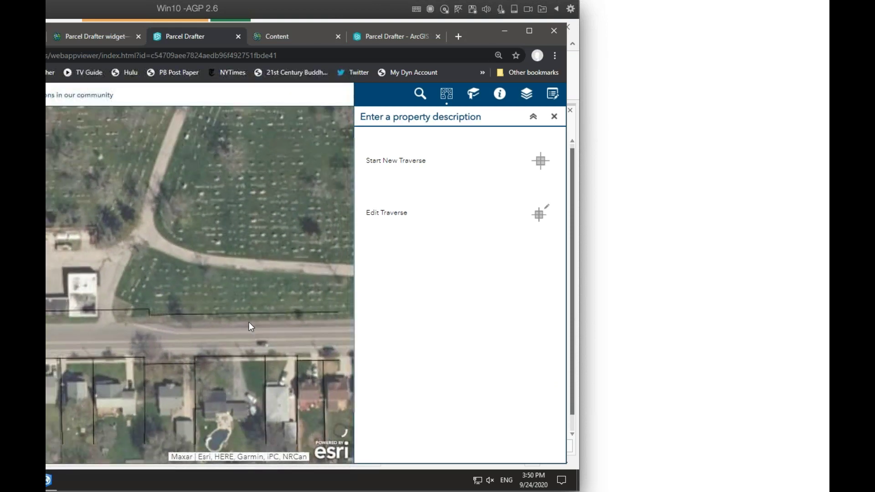
{"action": "scroll", "coordinate": [267, 304], "scroll_direction": "up", "scroll_amount": 5}
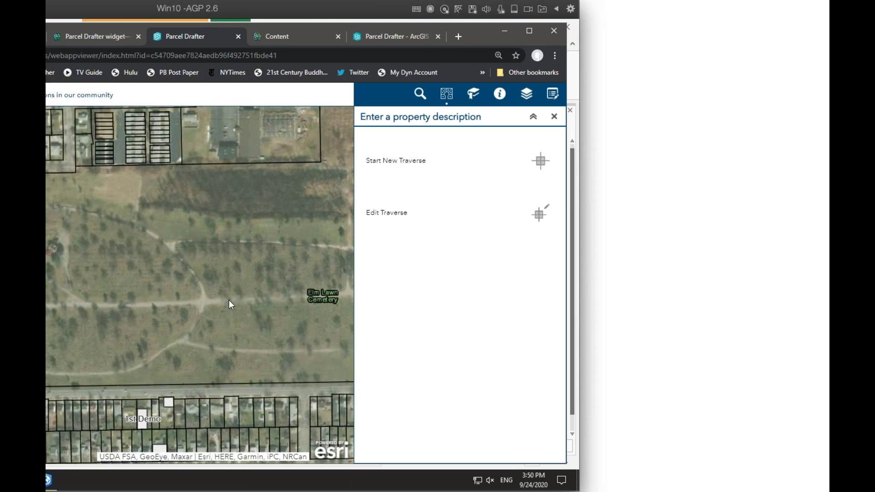
{"action": "left_click", "coordinate": [540, 161]}
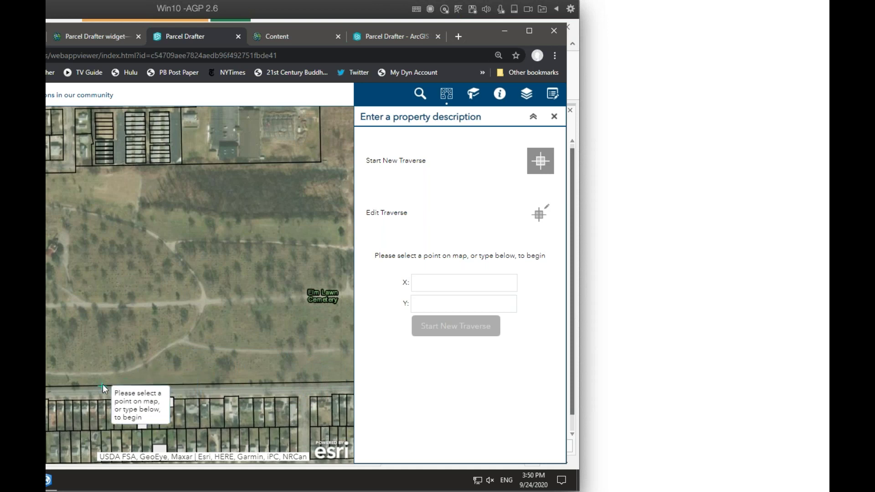
{"action": "left_click", "coordinate": [275, 383]}
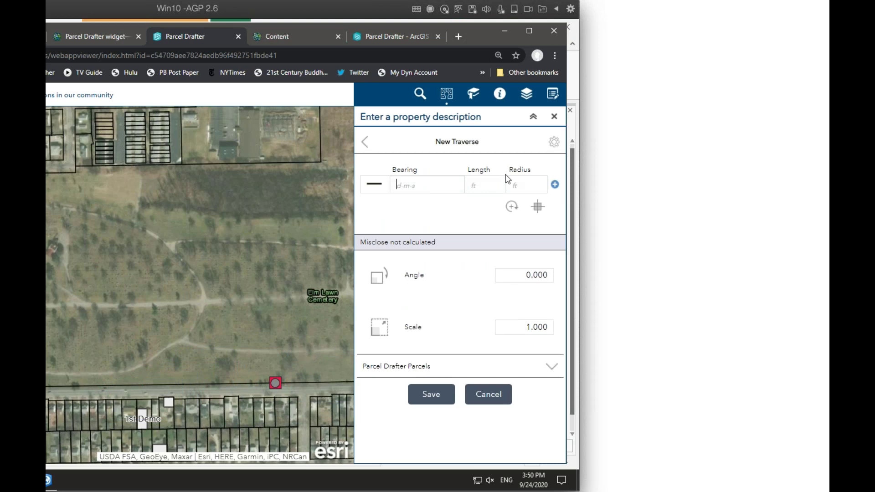
- Enter the traverse's first course with bearing 89.41038-3 and length 177.62 ft
{"action": "type", "text": "89.41038-"}
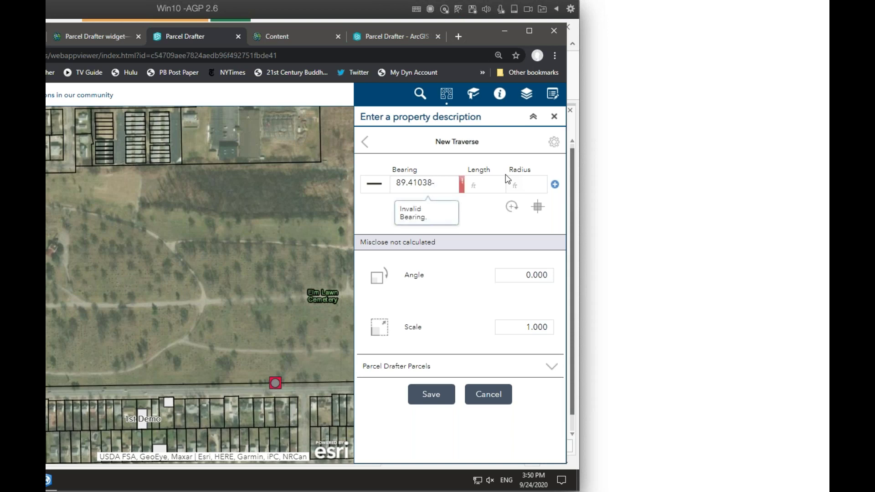
{"action": "type", "text": "3"}
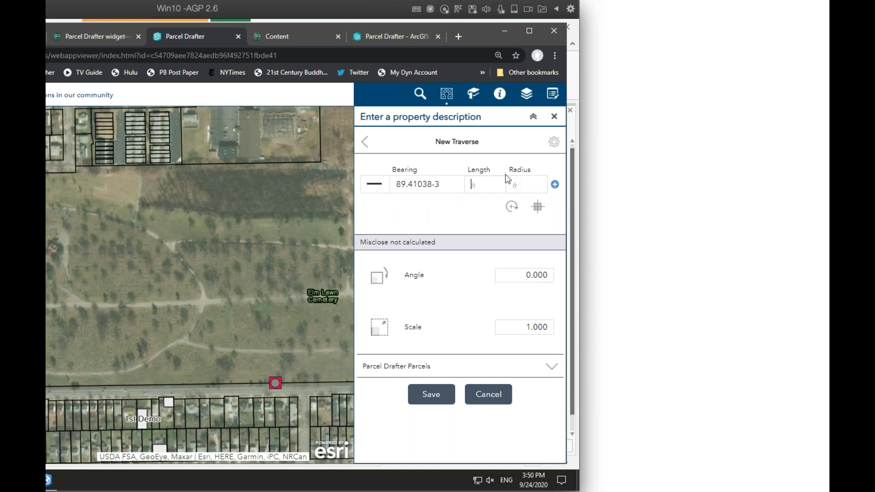
{"action": "type", "text": "177."}
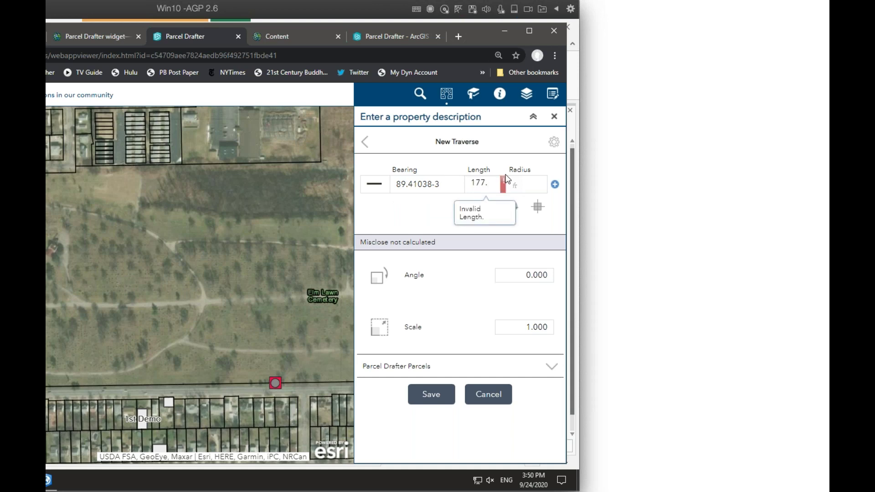
{"action": "type", "text": "62"}
{"action": "key", "text": "Return"}
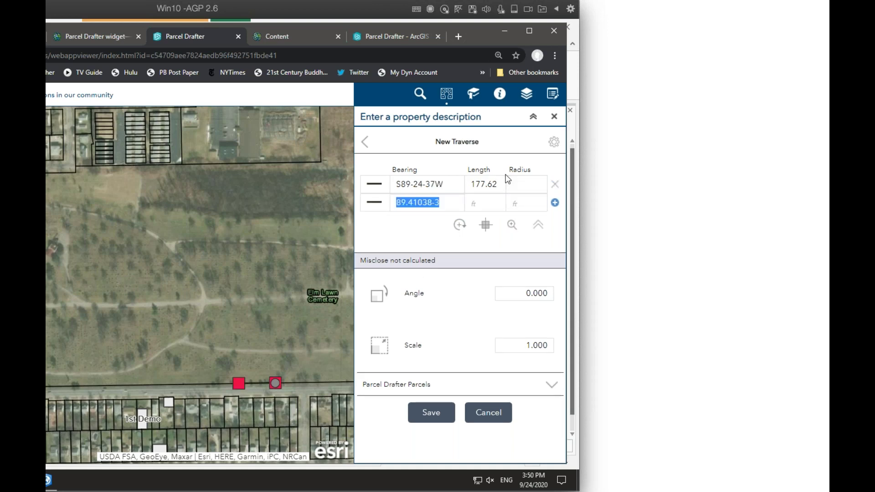
- Delete the incorrect S89-24-37W course from the traverse
{"action": "left_click", "coordinate": [418, 184]}
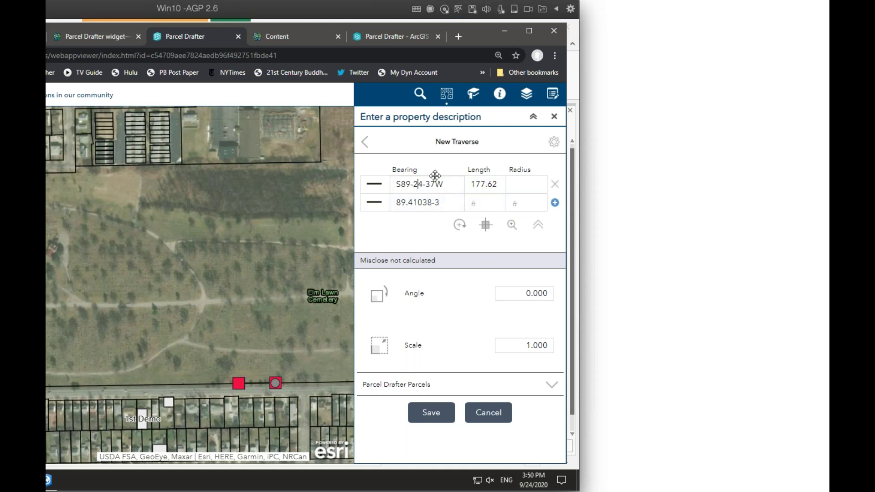
{"action": "key", "text": "BackSpace"}
{"action": "type", "text": "0"}
{"action": "left_click", "coordinate": [485, 185]}
{"action": "left_click", "coordinate": [554, 185]}
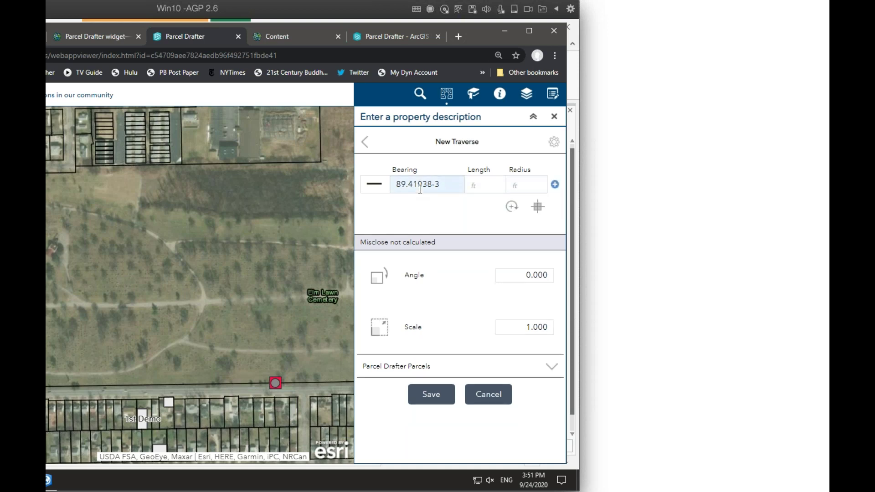
- Enter the traverse's first course again with bearing 89.4038-4 and length 177.62 ft
{"action": "left_click_drag", "start_coordinate": [441, 185], "coordinate": [389, 190]}
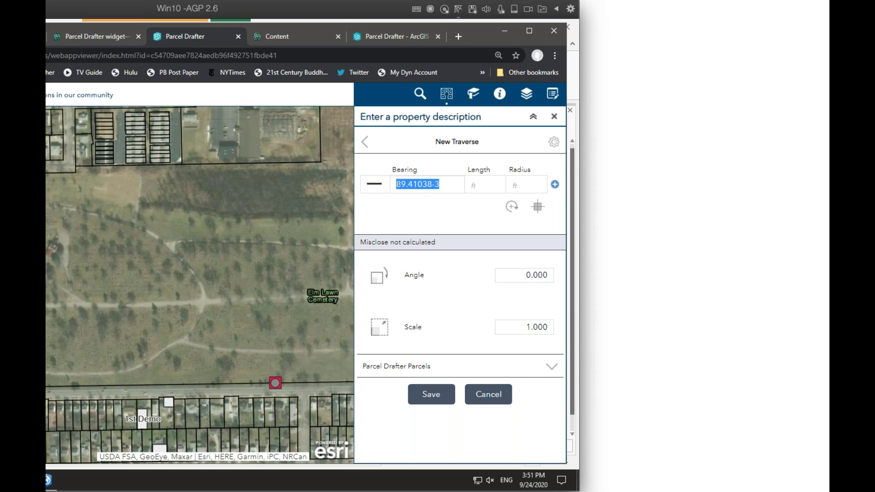
{"action": "type", "text": "89.40"}
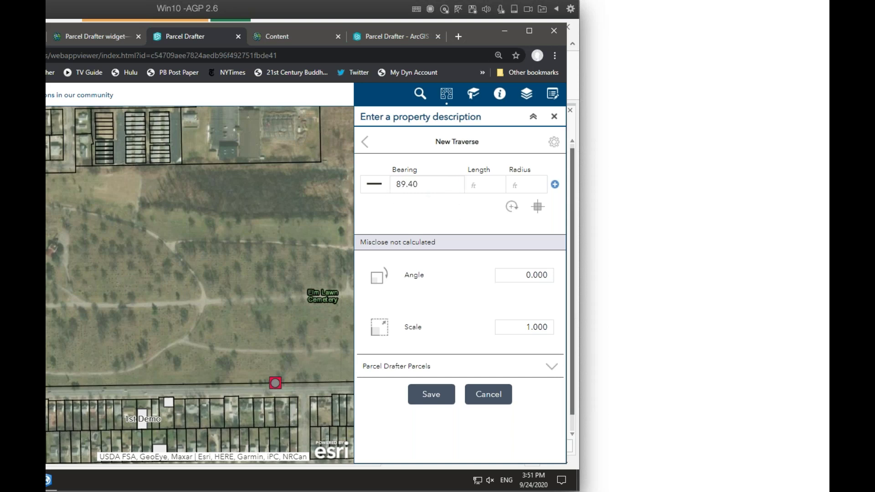
{"action": "type", "text": "38-4"}
{"action": "left_click", "coordinate": [473, 184]}
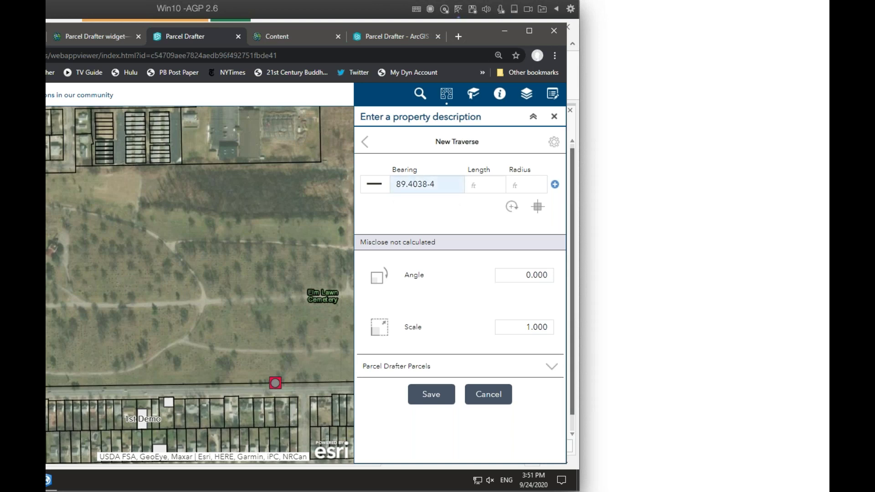
{"action": "type", "text": "177.62"}
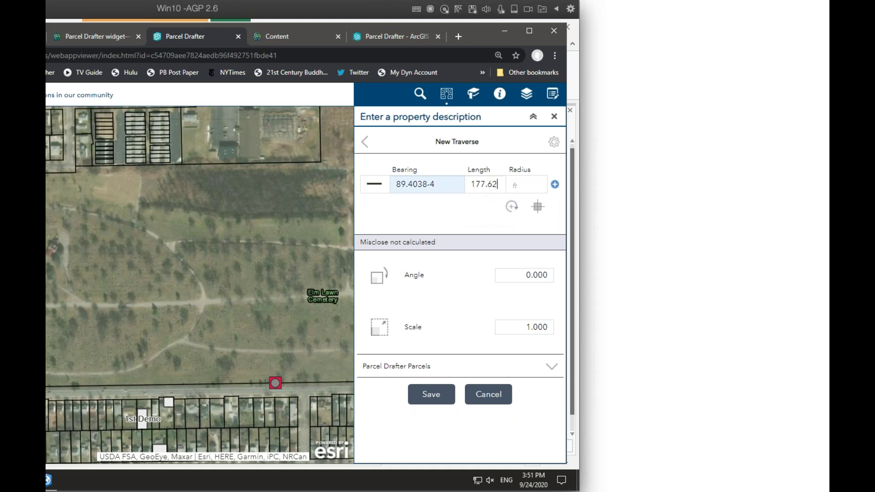
{"action": "key", "text": "Tab"}
{"action": "key", "text": "Return"}
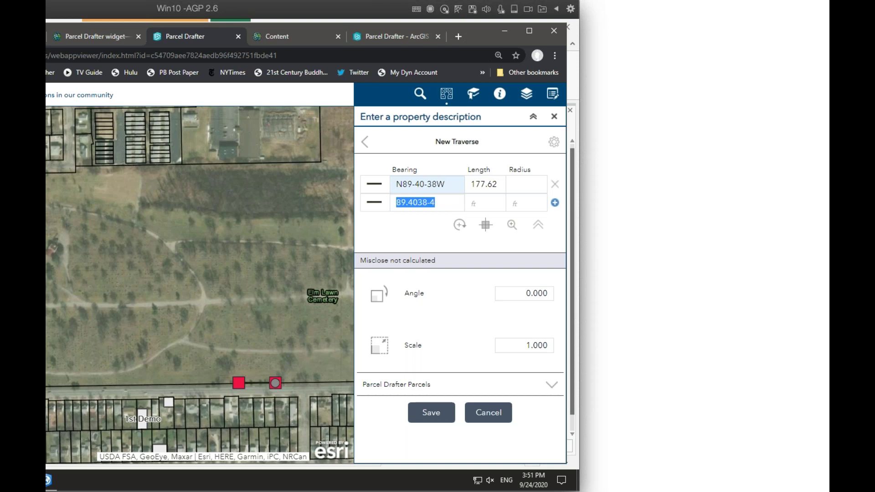
- Add the second course to the traverse with bearing 73.5708-4 and length 191.85 ft
{"action": "type", "text": "73."}
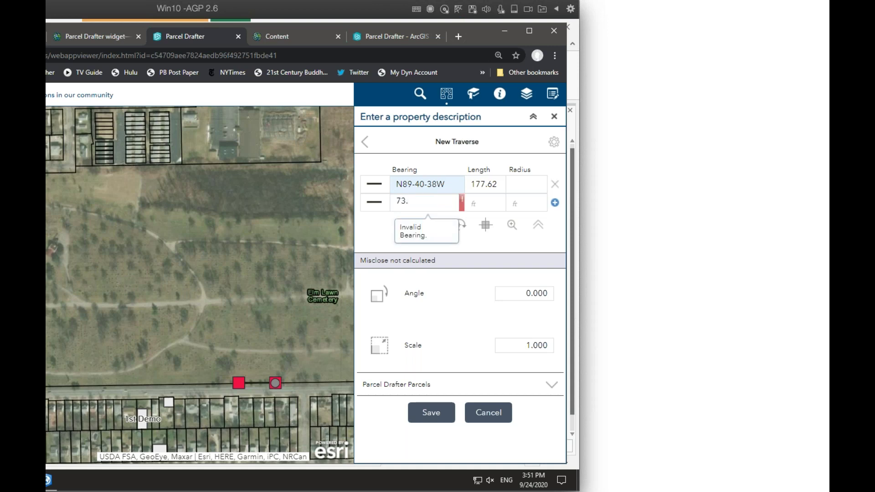
{"action": "type", "text": "5708"}
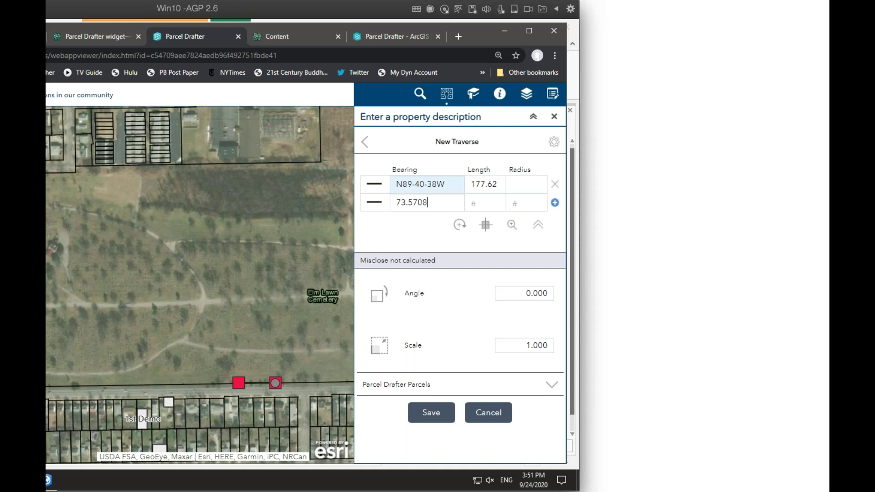
{"action": "type", "text": "-"}
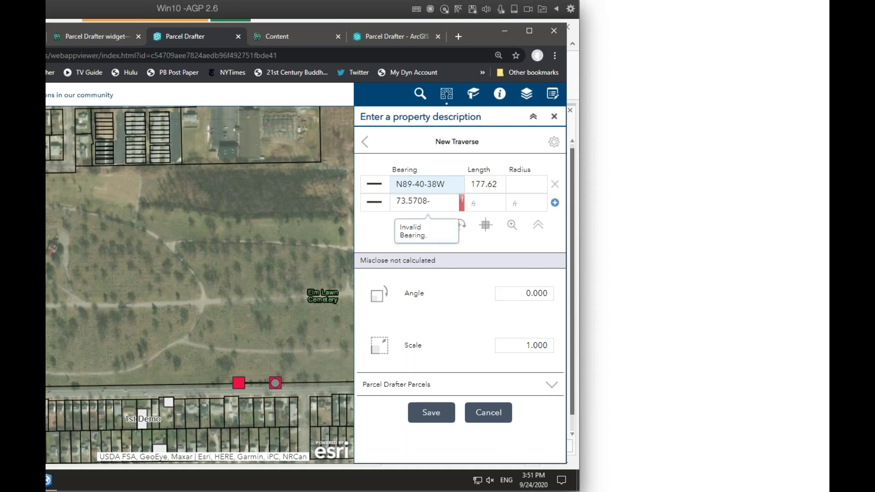
{"action": "type", "text": "4"}
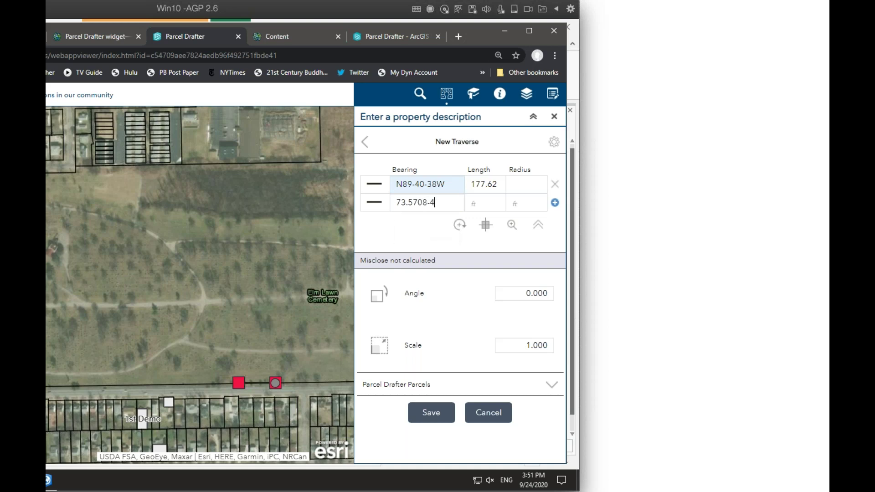
{"action": "left_click", "coordinate": [472, 202]}
{"action": "type", "text": "191.85"}
{"action": "key", "text": "Return"}
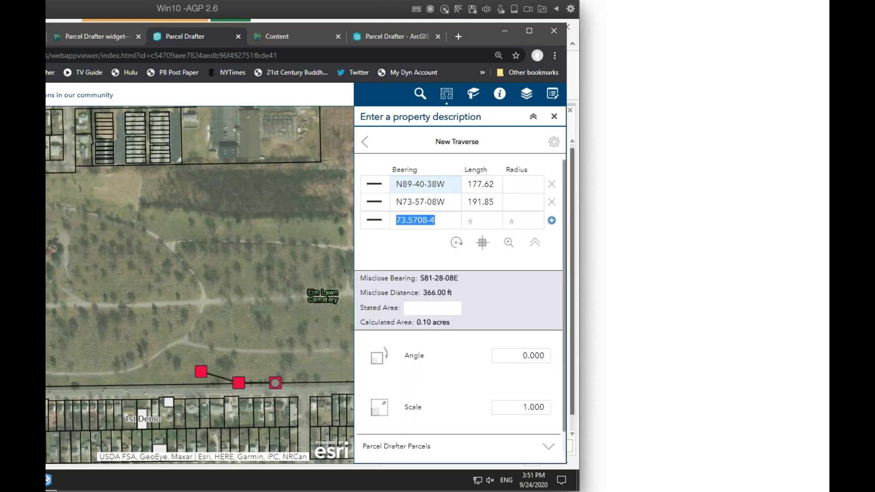
- Add the third course to the traverse with bearing 59.3608-4 and length 387.10 ft
{"action": "type", "text": "59."}
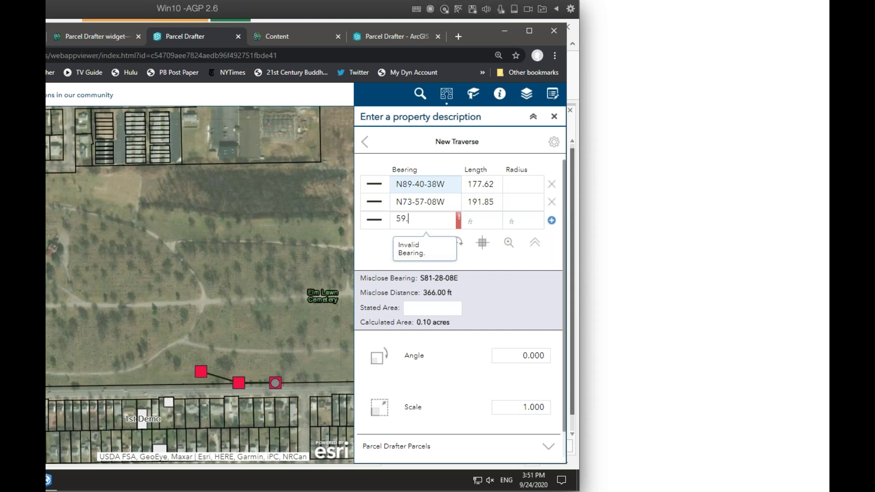
{"action": "type", "text": "3608-"}
{"action": "type", "text": "4"}
{"action": "key", "text": "Tab"}
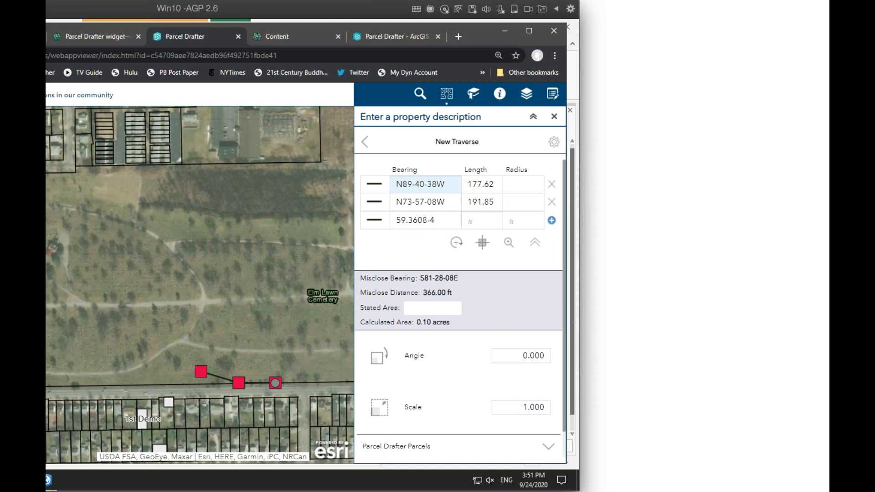
{"action": "type", "text": "387."}
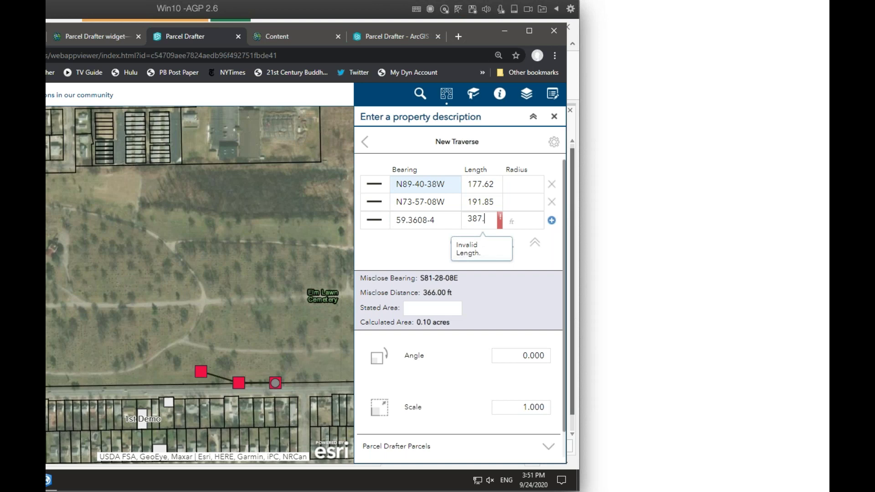
{"action": "type", "text": "10"}
{"action": "key", "text": "Return"}
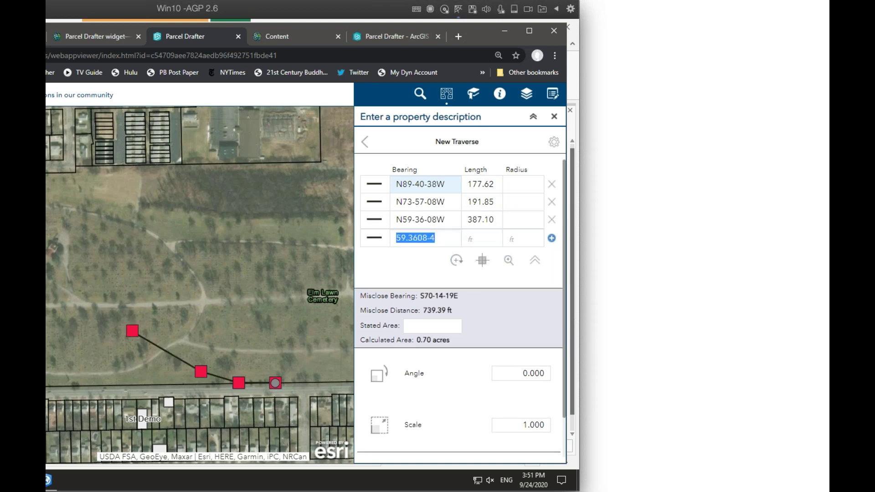
- Add the fourth course to the traverse with bearing 70.5608-4 and length 147.81 ft
{"action": "type", "text": "70."}
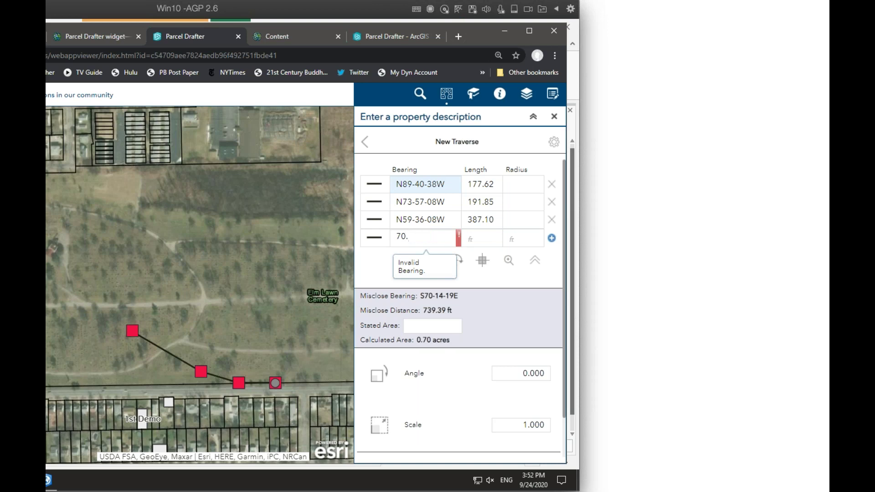
{"action": "type", "text": "5608-4"}
{"action": "key", "text": "Tab"}
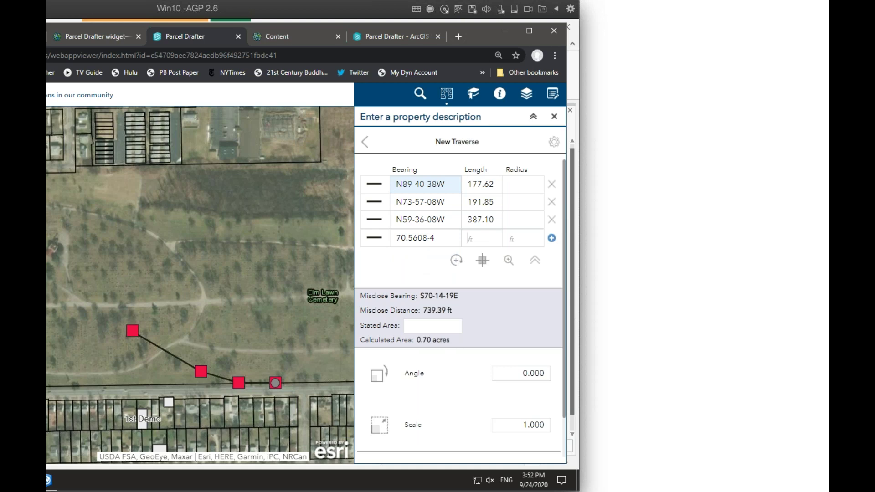
{"action": "type", "text": "147.81"}
{"action": "key", "text": "Return"}
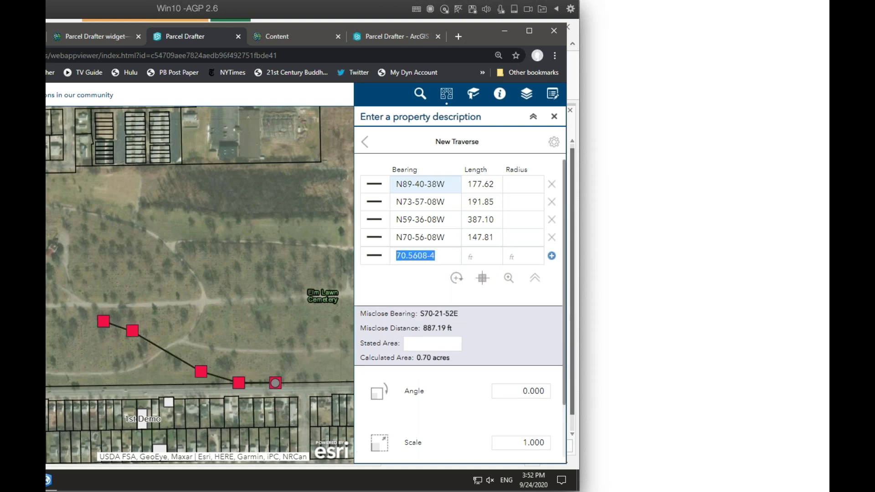
- Add the fifth course to the traverse with bearing 00.2652-4 and length 375.84 ft
{"action": "type", "text": "00."}
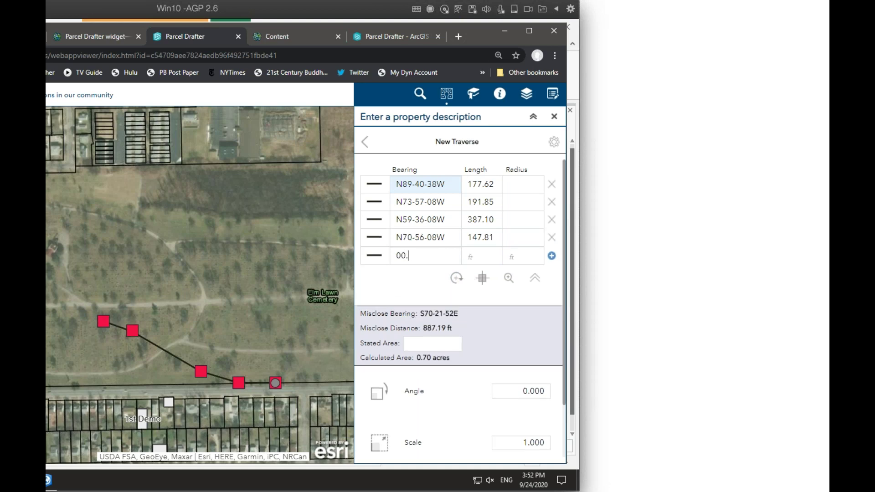
{"action": "type", "text": "2652-"}
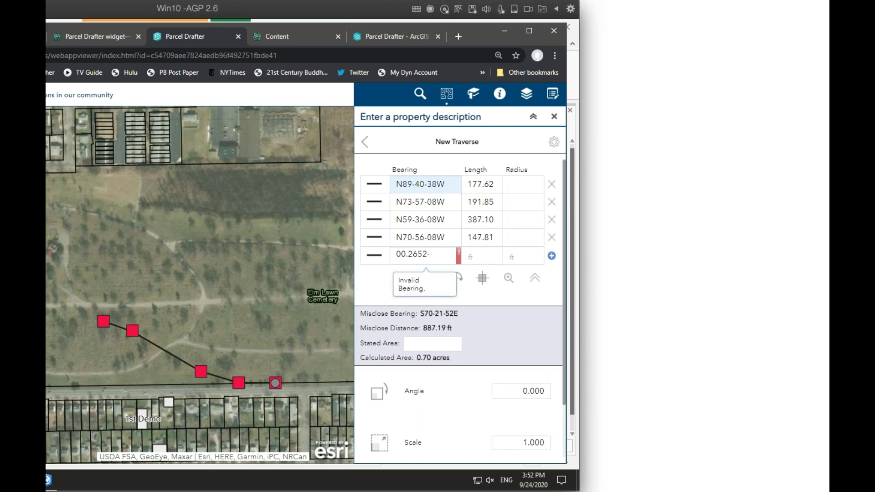
{"action": "type", "text": "4"}
{"action": "left_click", "coordinate": [468, 256]}
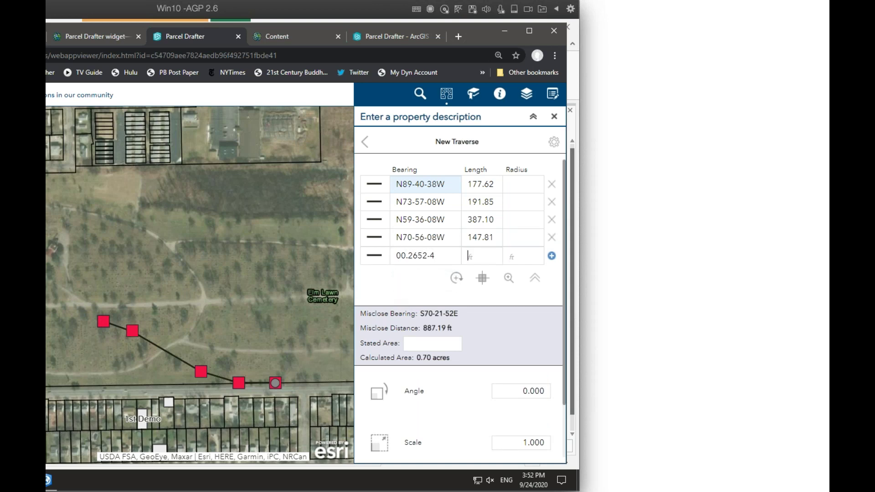
{"action": "type", "text": "375."}
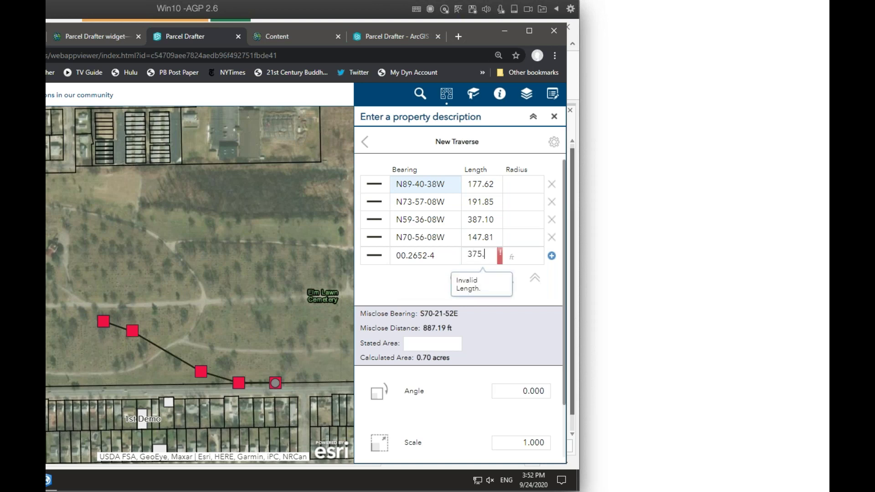
{"action": "type", "text": "84"}
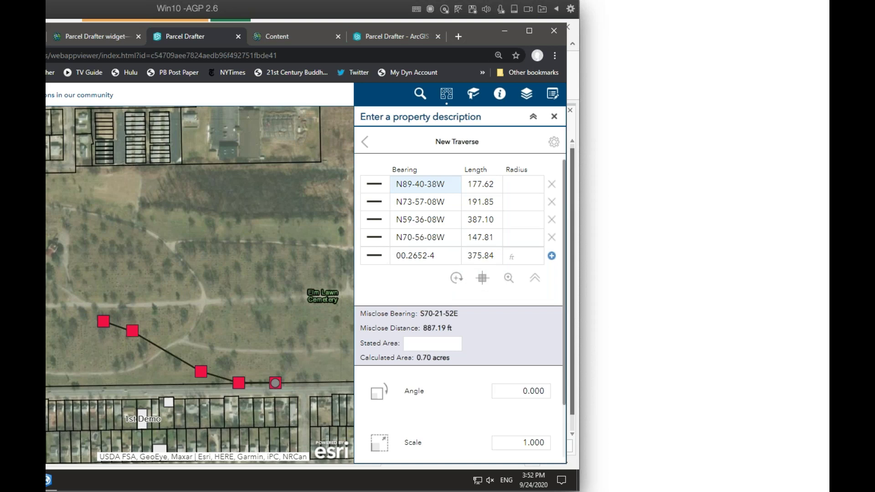
{"action": "key", "text": "Return"}
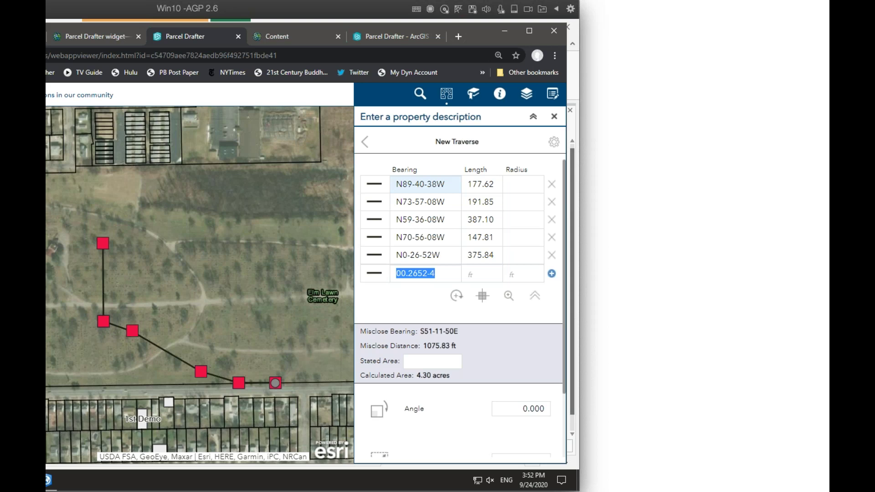
- Enter 73.3458-1 as the bearing of the traverse's sixth course
{"action": "type", "text": "73."}
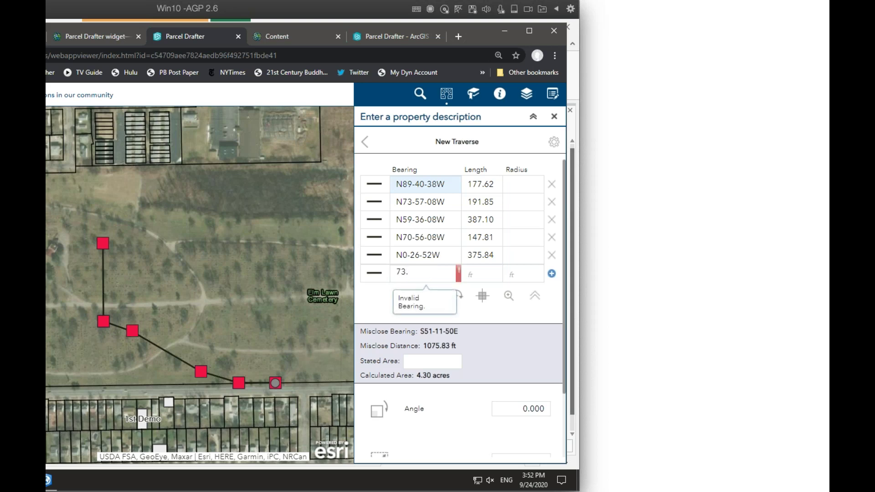
{"action": "type", "text": "345"}
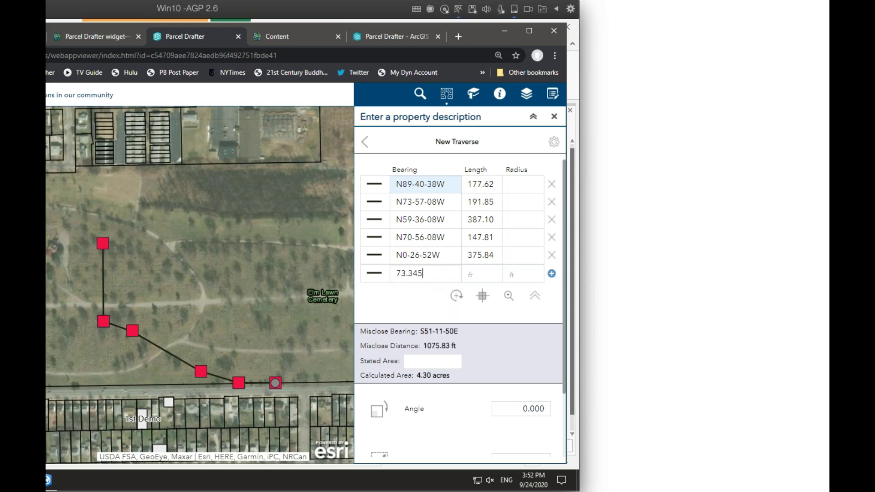
{"action": "type", "text": "8-"}
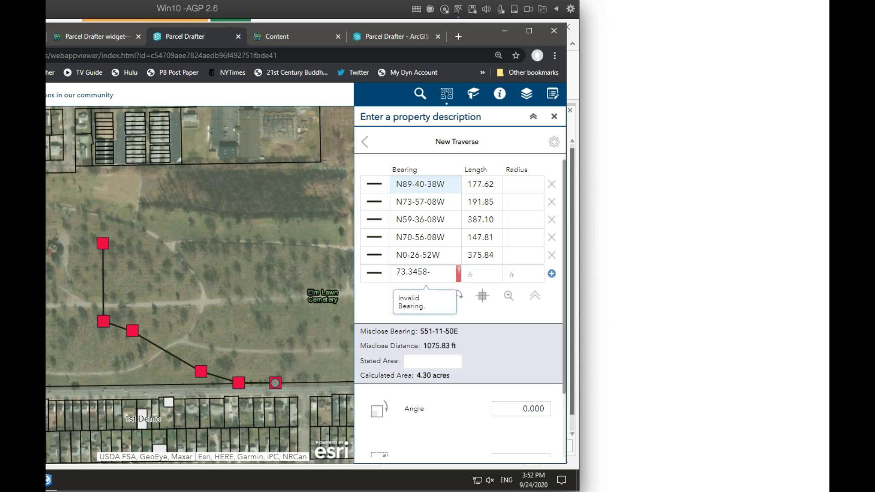
{"action": "type", "text": "1"}
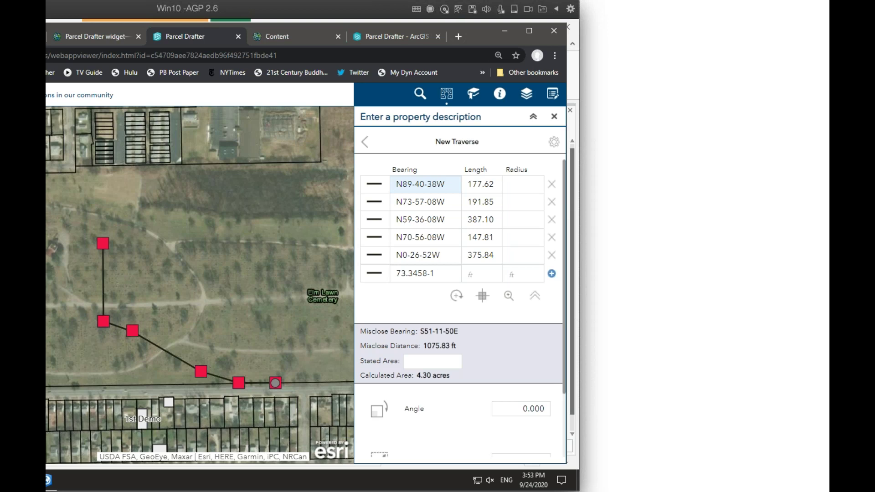
{"action": "type", "text": "cb"}
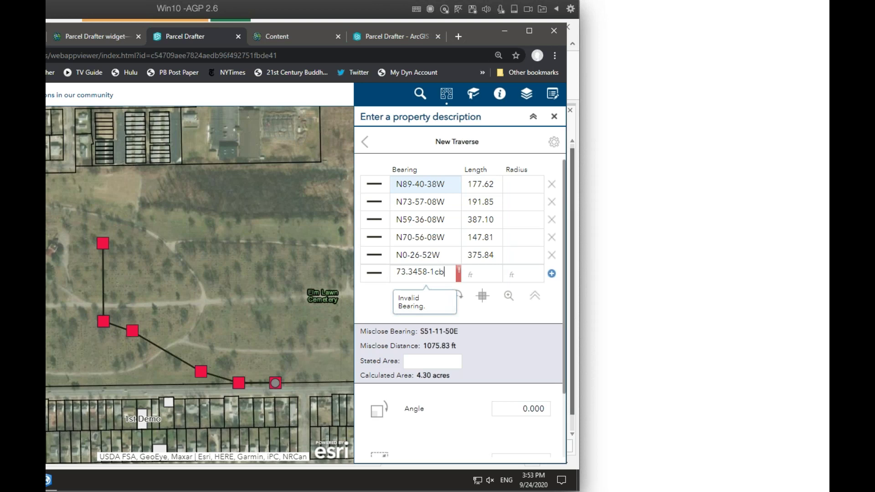
{"action": "key", "text": "BackSpace"}
{"action": "key", "text": "BackSpace"}
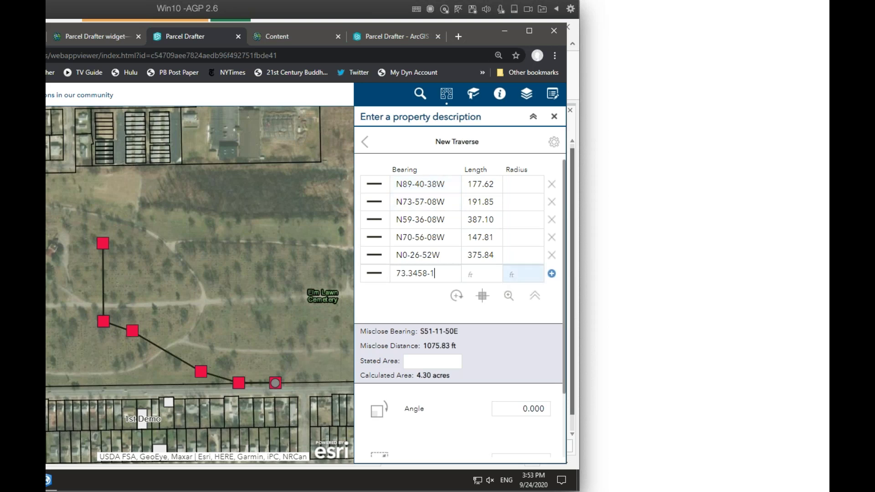
- Check which circular curve parameters the traverse settings use, and return to the course list
{"action": "left_click", "coordinate": [527, 276]}
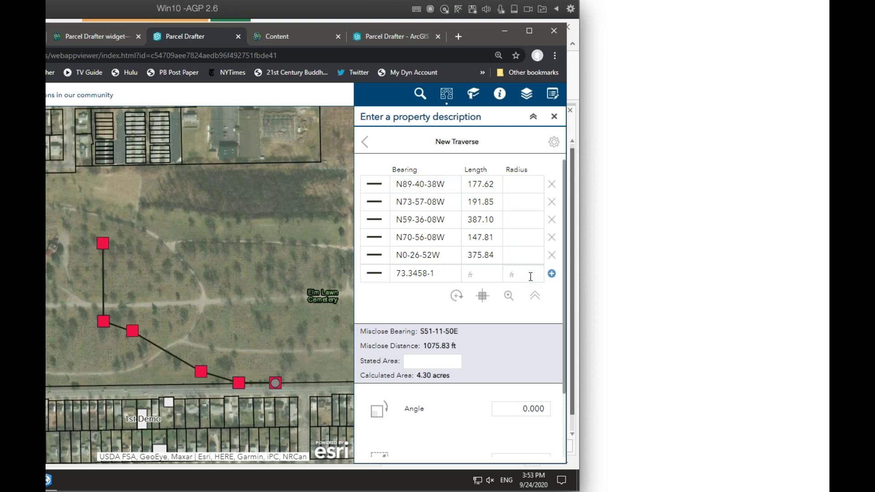
{"action": "key", "text": "shift+Tab"}
{"action": "left_click", "coordinate": [551, 144]}
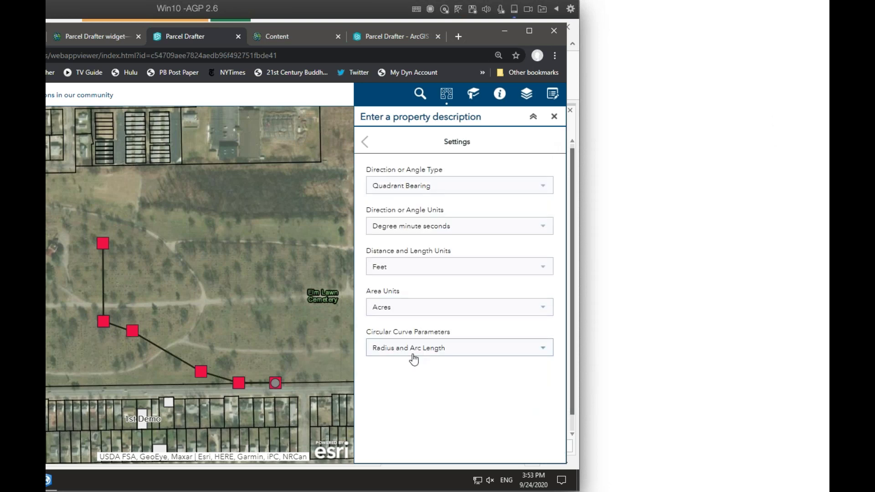
{"action": "left_click", "coordinate": [365, 142]}
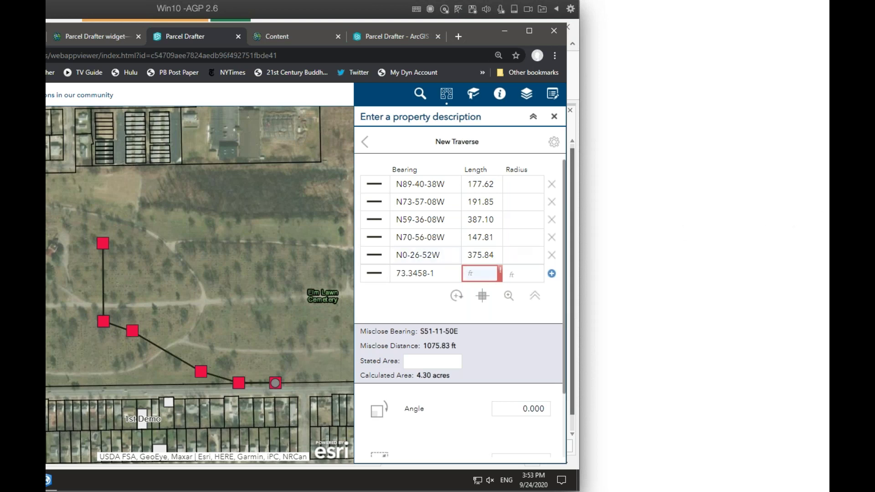
- Complete the traverse's sixth course as a curve with length 362.33 ft and radius -650 ft
{"action": "left_click", "coordinate": [478, 273]}
{"action": "type", "text": "362."}
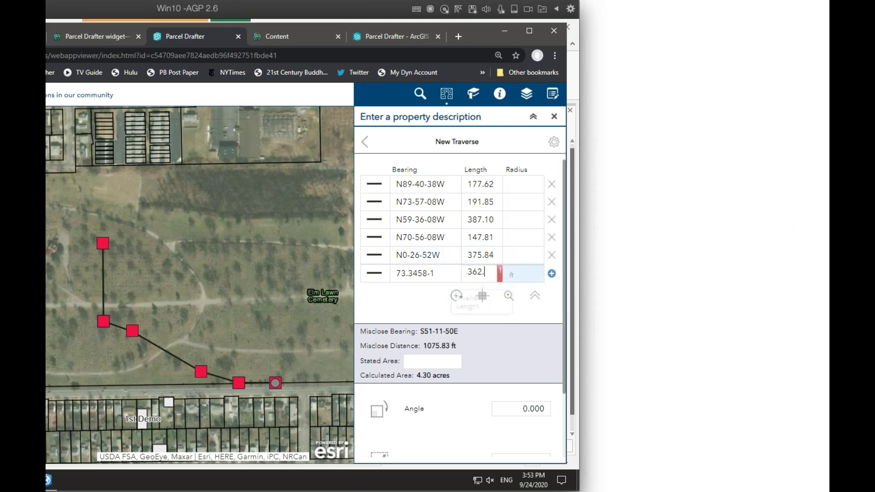
{"action": "type", "text": "33"}
{"action": "key", "text": "Tab"}
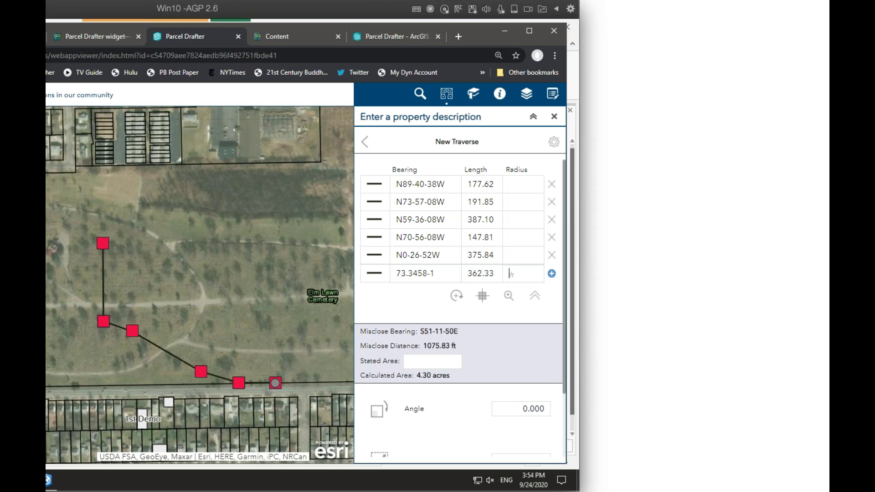
{"action": "type", "text": "-650"}
{"action": "key", "text": "Return"}
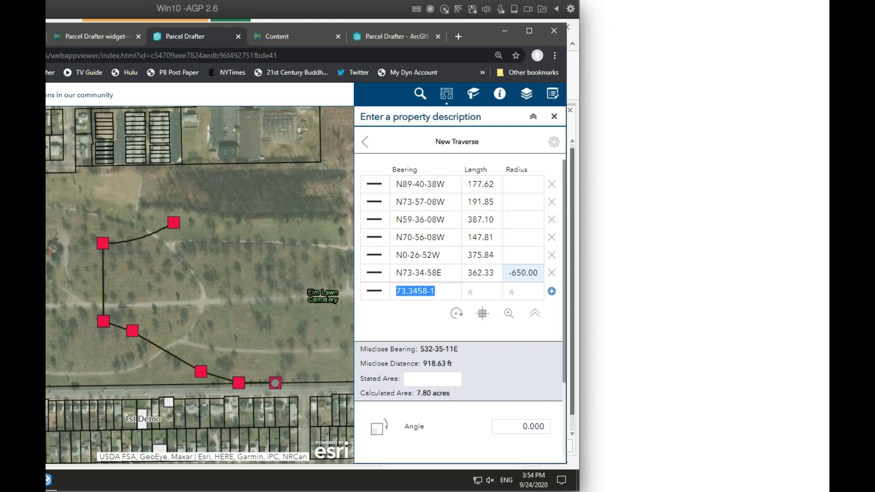
- Add the seventh course as a curve with bearing 89.3028-1, length 179.24 ft and radius 161.00 ft
{"action": "type", "text": "89."}
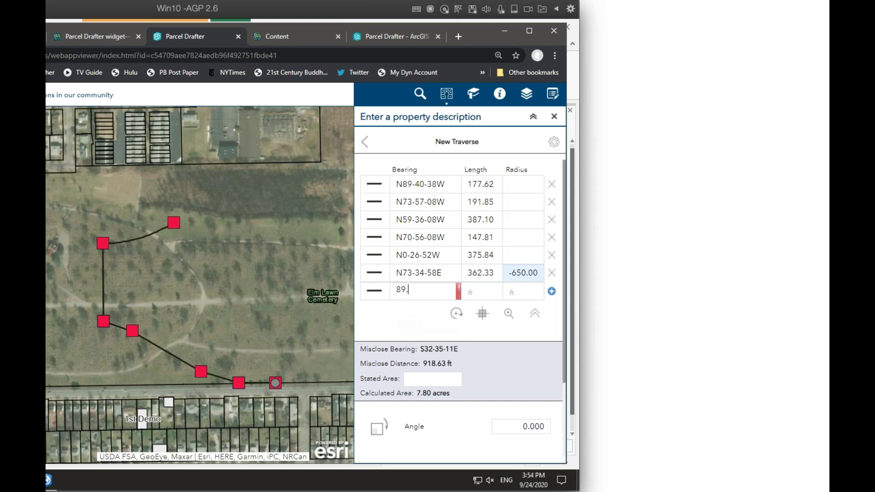
{"action": "type", "text": "3028-1"}
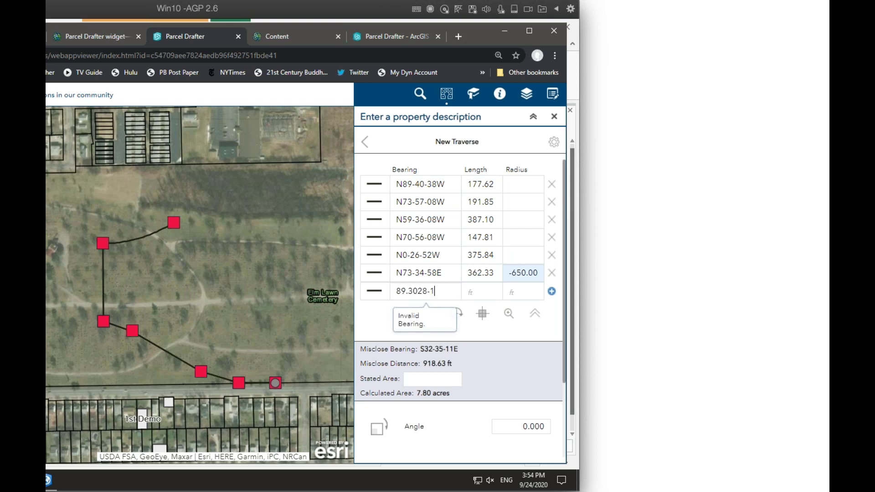
{"action": "key", "text": "Tab"}
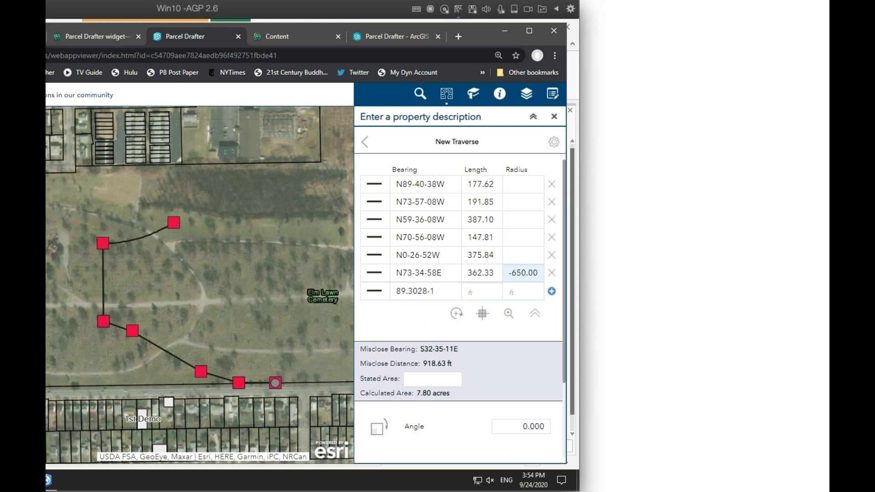
{"action": "type", "text": "179."}
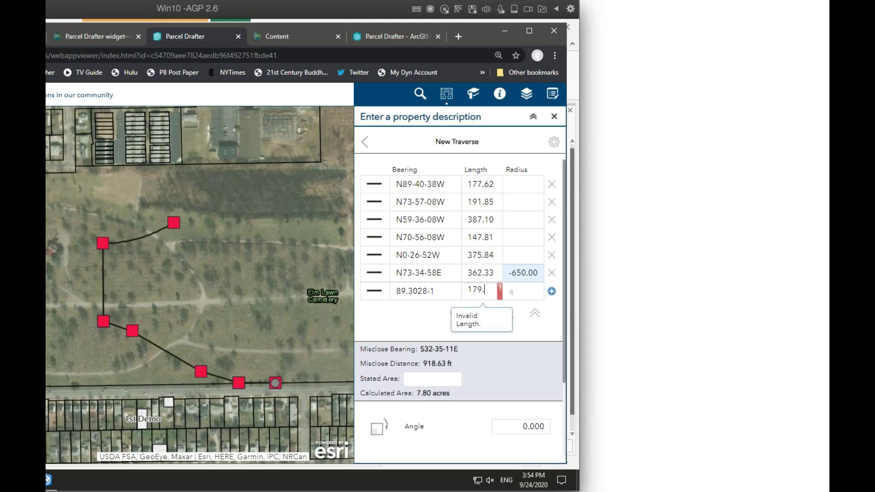
{"action": "type", "text": "24"}
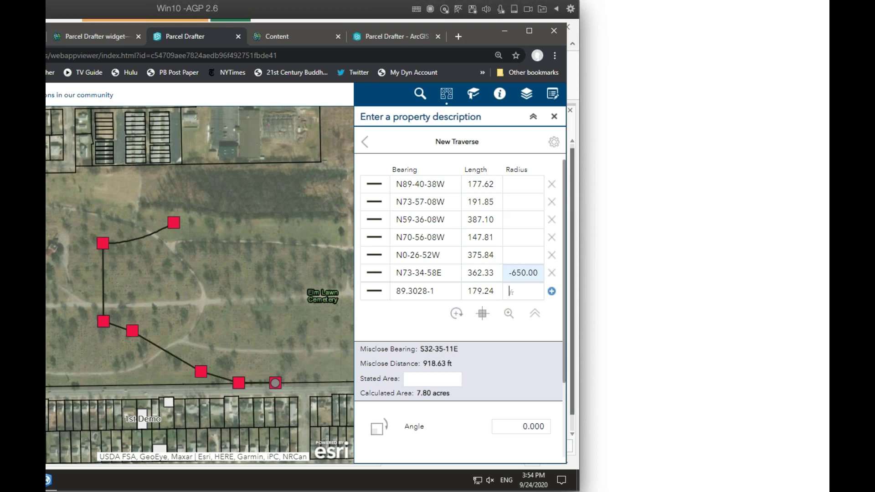
{"action": "type", "text": "161.00"}
{"action": "key", "text": "Return"}
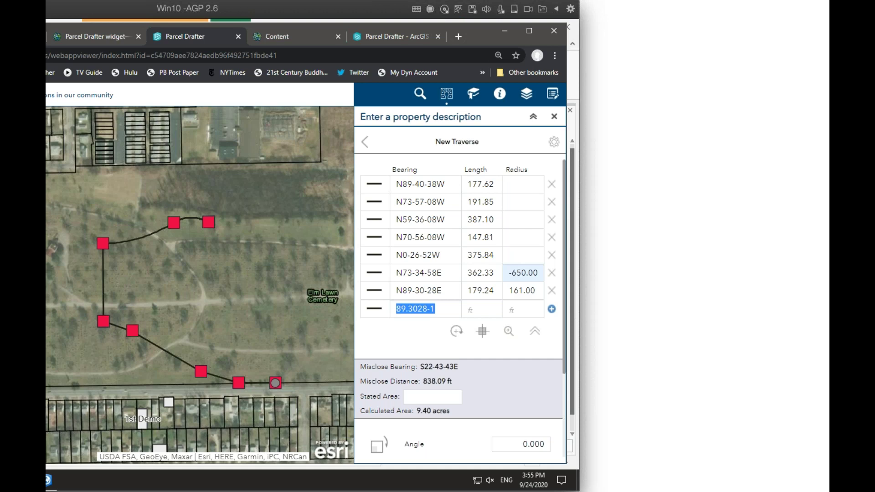
- Add the eighth course to the traverse with bearing 58.3552-2 and length 101 ft
{"action": "type", "text": "58.3"}
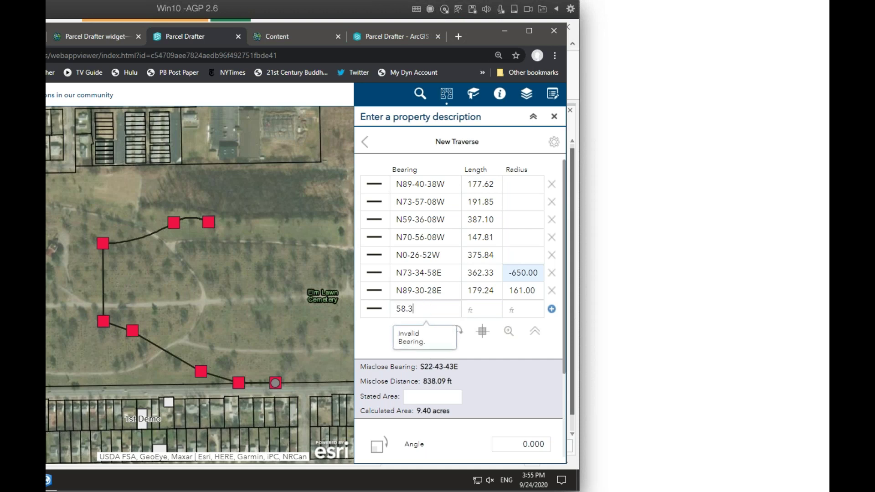
{"action": "type", "text": "5"}
{"action": "type", "text": "52-2"}
{"action": "key", "text": "Tab"}
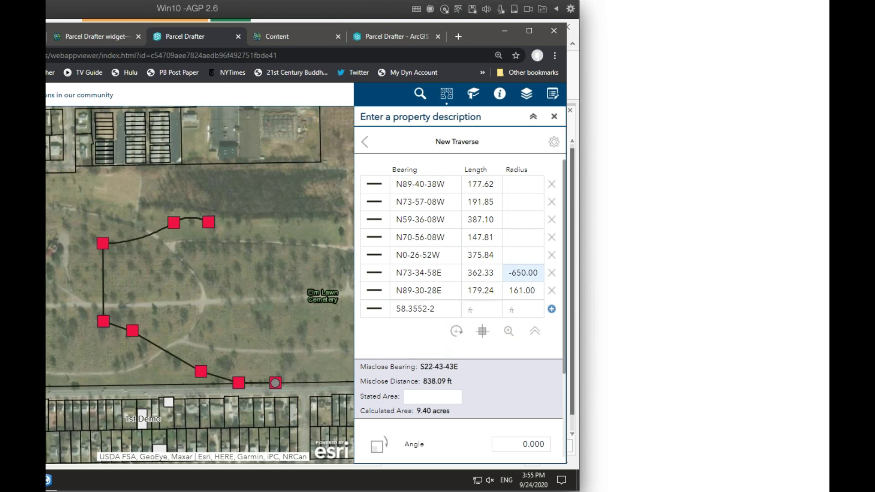
{"action": "type", "text": "101"}
{"action": "key", "text": "Return"}
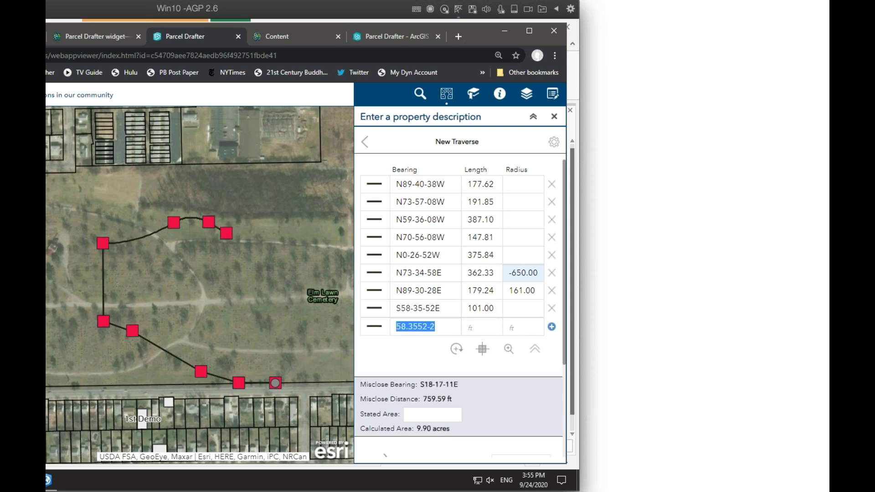
- Add the ninth course to the traverse with bearing 31.2408-1 and length 66 ft
{"action": "type", "text": "31"}
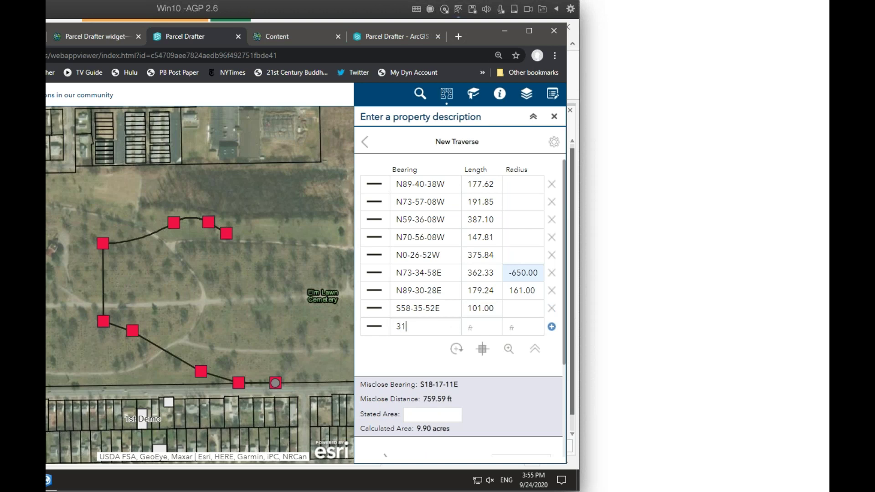
{"action": "type", "text": ".2408-"}
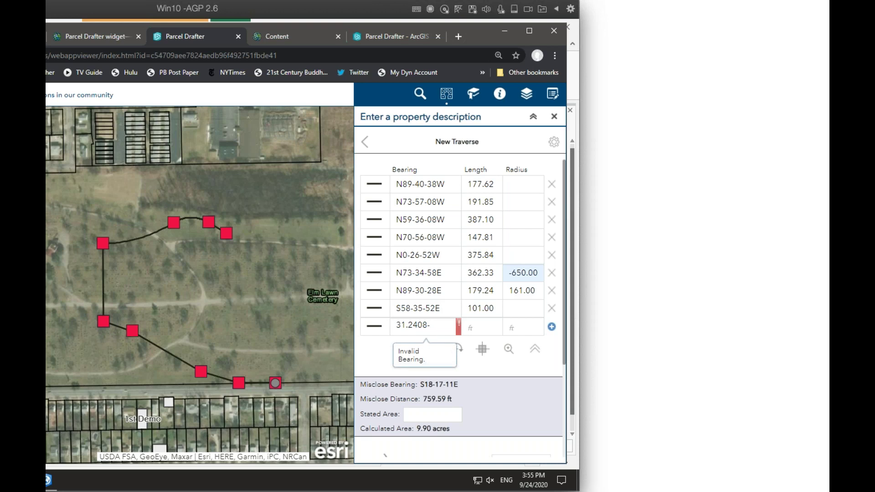
{"action": "type", "text": "1"}
{"action": "key", "text": "Tab"}
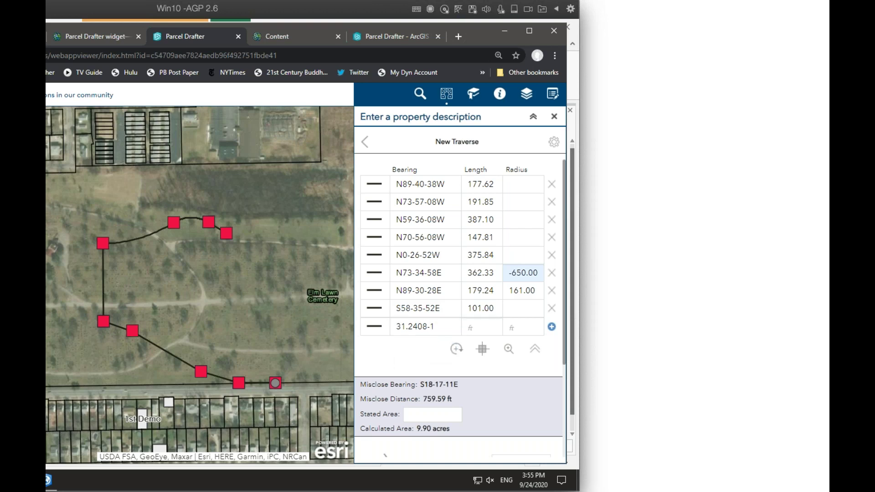
{"action": "type", "text": "66"}
{"action": "key", "text": "Return"}
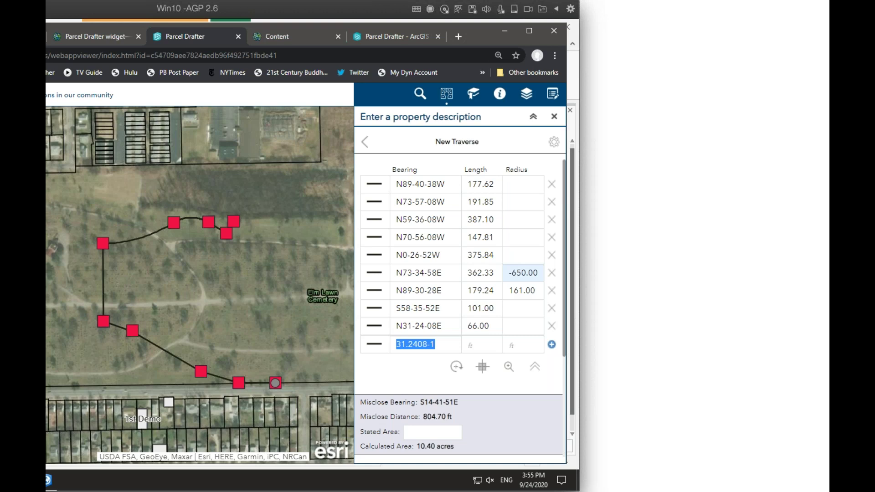
- Add the tenth course as a curve, starting its bearing with 19.1849, and the eleventh course as another curve heading northeast
{"action": "type", "text": "19.18"}
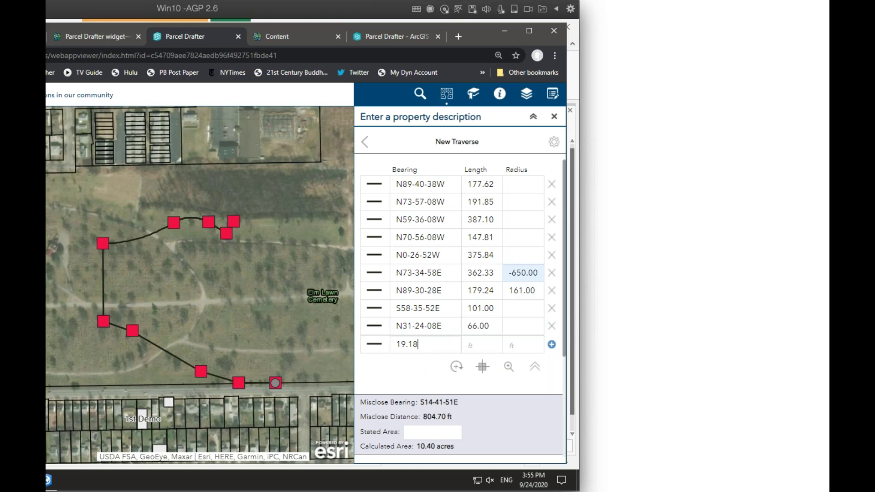
{"action": "type", "text": "49"}
{"action": "left_click", "coordinate": [649, 104]}
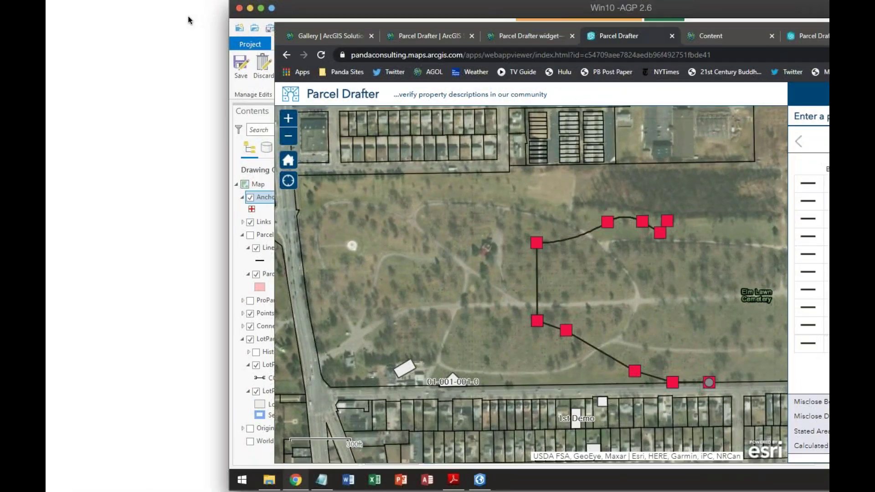
{"action": "left_click", "coordinate": [174, 18]}
{"action": "key", "text": "Return"}
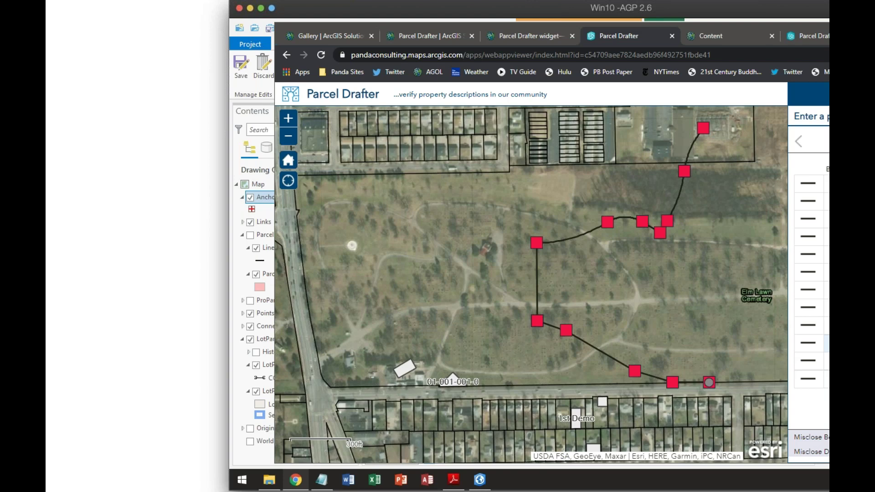
- Add the last three straight courses: N90-00-00E for 700.39 ft, S0-28-25W for 1221.69 ft and S89-35-32W for 661.32 ft
{"action": "key", "text": "Return"}
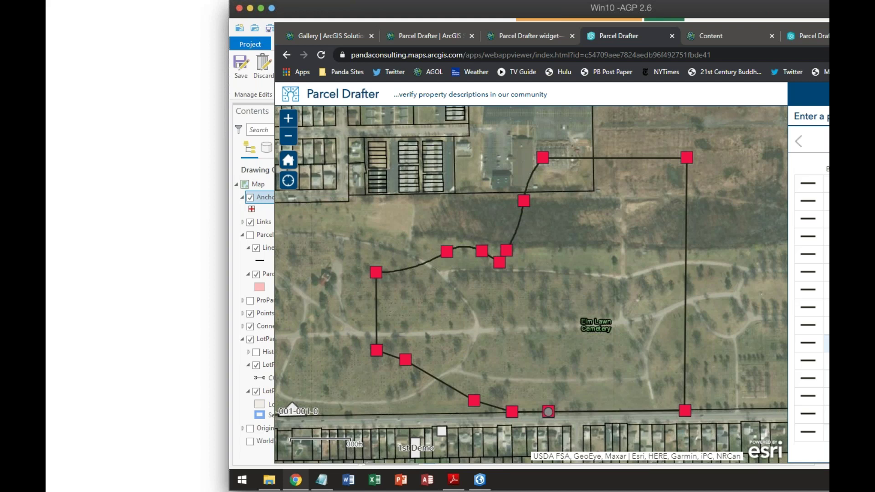
{"action": "scroll", "coordinate": [809, 297], "scroll_direction": "down", "scroll_amount": 5}
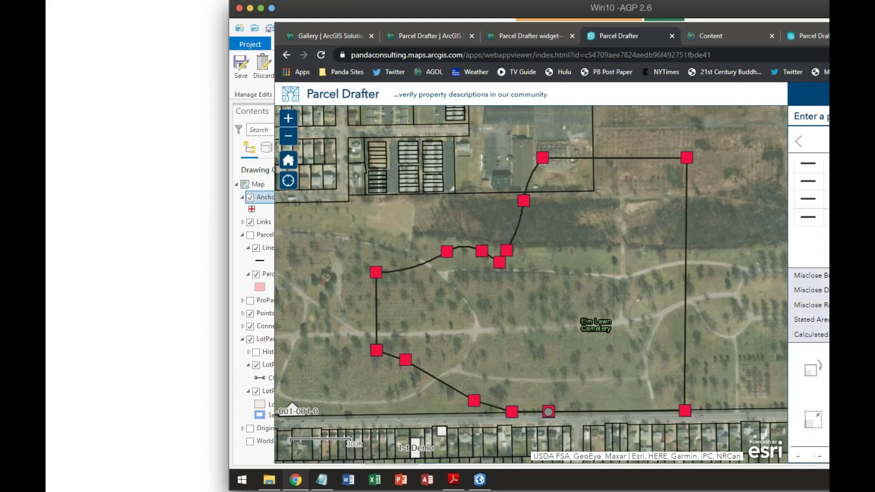
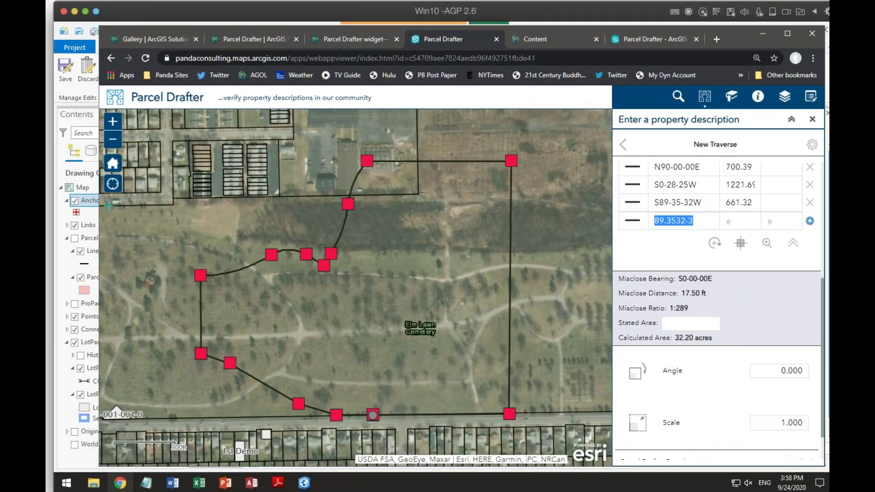
- Enter CSM as the parcel name in the parcel attributes and try to save the traverse, declining to save only the parcel lines
{"action": "key", "text": "alt+Tab"}
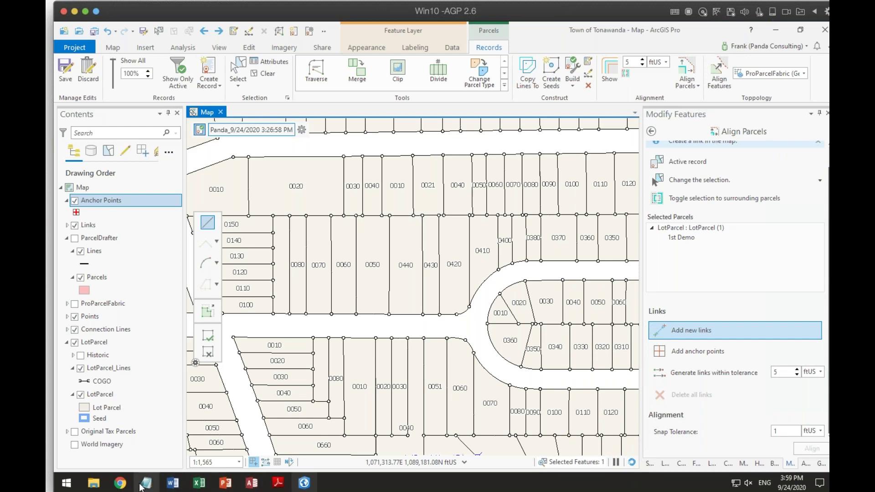
{"action": "left_click", "coordinate": [120, 482]}
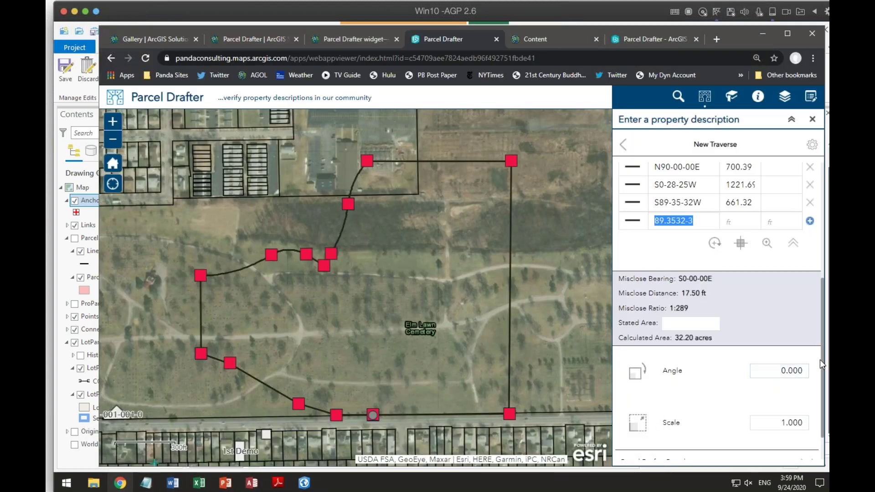
{"action": "scroll", "coordinate": [819, 417], "scroll_direction": "down", "scroll_amount": 1}
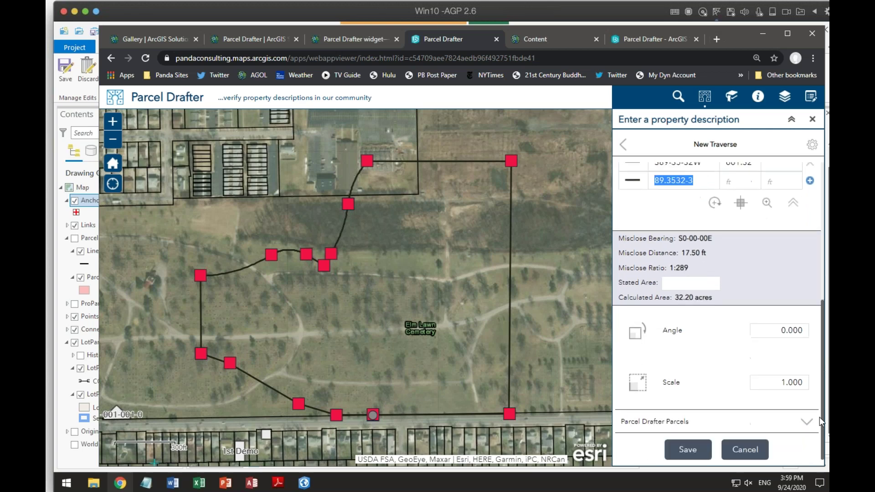
{"action": "left_click", "coordinate": [797, 431]}
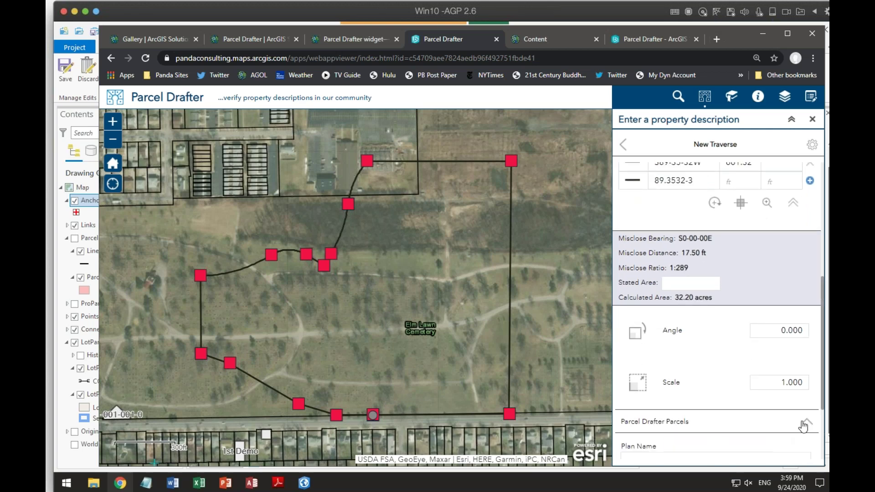
{"action": "scroll", "coordinate": [709, 435], "scroll_direction": "down", "scroll_amount": 3}
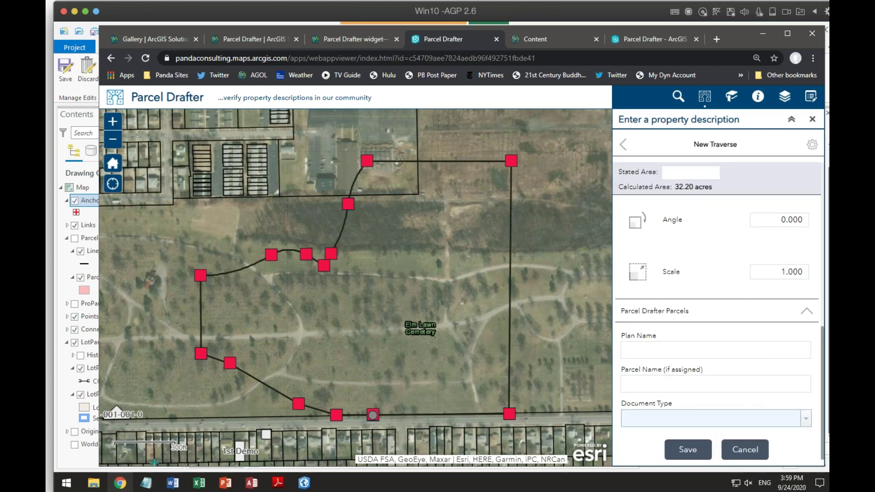
{"action": "left_click", "coordinate": [674, 384]}
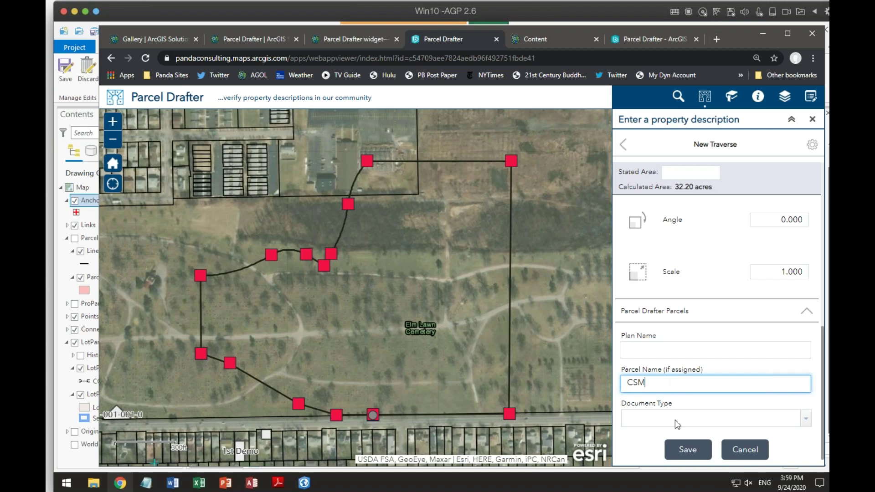
{"action": "left_click", "coordinate": [688, 453]}
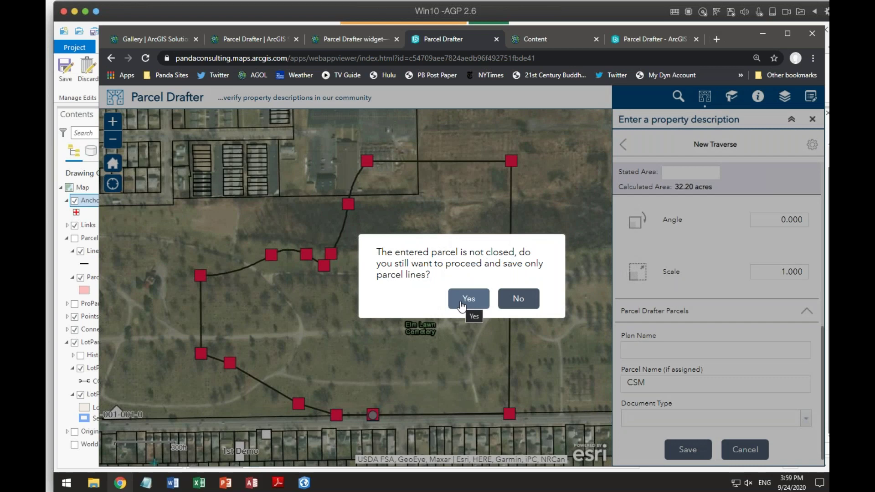
{"action": "left_click", "coordinate": [518, 299]}
- Replace the last course, S89-35-32W, with one digitized on the map back to the traverse's starting point
{"action": "scroll", "coordinate": [718, 337], "scroll_direction": "up", "scroll_amount": 4}
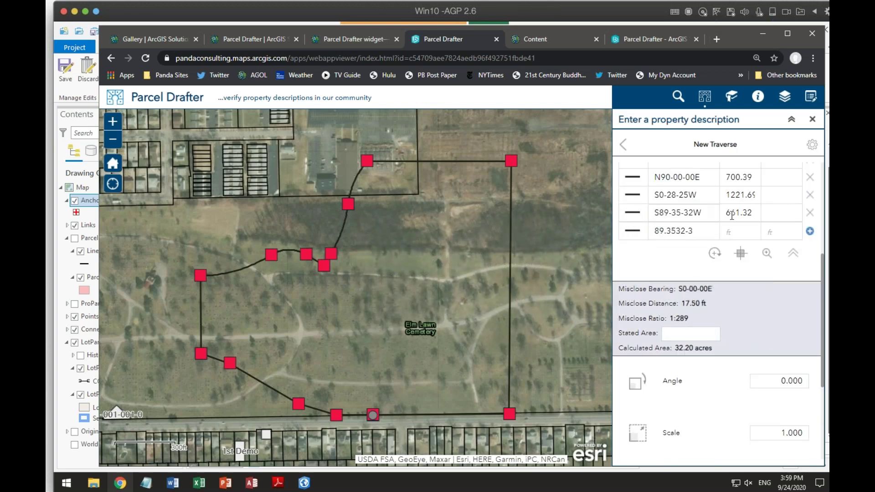
{"action": "left_click", "coordinate": [810, 214]}
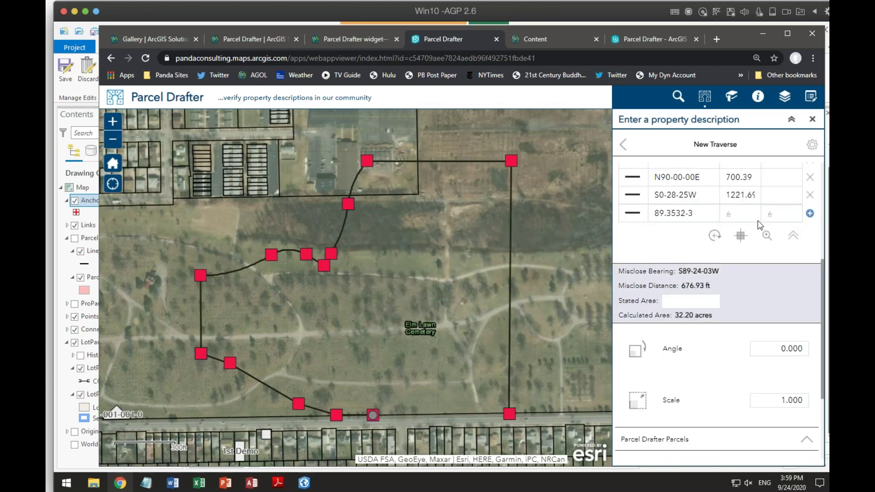
{"action": "left_click", "coordinate": [706, 214]}
{"action": "left_click", "coordinate": [740, 235]}
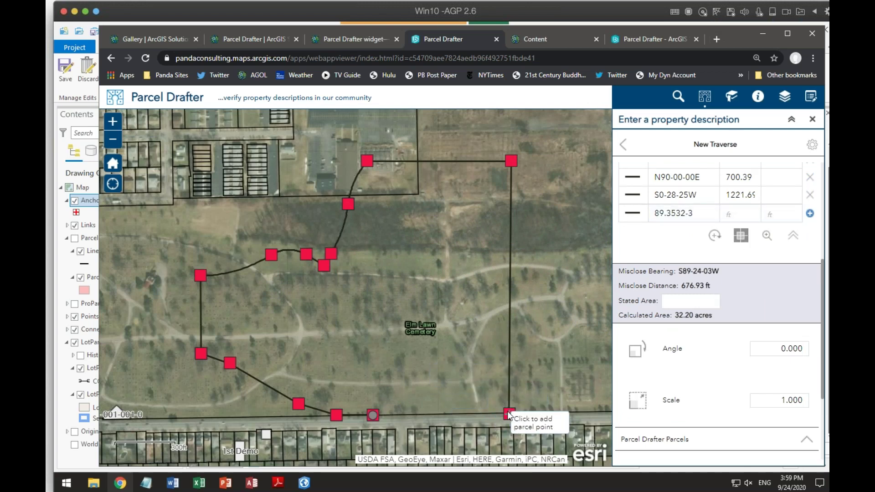
{"action": "left_click", "coordinate": [401, 418]}
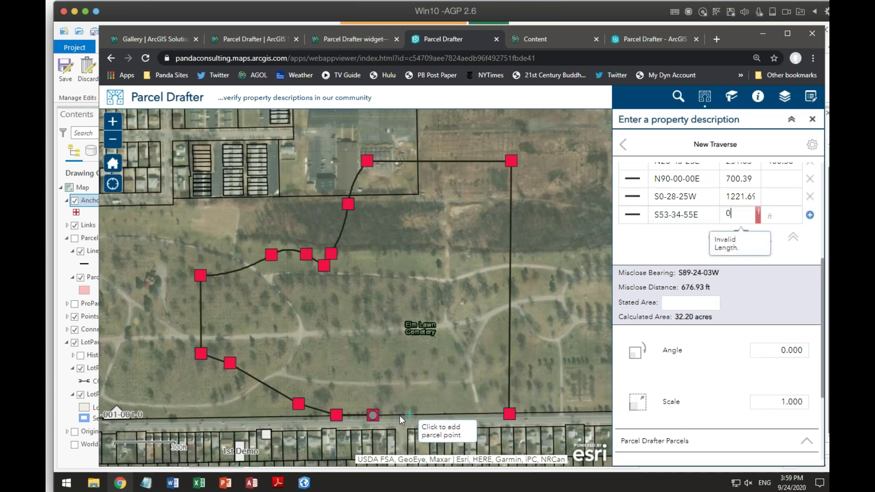
{"action": "left_click", "coordinate": [374, 416]}
{"action": "scroll", "coordinate": [724, 321], "scroll_direction": "down", "scroll_amount": 2}
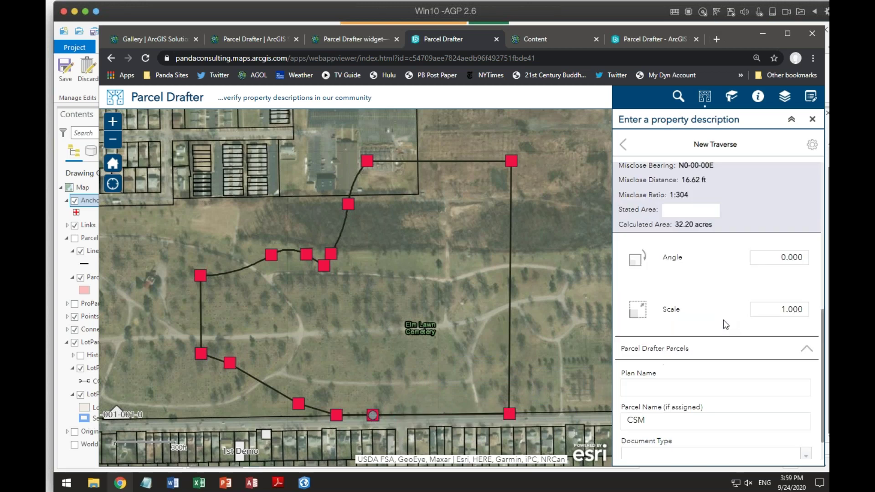
{"action": "scroll", "coordinate": [723, 320], "scroll_direction": "up", "scroll_amount": 2}
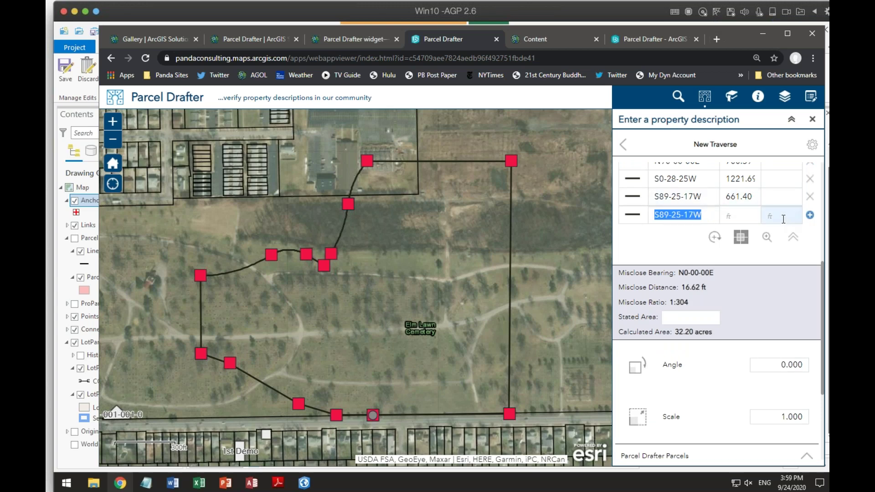
{"action": "left_click", "coordinate": [772, 196]}
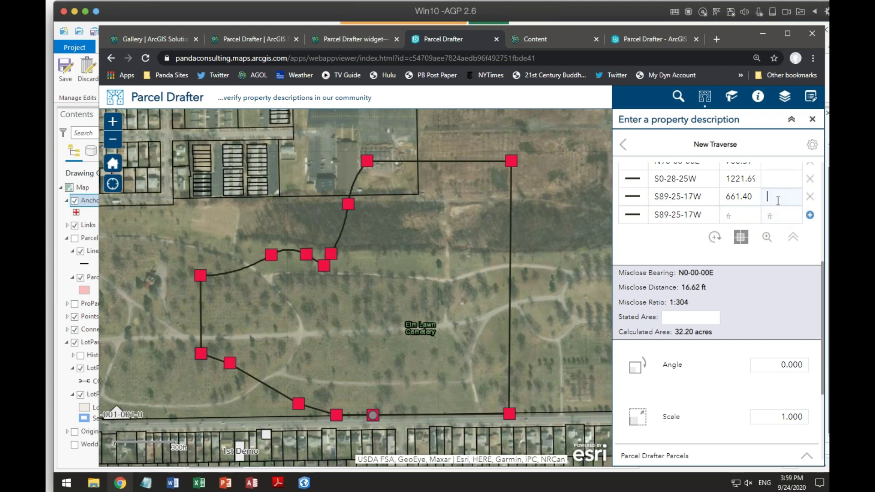
{"action": "left_click", "coordinate": [631, 218]}
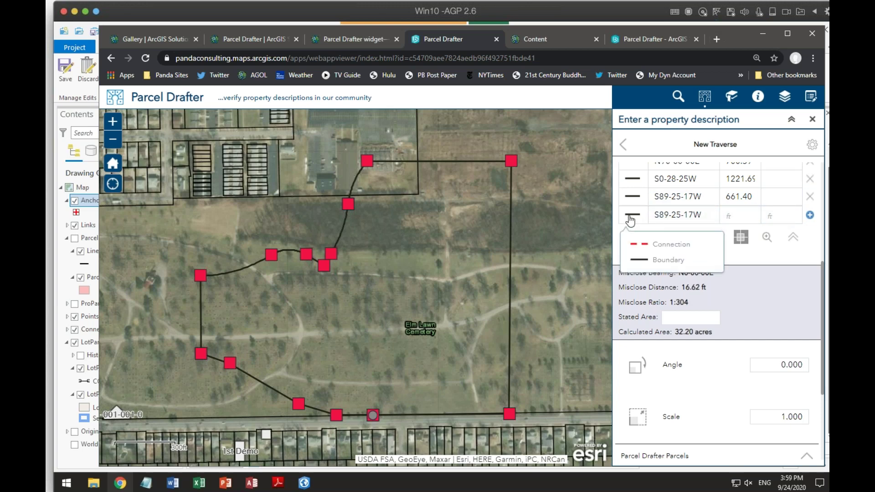
{"action": "left_click", "coordinate": [811, 255]}
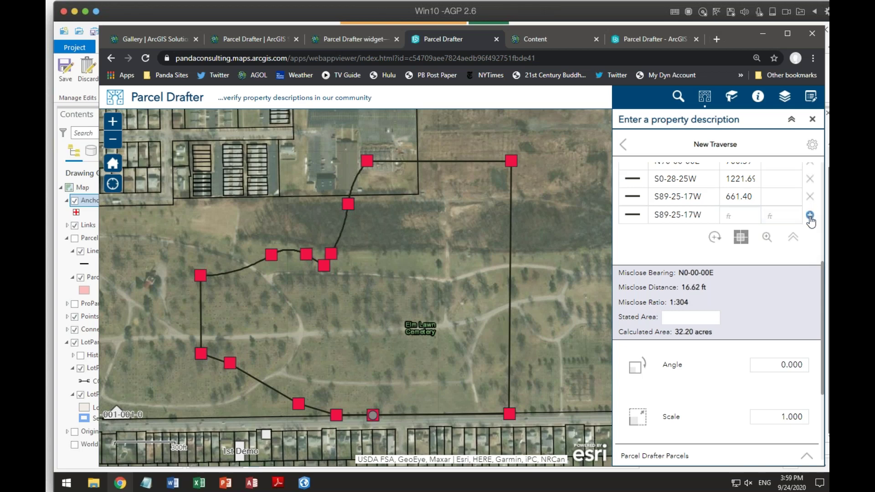
- Delete the last S89-25-17W course and digitize it again on the map back to the traverse's starting point
{"action": "left_click", "coordinate": [810, 199]}
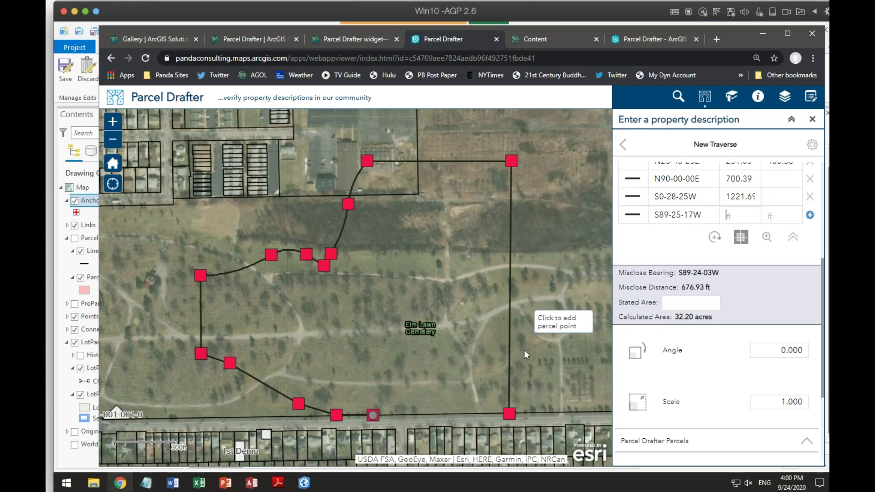
{"action": "left_click", "coordinate": [741, 239]}
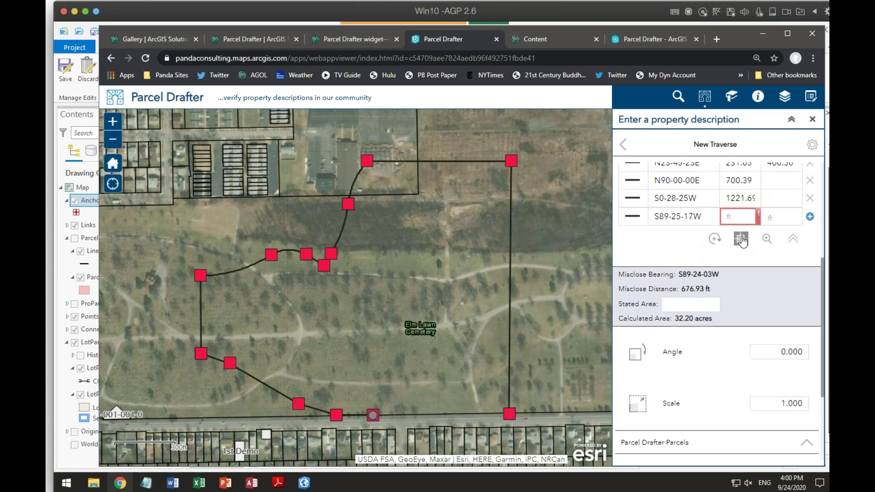
{"action": "left_click", "coordinate": [741, 239]}
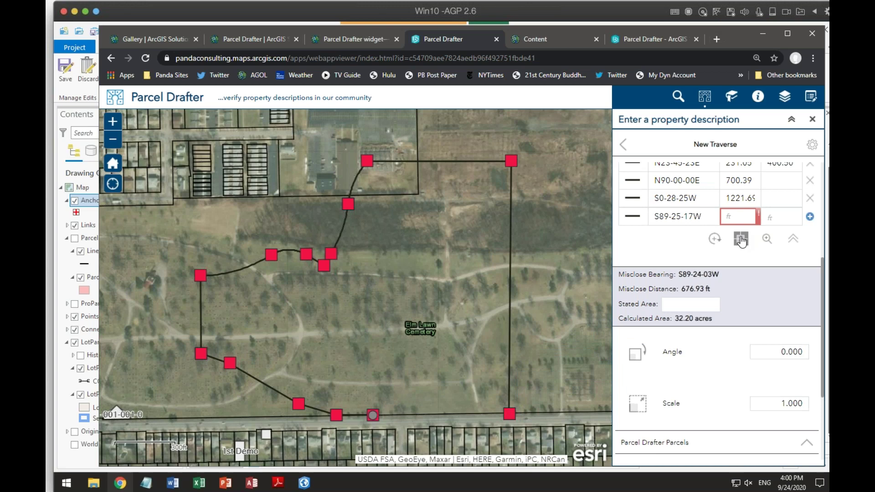
{"action": "left_click", "coordinate": [372, 416]}
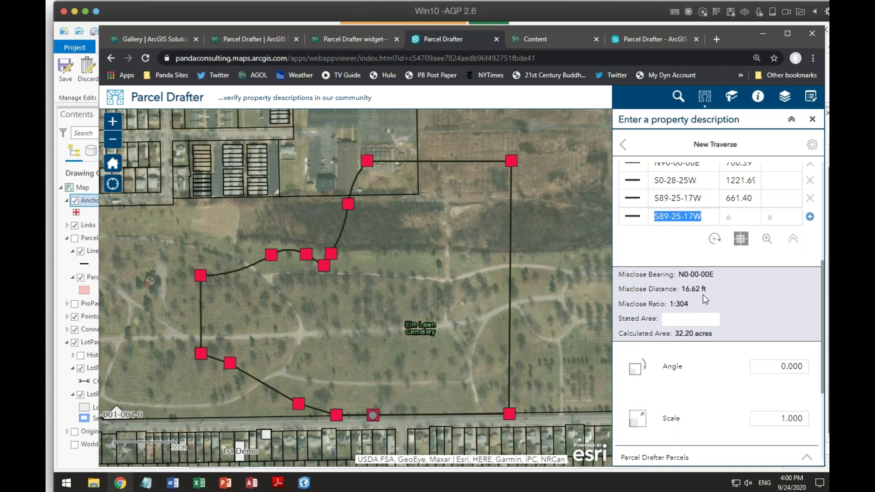
- Save the CSM traverse, accepting to save only the parcel lines
{"action": "scroll", "coordinate": [705, 299], "scroll_direction": "down", "scroll_amount": 2}
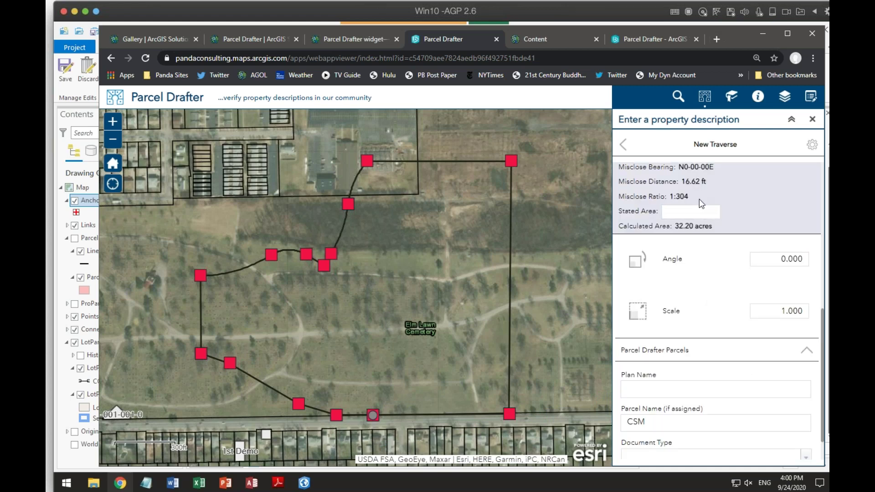
{"action": "scroll", "coordinate": [699, 199], "scroll_direction": "up", "scroll_amount": 3}
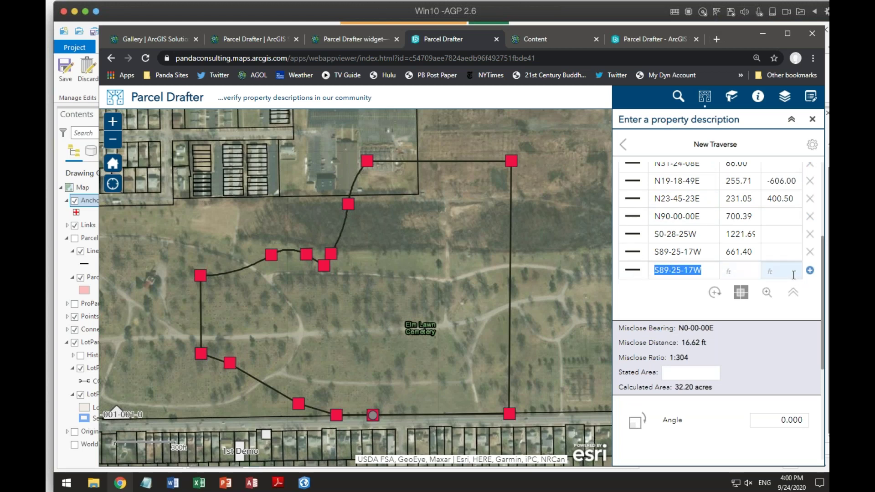
{"action": "scroll", "coordinate": [793, 275], "scroll_direction": "down", "scroll_amount": 5}
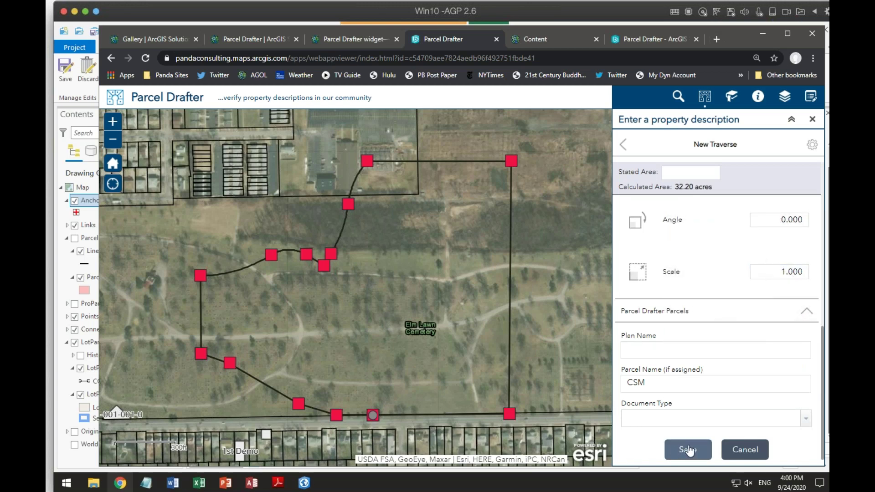
{"action": "left_click", "coordinate": [689, 450]}
{"action": "left_click", "coordinate": [469, 298]}
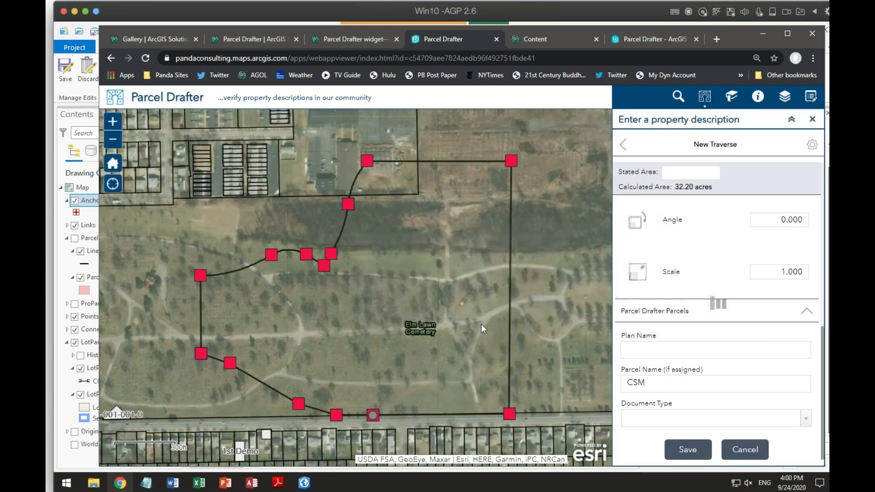
{"action": "left_click", "coordinate": [526, 288]}
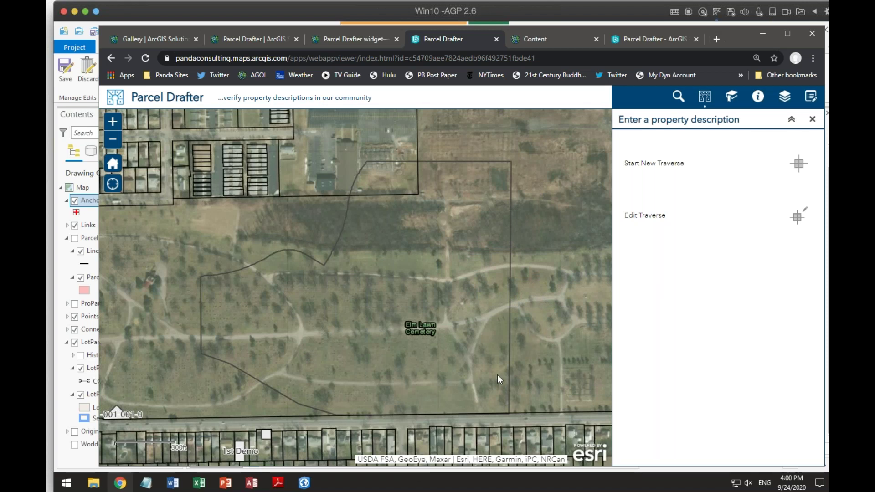
- Switch to the Town of Tonawanda map in ArcGIS Pro and turn on the ParcelDrafter layer
{"action": "mouse_move", "coordinate": [304, 486]}
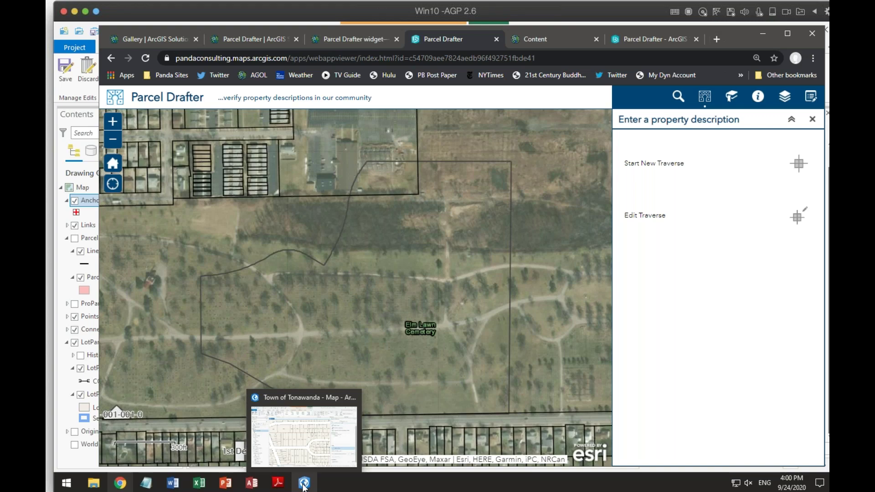
{"action": "left_click", "coordinate": [304, 485]}
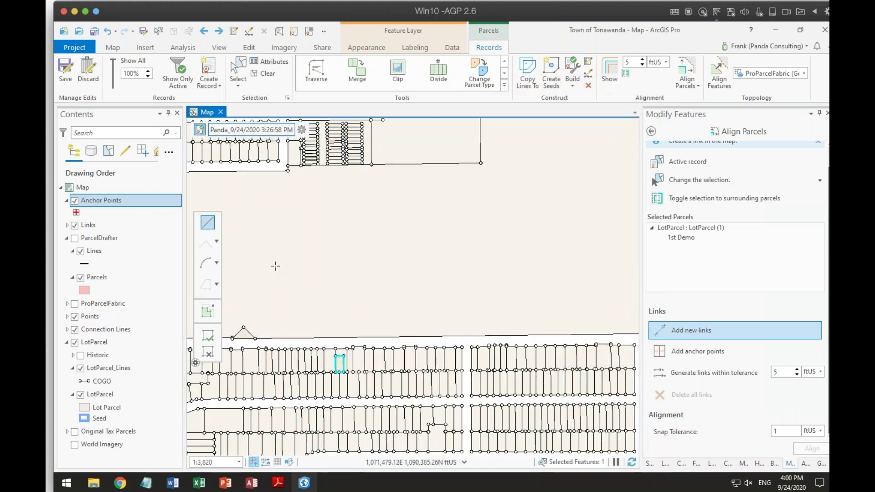
{"action": "left_click", "coordinate": [74, 237]}
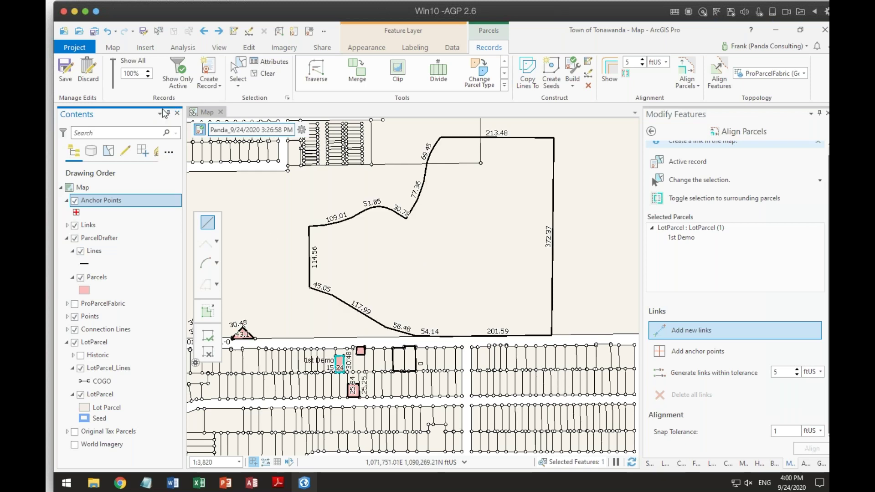
- Select the features around the CSM traverse with a box and remove surrounding parcel fabric features from the selection
{"action": "left_click", "coordinate": [242, 78]}
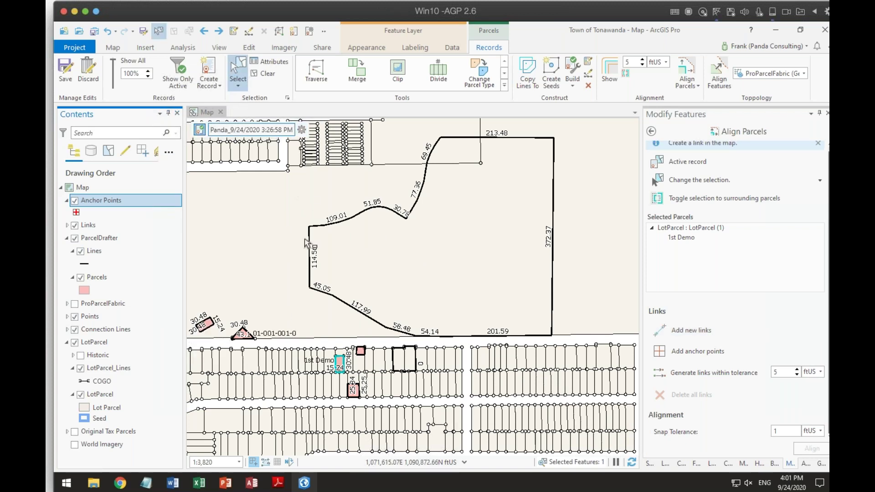
{"action": "left_click_drag", "start_coordinate": [580, 343], "coordinate": [298, 130]}
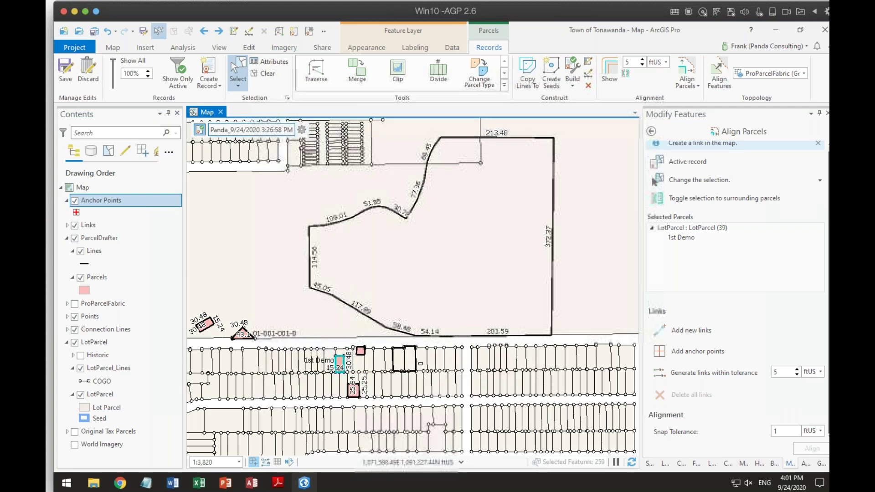
{"action": "left_click", "coordinate": [691, 330]}
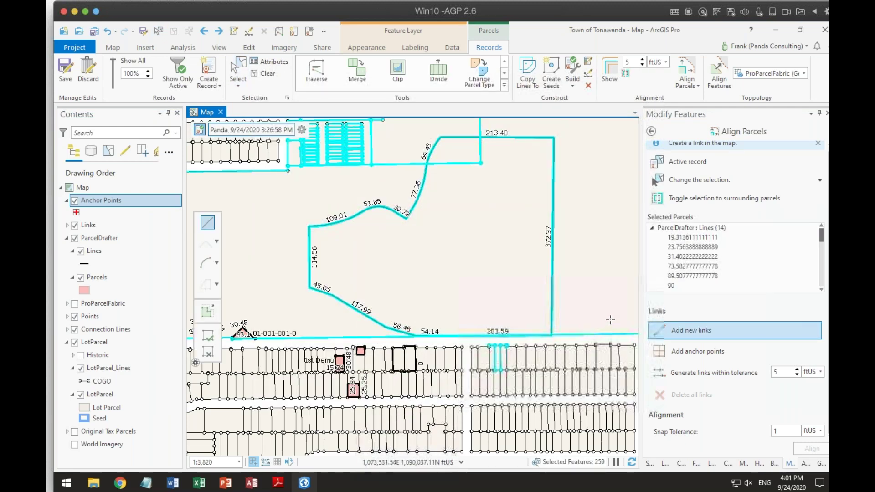
{"action": "left_click", "coordinate": [600, 279]}
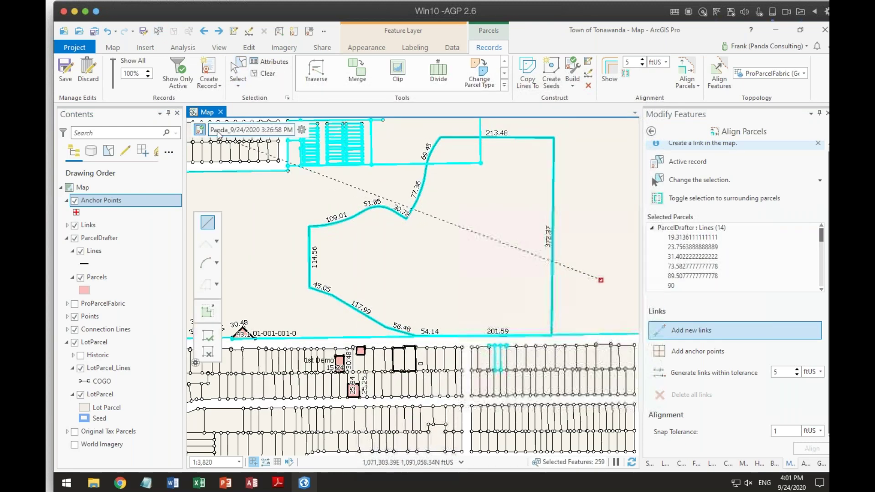
{"action": "left_click", "coordinate": [237, 72]}
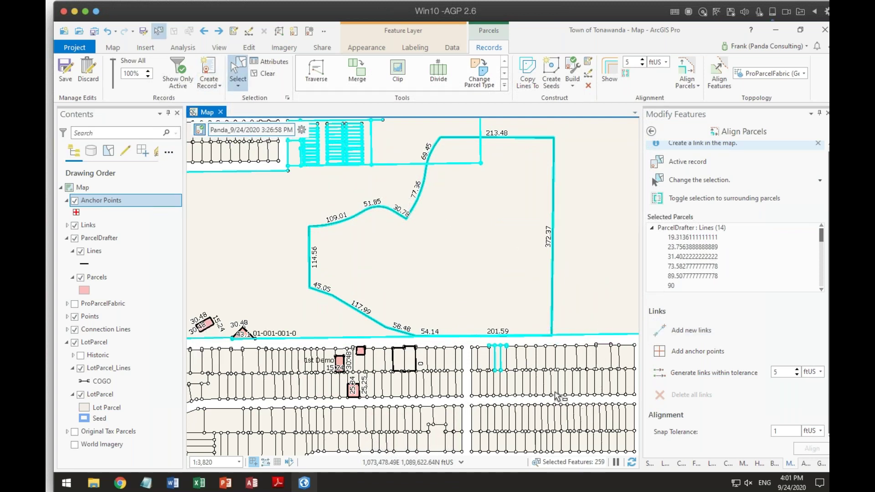
{"action": "left_click", "coordinate": [691, 330]}
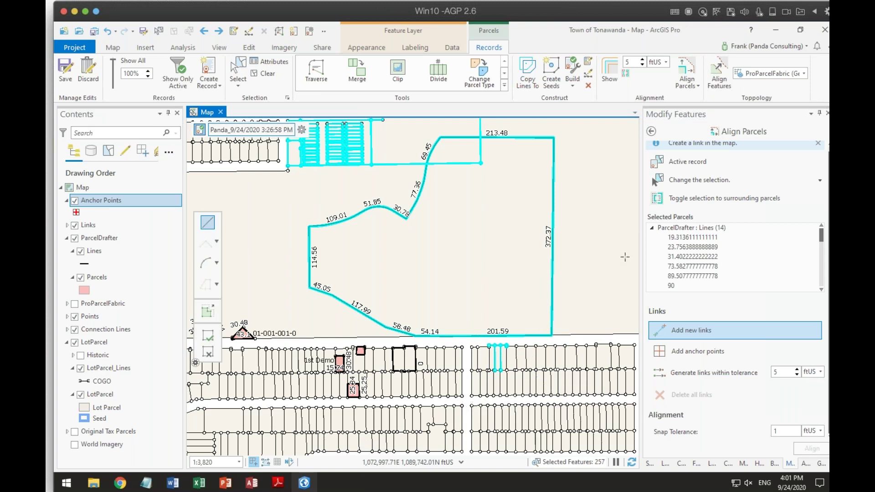
{"action": "left_click", "coordinate": [238, 72]}
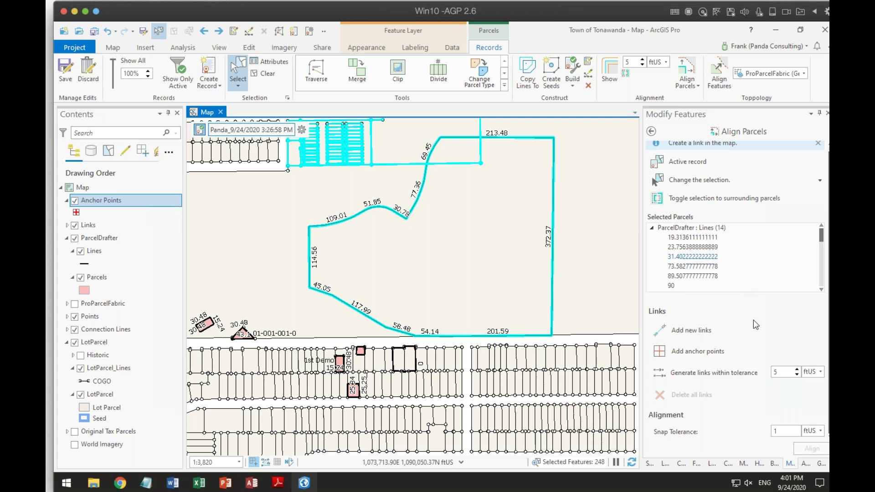
- Reduce the selection to only the ParcelDrafter lines in the feature attributes
{"action": "left_click", "coordinate": [805, 463]}
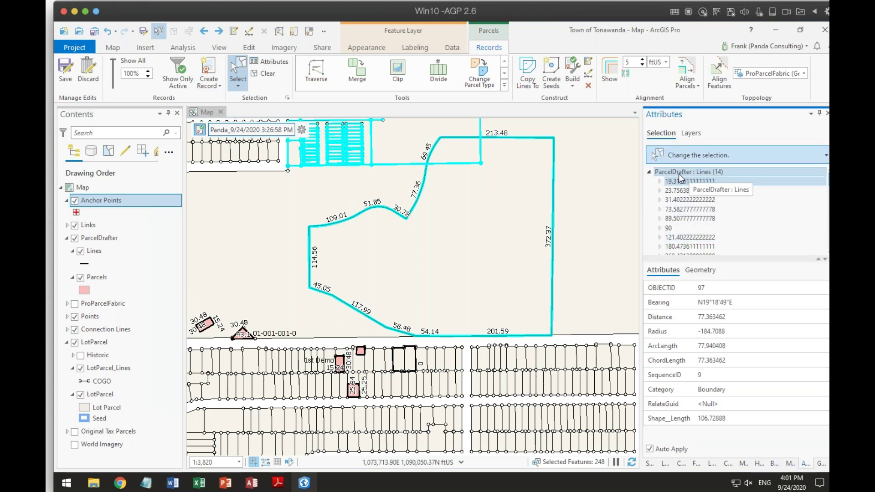
{"action": "right_click", "coordinate": [680, 172]}
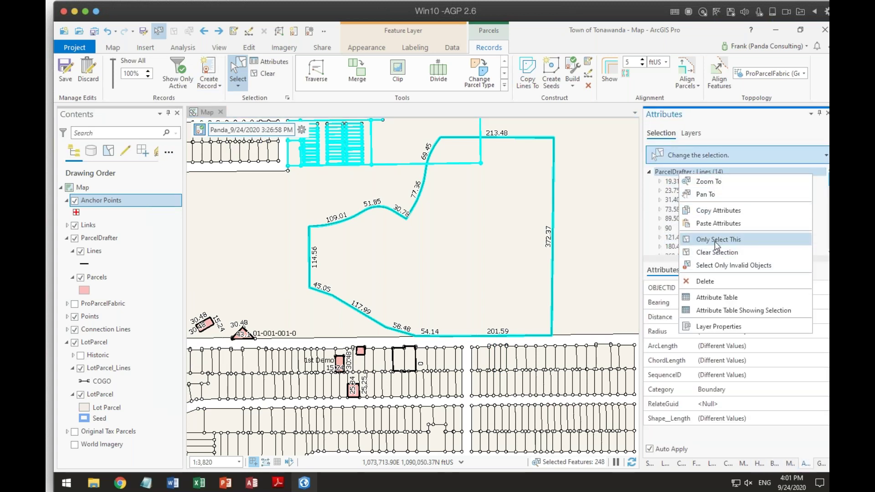
{"action": "left_click", "coordinate": [719, 240]}
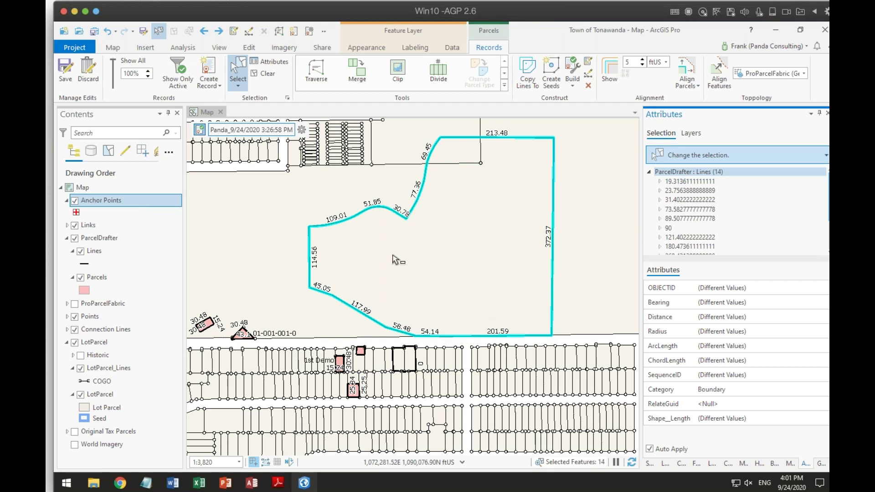
- Select the features at the traverse's 201.59 south line and turn off the LotParcel layer
{"action": "left_click", "coordinate": [556, 68]}
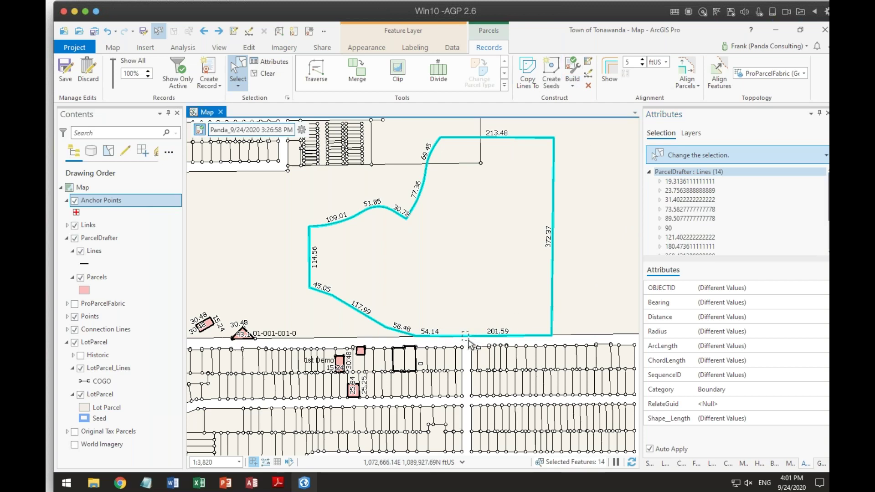
{"action": "left_click", "coordinate": [469, 341]}
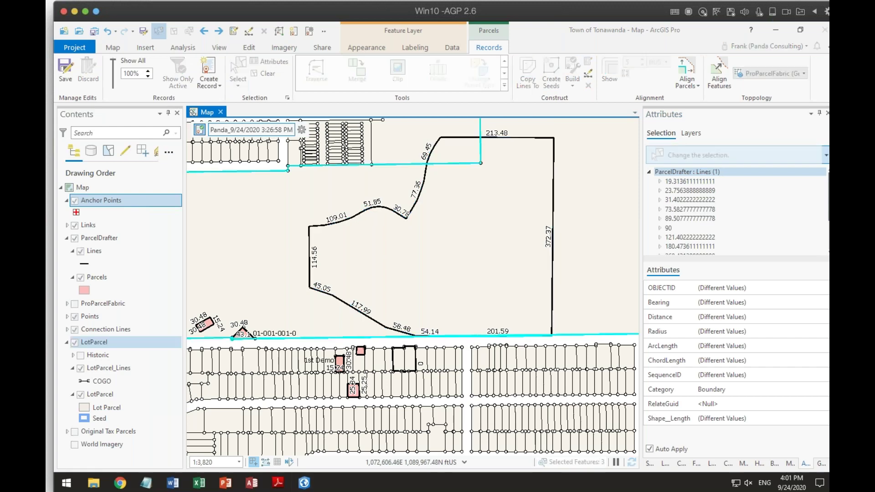
{"action": "left_click", "coordinate": [75, 342]}
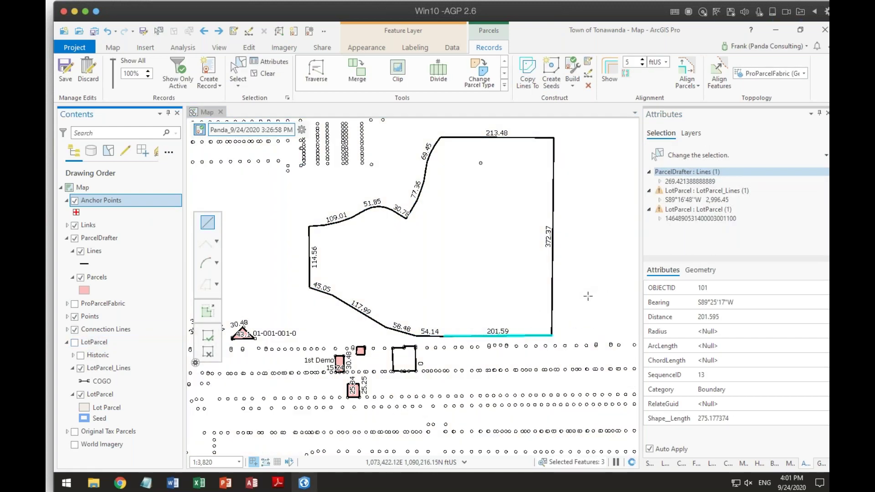
- Examine the joint between the two southern traverse lines and select only the 201.59 line to view its attributes
{"action": "scroll", "coordinate": [468, 338], "scroll_direction": "up", "scroll_amount": 5}
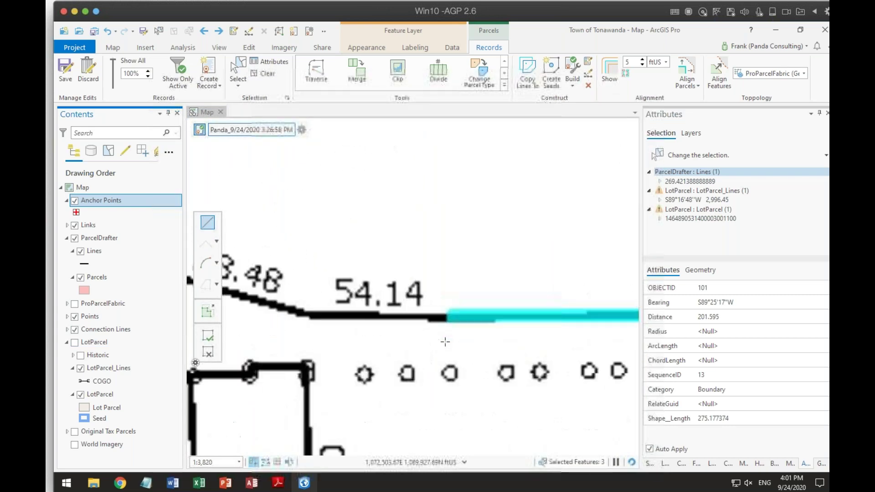
{"action": "scroll", "coordinate": [464, 303], "scroll_direction": "up", "scroll_amount": 3}
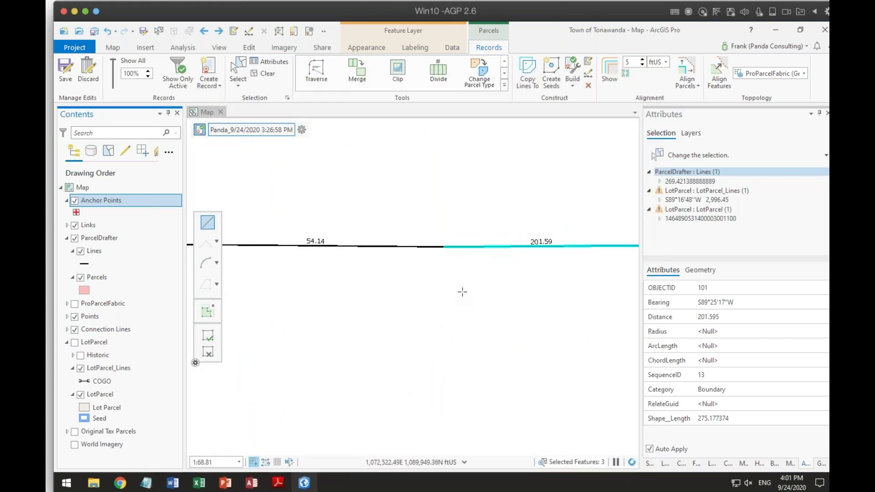
{"action": "scroll", "coordinate": [462, 292], "scroll_direction": "down", "scroll_amount": 6}
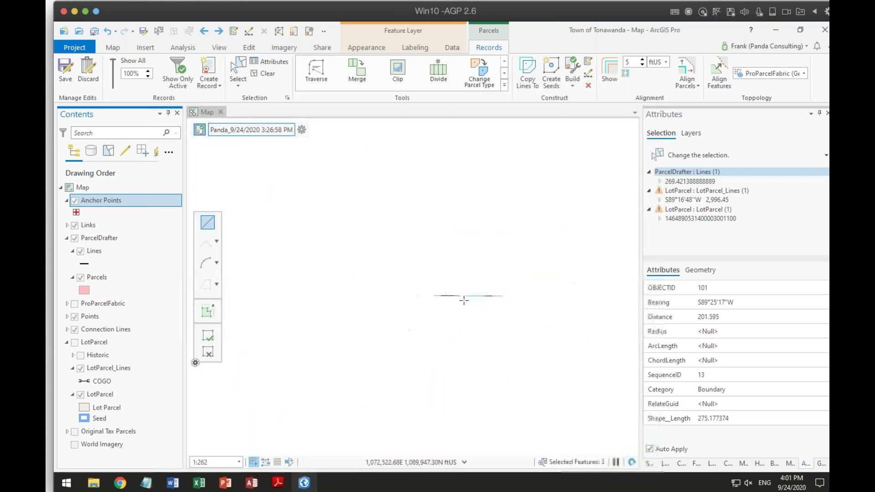
{"action": "scroll", "coordinate": [465, 336], "scroll_direction": "down", "scroll_amount": 3}
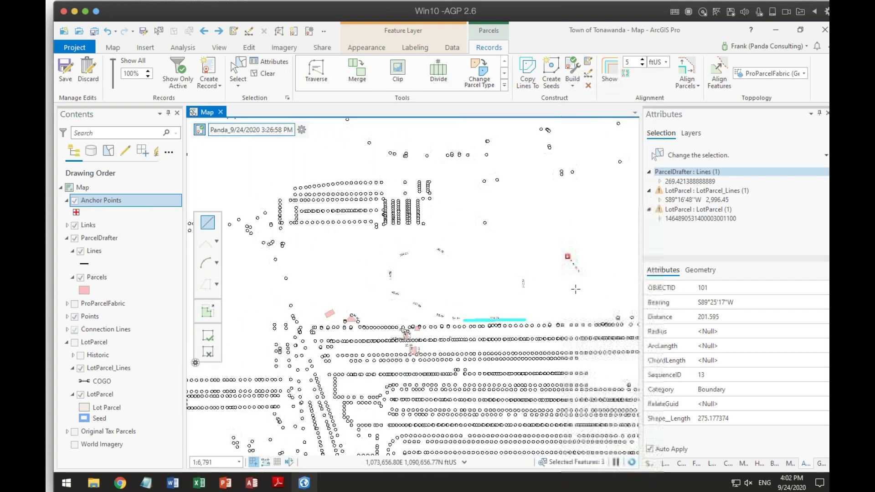
{"action": "left_click", "coordinate": [246, 72]}
{"action": "scroll", "coordinate": [492, 324], "scroll_direction": "up", "scroll_amount": 4}
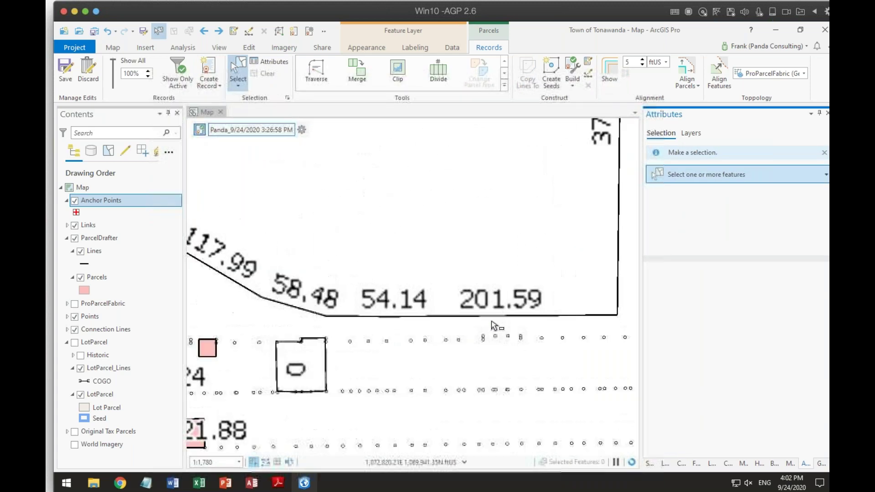
{"action": "scroll", "coordinate": [416, 325], "scroll_direction": "up", "scroll_amount": 2}
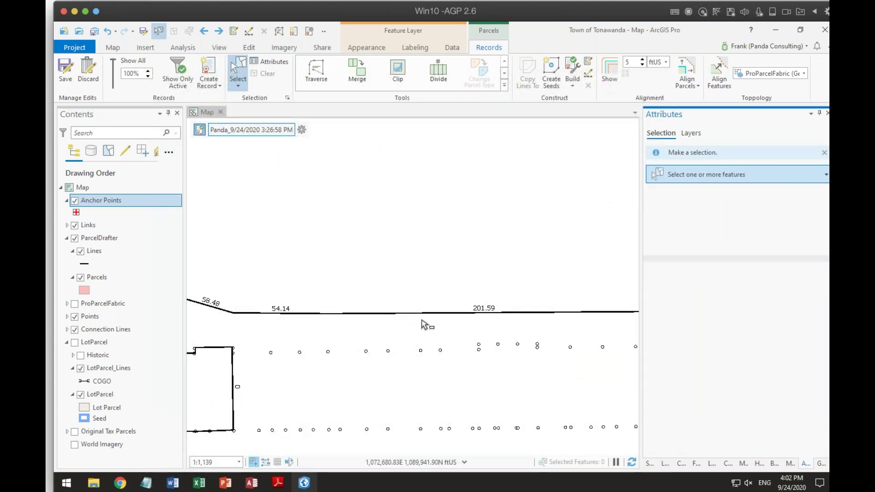
{"action": "left_click", "coordinate": [469, 294]}
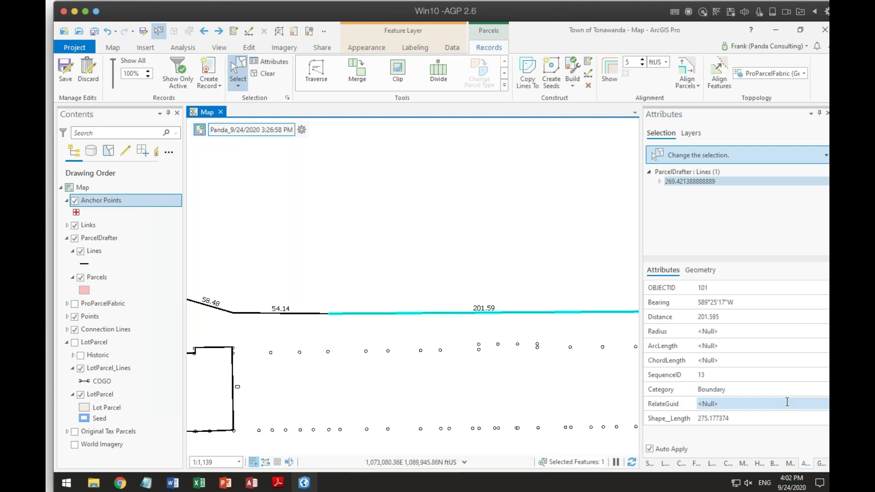
- Clear the distance value of the selected 201.59 south line, keeping its bearing
{"action": "left_click", "coordinate": [768, 303]}
{"action": "key", "text": "BackSpace"}
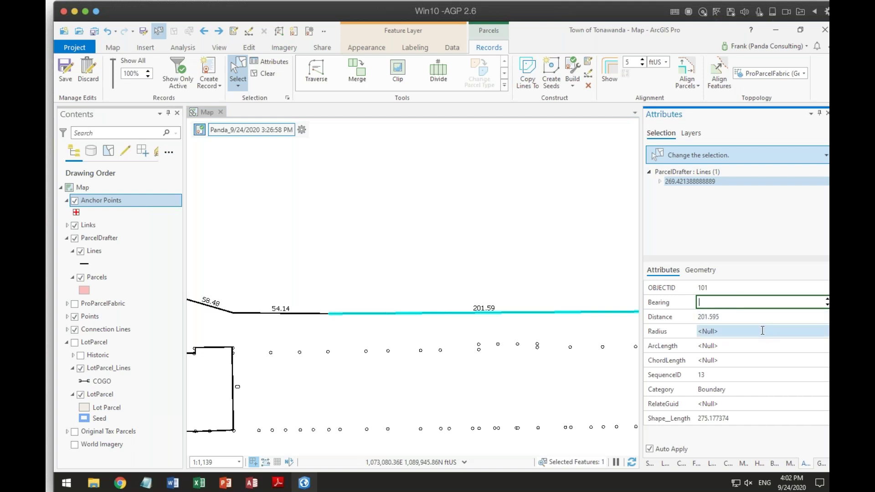
{"action": "left_click", "coordinate": [750, 318]}
{"action": "key", "text": "Tab"}
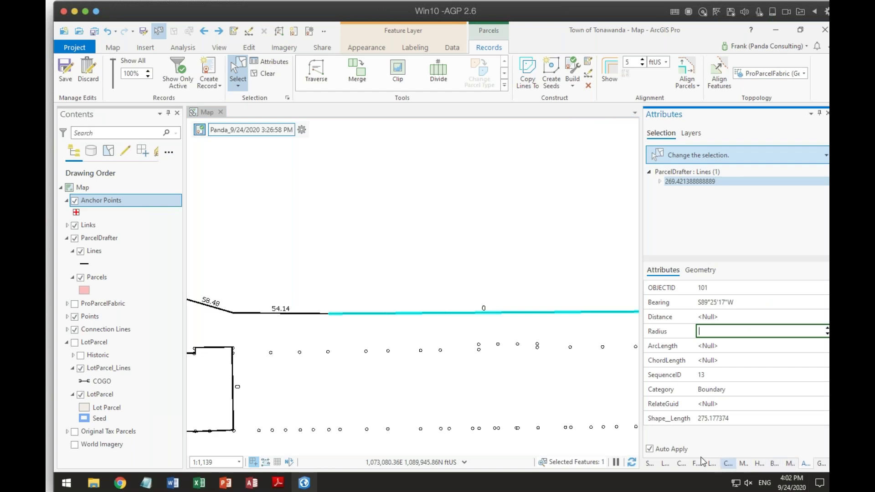
- Check which features belong to the active record by selecting them, and clear the selection
{"action": "scroll", "coordinate": [519, 285], "scroll_direction": "down", "scroll_amount": 5}
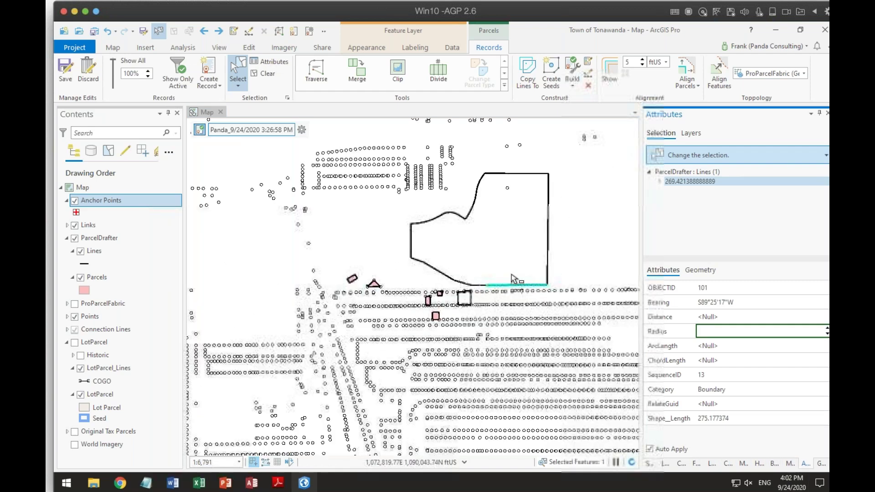
{"action": "right_click", "coordinate": [292, 130]}
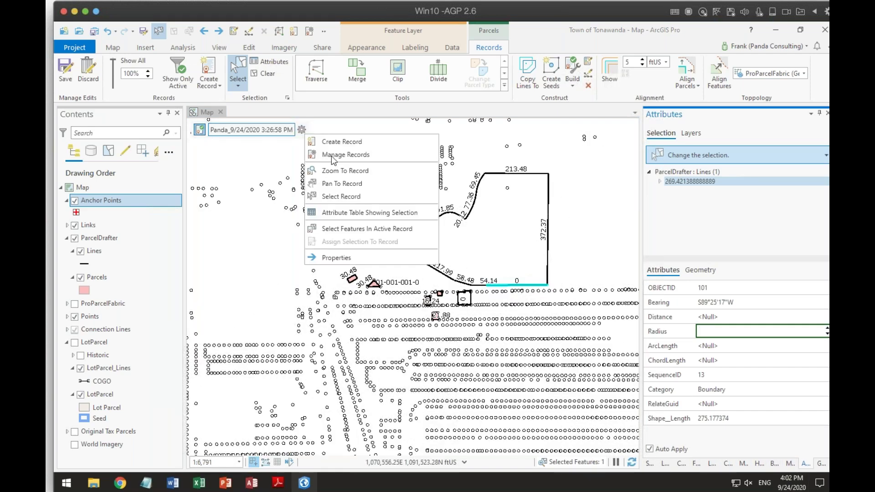
{"action": "left_click", "coordinate": [363, 234]}
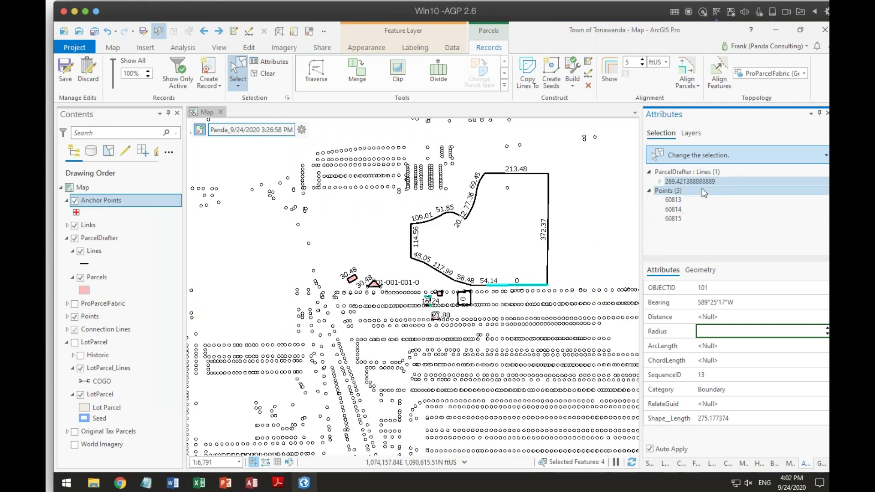
{"action": "left_click", "coordinate": [595, 243]}
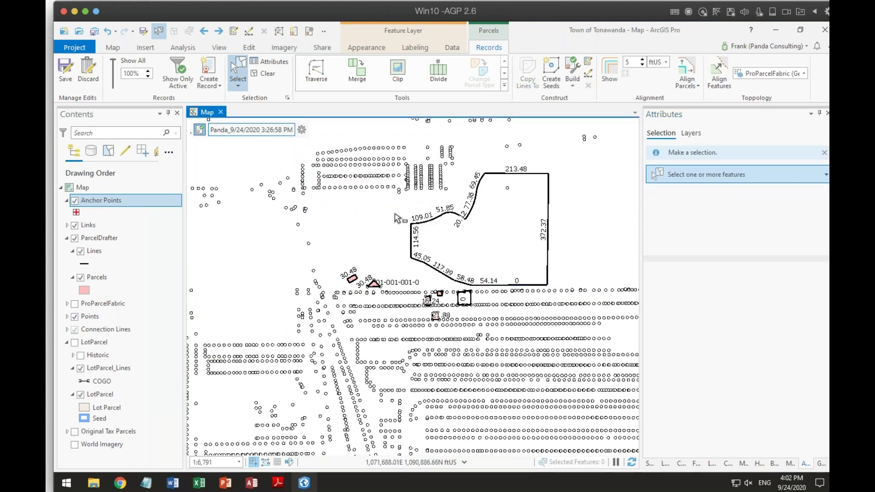
- Create a new parcel record with the default name and empty attributes
{"action": "left_click", "coordinate": [302, 130]}
{"action": "left_click", "coordinate": [371, 141]}
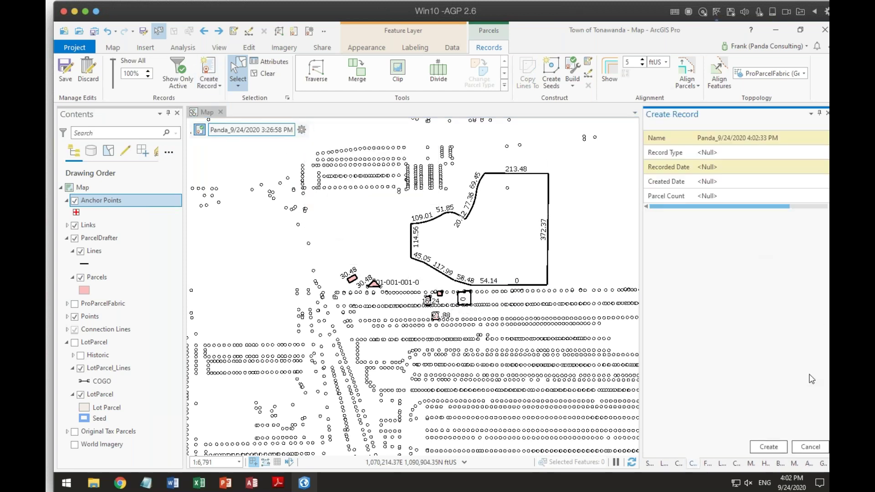
{"action": "left_click", "coordinate": [769, 447]}
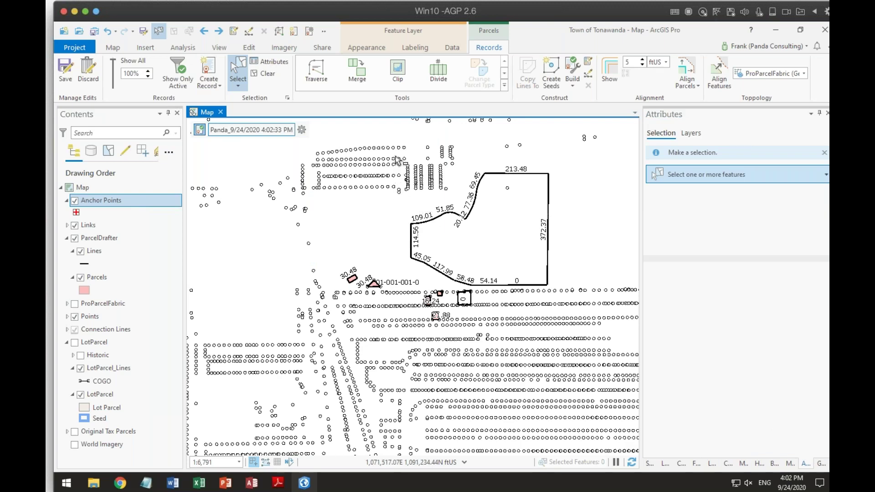
- Select only the ParcelDrafter lines of the CSM traverse, leaving out the points, fabric features and small parcels south of it
{"action": "left_click_drag", "start_coordinate": [397, 159], "coordinate": [577, 304]}
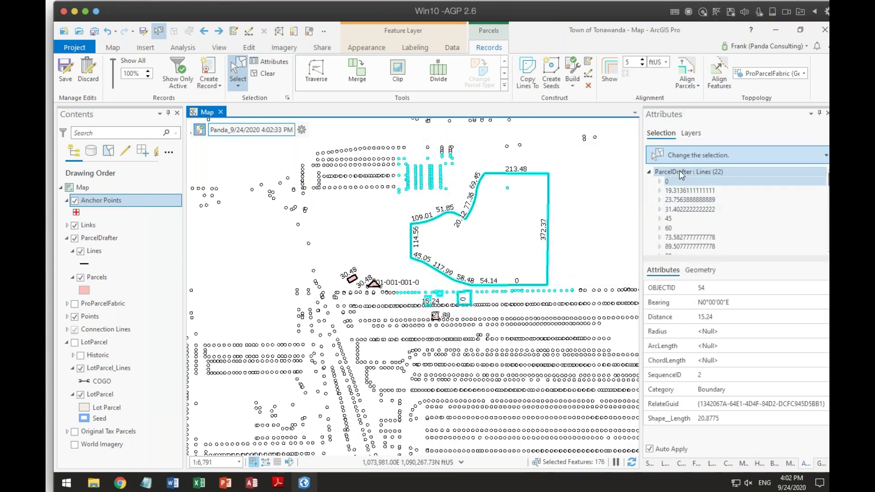
{"action": "right_click", "coordinate": [681, 175]}
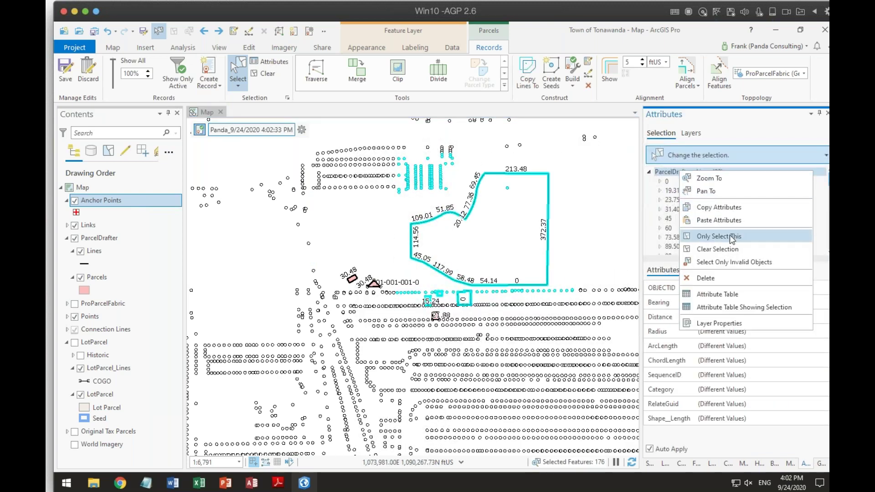
{"action": "left_click", "coordinate": [732, 237]}
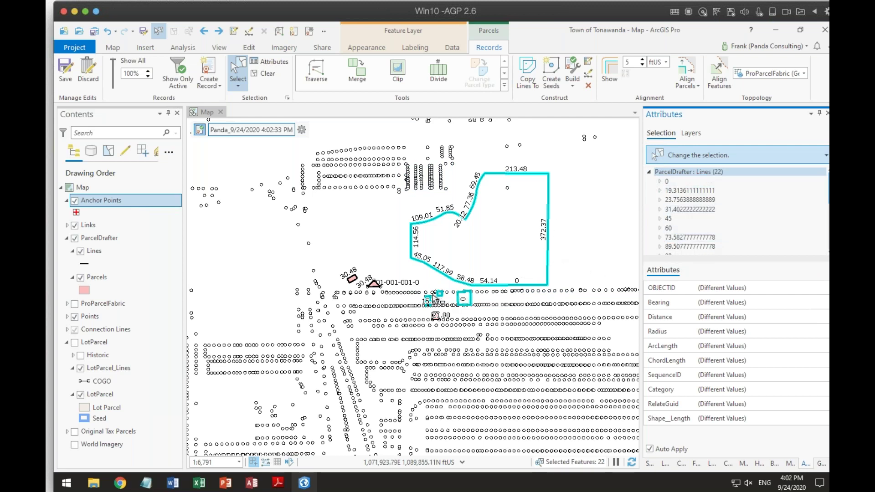
{"action": "left_click_drag", "start_coordinate": [423, 286], "coordinate": [495, 340], "text": "ctrl"}
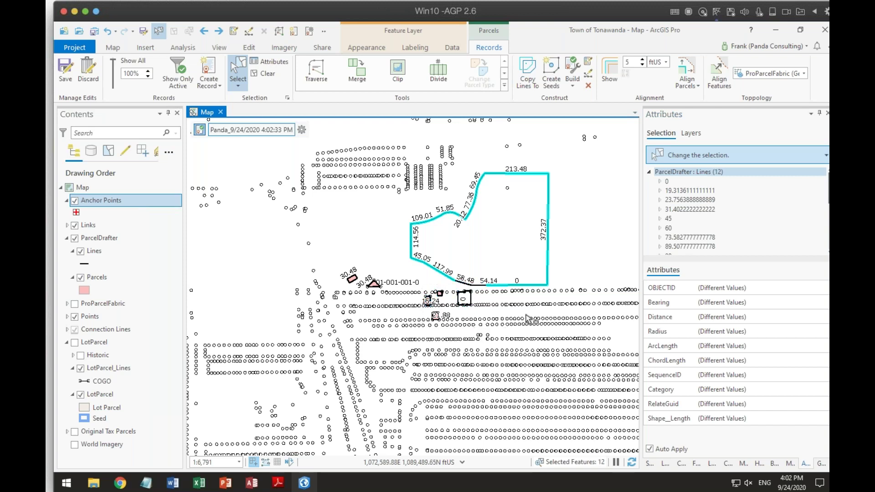
{"action": "left_click", "coordinate": [474, 286], "text": "shift"}
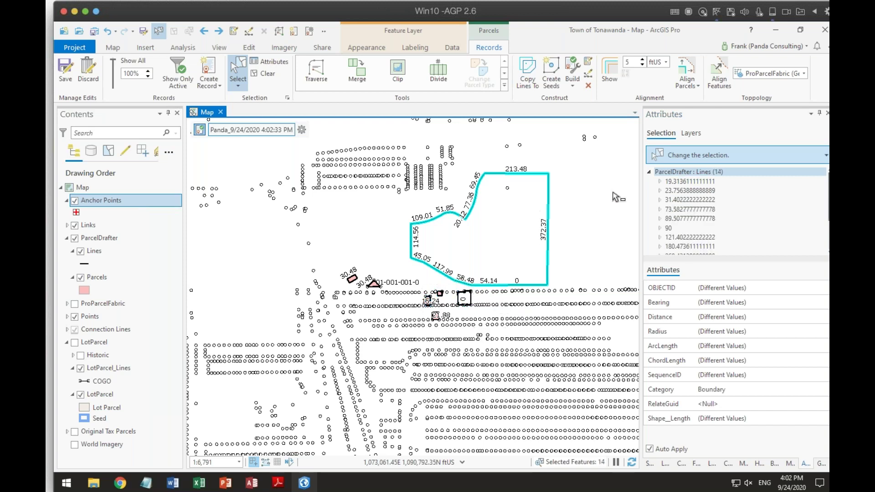
{"action": "left_click", "coordinate": [301, 130]}
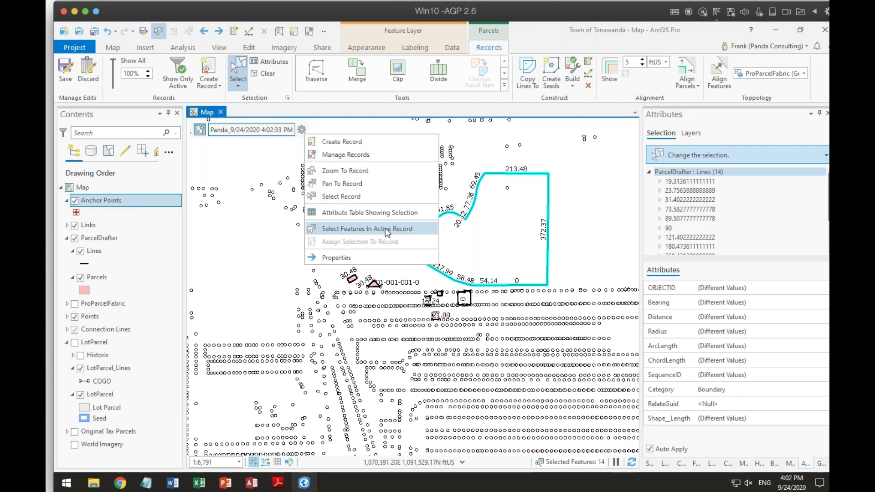
{"action": "left_click", "coordinate": [602, 26]}
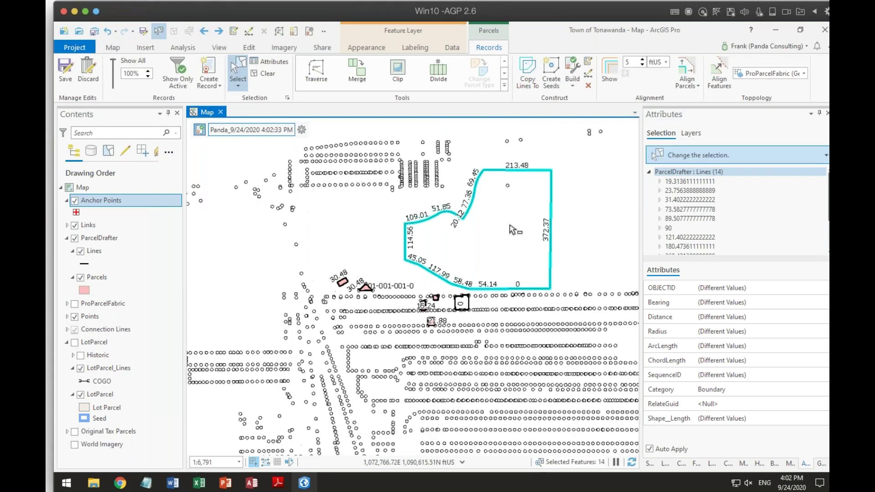
{"action": "scroll", "coordinate": [512, 229], "scroll_direction": "up", "scroll_amount": 2}
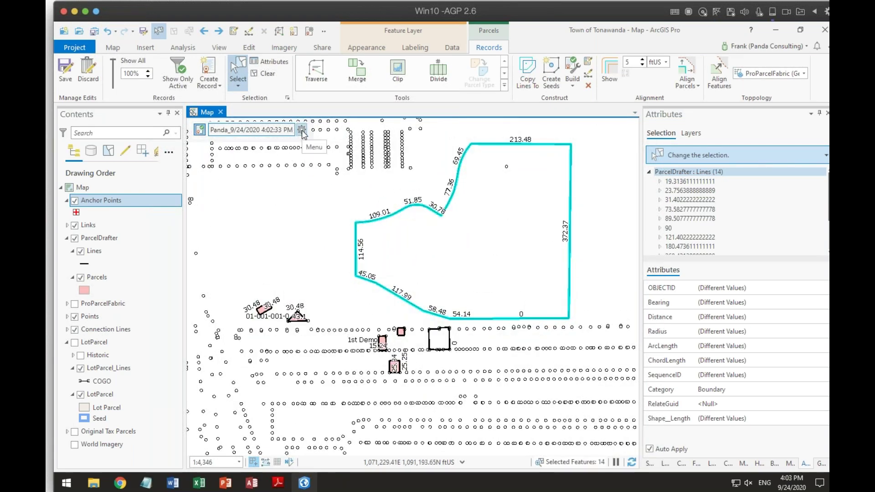
{"action": "left_click", "coordinate": [648, 172]}
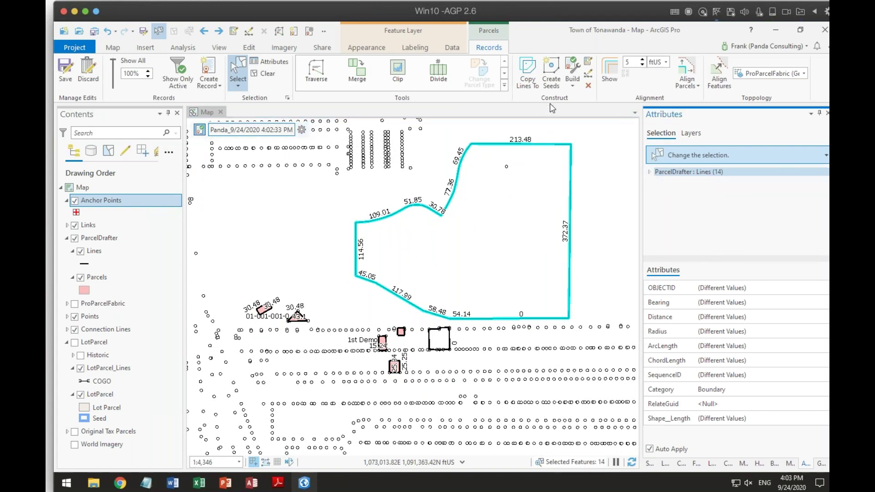
- Create another parcel record with the default name while the traverse lines stay selected
{"action": "left_click", "coordinate": [301, 130]}
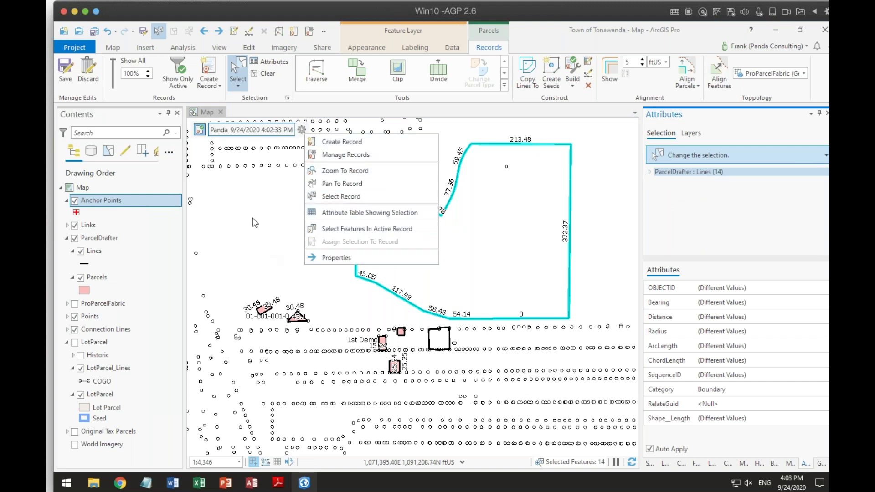
{"action": "left_click", "coordinate": [341, 142]}
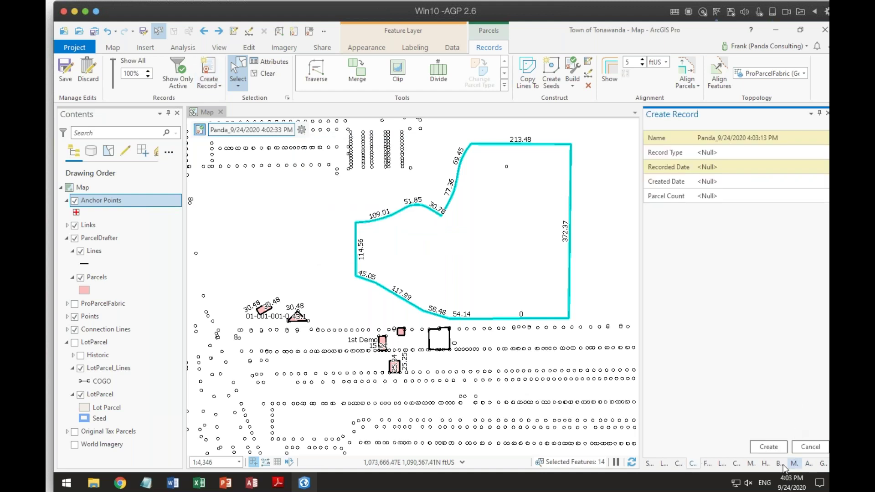
{"action": "left_click", "coordinate": [768, 448]}
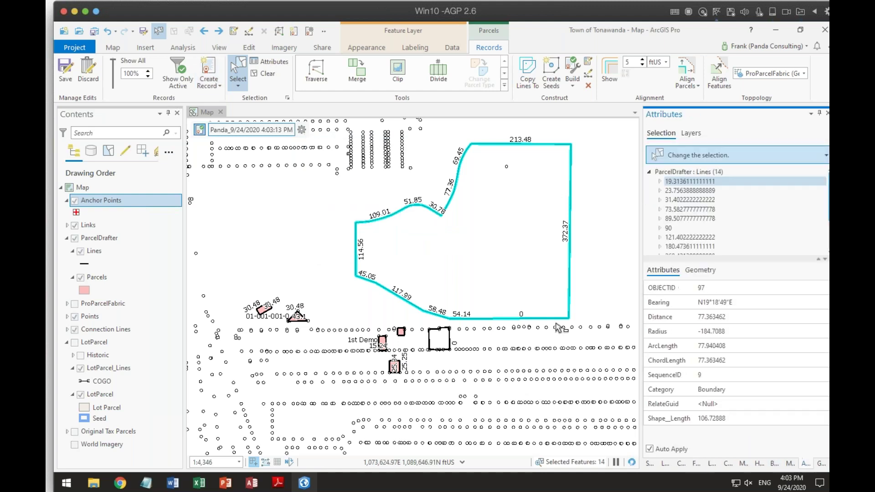
{"action": "left_click", "coordinate": [301, 131]}
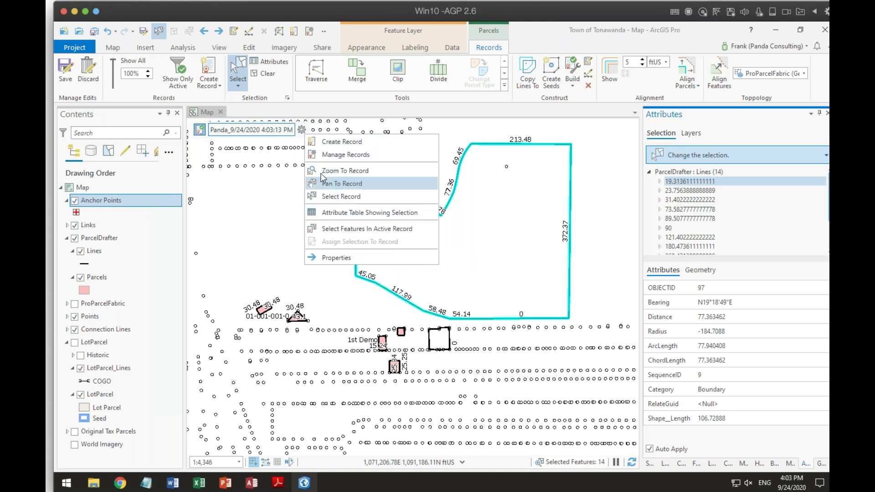
{"action": "left_click", "coordinate": [251, 48]}
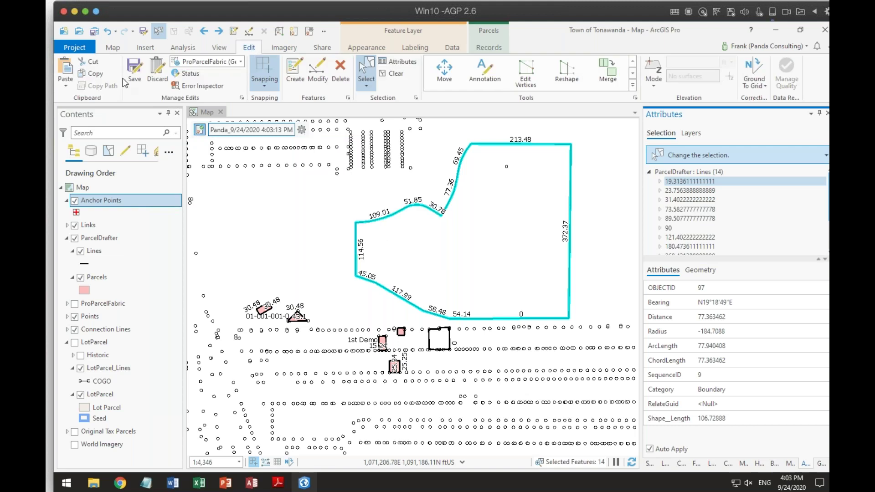
{"action": "left_click", "coordinate": [67, 84]}
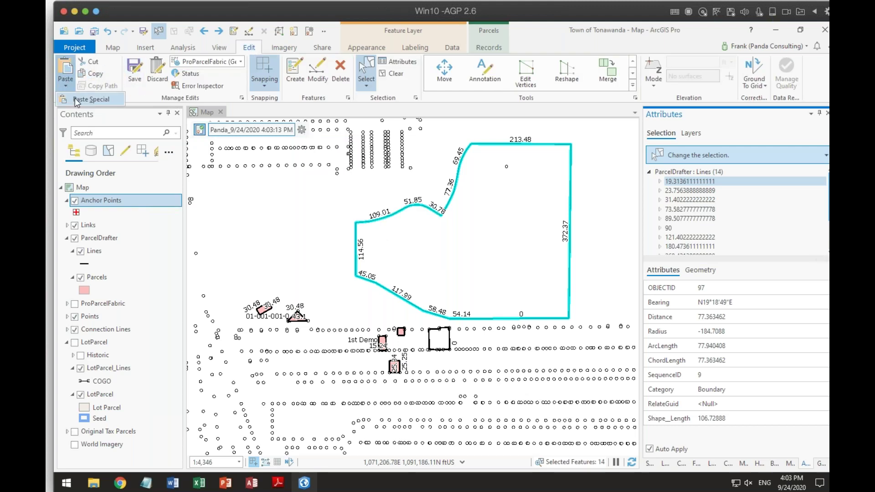
{"action": "left_click", "coordinate": [91, 104]}
{"action": "left_click", "coordinate": [499, 251]}
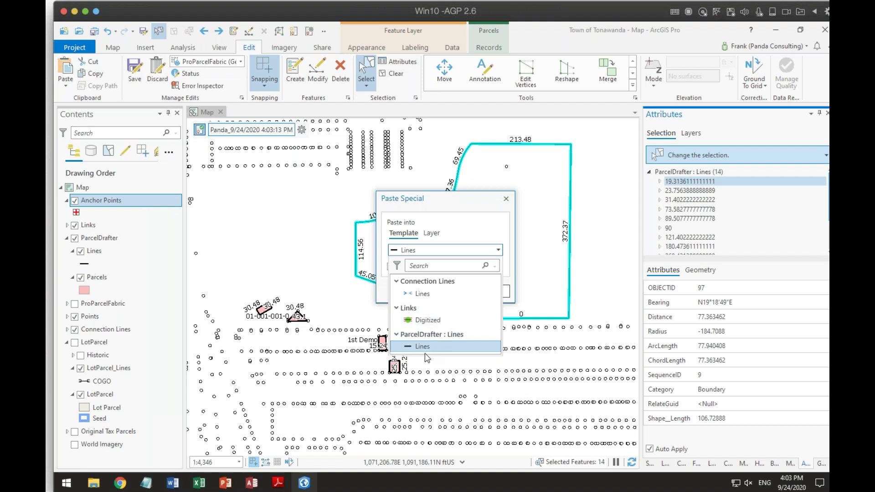
{"action": "left_click", "coordinate": [75, 305]}
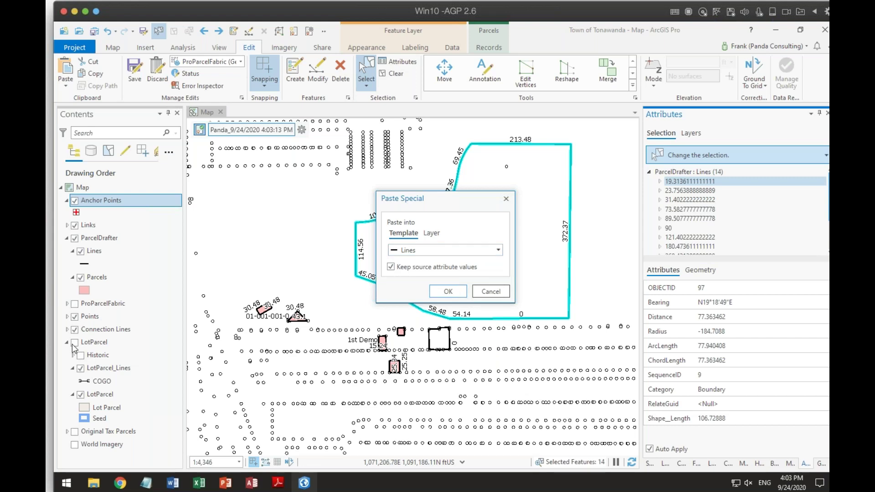
{"action": "left_click", "coordinate": [494, 297]}
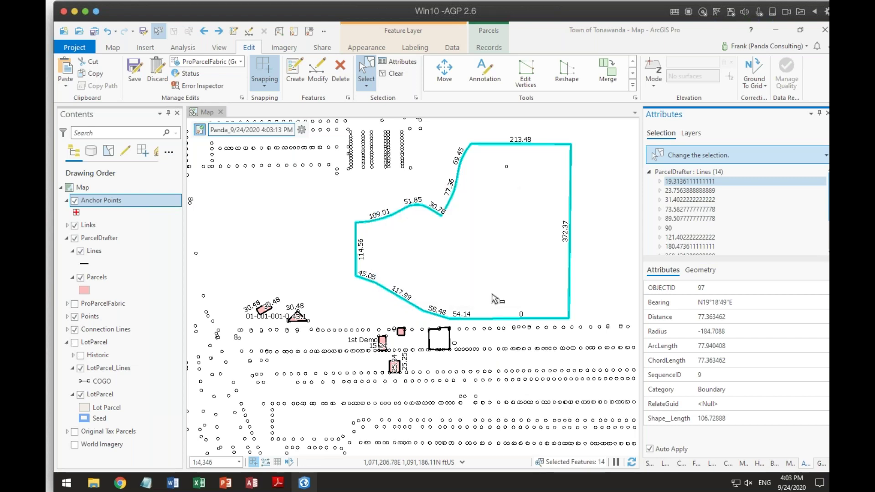
- Turn on the LotParcel layer and clear the selection of the traverse lines
{"action": "left_click", "coordinate": [96, 342]}
{"action": "left_click", "coordinate": [75, 341]}
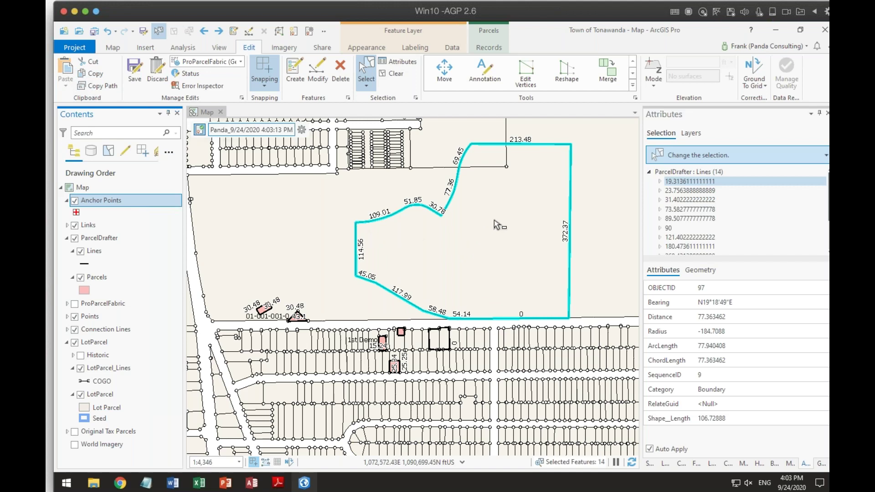
{"action": "left_click", "coordinate": [393, 73]}
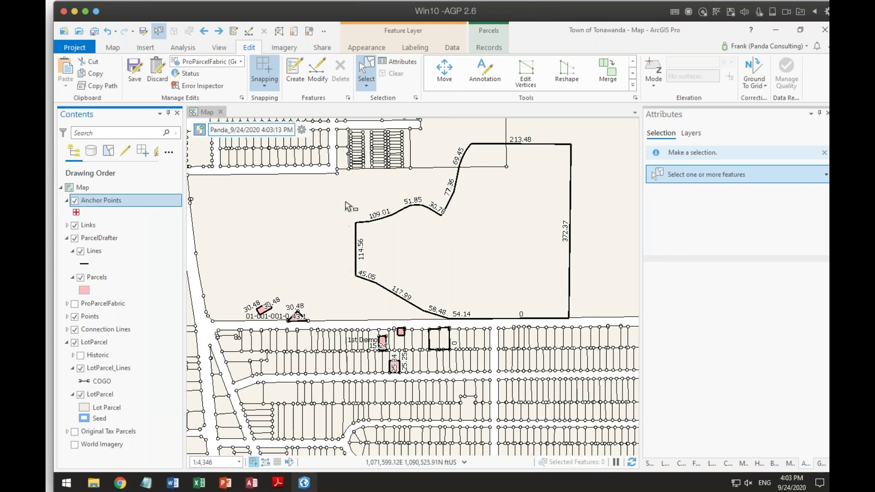
{"action": "left_click_drag", "start_coordinate": [338, 131], "coordinate": [593, 326]}
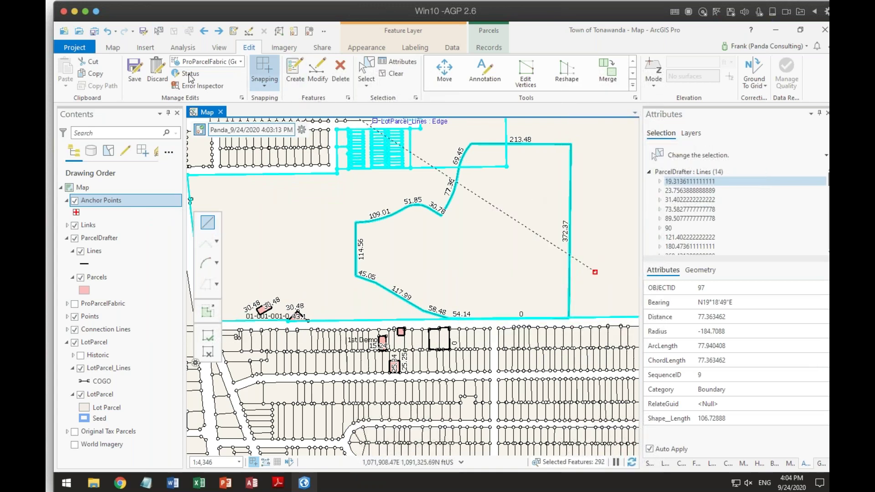
{"action": "left_click", "coordinate": [390, 74]}
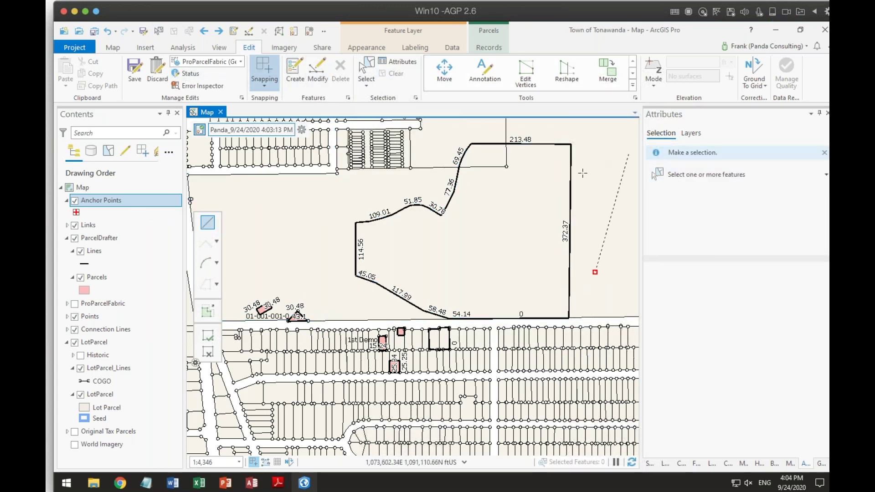
{"action": "left_click", "coordinate": [366, 71]}
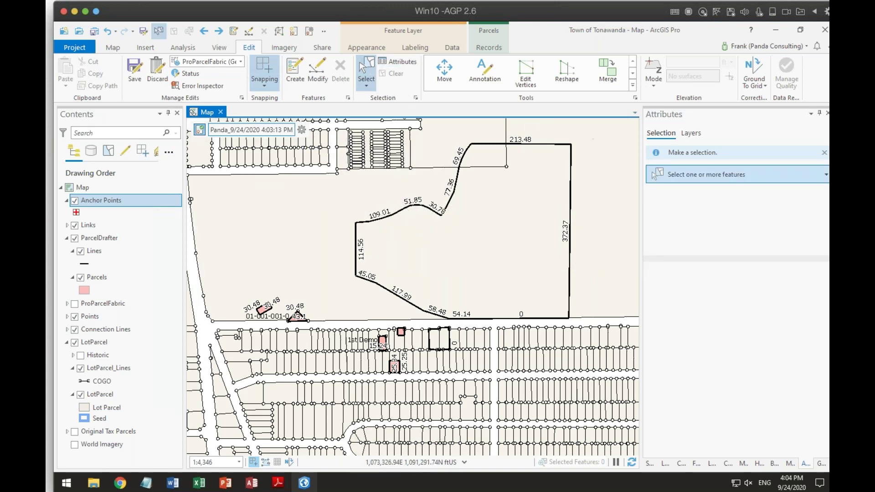
- Select the traverse and the surrounding parcel features with a box reaching into the lots south of it
{"action": "left_click", "coordinate": [489, 47]}
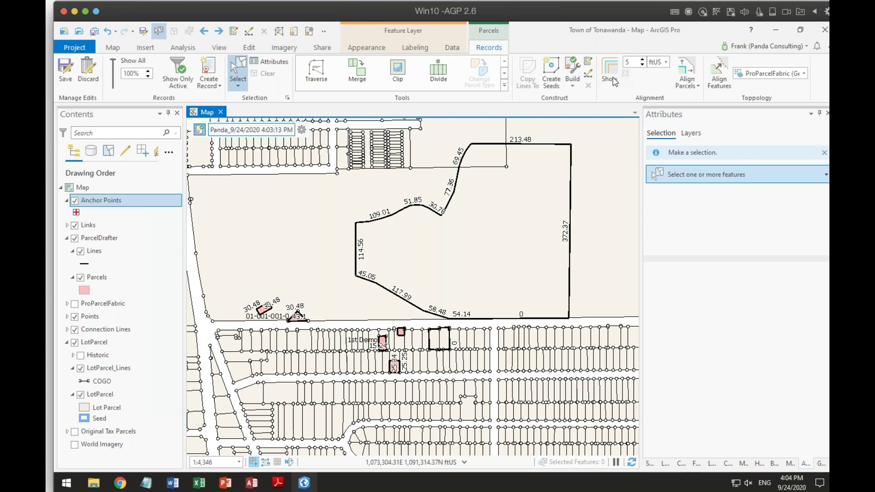
{"action": "left_click", "coordinate": [610, 75]}
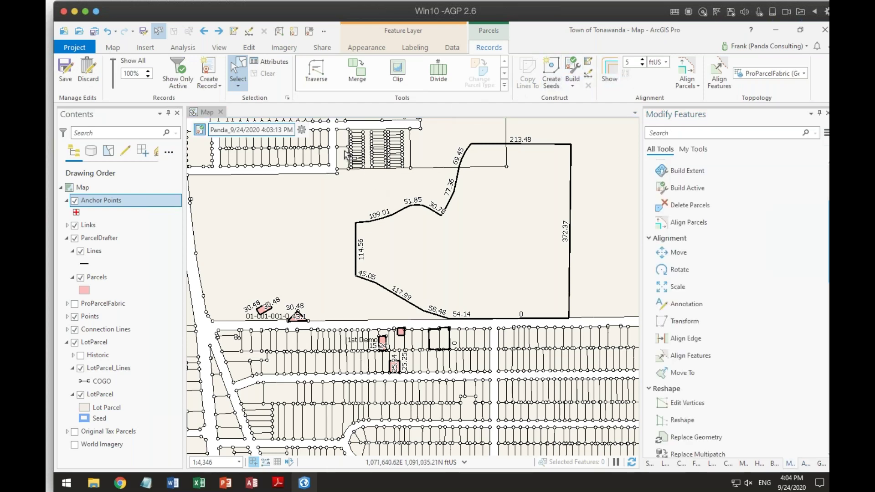
{"action": "left_click", "coordinate": [338, 136]}
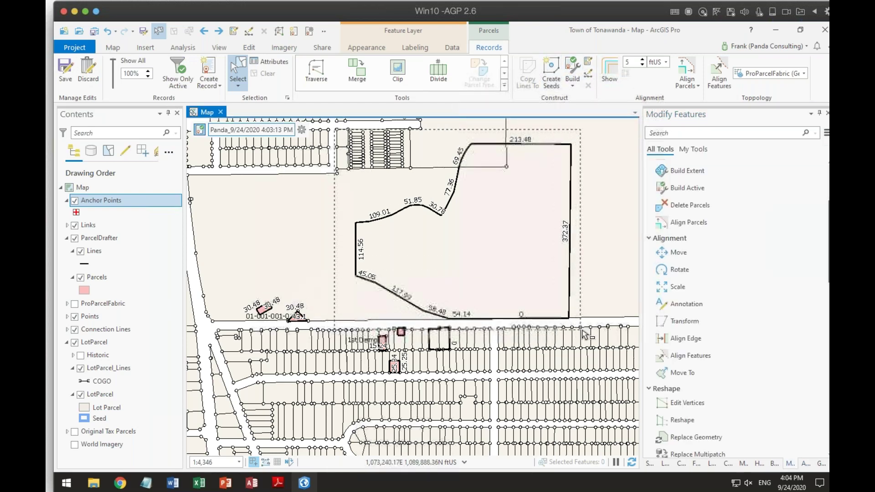
{"action": "left_click", "coordinate": [598, 321]}
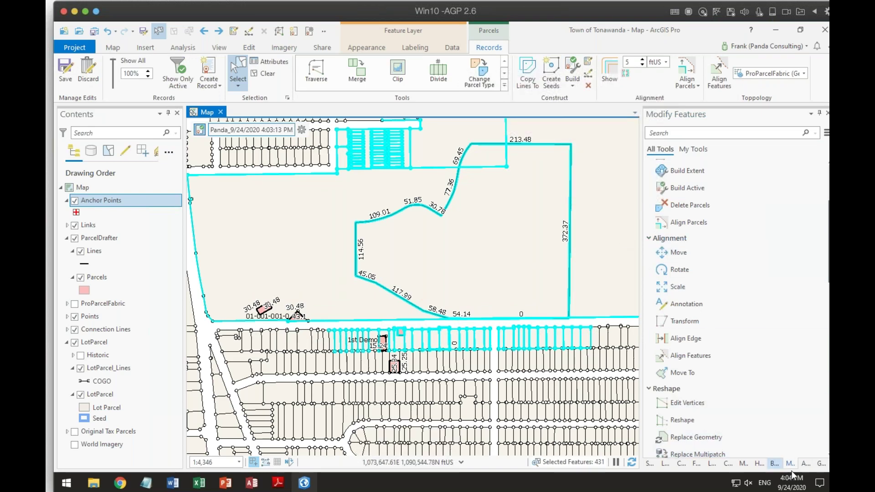
- Reduce the selection to the ParcelDrafter lines of the CSM traverse, dropping the small parcels south of it
{"action": "left_click", "coordinate": [805, 464]}
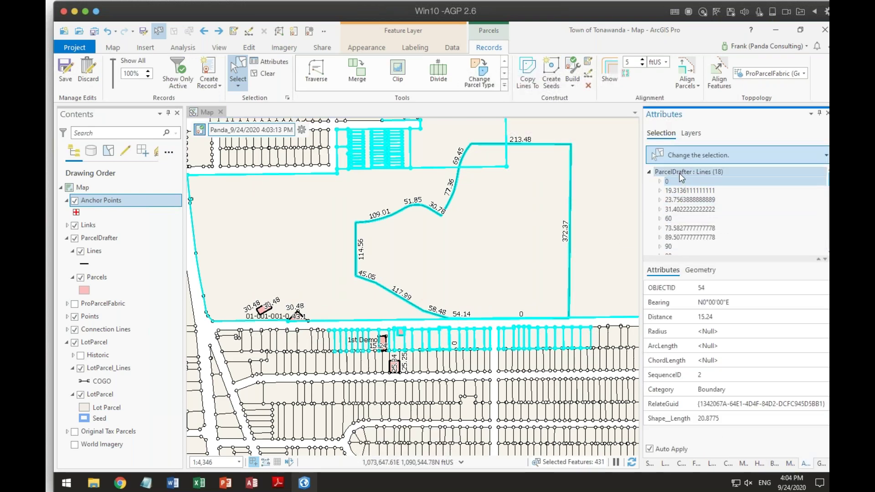
{"action": "right_click", "coordinate": [696, 173]}
{"action": "left_click", "coordinate": [727, 239]}
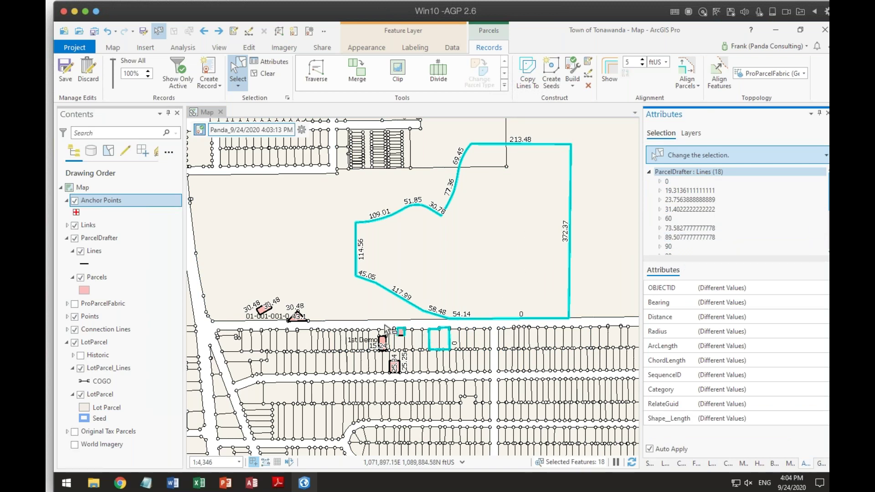
{"action": "left_click_drag", "start_coordinate": [387, 326], "coordinate": [421, 348]}
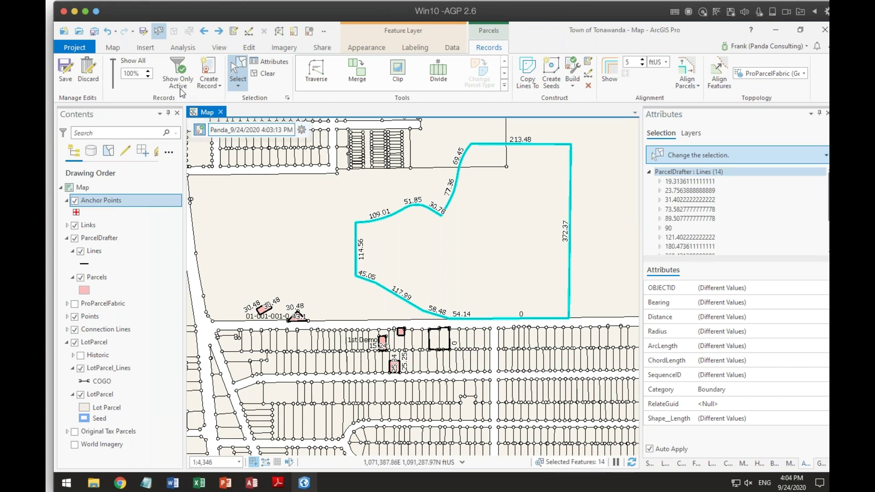
- Copy the traverse lines into the LotParcel ParcelLines template with Paste Special, keeping source attribute values, and leave the Move tool
{"action": "left_click", "coordinate": [249, 47]}
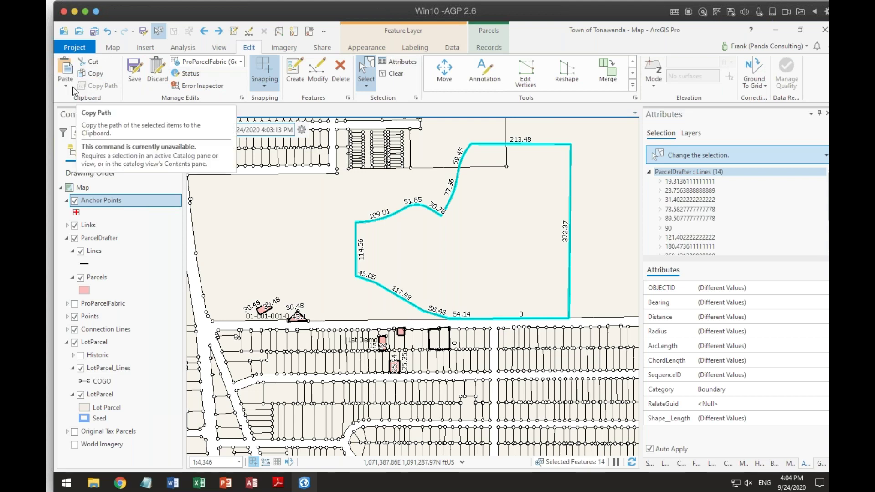
{"action": "left_click", "coordinate": [69, 89]}
{"action": "left_click", "coordinate": [90, 99]}
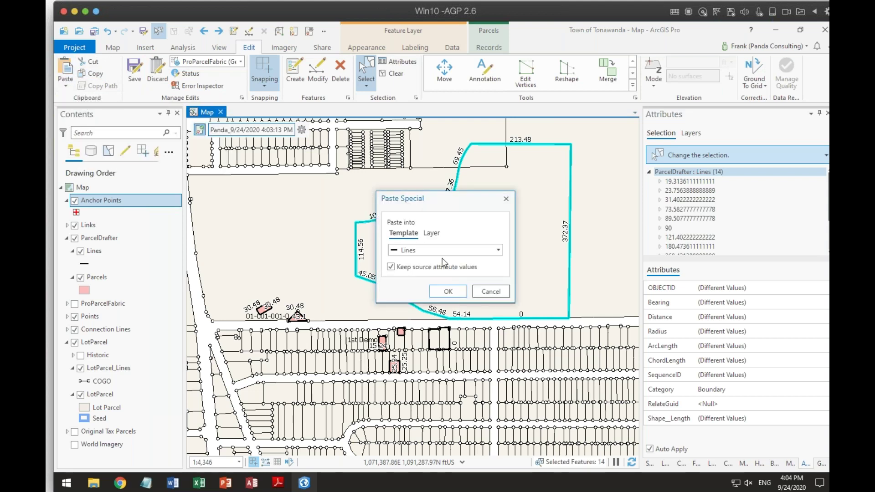
{"action": "left_click", "coordinate": [498, 250]}
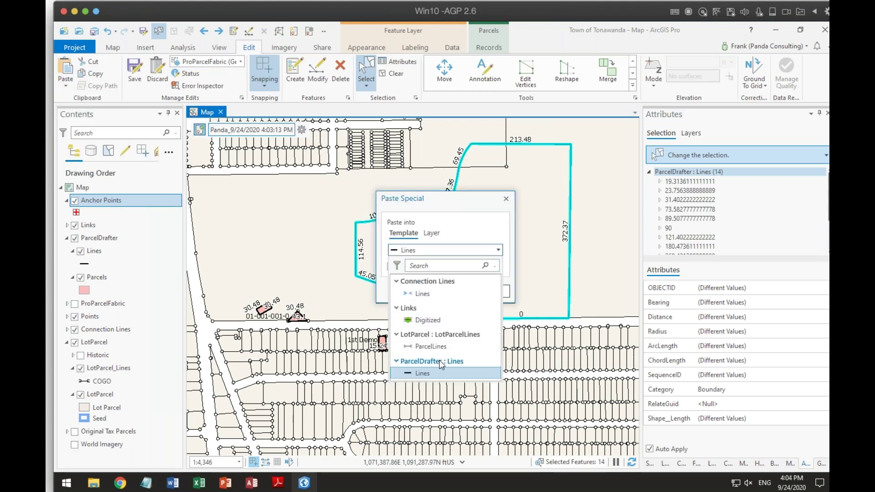
{"action": "left_click", "coordinate": [425, 346]}
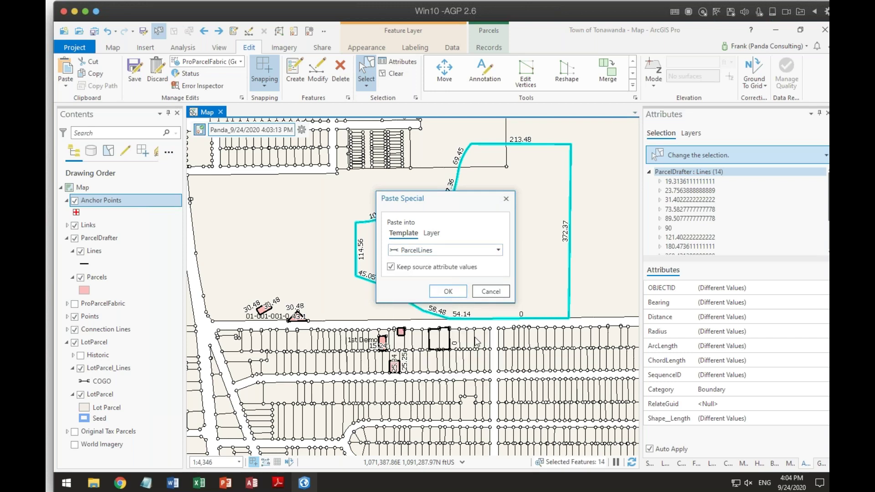
{"action": "left_click", "coordinate": [448, 292]}
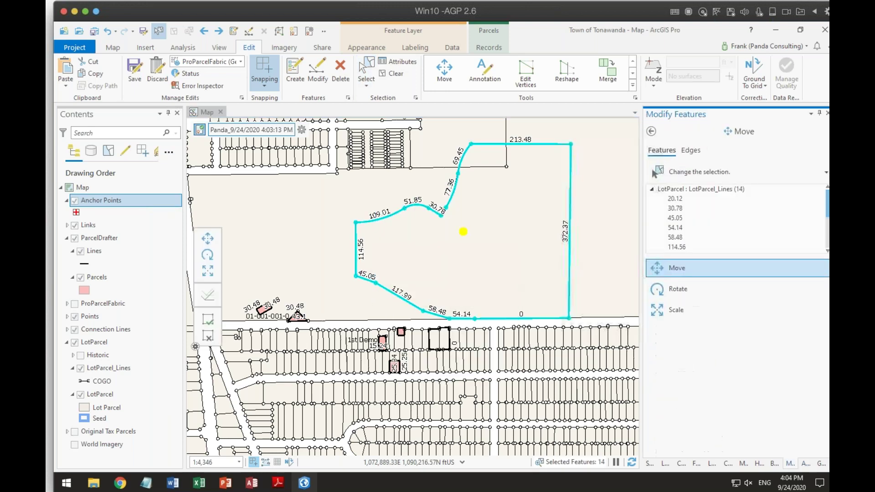
{"action": "left_click", "coordinate": [652, 132]}
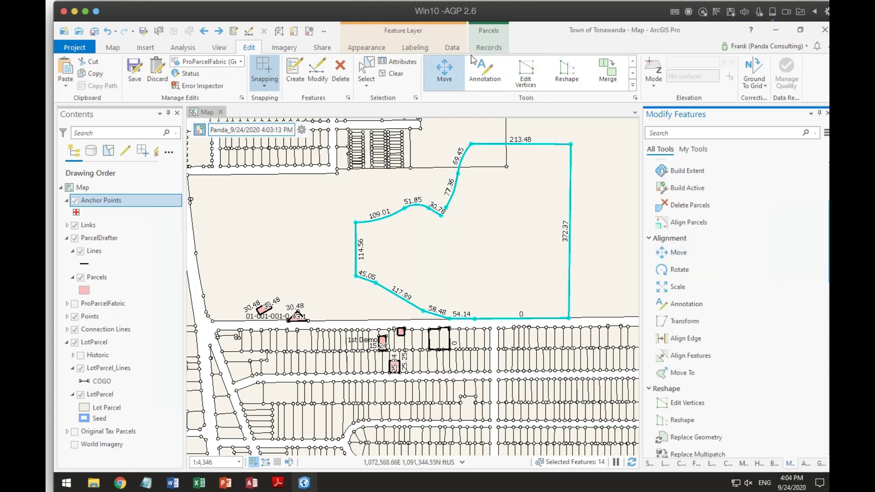
- Create a parcel seed inside the pasted traverse lines and build the parcel
{"action": "left_click", "coordinate": [487, 47]}
{"action": "left_click", "coordinate": [552, 72]}
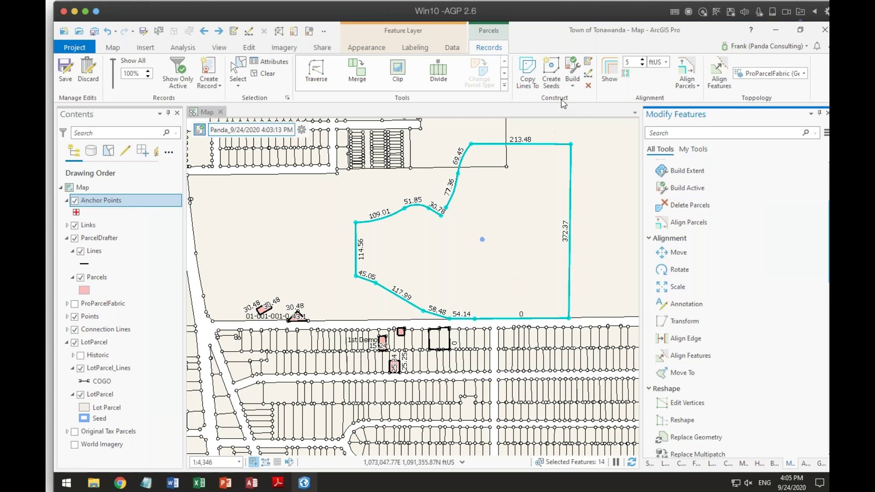
{"action": "left_click", "coordinate": [573, 69]}
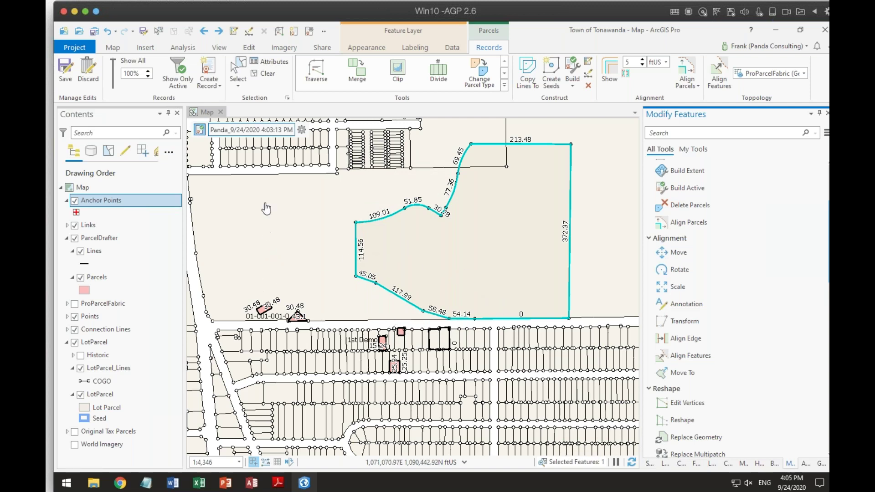
- Select all features in the active record and start Update COGO on their LotParcel lines
{"action": "left_click", "coordinate": [301, 130]}
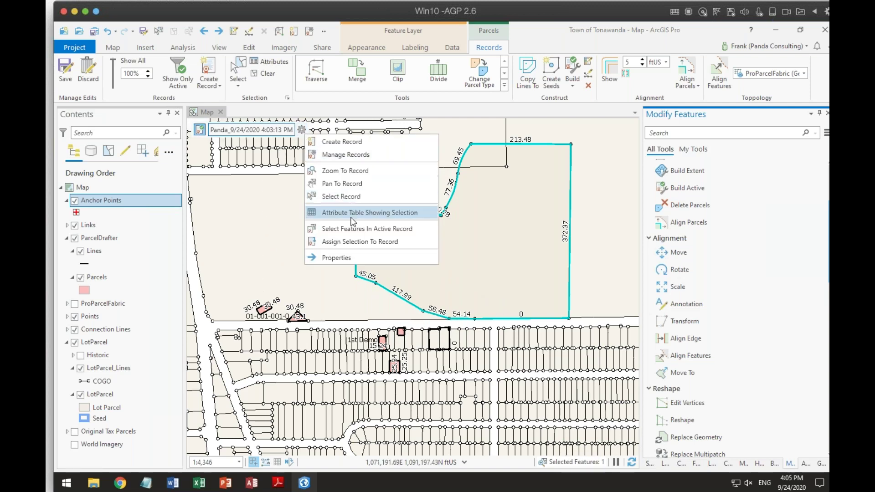
{"action": "left_click", "coordinate": [356, 229]}
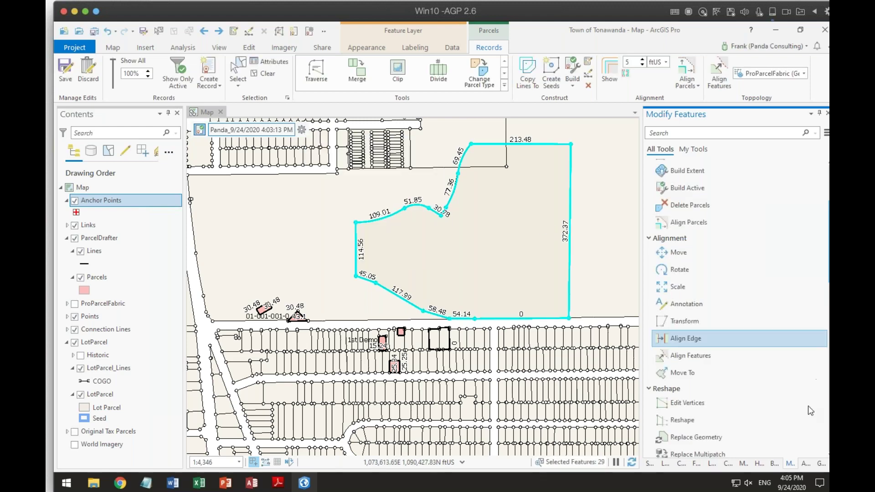
{"action": "scroll", "coordinate": [770, 399], "scroll_direction": "down", "scroll_amount": 3}
{"action": "scroll", "coordinate": [770, 398], "scroll_direction": "down", "scroll_amount": 5}
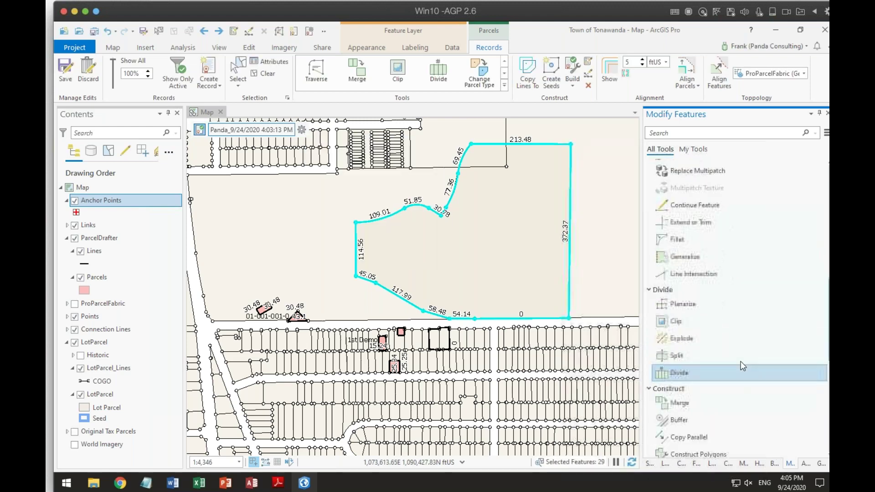
{"action": "scroll", "coordinate": [743, 361], "scroll_direction": "down", "scroll_amount": 3}
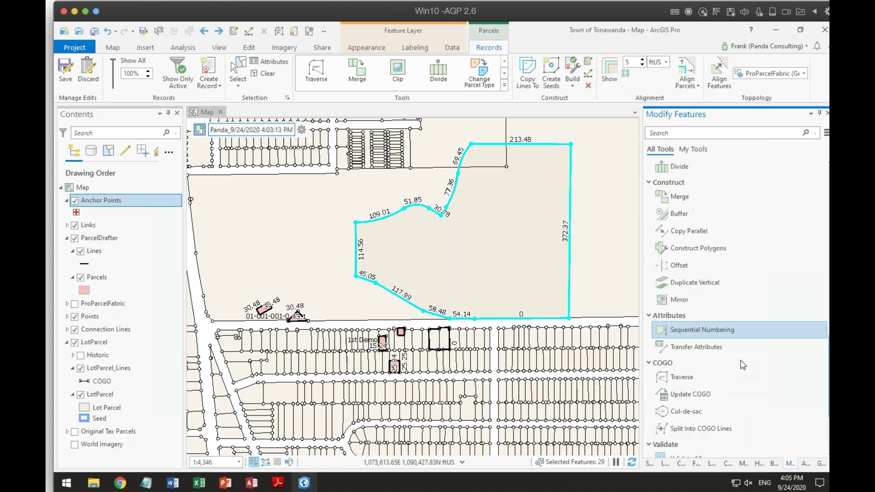
{"action": "left_click", "coordinate": [696, 395]}
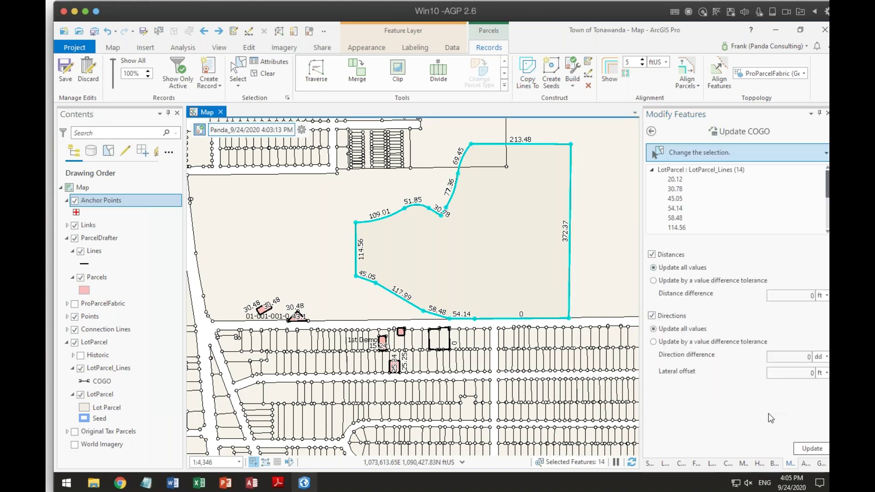
- Update the lines' COGO distances and directions by value difference tolerance, with a distance difference of 1 ft and a lateral offset of 1 ft
{"action": "left_click", "coordinate": [653, 280]}
{"action": "type", "text": "1"}
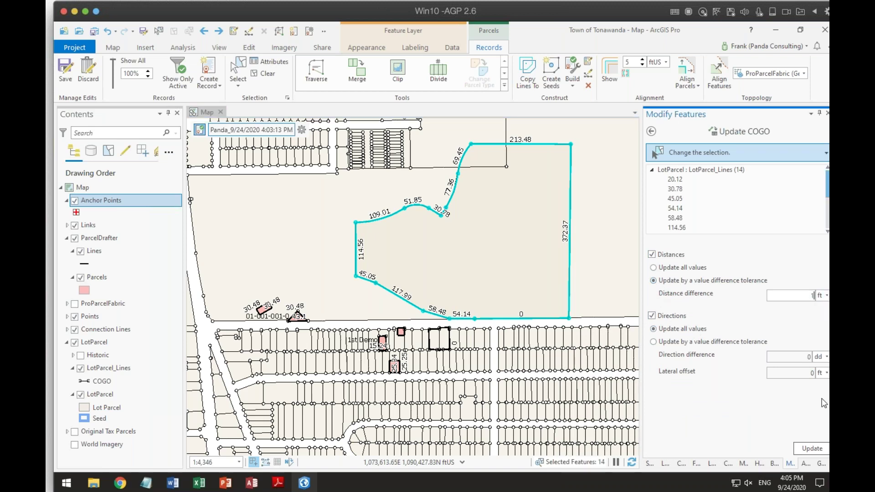
{"action": "left_click", "coordinate": [665, 345]}
{"action": "left_click", "coordinate": [809, 371]}
{"action": "type", "text": "1"}
{"action": "left_click", "coordinate": [814, 451]}
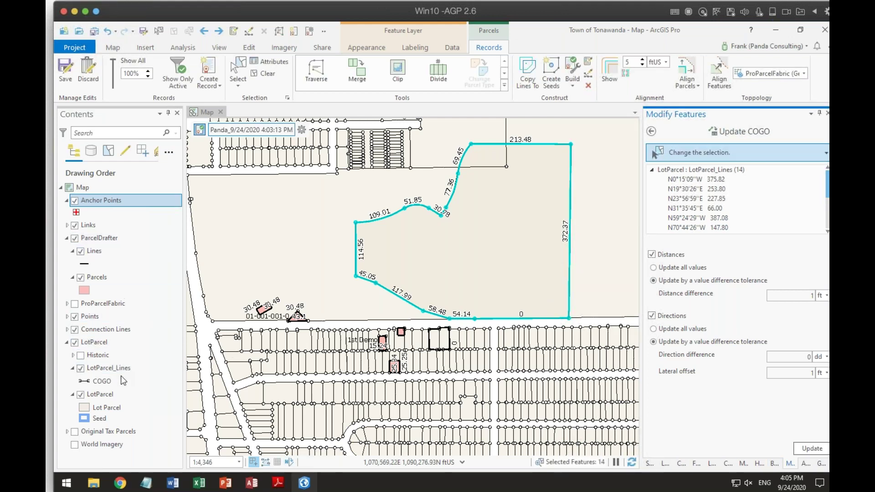
- Review the COGO attributes of the selected LotParcel_Lines records in the attribute table and close it
{"action": "right_click", "coordinate": [108, 368]}
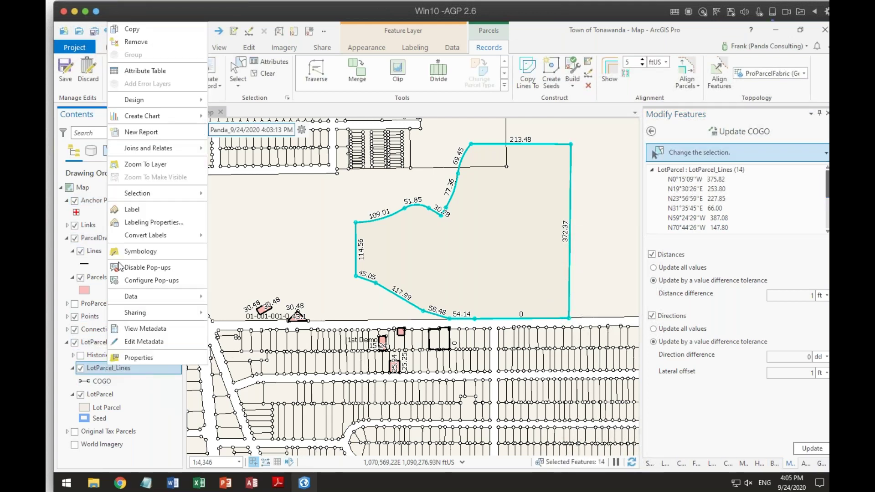
{"action": "left_click", "coordinate": [145, 72]}
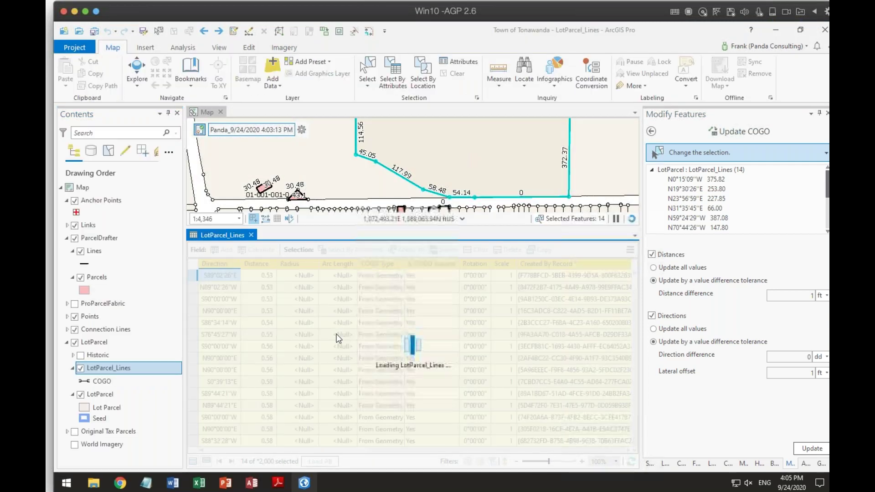
{"action": "left_click", "coordinate": [209, 461]}
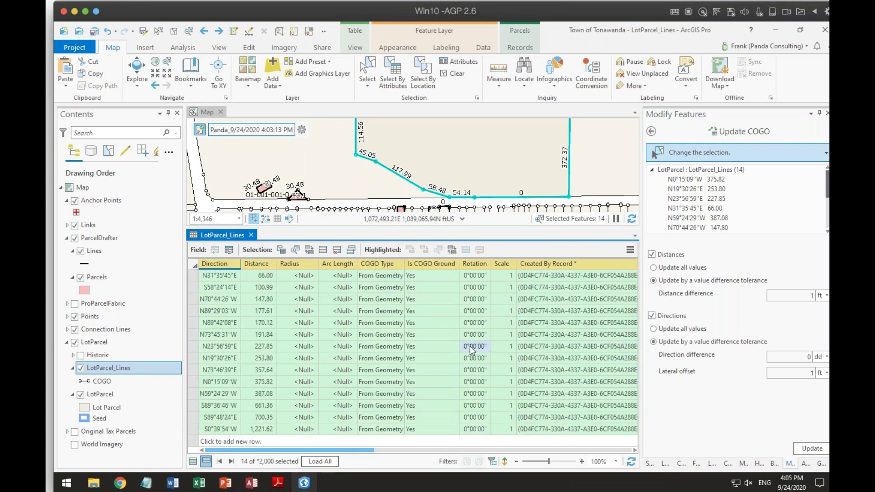
{"action": "left_click", "coordinate": [252, 235]}
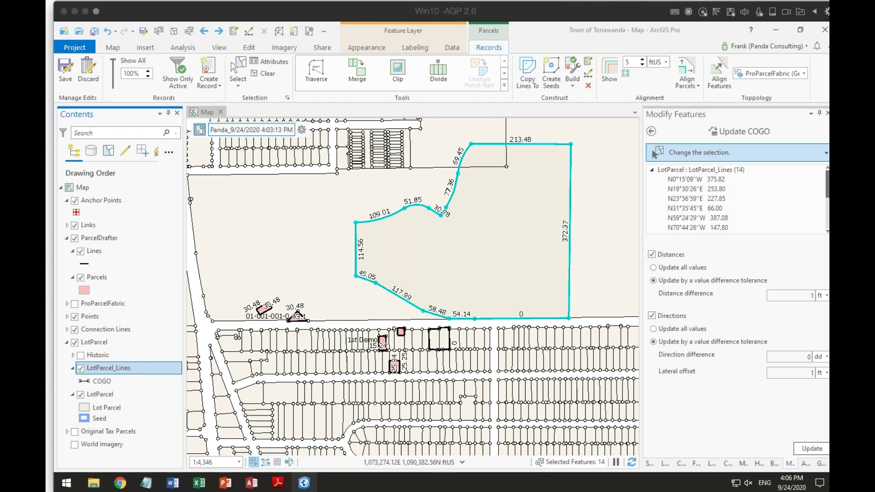
- Switch to the Parcel Drafter web app and read its About instructions and entry tips
{"action": "left_click", "coordinate": [346, 479]}
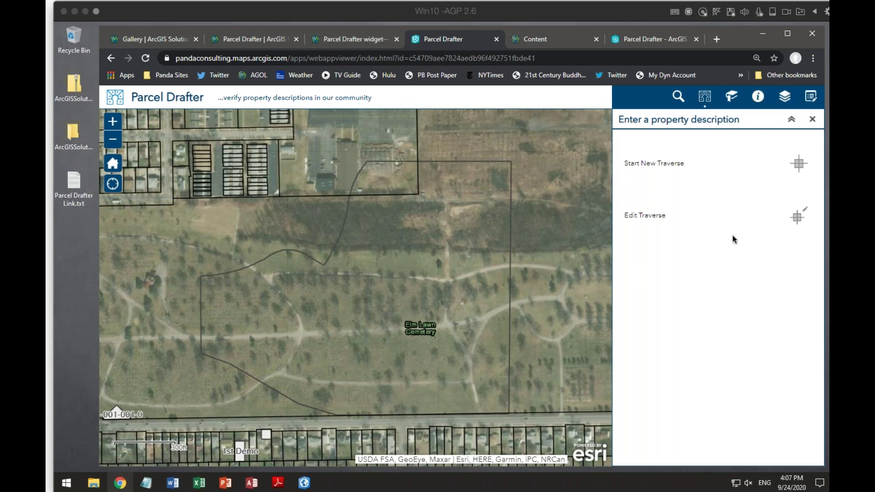
{"action": "left_click", "coordinate": [759, 98]}
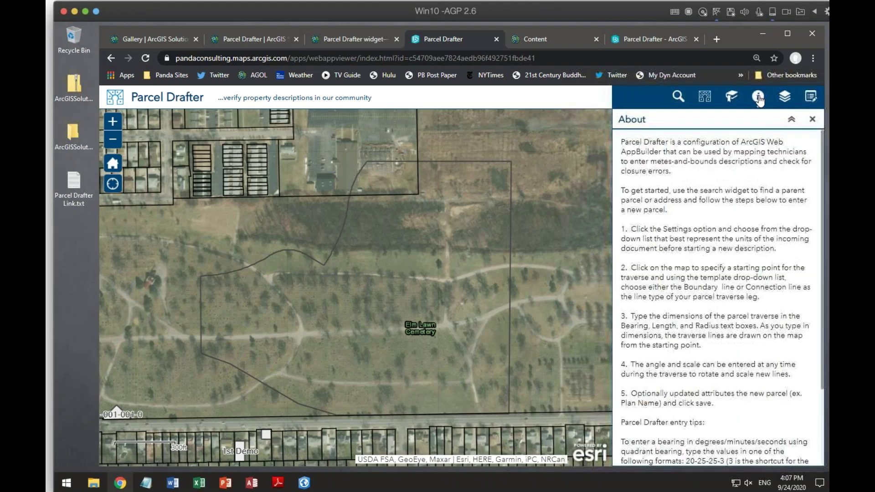
{"action": "scroll", "coordinate": [755, 238], "scroll_direction": "down", "scroll_amount": 2}
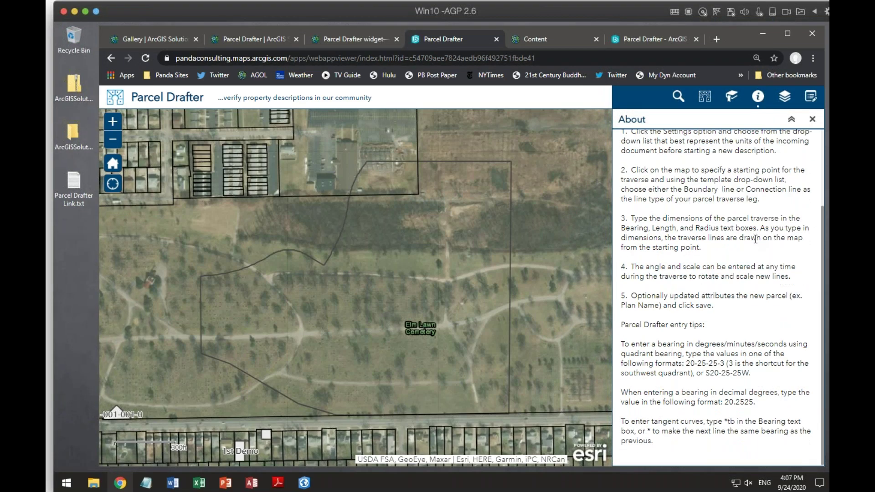
{"action": "scroll", "coordinate": [755, 238], "scroll_direction": "up", "scroll_amount": 2}
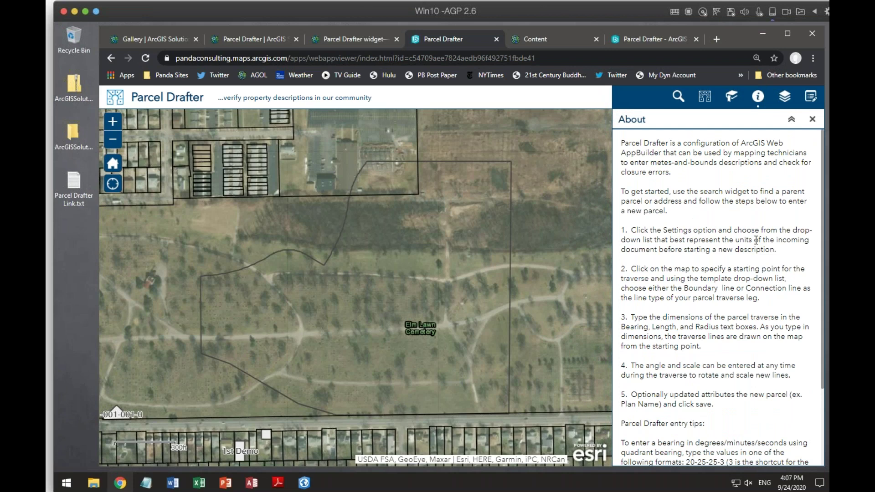
- Try to open the saved CSM traverse for editing in Parcel Drafter, picking its east line and its interior
{"action": "left_click", "coordinate": [707, 97]}
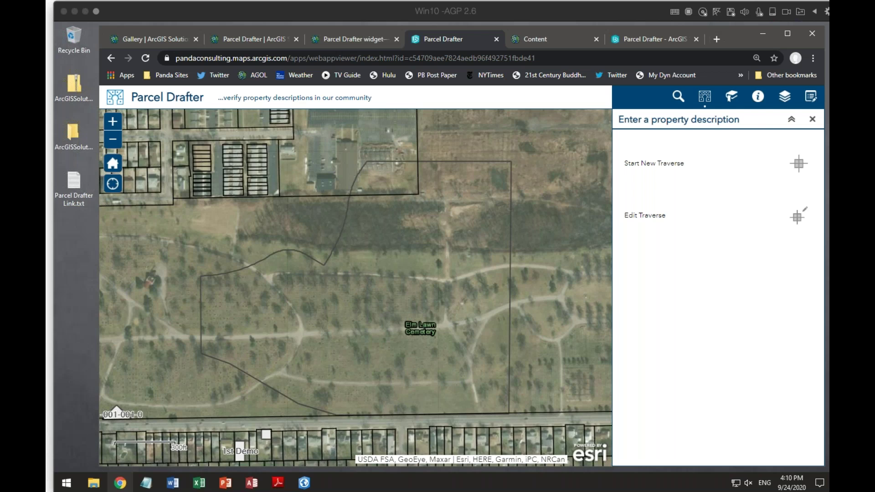
{"action": "left_click", "coordinate": [799, 217]}
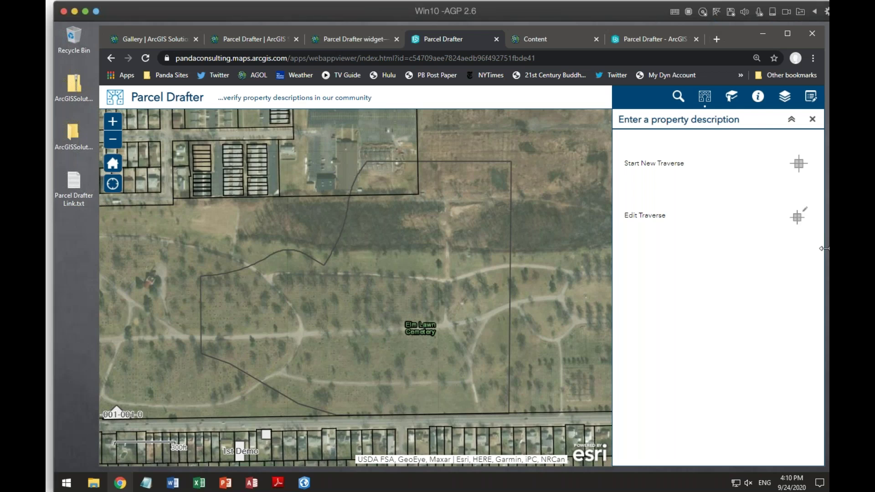
{"action": "left_click", "coordinate": [797, 216]}
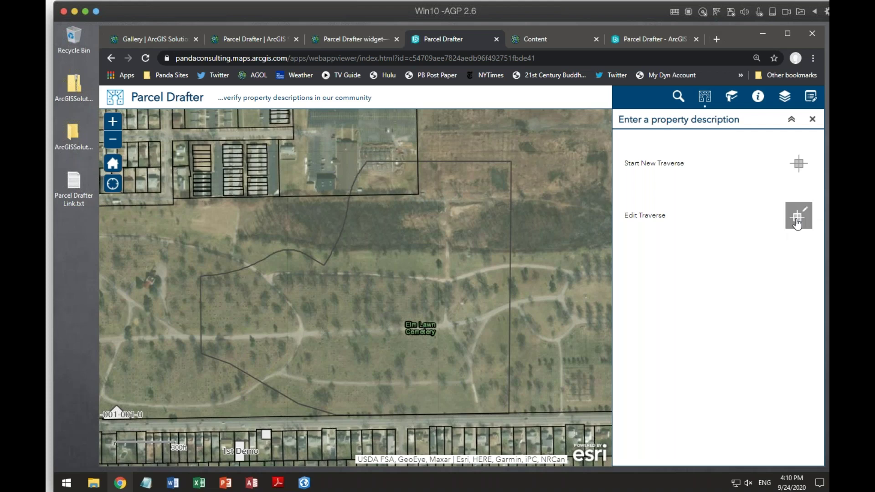
{"action": "left_click", "coordinate": [510, 275]}
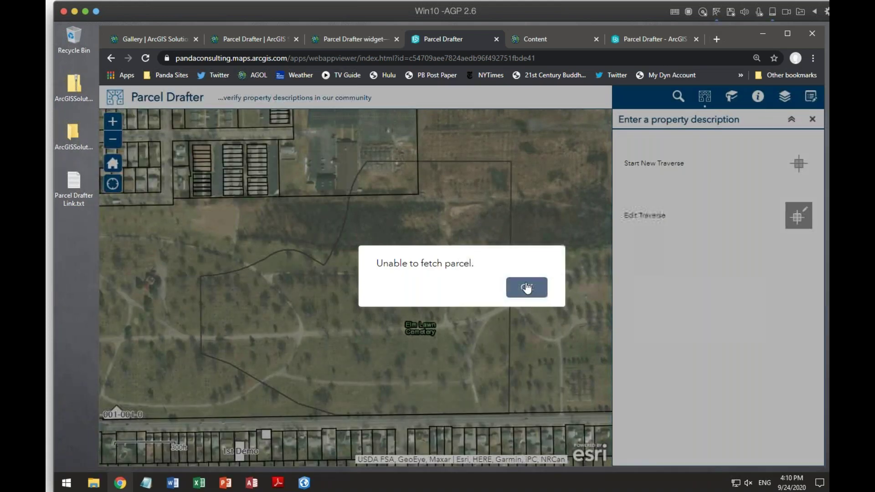
{"action": "left_click", "coordinate": [526, 287]}
{"action": "left_click", "coordinate": [435, 273]}
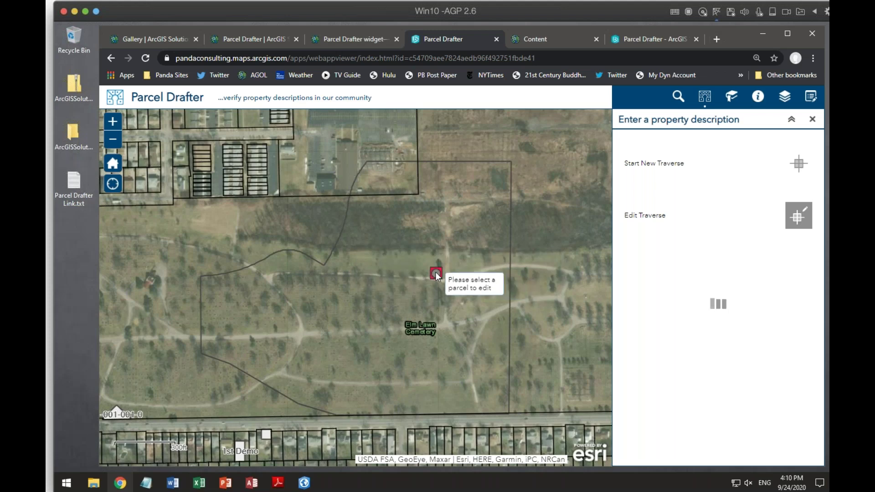
{"action": "left_click", "coordinate": [536, 289]}
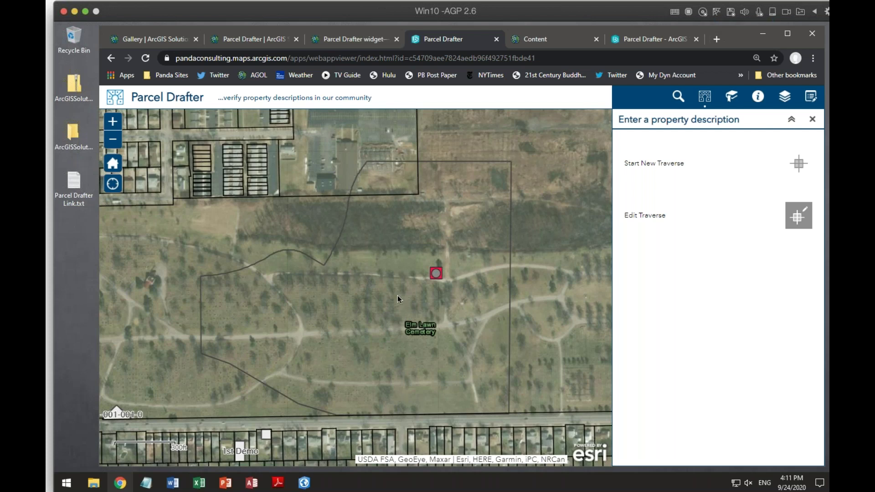
- Return to ArcGIS Pro and examine the updated bearings and distances of the traverse lines on a closer view
{"action": "left_click", "coordinate": [304, 484]}
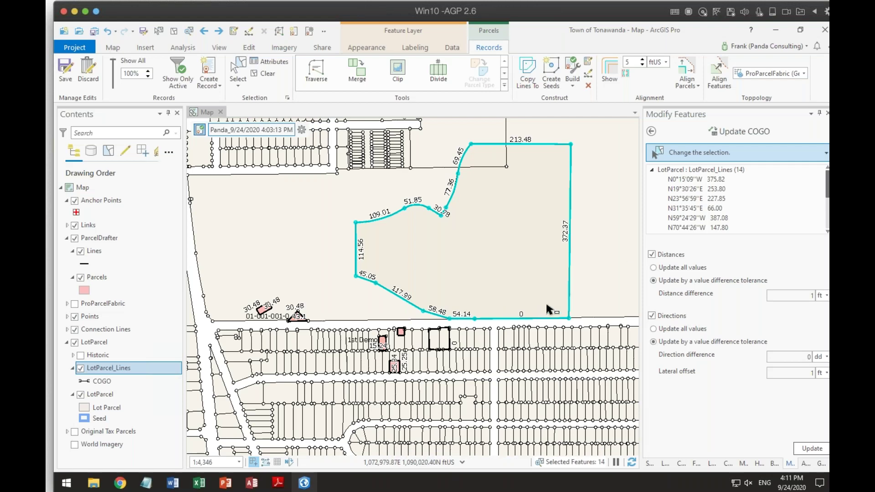
{"action": "scroll", "coordinate": [757, 203], "scroll_direction": "down", "scroll_amount": 3}
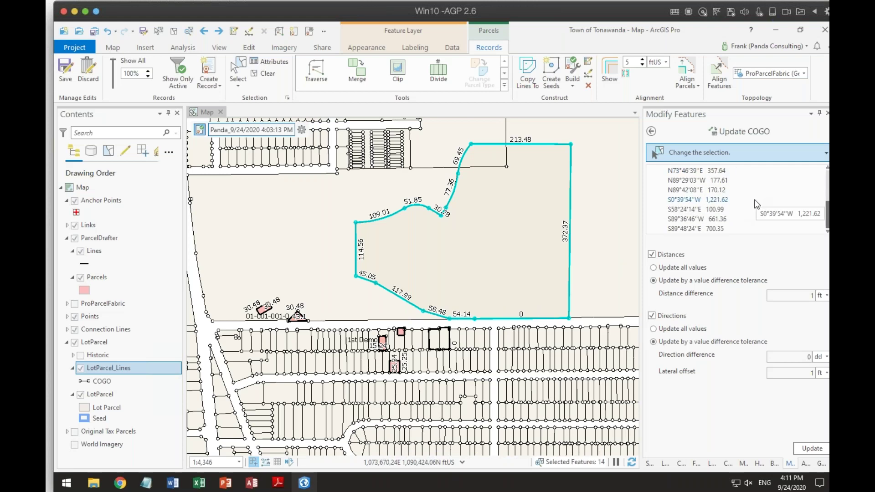
{"action": "scroll", "coordinate": [527, 321], "scroll_direction": "up", "scroll_amount": 2}
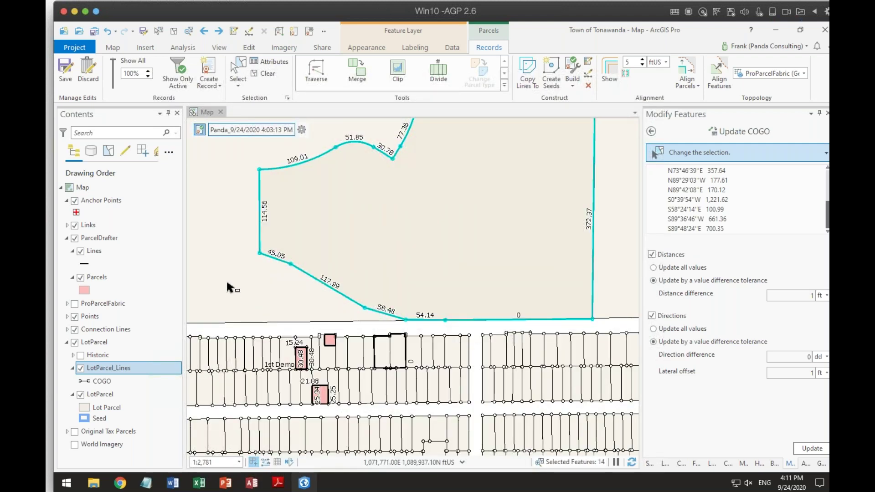
- Toggle the ParcelDrafter layer group off and on to compare its map labels, and highlight its Lines layer
{"action": "left_click", "coordinate": [74, 238]}
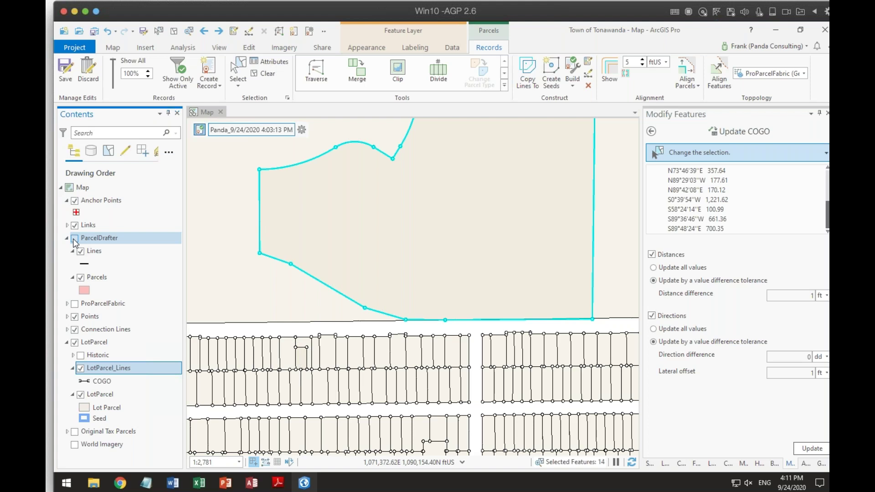
{"action": "left_click", "coordinate": [75, 239]}
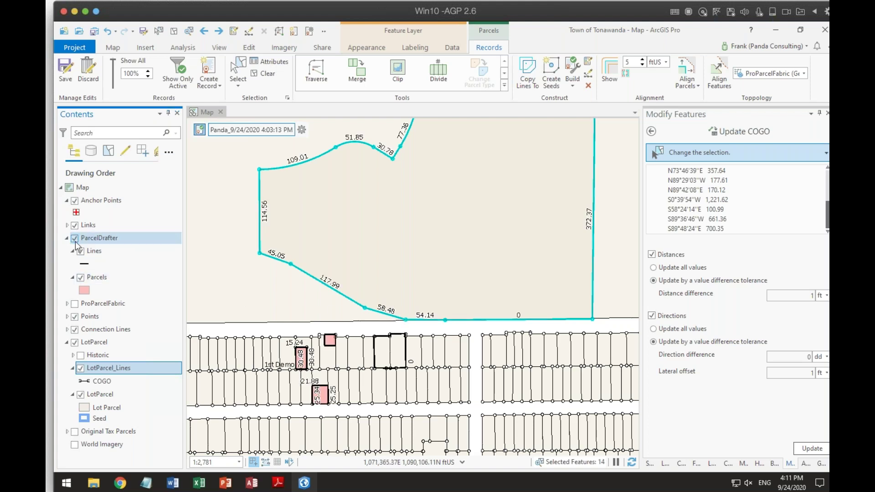
{"action": "left_click", "coordinate": [91, 251]}
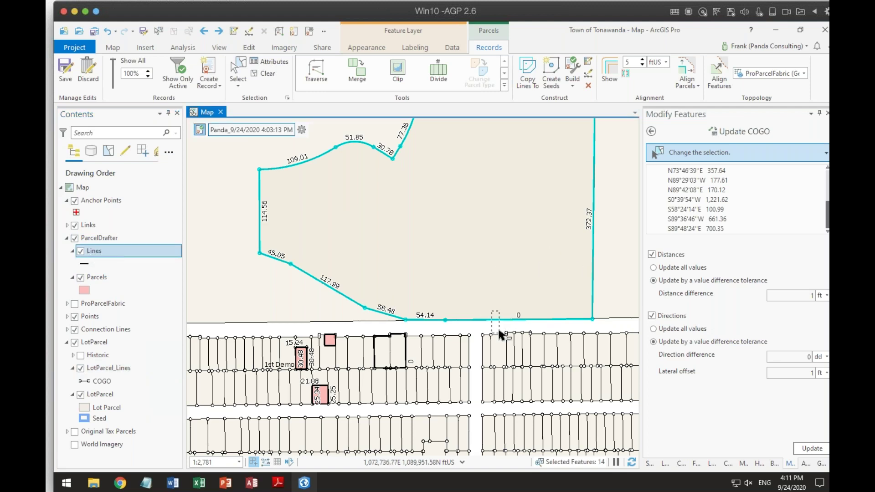
- Try to select the south boundary line labelled 0 with the Update COGO selection, and leave the tool
{"action": "left_click", "coordinate": [551, 319]}
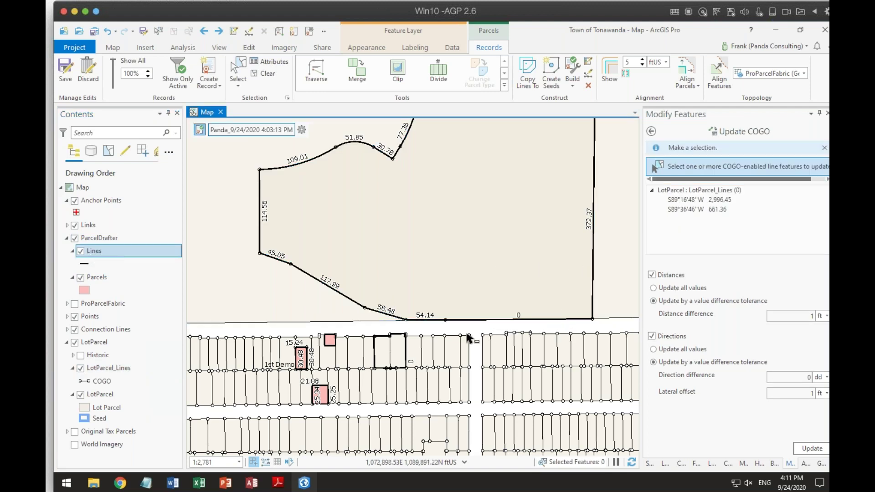
{"action": "left_click", "coordinate": [577, 328]}
{"action": "left_click", "coordinate": [573, 310]}
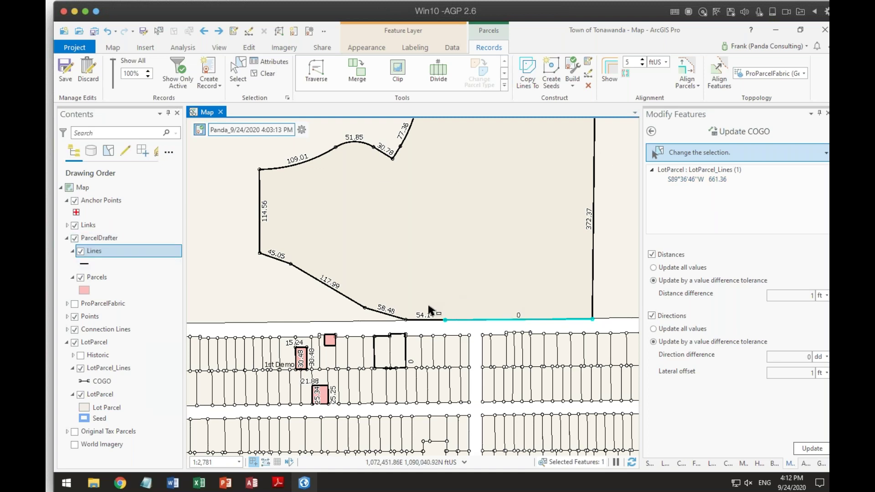
{"action": "left_click_drag", "start_coordinate": [429, 310], "coordinate": [488, 332]}
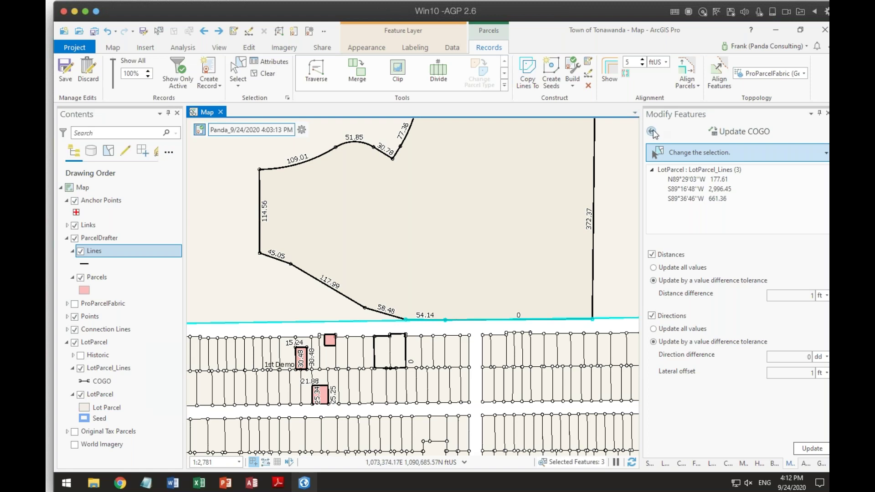
{"action": "left_click", "coordinate": [653, 132]}
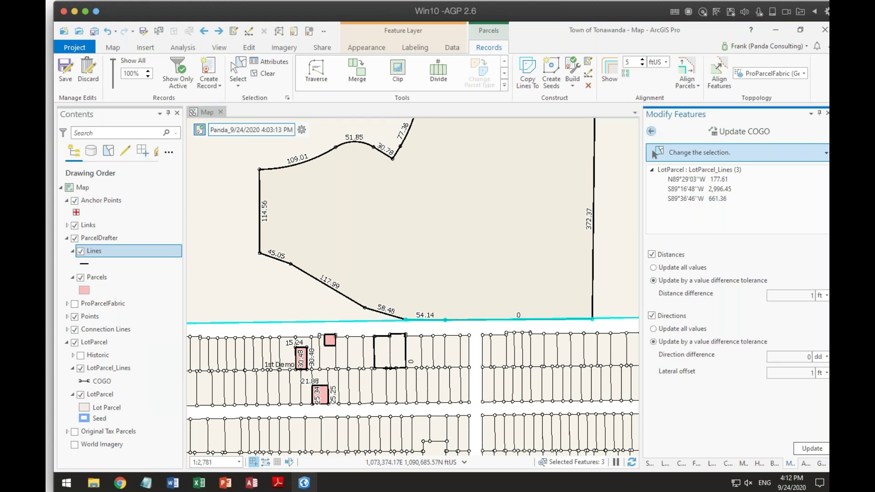
- Use the Select tool to select the Parcel Drafter line labelled 0 along the traverse's south boundary
{"action": "left_click", "coordinate": [244, 74]}
{"action": "left_click_drag", "start_coordinate": [470, 304], "coordinate": [526, 321]}
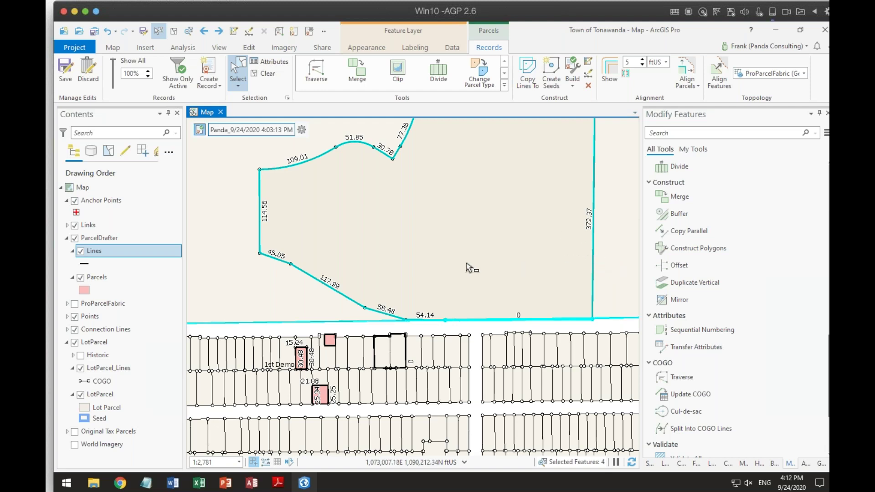
{"action": "left_click_drag", "start_coordinate": [293, 258], "coordinate": [337, 293]}
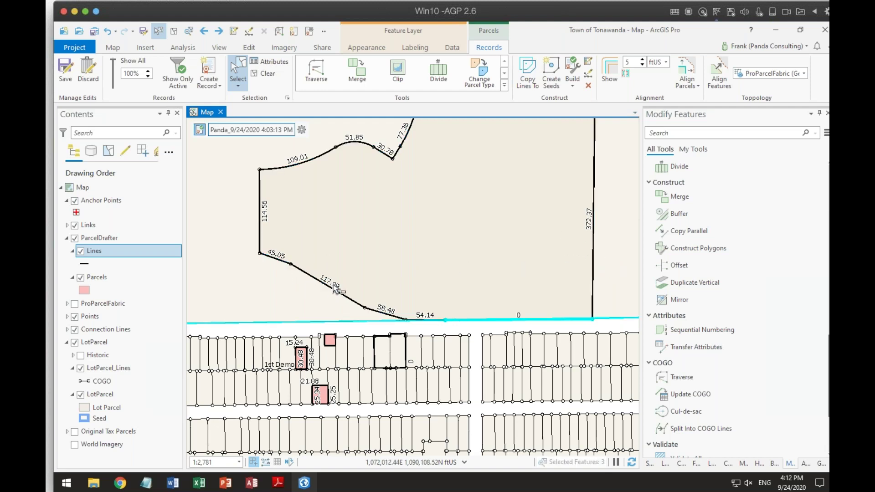
{"action": "left_click", "coordinate": [509, 329]}
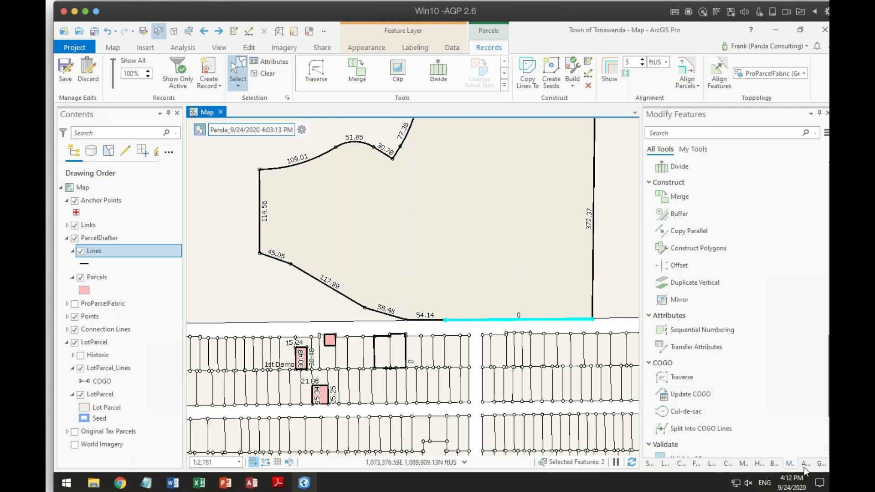
- Set the Distance attribute of the selected ParcelDrafter south boundary line to 661.36
{"action": "left_click", "coordinate": [805, 463]}
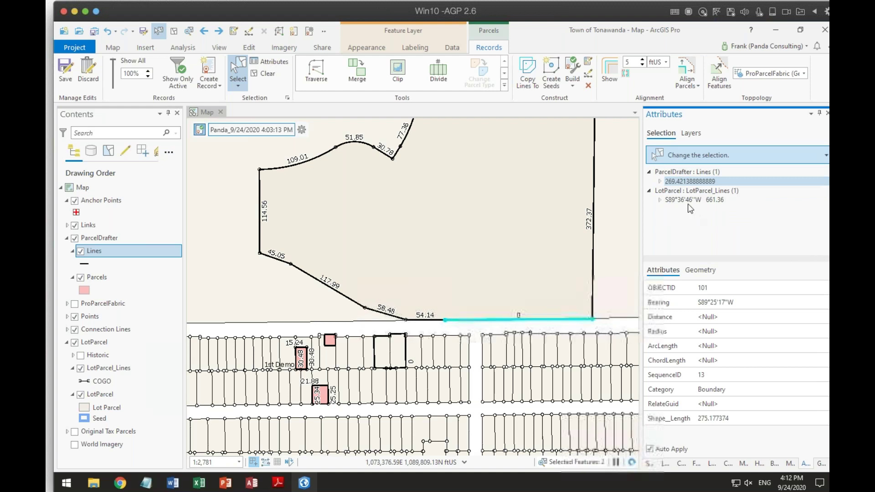
{"action": "left_click", "coordinate": [730, 318]}
{"action": "left_click", "coordinate": [737, 316]}
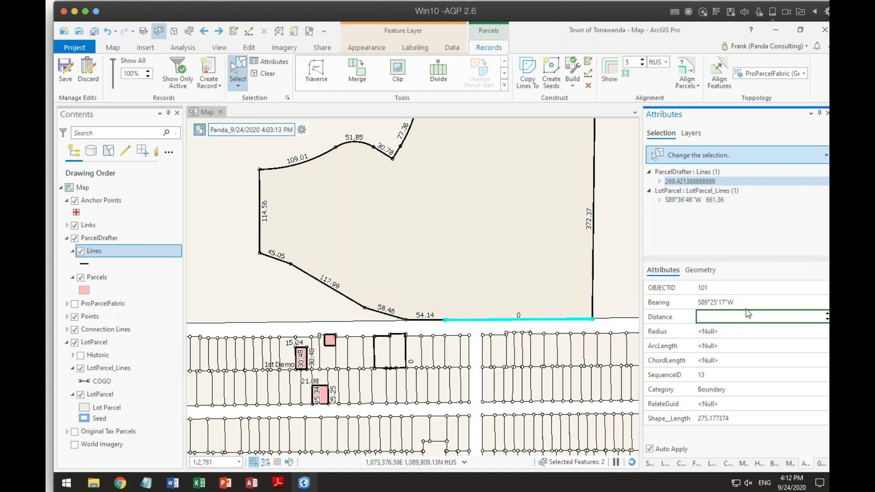
{"action": "type", "text": "661"}
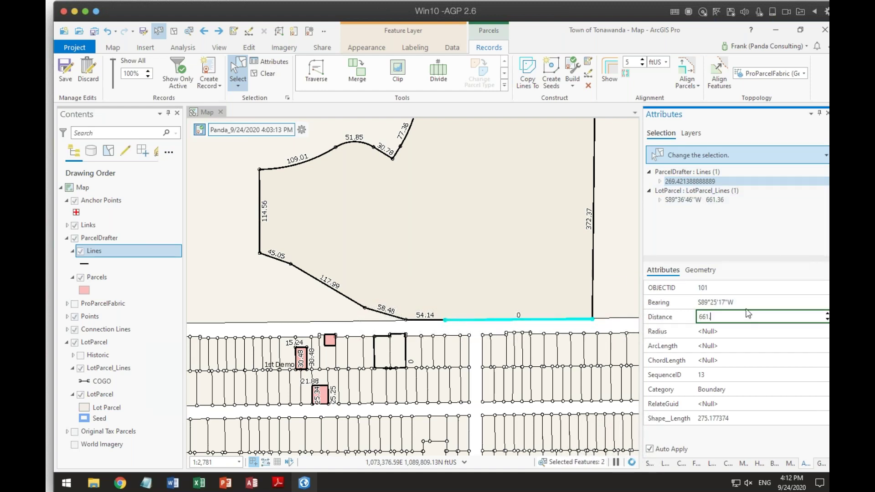
{"action": "type", "text": "."}
{"action": "key", "text": "Return"}
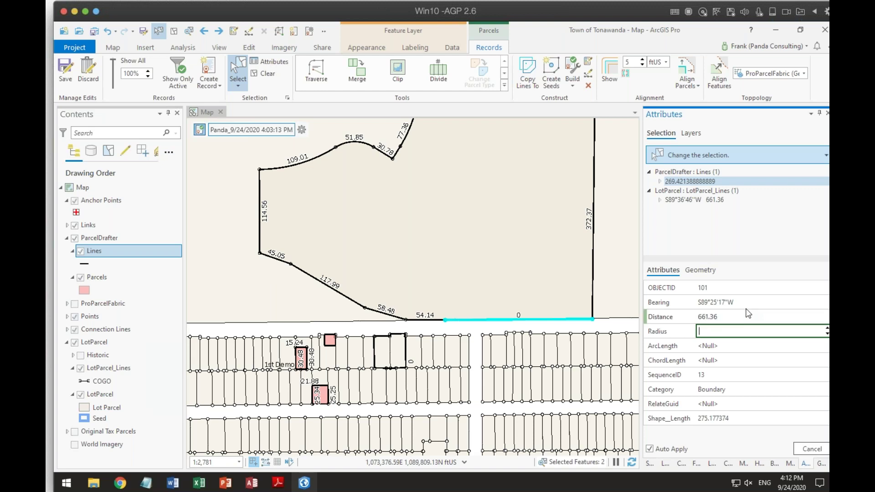
{"action": "mouse_move", "coordinate": [653, 394]}
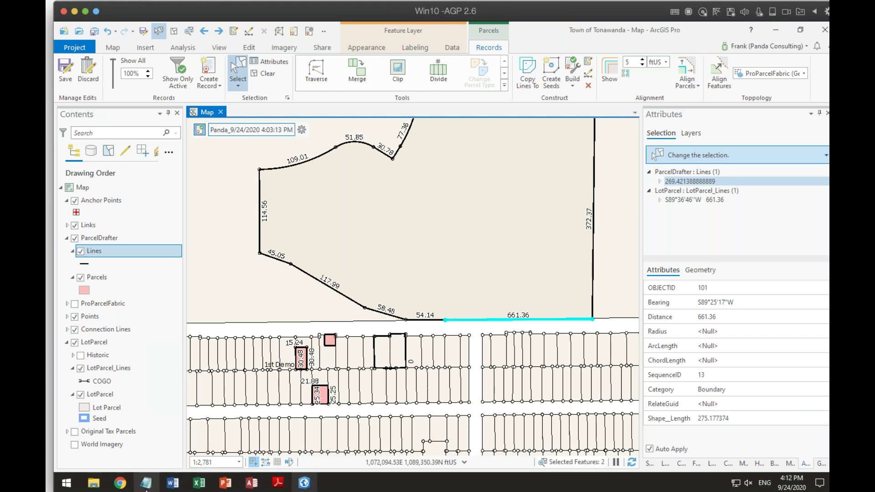
- Switch to the Parcel Drafter web app, examine the traverse's south boundary over the imagery and activate Start New Traverse
{"action": "left_click", "coordinate": [119, 483]}
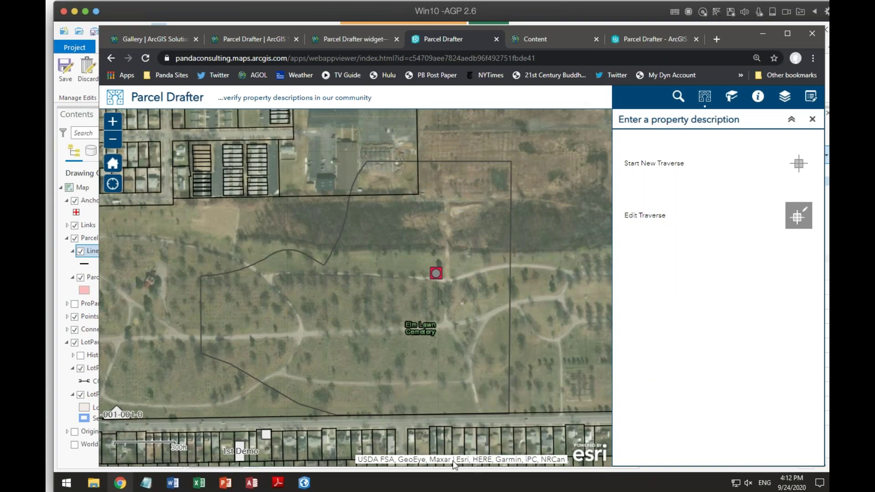
{"action": "scroll", "coordinate": [455, 418], "scroll_direction": "up", "scroll_amount": 1}
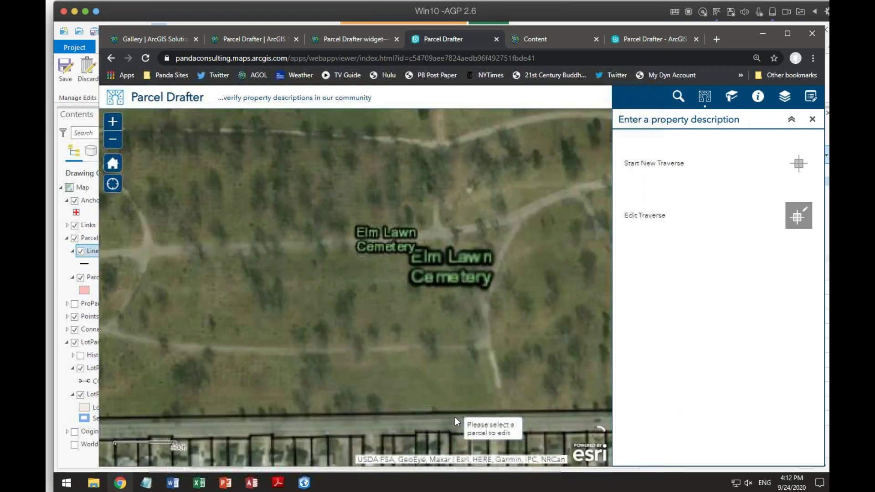
{"action": "scroll", "coordinate": [455, 417], "scroll_direction": "up", "scroll_amount": 2}
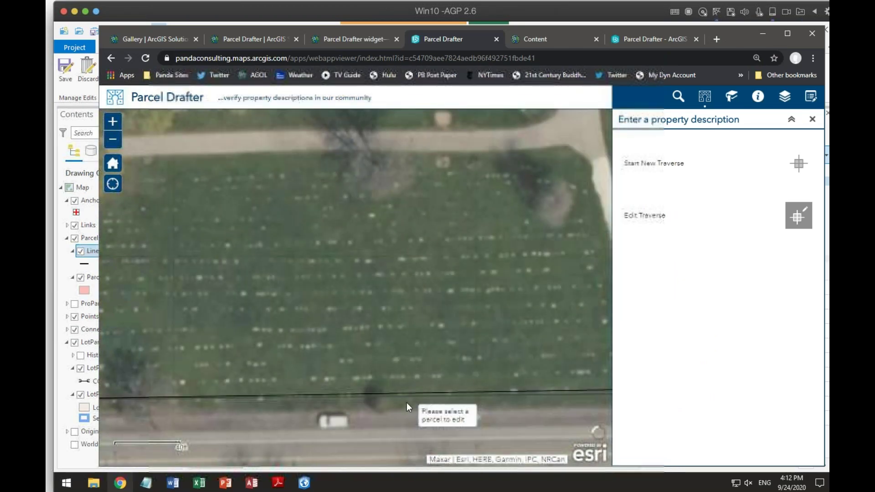
{"action": "left_click_drag", "start_coordinate": [466, 405], "coordinate": [450, 269]}
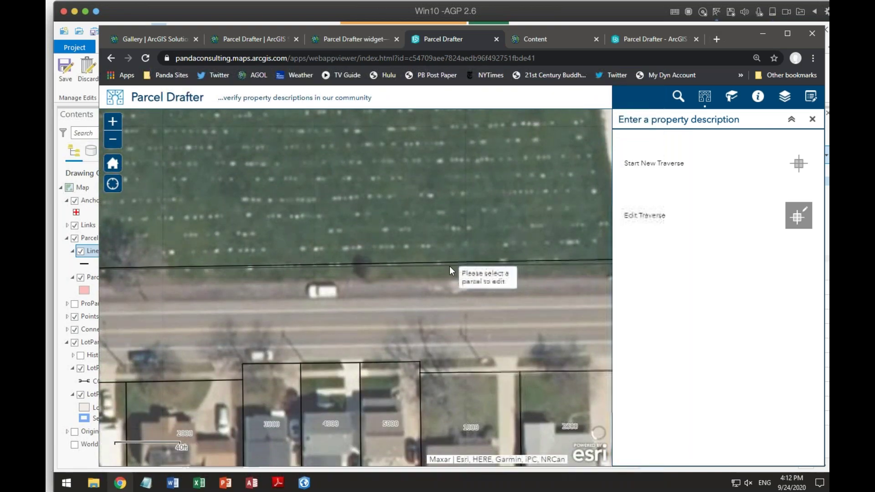
{"action": "scroll", "coordinate": [449, 267], "scroll_direction": "down", "scroll_amount": 1}
{"action": "scroll", "coordinate": [447, 268], "scroll_direction": "down", "scroll_amount": 2}
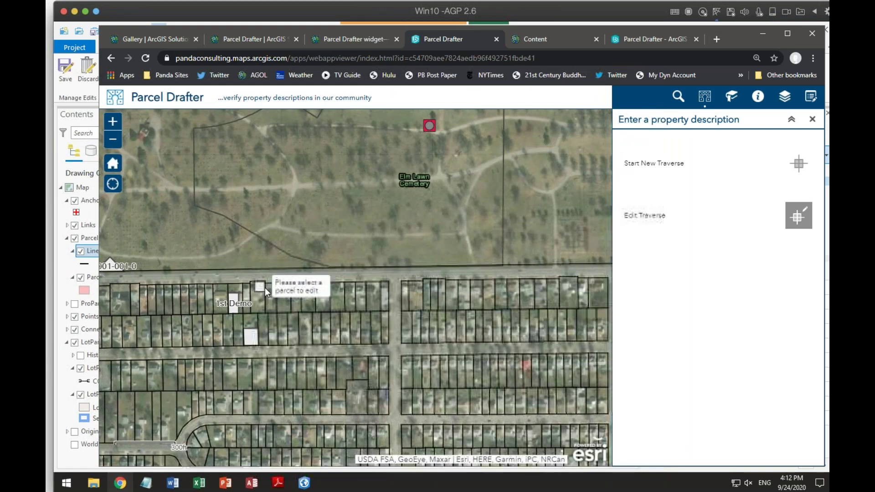
{"action": "left_click_drag", "start_coordinate": [266, 291], "coordinate": [320, 344]}
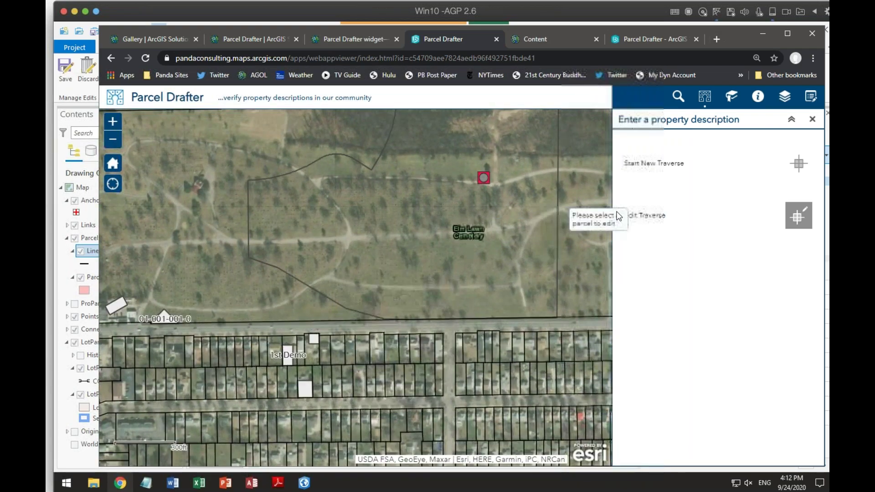
{"action": "left_click", "coordinate": [798, 163]}
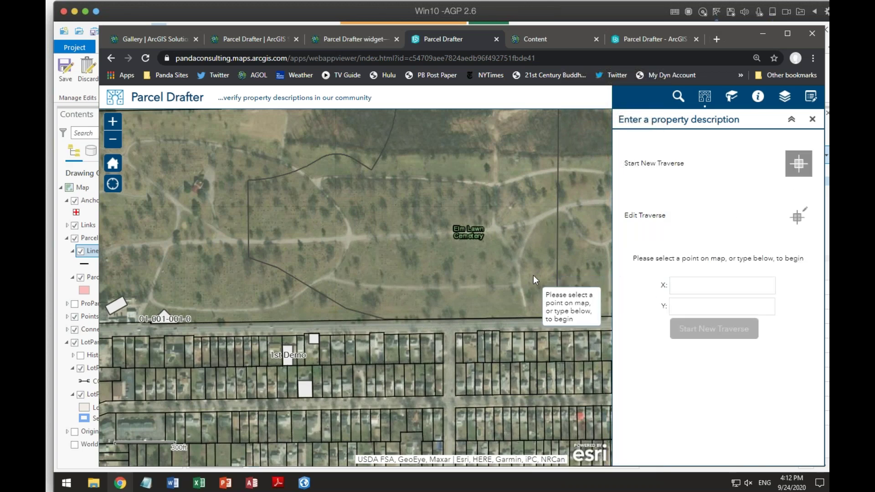
{"action": "left_click_drag", "start_coordinate": [549, 207], "coordinate": [555, 212]}
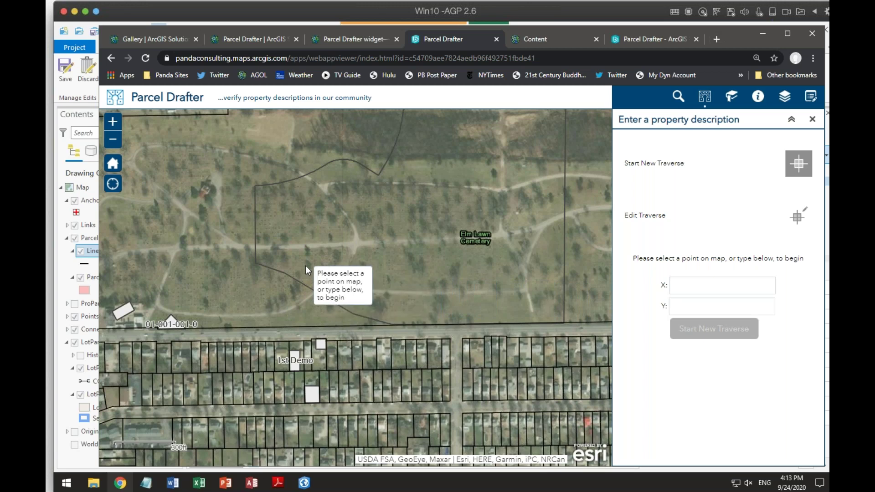
- Return to ArcGIS Pro and hide the LotParcel layer group to isolate the whole Parcel Drafter traverse
{"action": "left_click", "coordinate": [305, 484]}
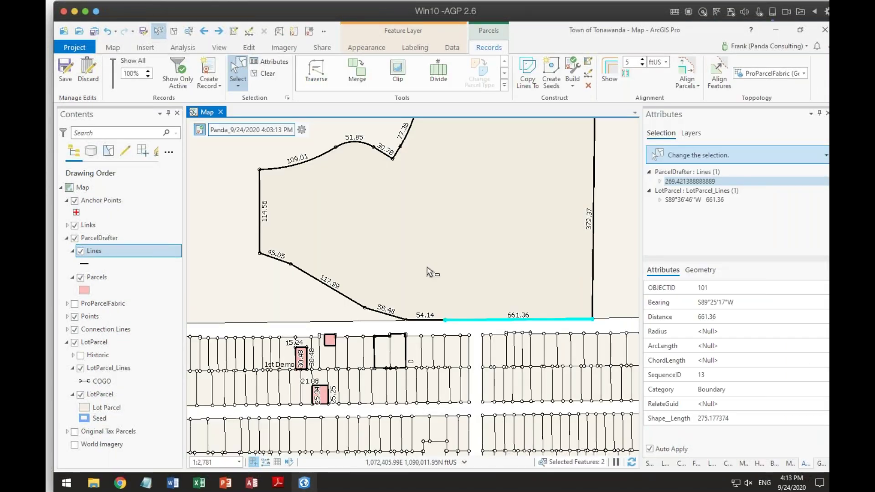
{"action": "left_click", "coordinate": [74, 343]}
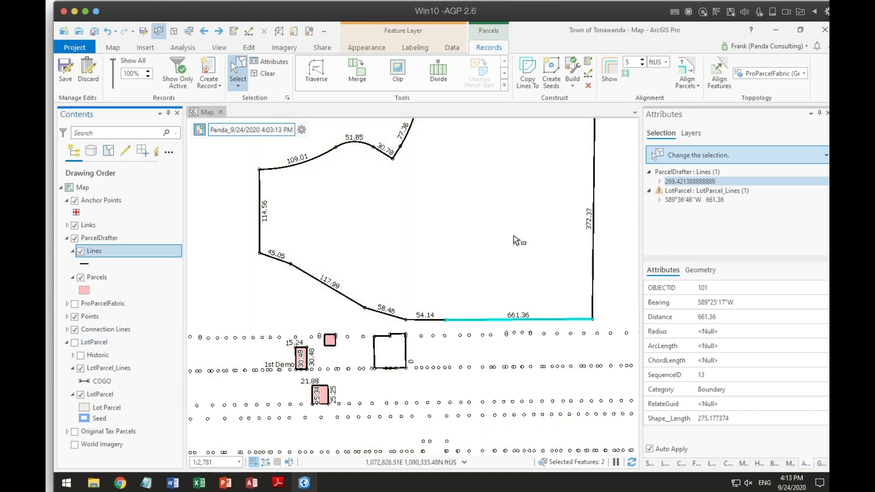
{"action": "scroll", "coordinate": [515, 240], "scroll_direction": "down", "scroll_amount": 3}
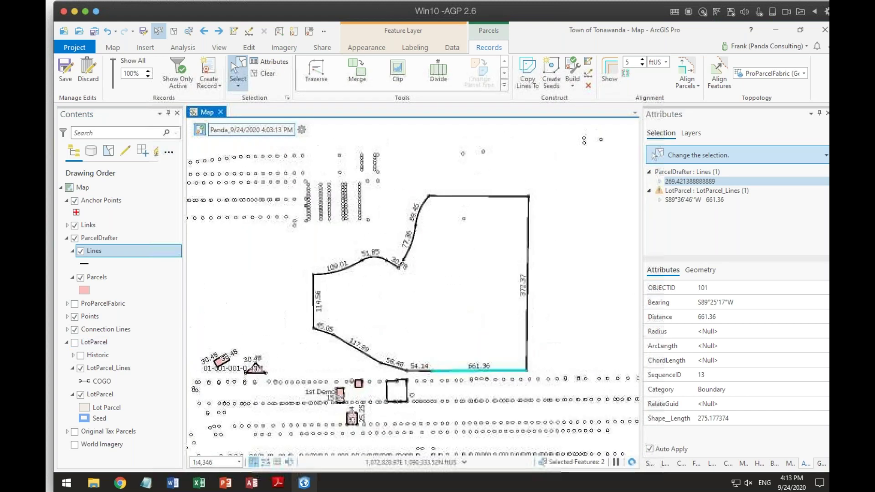
{"action": "left_click", "coordinate": [96, 277]}
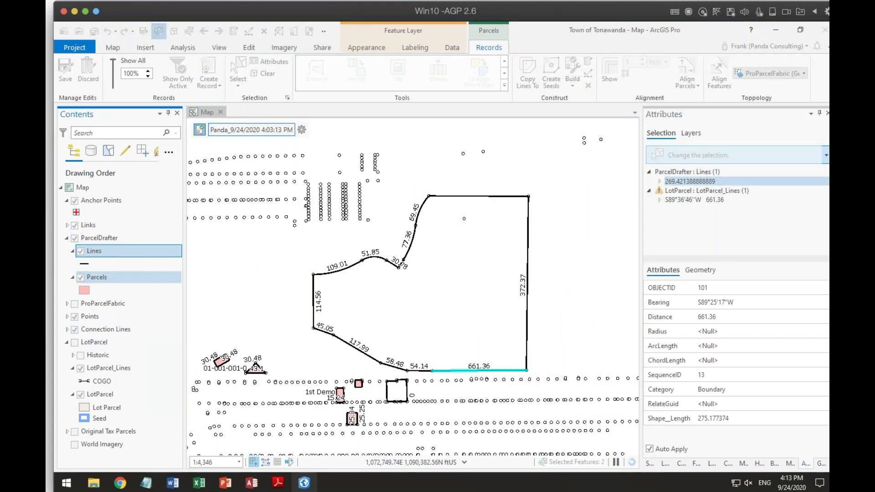
{"action": "left_click", "coordinate": [414, 210]}
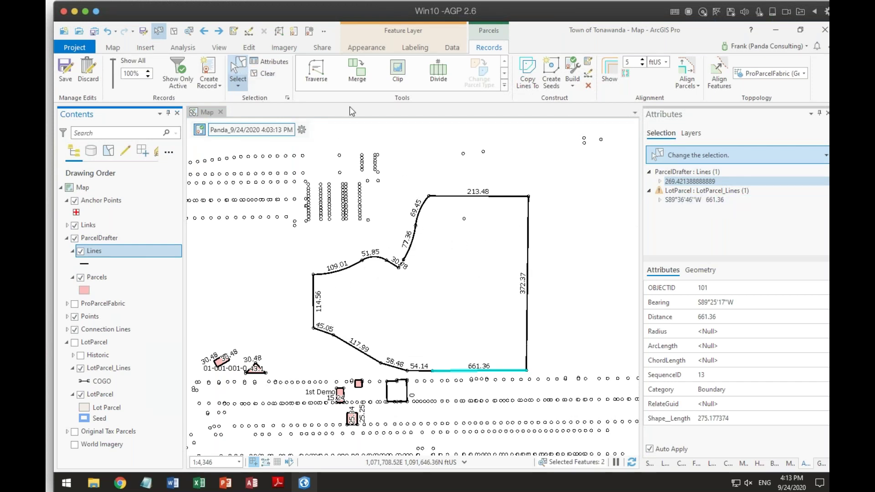
- Select all the boundary lines of the traverse and remove the interior point from the selection
{"action": "left_click_drag", "start_coordinate": [396, 187], "coordinate": [562, 378]}
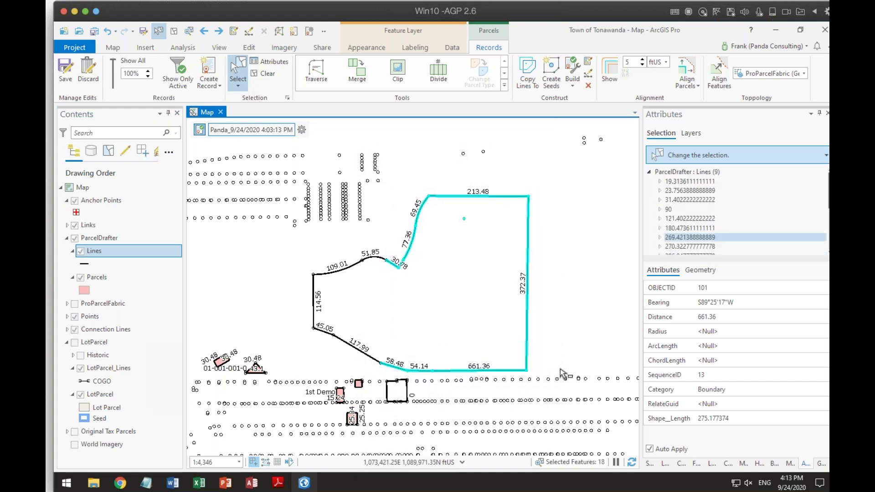
{"action": "left_click_drag", "start_coordinate": [308, 258], "coordinate": [402, 349]}
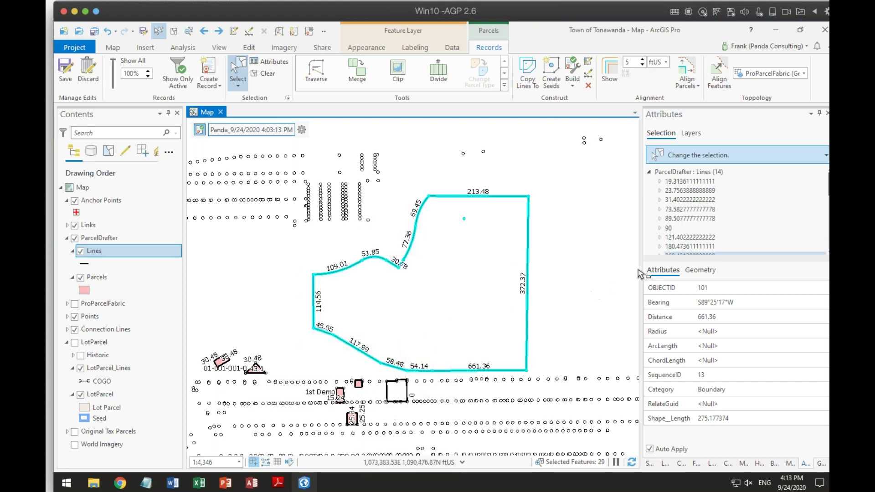
{"action": "left_click", "coordinate": [464, 219], "text": "ctrl"}
- Construct a polygon from the selected traverse lines using the Parcels template
{"action": "left_click", "coordinate": [588, 72]}
{"action": "scroll", "coordinate": [765, 329], "scroll_direction": "down", "scroll_amount": 3}
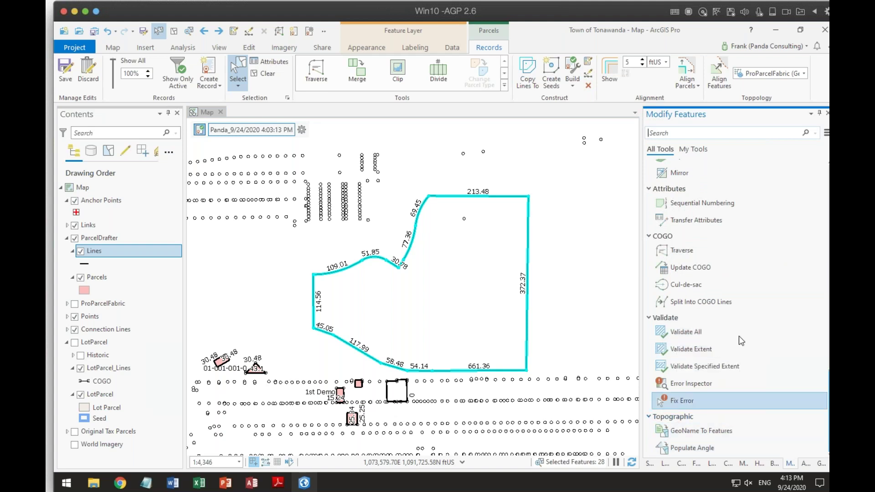
{"action": "scroll", "coordinate": [735, 317], "scroll_direction": "up", "scroll_amount": 2}
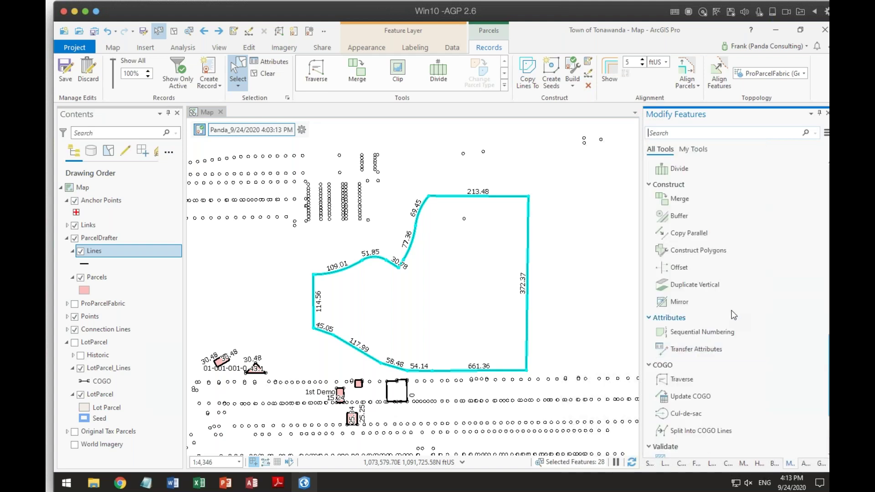
{"action": "left_click", "coordinate": [693, 250]}
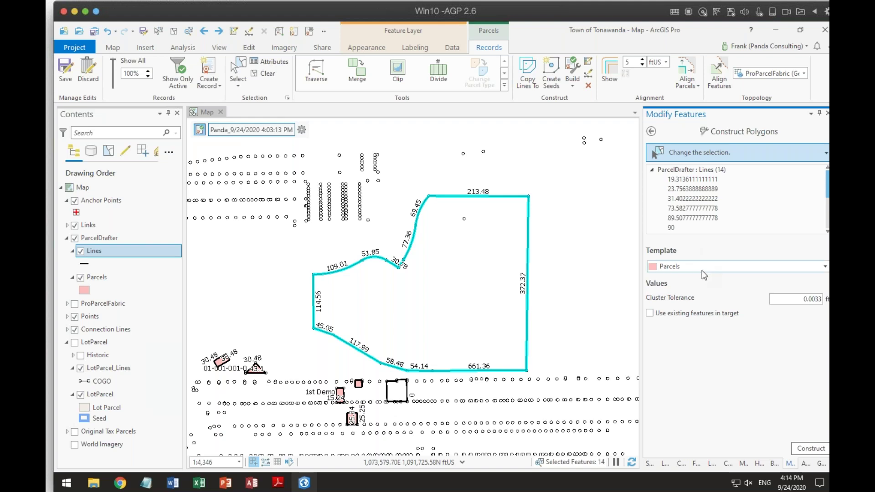
{"action": "left_click", "coordinate": [812, 449]}
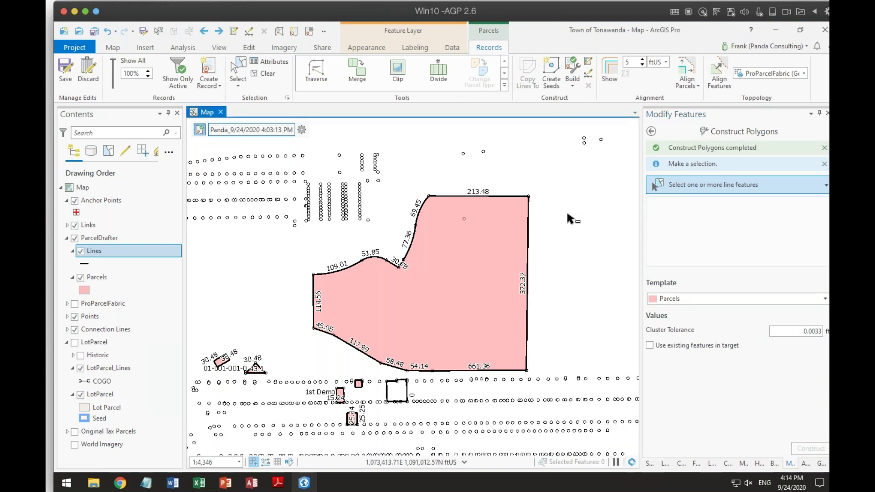
- Switch to the Parcel Drafter web app, reload it and try to open the newly constructed large cemetery parcel for traverse editing
{"action": "left_click", "coordinate": [119, 484]}
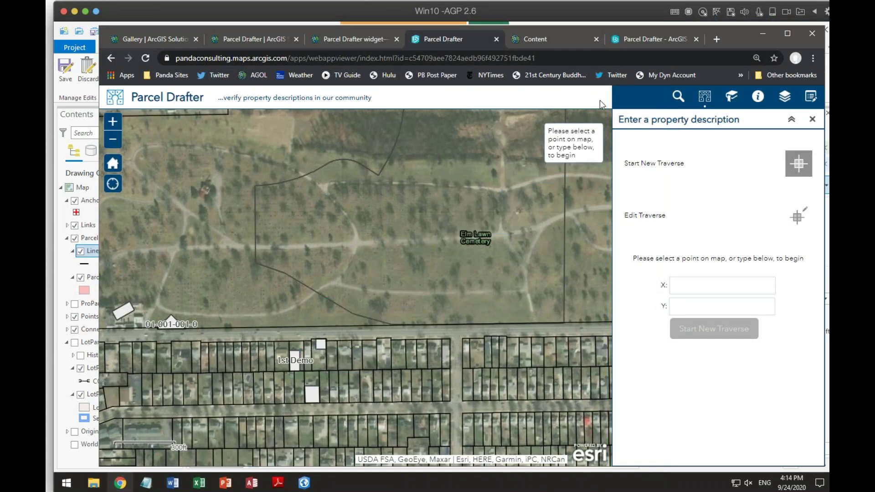
{"action": "left_click", "coordinate": [145, 58]}
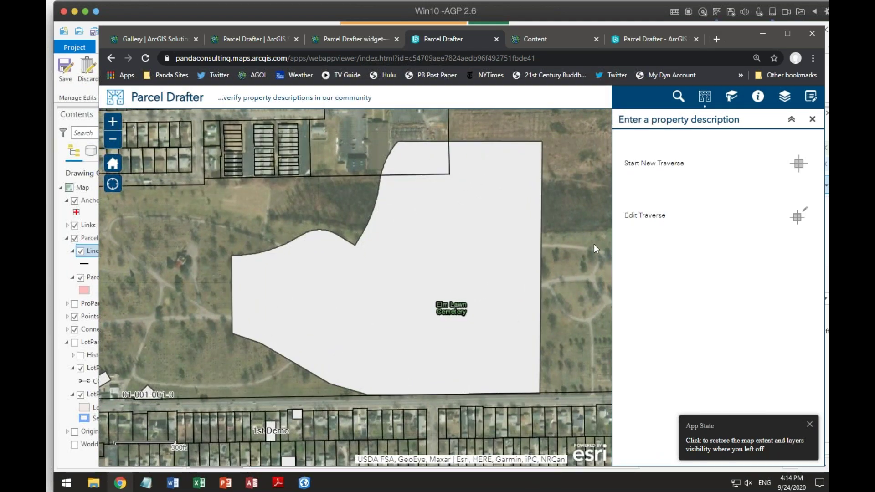
{"action": "left_click", "coordinate": [798, 216]}
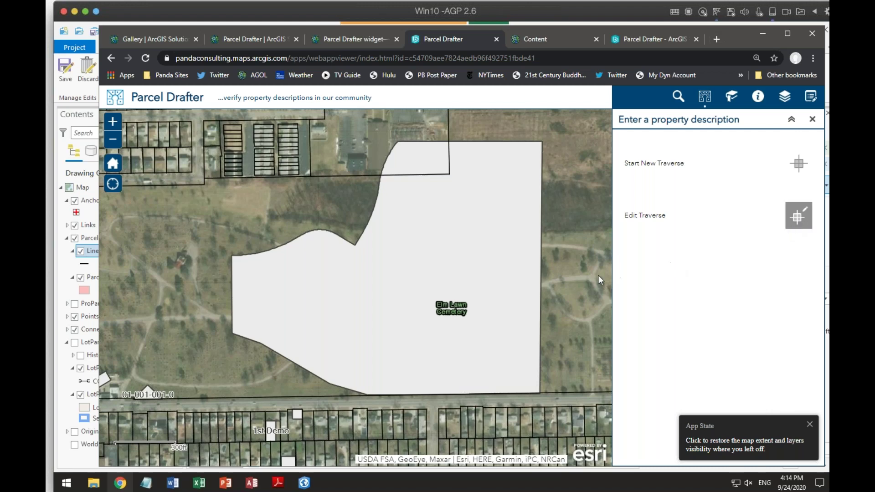
{"action": "left_click", "coordinate": [460, 281]}
{"action": "left_click", "coordinate": [526, 288]}
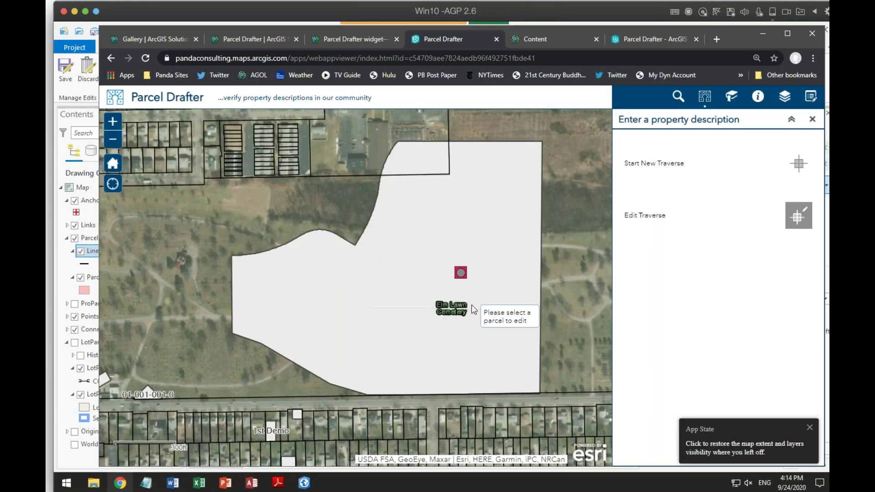
{"action": "left_click", "coordinate": [474, 349]}
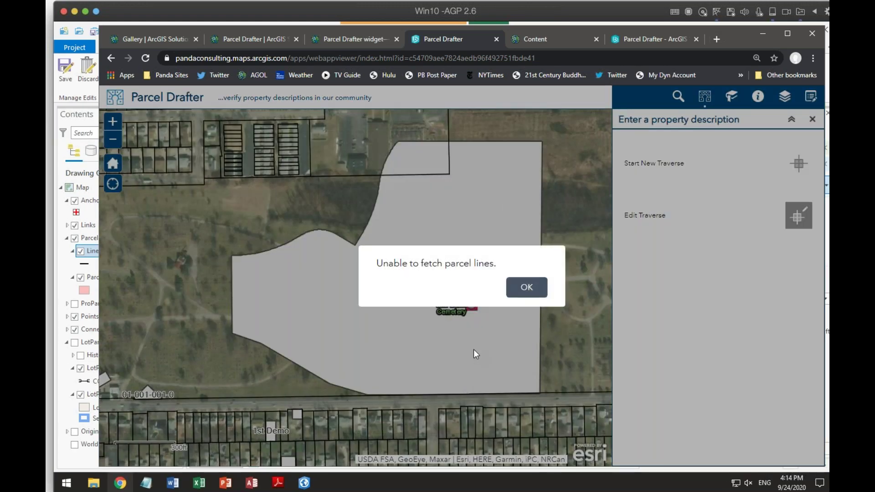
{"action": "left_click", "coordinate": [524, 287]}
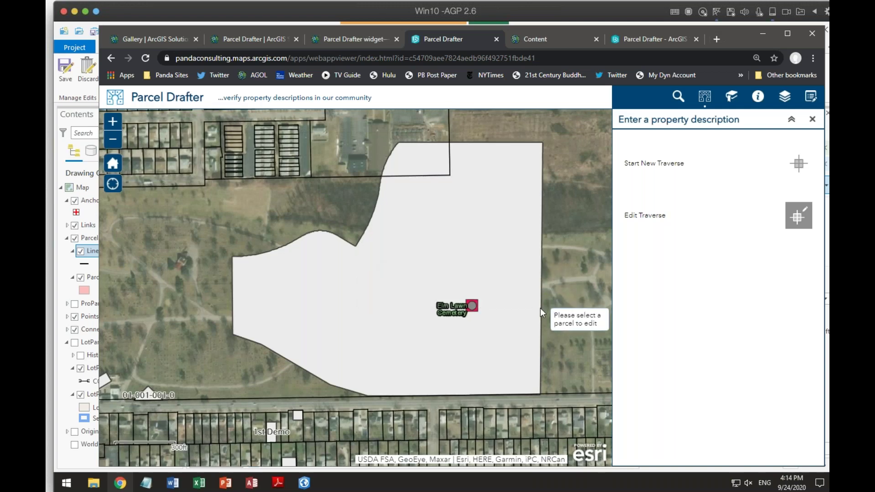
{"action": "left_click", "coordinate": [539, 308]}
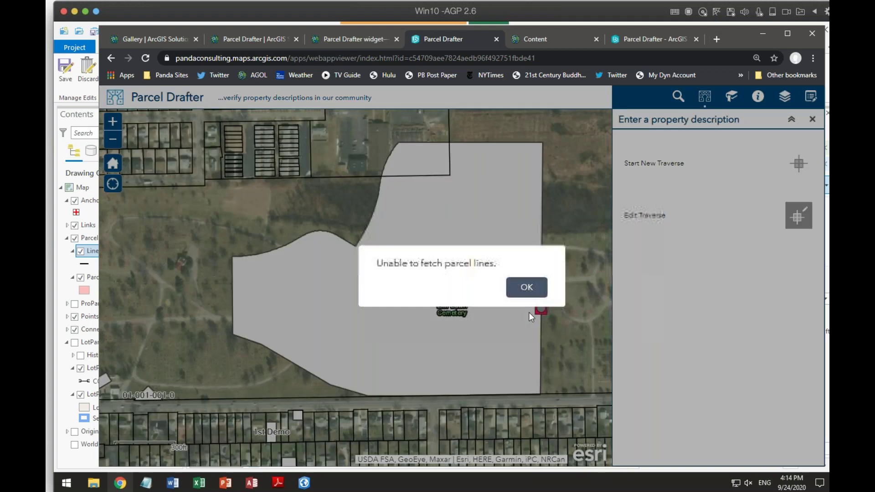
{"action": "left_click", "coordinate": [526, 287]}
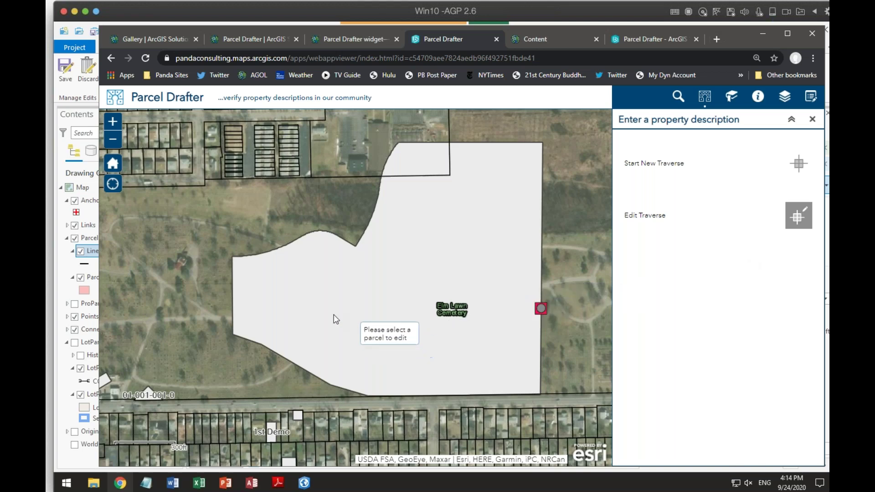
- Open the small tilted rectangular parcel near the road for editing and set the length of its N30-00-00W course to 49 ft
{"action": "left_click_drag", "start_coordinate": [244, 393], "coordinate": [445, 316]}
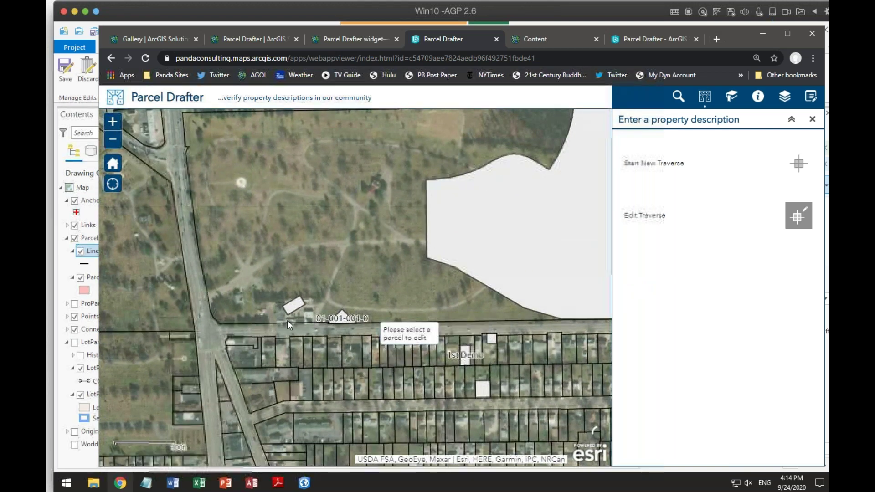
{"action": "left_click", "coordinate": [295, 305]}
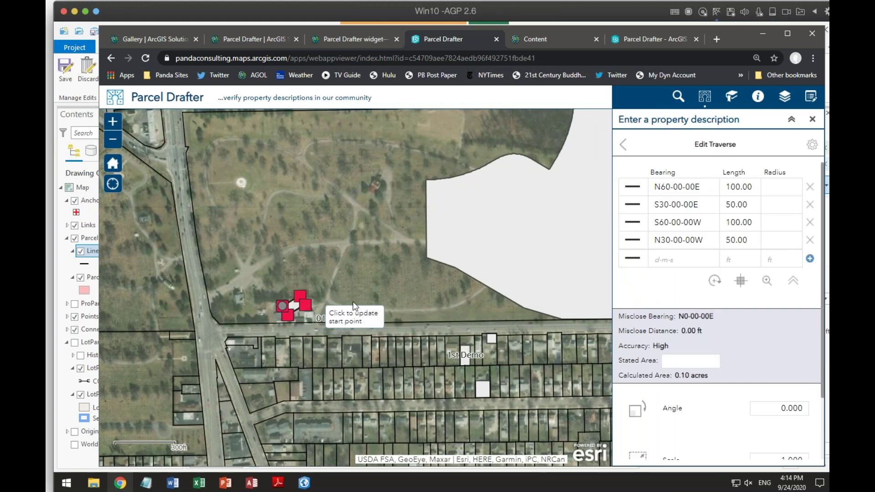
{"action": "left_click", "coordinate": [723, 263]}
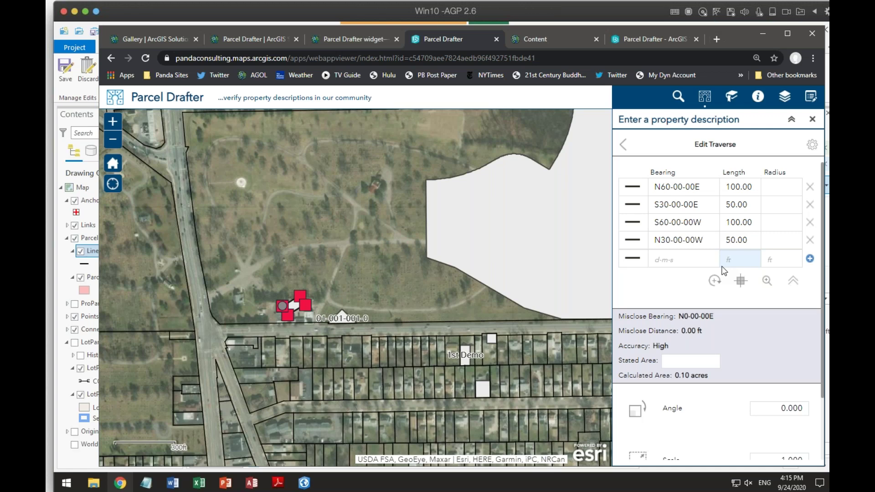
{"action": "left_click", "coordinate": [738, 239]}
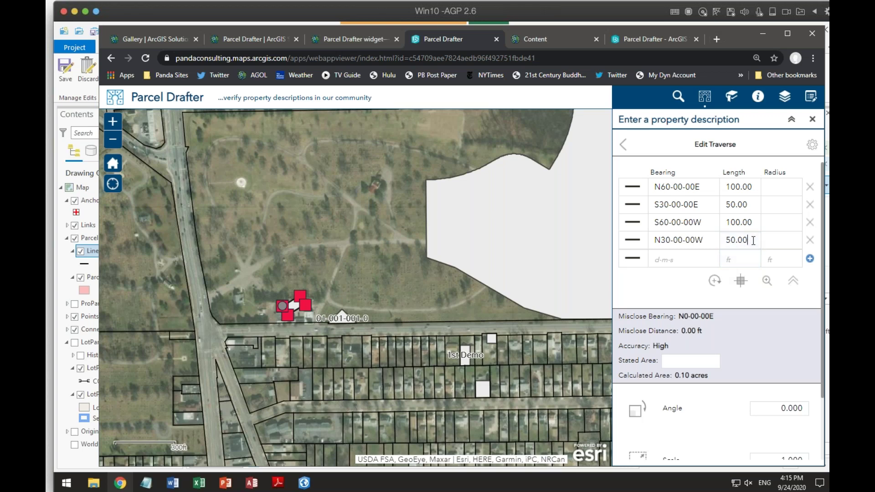
{"action": "key", "text": "BackSpace"}
{"action": "key", "text": "BackSpace"}
{"action": "key", "text": "BackSpace"}
{"action": "key", "text": "BackSpace"}
{"action": "key", "text": "BackSpace"}
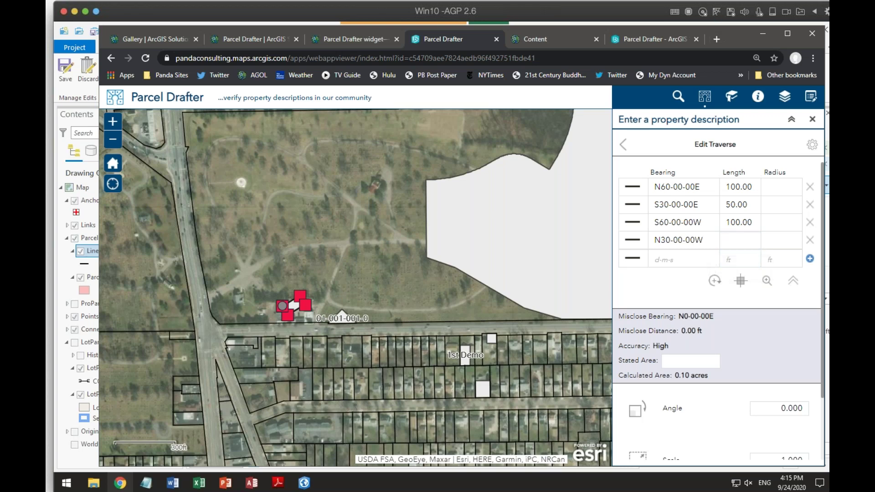
{"action": "type", "text": "49."}
{"action": "key", "text": "Tab"}
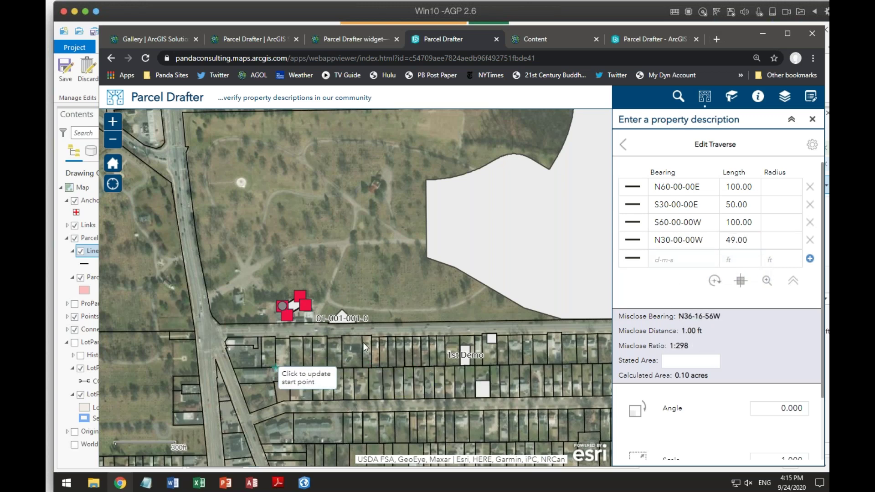
- Save the edited rectangular parcel and dismiss the save message
{"action": "scroll", "coordinate": [788, 398], "scroll_direction": "down", "scroll_amount": 1}
{"action": "scroll", "coordinate": [788, 397], "scroll_direction": "down", "scroll_amount": 1}
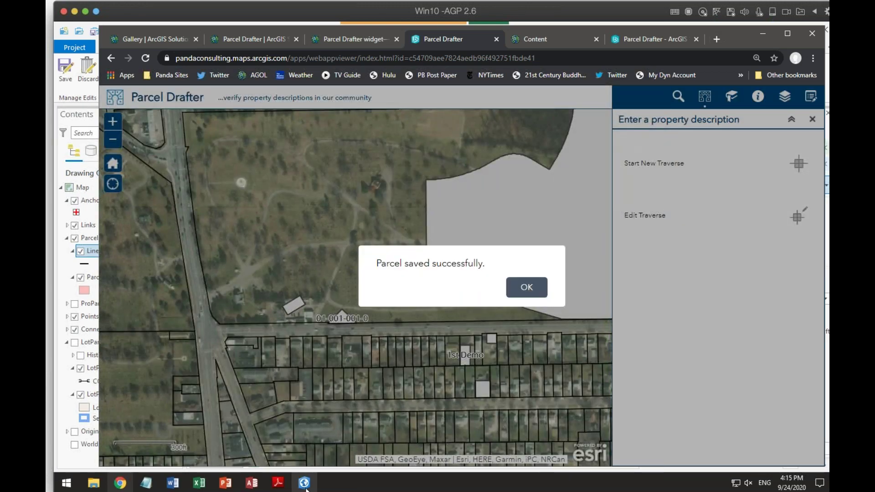
{"action": "left_click", "coordinate": [527, 287]}
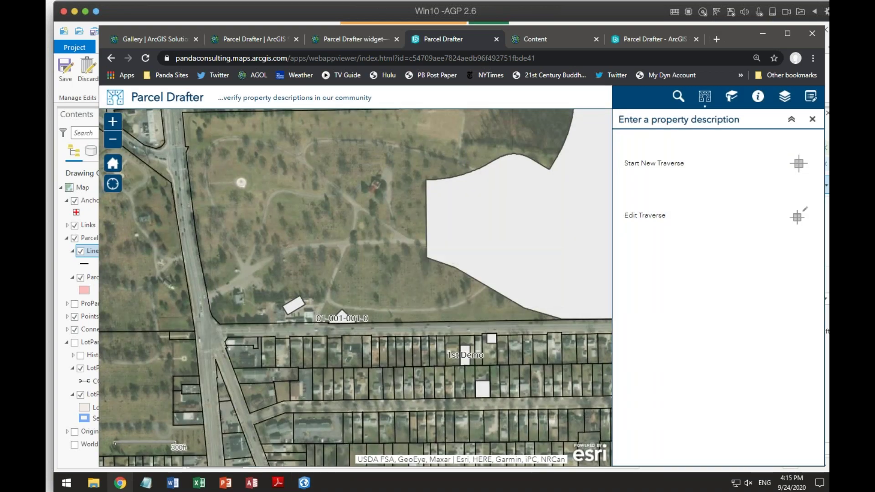
- Return to ArcGIS Pro, select the four boundary lines of the small tilted rectangular parcel and locate one of them from the selection list
{"action": "left_click", "coordinate": [304, 482]}
{"action": "scroll", "coordinate": [267, 327], "scroll_direction": "up", "scroll_amount": 5}
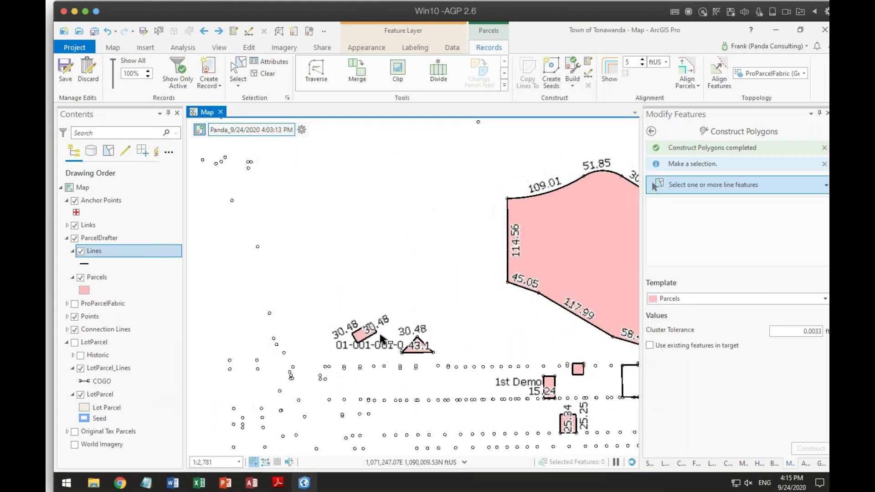
{"action": "scroll", "coordinate": [374, 343], "scroll_direction": "up", "scroll_amount": 4}
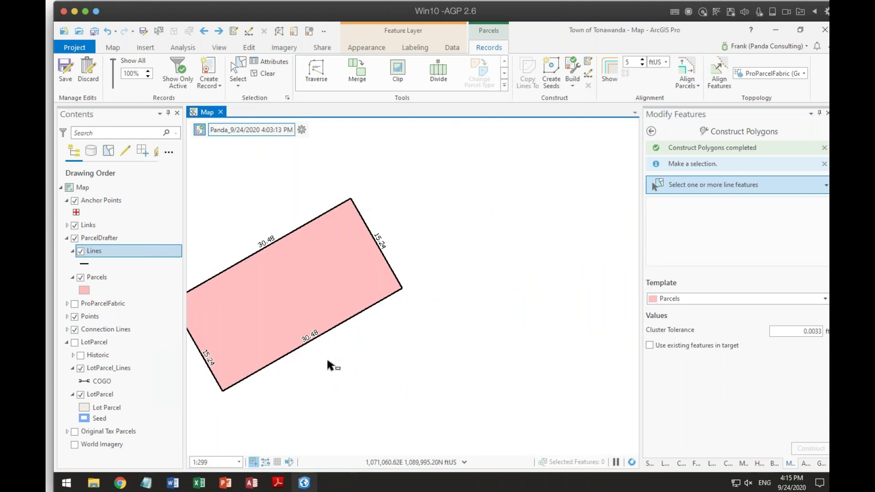
{"action": "scroll", "coordinate": [451, 325], "scroll_direction": "up", "scroll_amount": 2}
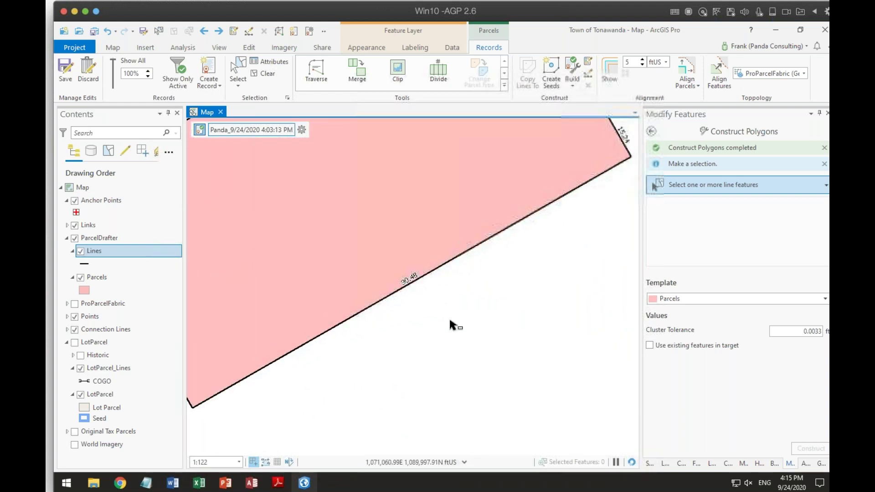
{"action": "scroll", "coordinate": [453, 324], "scroll_direction": "down", "scroll_amount": 2}
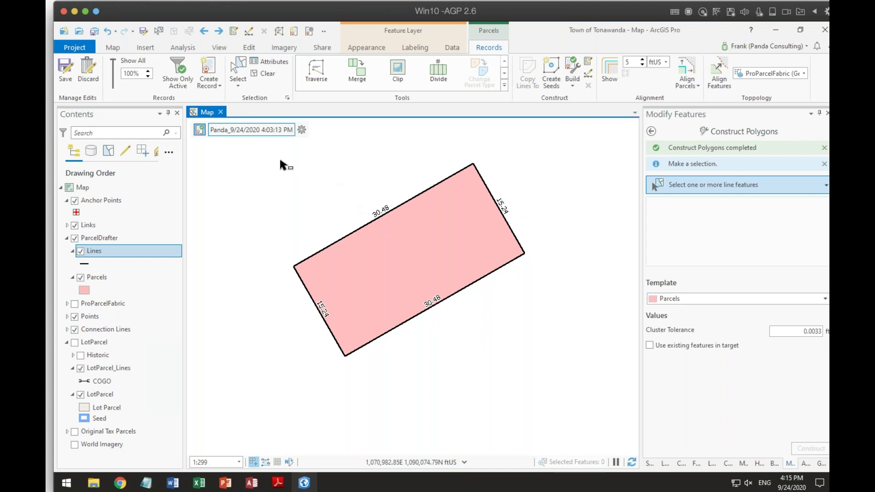
{"action": "left_click_drag", "start_coordinate": [256, 163], "coordinate": [488, 225]}
{"action": "left_click_drag", "start_coordinate": [517, 285], "coordinate": [524, 366]}
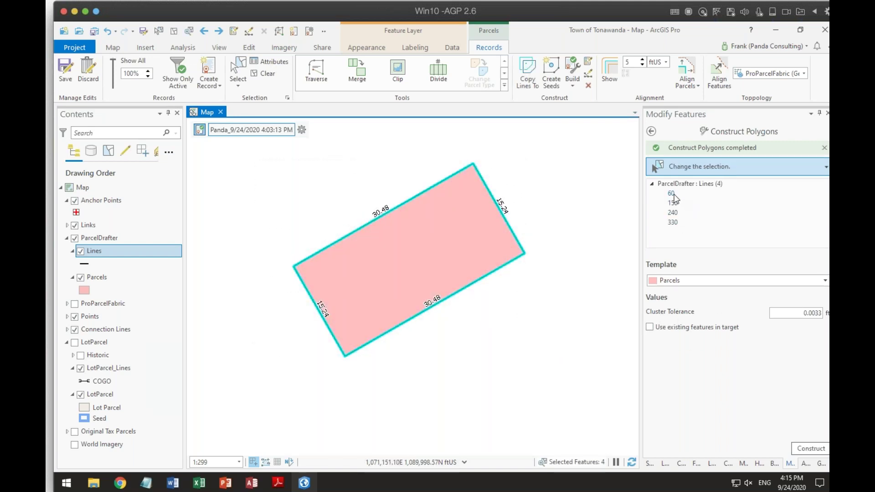
{"action": "left_click", "coordinate": [673, 194]}
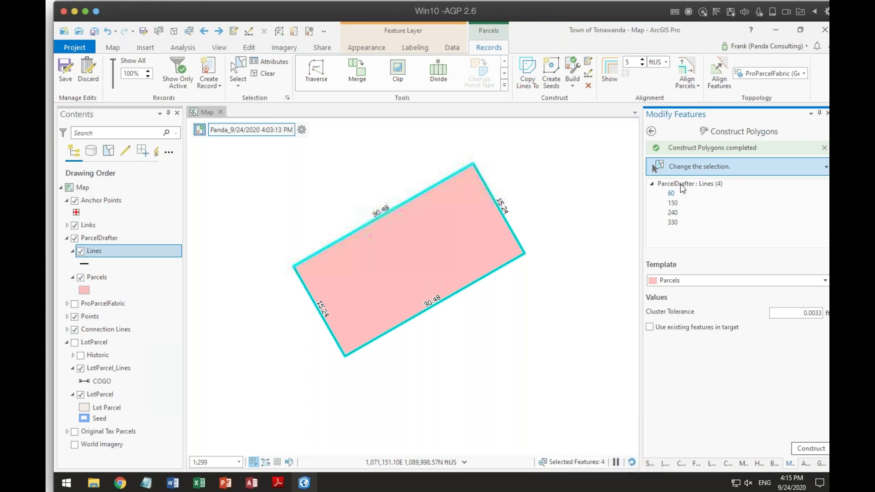
- Set the Lines layer's display field to Distance and check the rectangle's selected boundary lines by distance
{"action": "right_click", "coordinate": [104, 258]}
{"action": "left_click", "coordinate": [151, 354]}
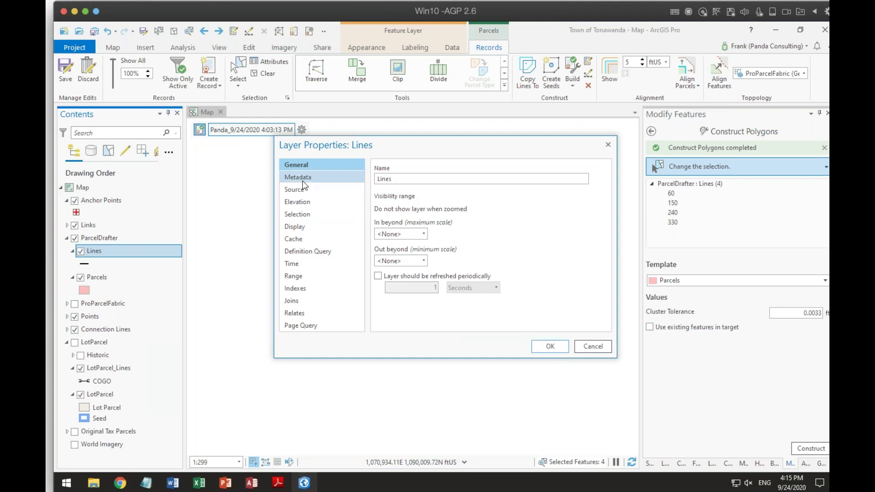
{"action": "left_click", "coordinate": [307, 228]}
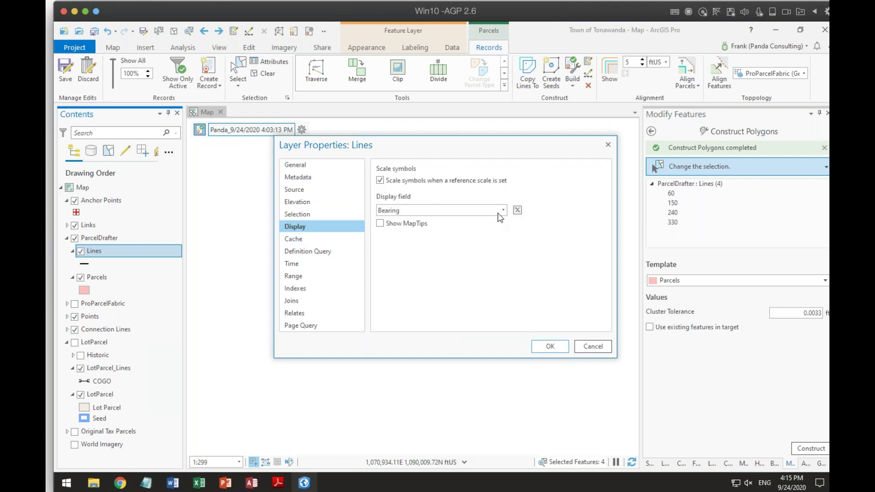
{"action": "left_click", "coordinate": [497, 213]}
{"action": "left_click", "coordinate": [483, 241]}
{"action": "left_click", "coordinate": [556, 348]}
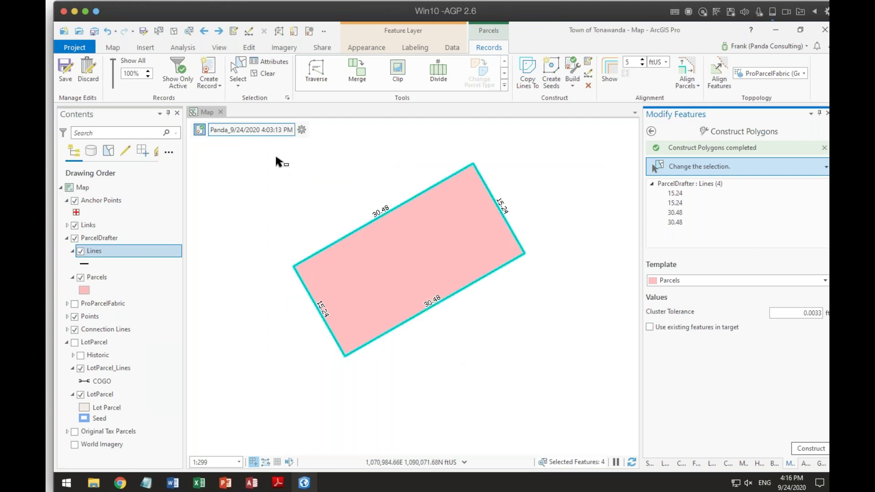
{"action": "left_click_drag", "start_coordinate": [276, 161], "coordinate": [549, 362]}
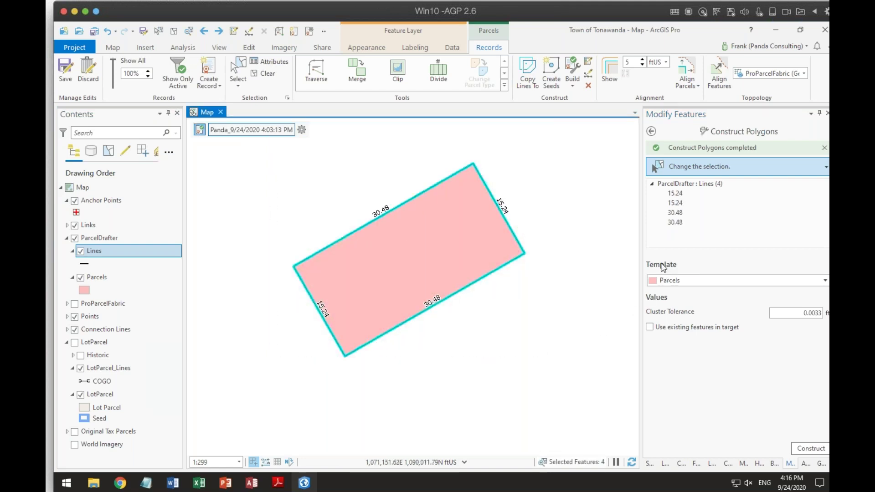
{"action": "left_click", "coordinate": [679, 204]}
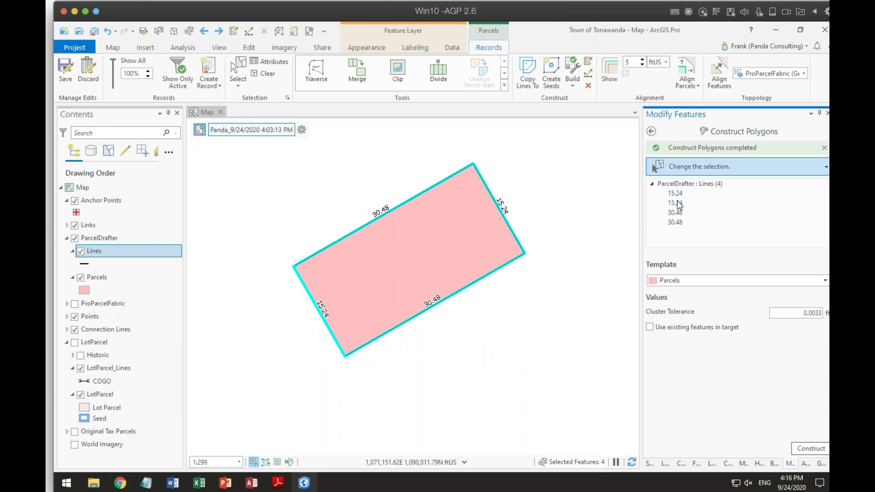
- Examine the Lines layer's display settings and its label expression, leaving both unedited, and clear the line selection
{"action": "right_click", "coordinate": [95, 255]}
{"action": "left_click", "coordinate": [117, 356]}
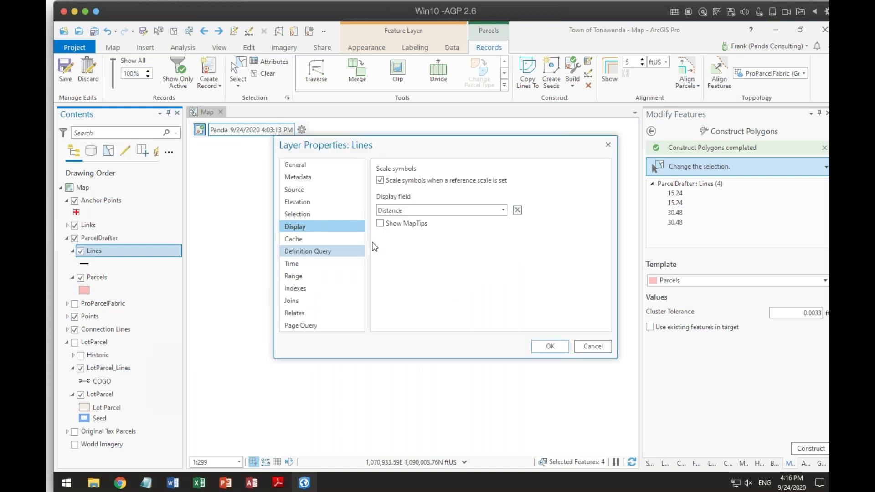
{"action": "left_click", "coordinate": [380, 224]}
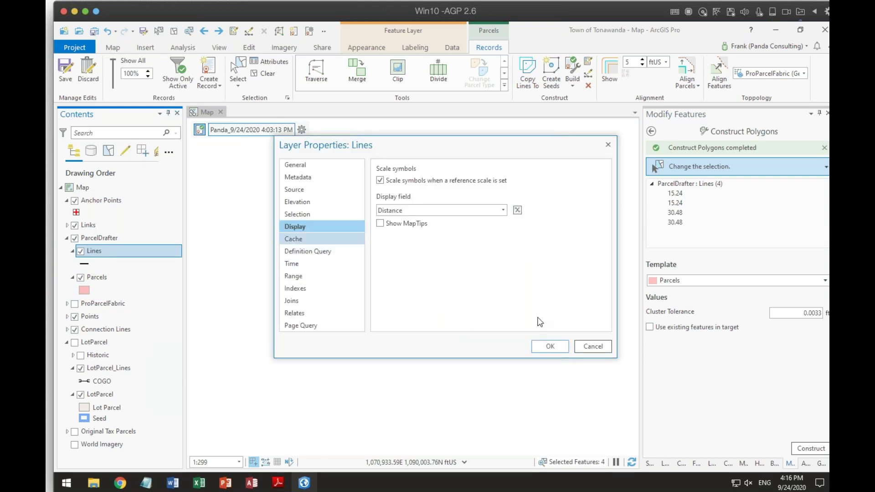
{"action": "left_click", "coordinate": [598, 346]}
{"action": "right_click", "coordinate": [87, 255]}
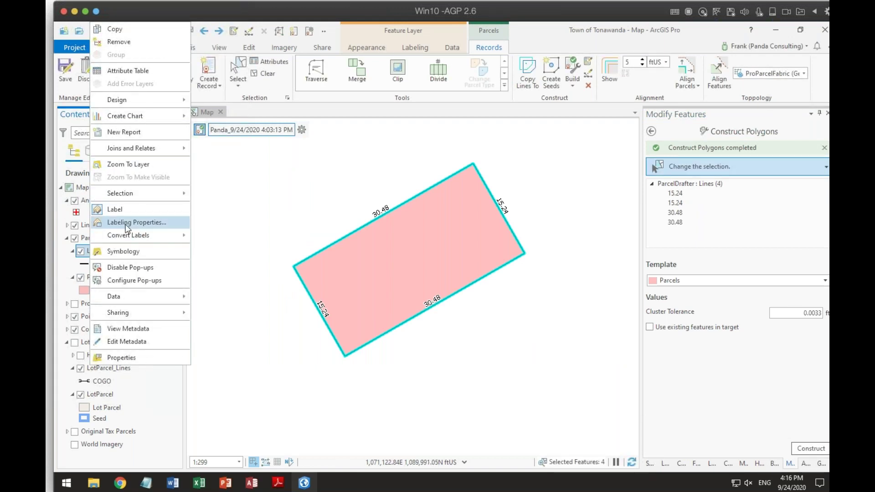
{"action": "left_click", "coordinate": [150, 222]}
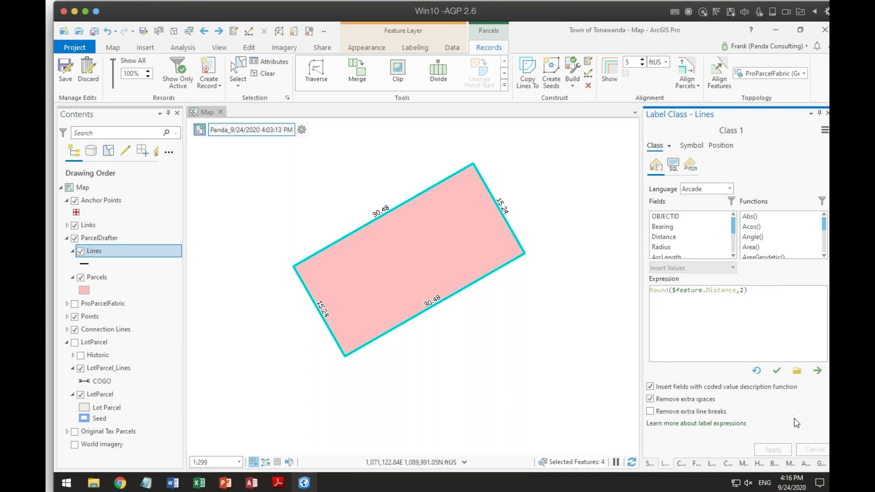
{"action": "left_click", "coordinate": [528, 365]}
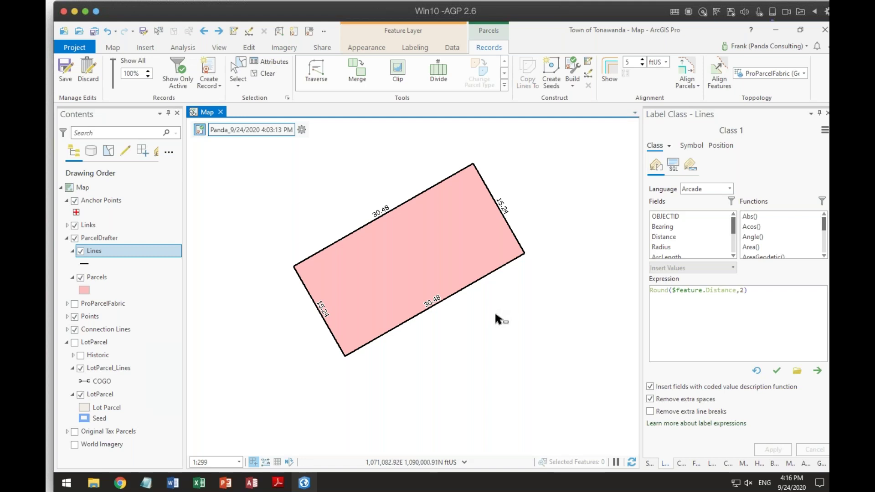
- Show the LotParcel layer group again and switch back to the Parcel Drafter web app
{"action": "scroll", "coordinate": [501, 320], "scroll_direction": "down", "scroll_amount": 1}
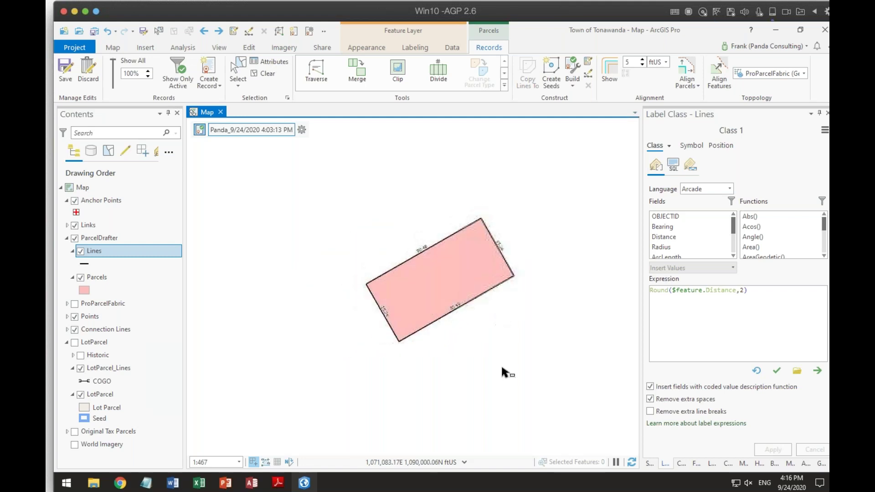
{"action": "left_click", "coordinate": [74, 342]}
{"action": "scroll", "coordinate": [451, 336], "scroll_direction": "down", "scroll_amount": 3}
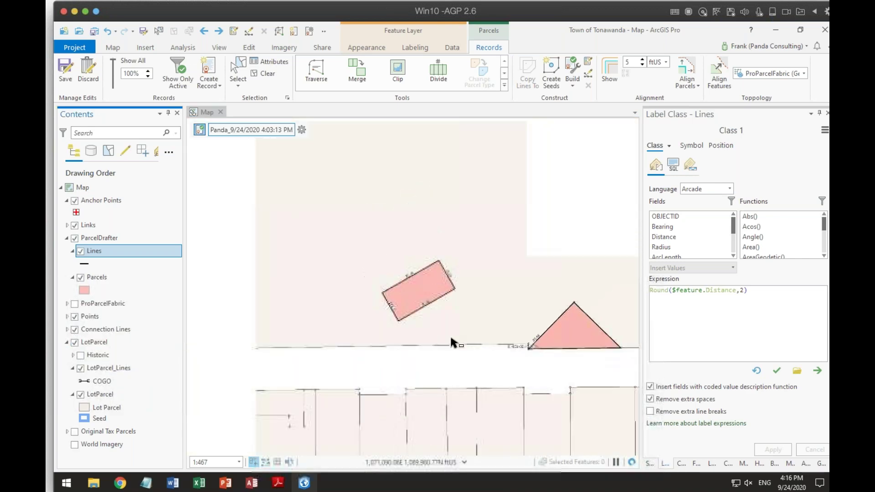
{"action": "left_click", "coordinate": [120, 483]}
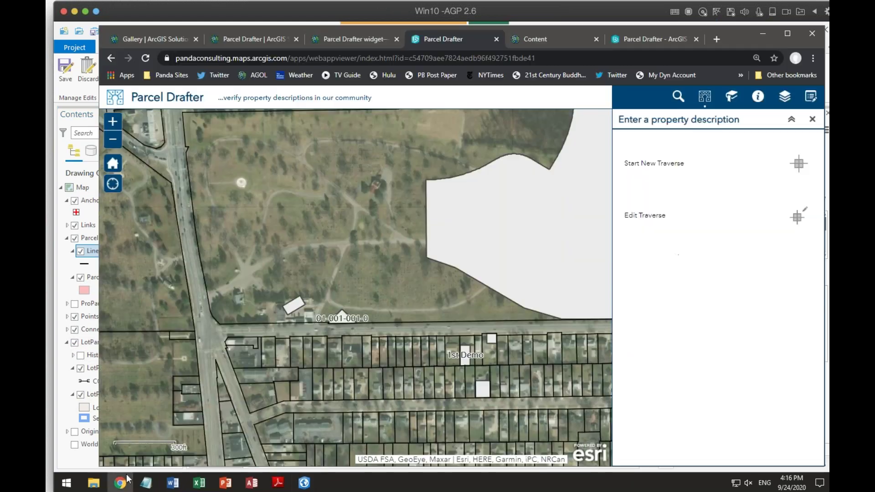
- Open the tilted rectangular parcel's traverse for editing, review its bearings, lengths and misclosure, and discard the edit session
{"action": "scroll", "coordinate": [283, 307], "scroll_direction": "down", "scroll_amount": 2}
{"action": "scroll", "coordinate": [283, 307], "scroll_direction": "up", "scroll_amount": 6}
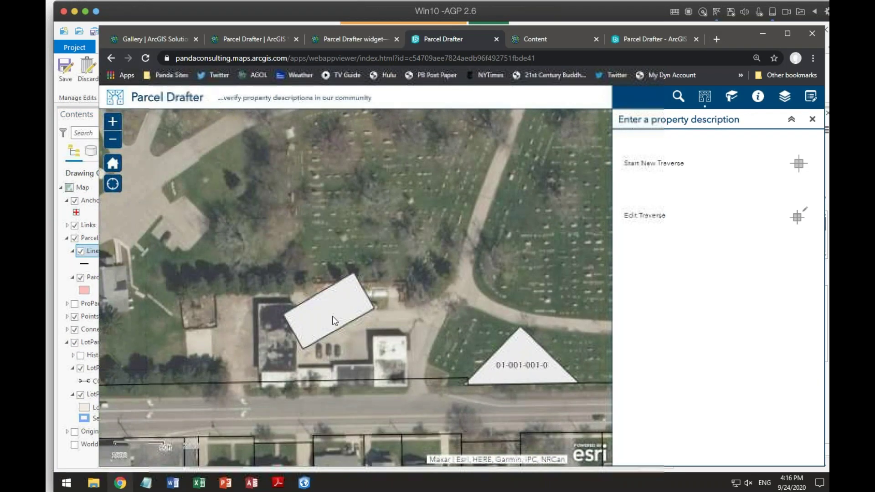
{"action": "left_click", "coordinate": [797, 217]}
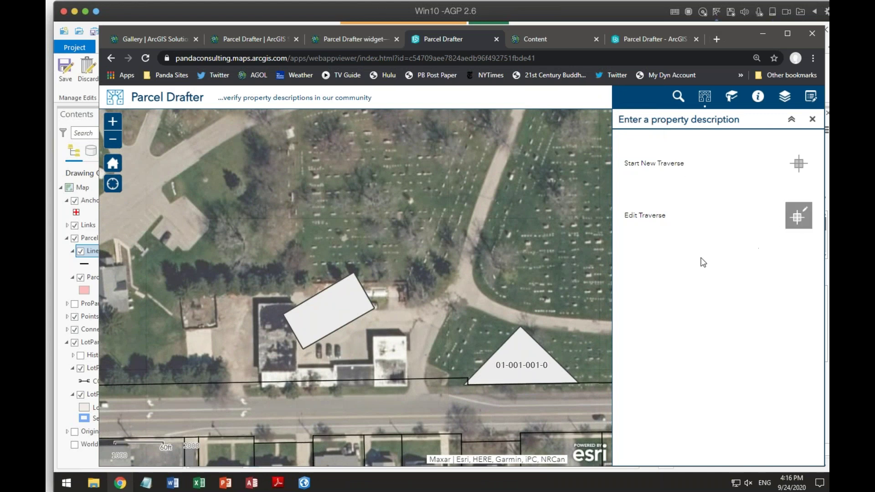
{"action": "left_click", "coordinate": [309, 319]}
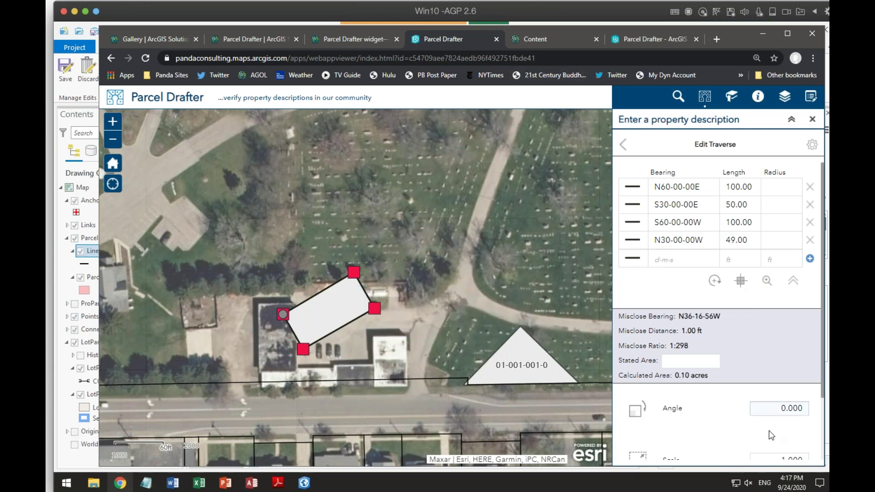
{"action": "scroll", "coordinate": [771, 435], "scroll_direction": "down", "scroll_amount": 2}
{"action": "left_click", "coordinate": [773, 449]}
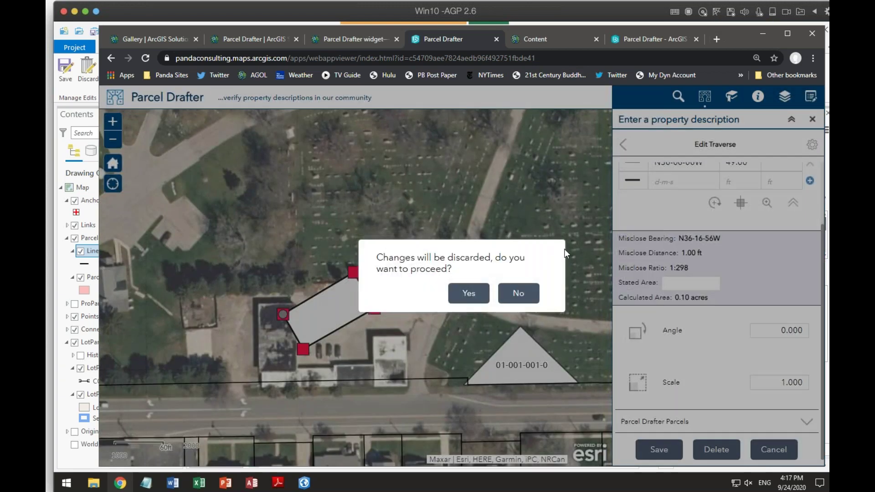
{"action": "left_click", "coordinate": [469, 293]}
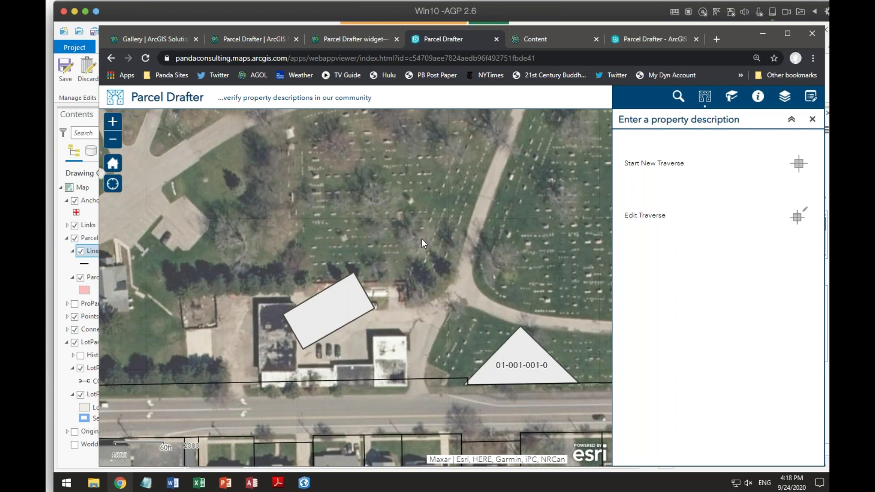
- Start a new traverse at lot 5000's northwest corner and digitize a course about 62 ft long along its north line to the northeast corner
{"action": "left_click_drag", "start_coordinate": [383, 422], "coordinate": [366, 287]}
{"action": "scroll", "coordinate": [366, 288], "scroll_direction": "down", "scroll_amount": 2}
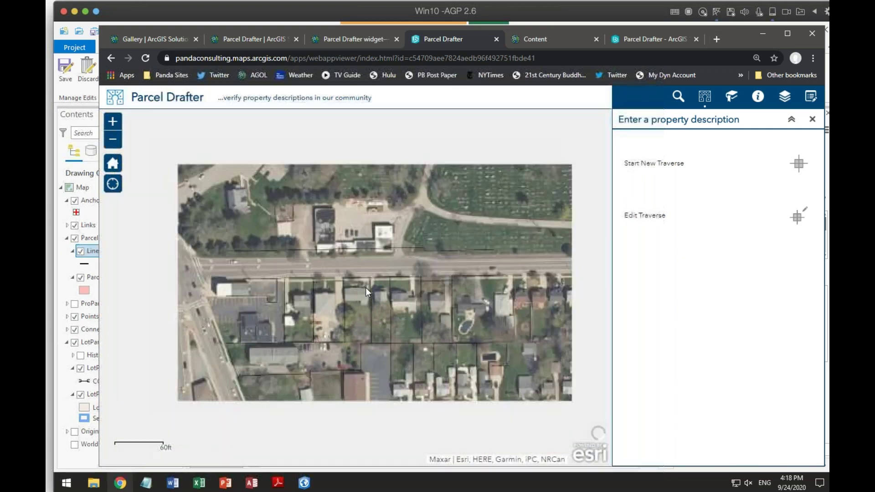
{"action": "scroll", "coordinate": [364, 286], "scroll_direction": "up", "scroll_amount": 2}
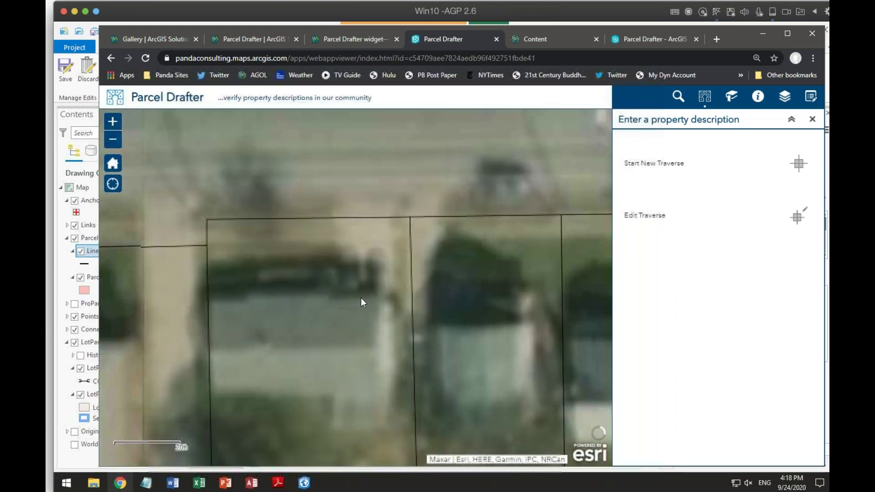
{"action": "scroll", "coordinate": [359, 299], "scroll_direction": "down", "scroll_amount": 1}
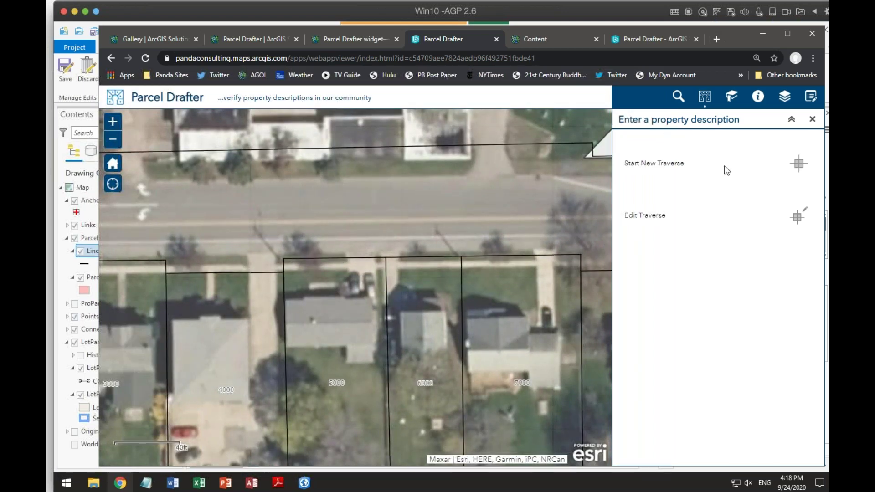
{"action": "left_click", "coordinate": [798, 164]}
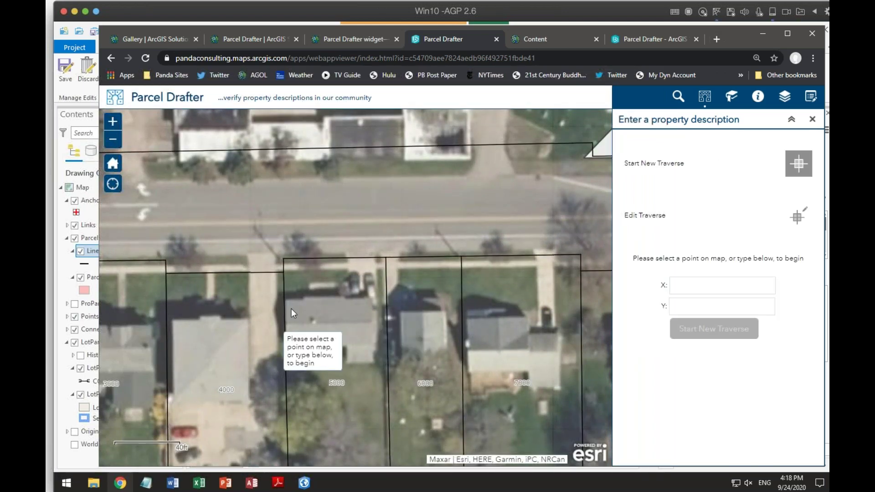
{"action": "left_click", "coordinate": [283, 259]}
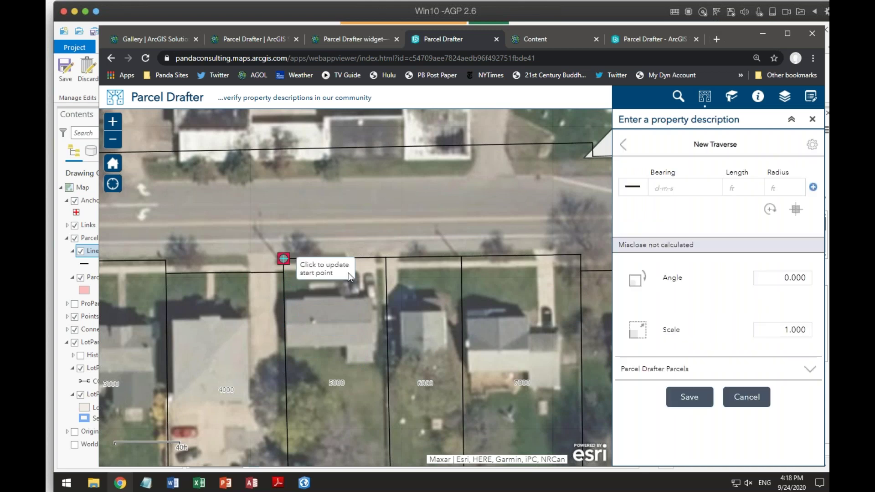
{"action": "left_click", "coordinate": [796, 209]}
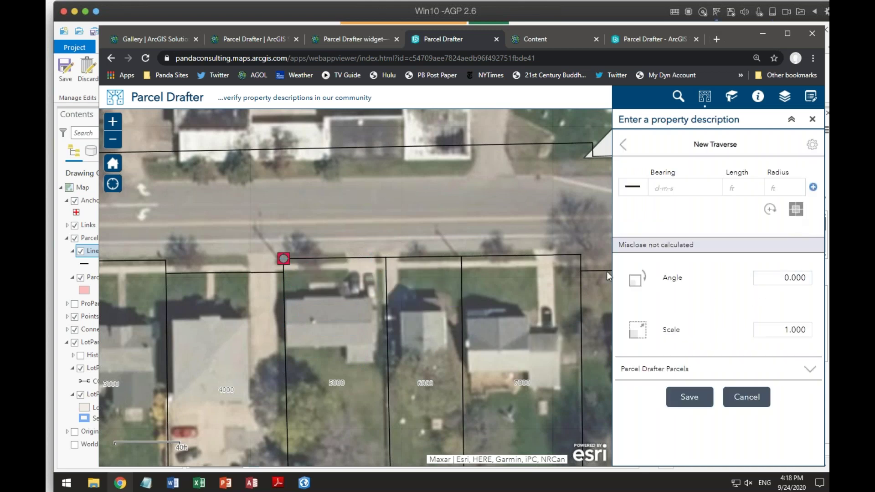
{"action": "left_click", "coordinate": [385, 258]}
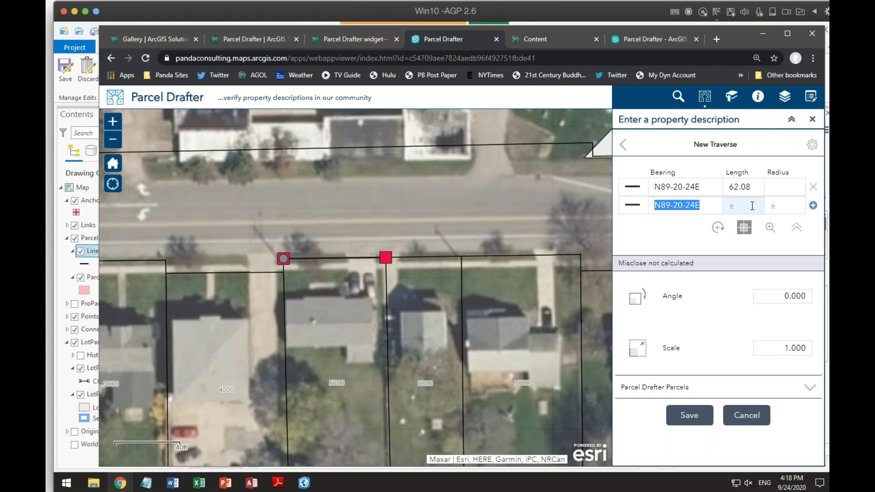
- Try to continue the traverse down lot 5000's east line and back to the lot's northwest corner
{"action": "left_click", "coordinate": [708, 204]}
{"action": "triple_click", "coordinate": [687, 205]}
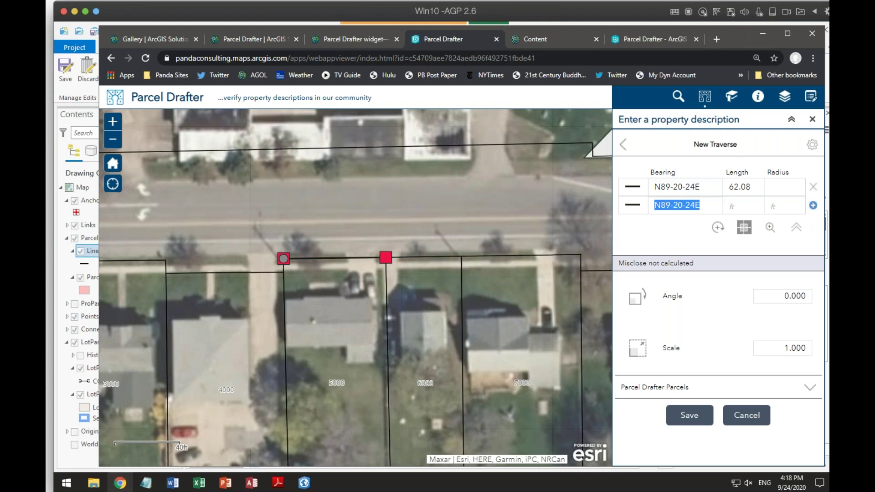
{"action": "left_click", "coordinate": [744, 227]}
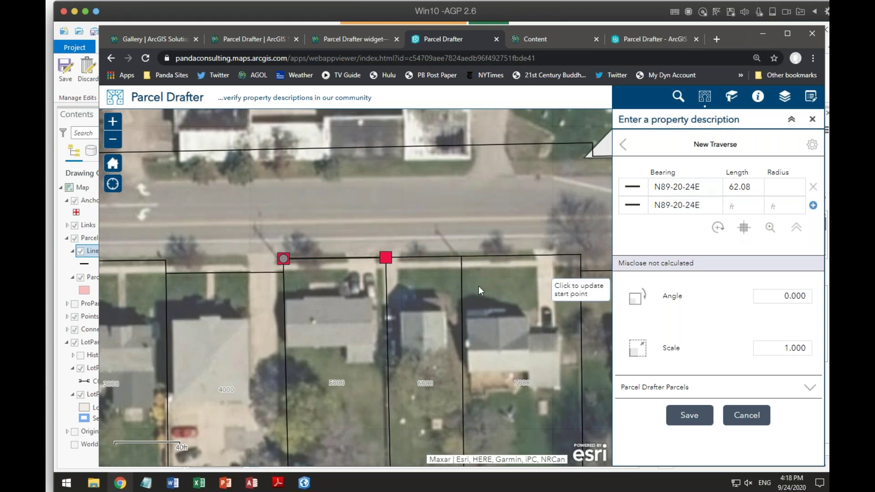
{"action": "left_click", "coordinate": [387, 288]}
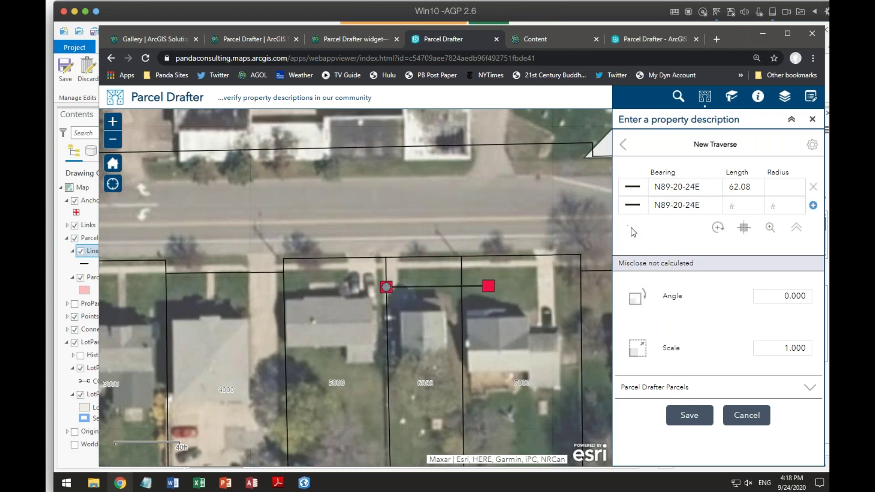
{"action": "left_click", "coordinate": [718, 228]}
{"action": "left_click", "coordinate": [748, 229]}
{"action": "left_click", "coordinate": [283, 259]}
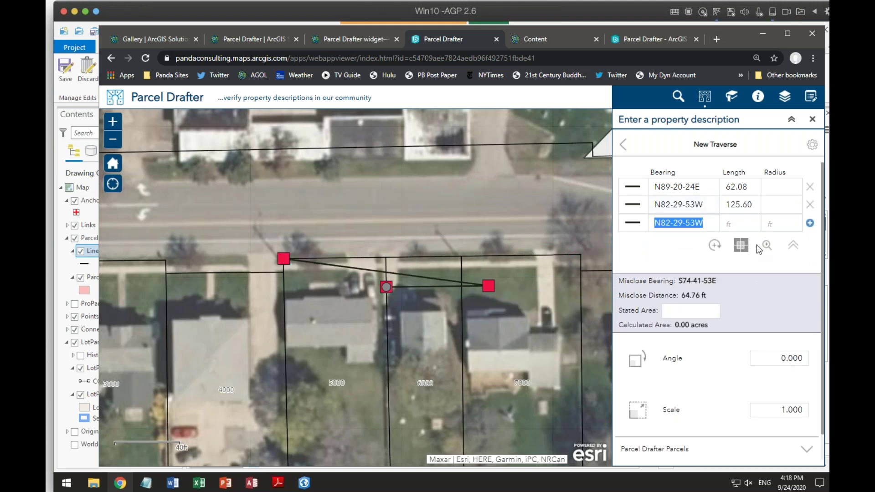
- Delete both courses from the new traverse and discard it
{"action": "left_click", "coordinate": [810, 204]}
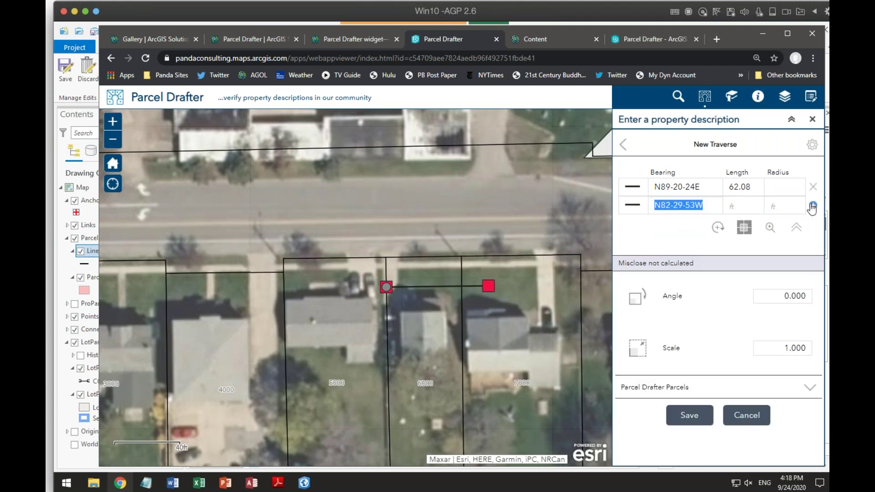
{"action": "left_click", "coordinate": [814, 187]}
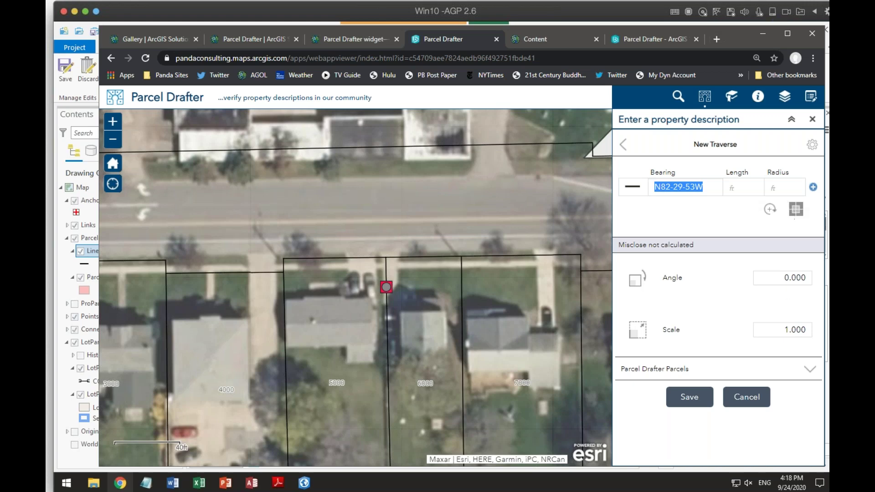
{"action": "left_click", "coordinate": [742, 399]}
{"action": "left_click", "coordinate": [461, 288]}
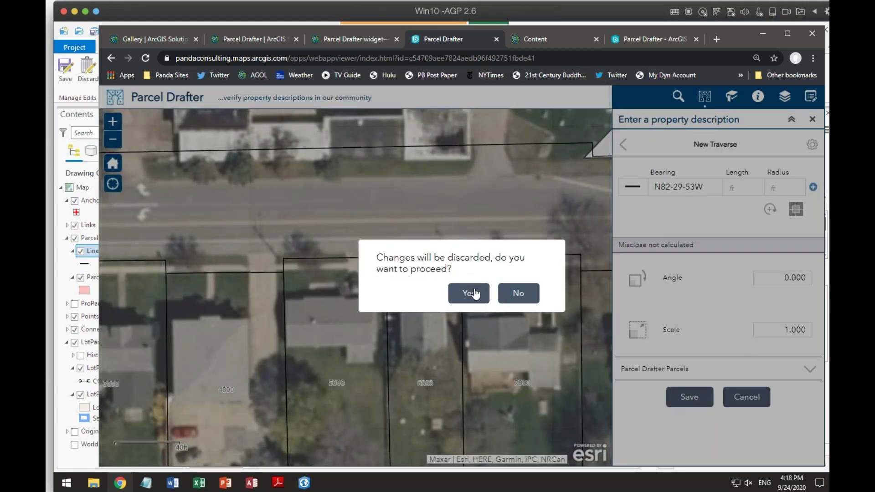
- Restart the traverse at lot 5000's northwest corner and digitize courses along its north line and about 20 ft down its east line
{"action": "left_click", "coordinate": [283, 258]}
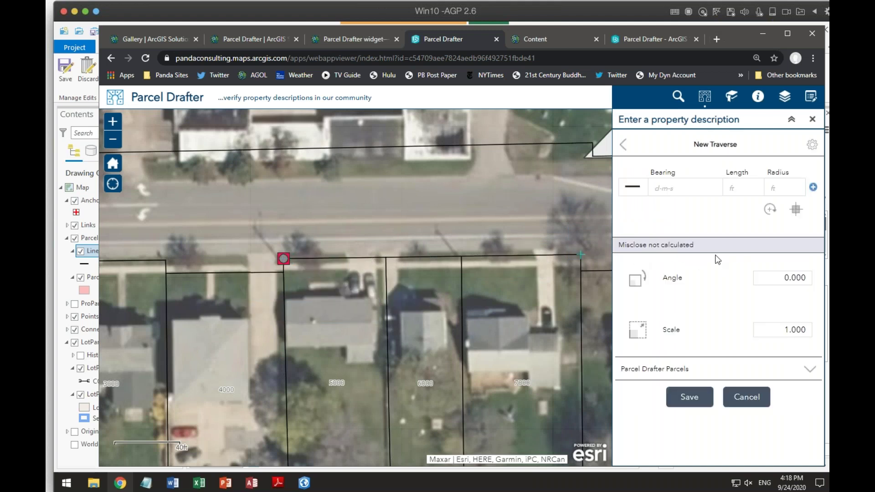
{"action": "left_click", "coordinate": [796, 209]}
{"action": "left_click", "coordinate": [385, 259]}
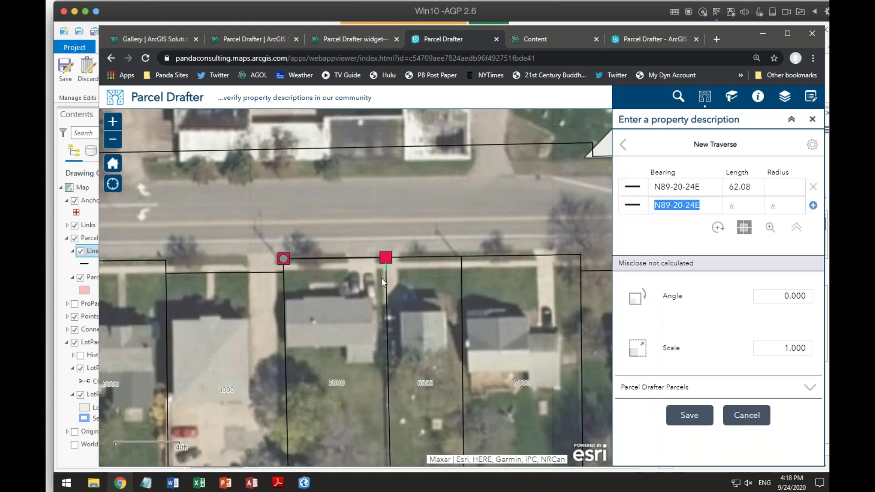
{"action": "left_click", "coordinate": [386, 290]}
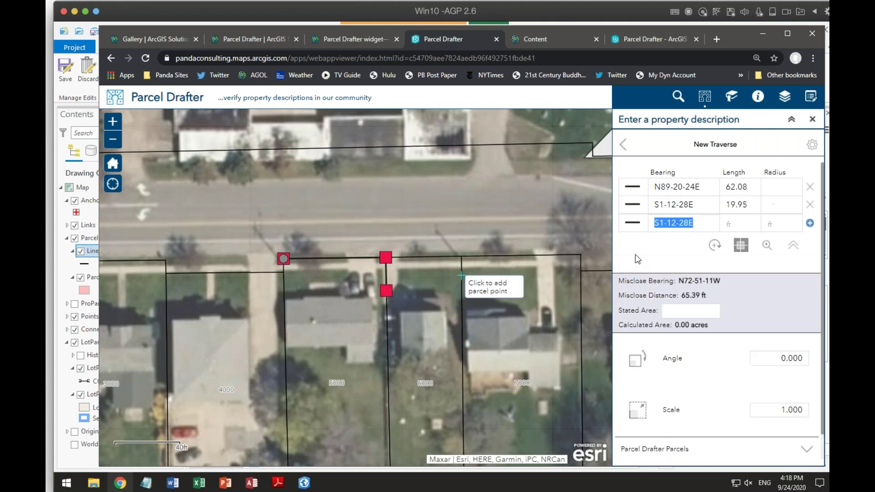
- Set the length of the traverse's second course, S1-12-28E, to 20.00 ft
{"action": "left_click", "coordinate": [754, 207]}
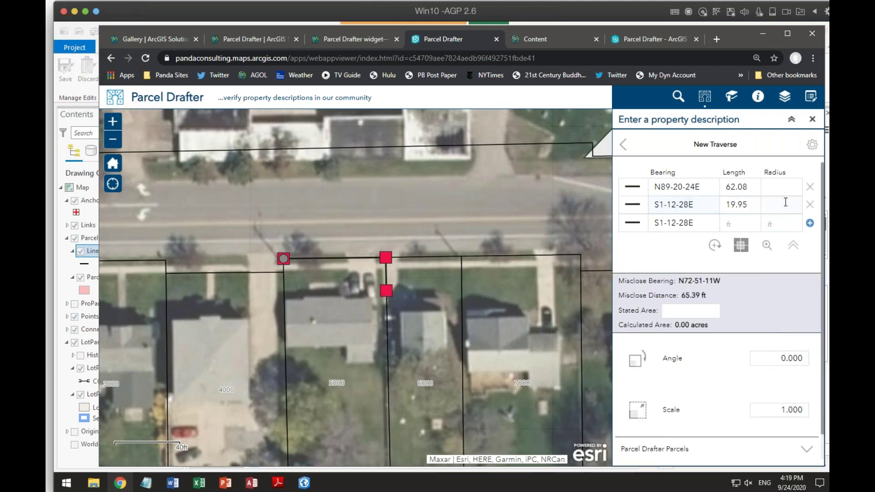
{"action": "key", "text": "BackSpace"}
{"action": "key", "text": "BackSpace"}
{"action": "key", "text": "BackSpace"}
{"action": "key", "text": "BackSpace"}
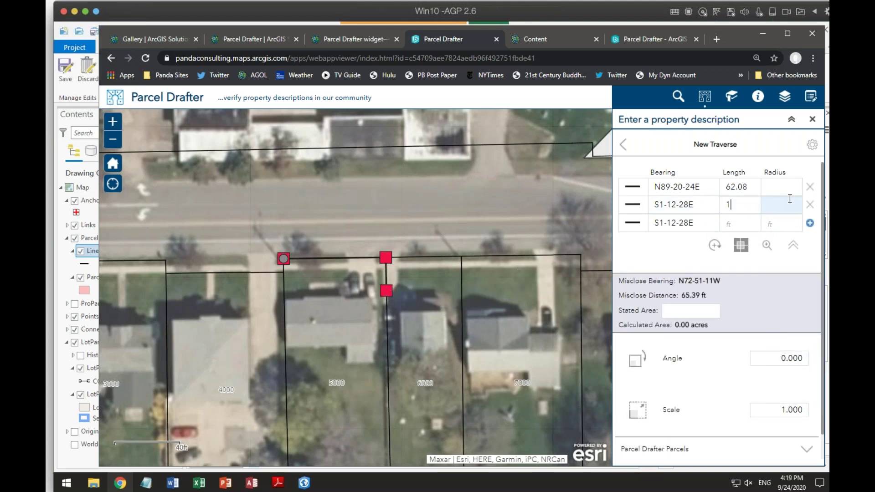
{"action": "key", "text": "BackSpace"}
{"action": "type", "text": "20.00"}
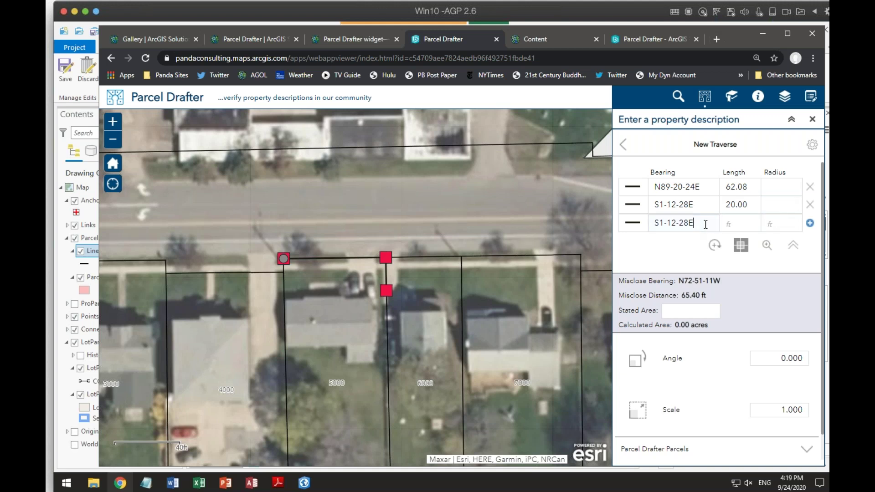
- Try to place a point on lot 5000's west line and close the traverse to the lot's northwest corner
{"action": "left_click", "coordinate": [741, 245]}
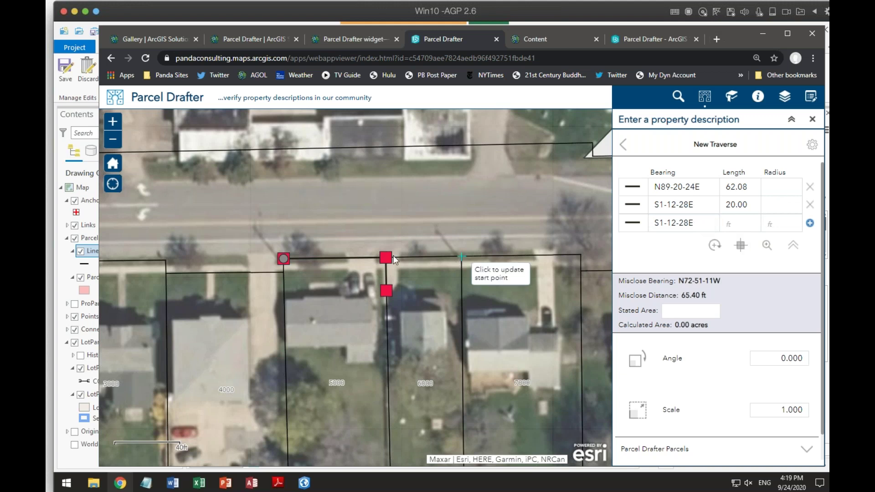
{"action": "left_click", "coordinate": [283, 291]}
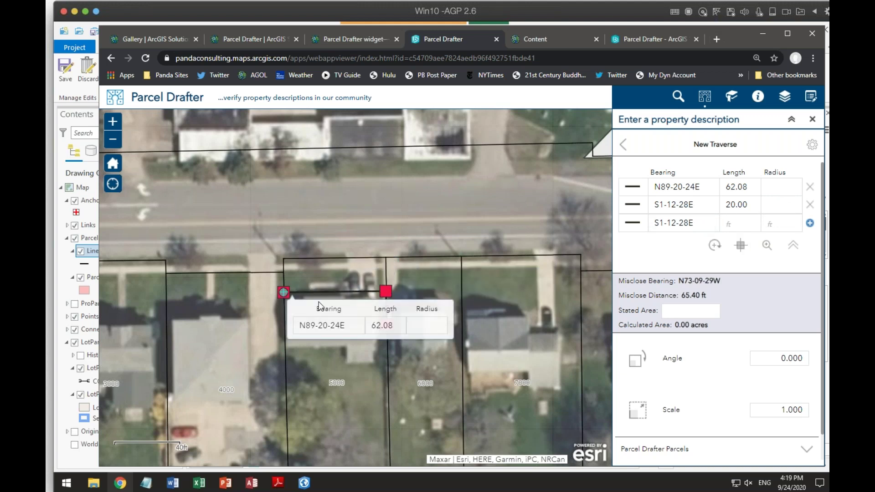
{"action": "left_click", "coordinate": [741, 246]}
{"action": "left_click", "coordinate": [283, 258]}
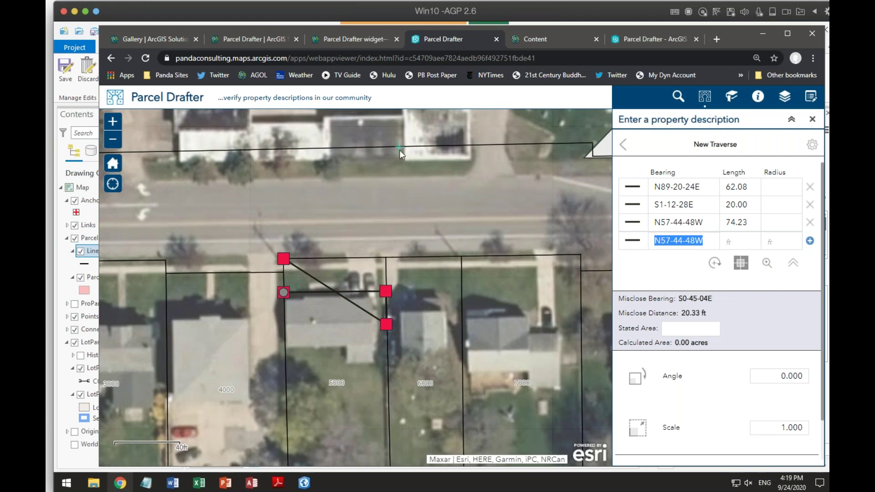
- Cancel the new three-course traverse and discard its changes
{"action": "scroll", "coordinate": [760, 365], "scroll_direction": "down", "scroll_amount": 2}
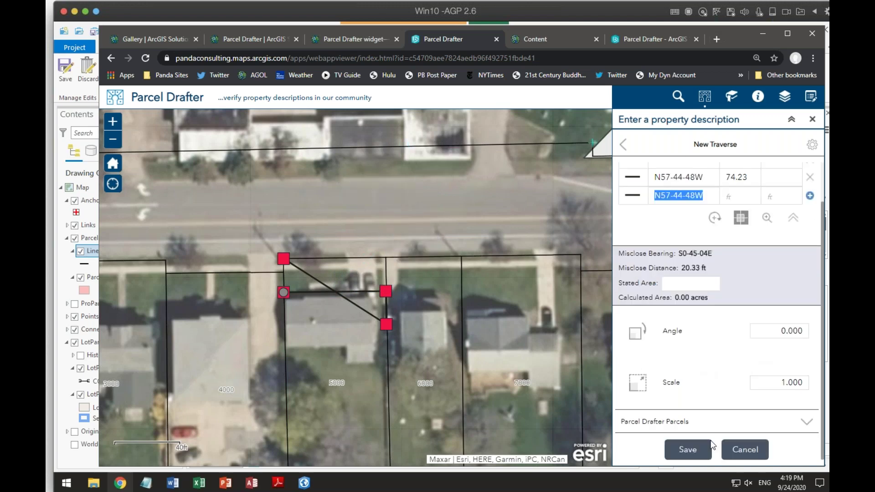
{"action": "left_click", "coordinate": [743, 449]}
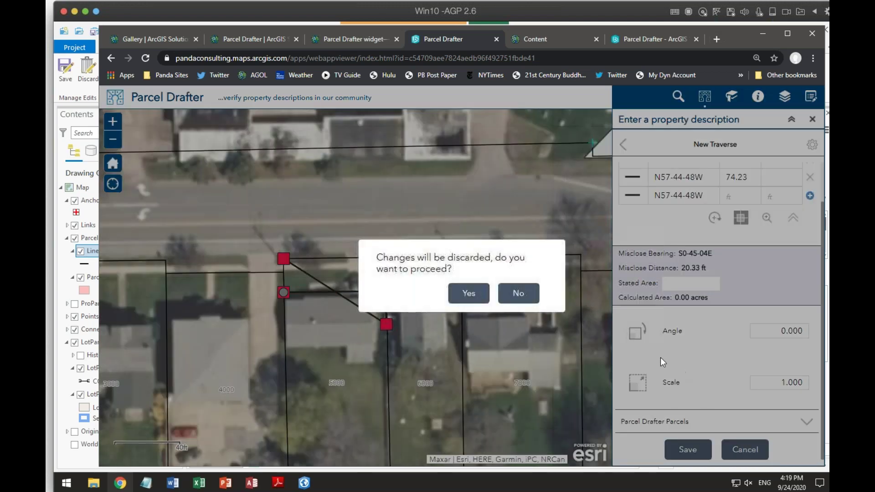
{"action": "left_click", "coordinate": [469, 293]}
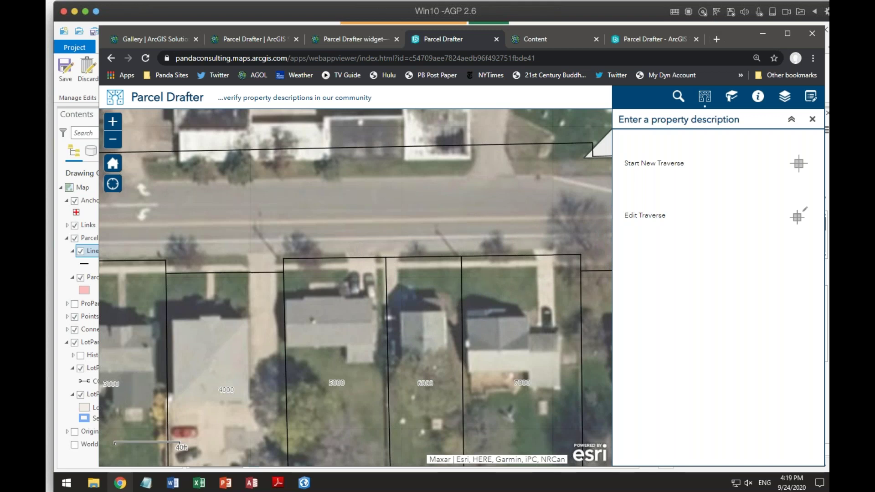
{"action": "scroll", "coordinate": [489, 278], "scroll_direction": "up", "scroll_amount": 2}
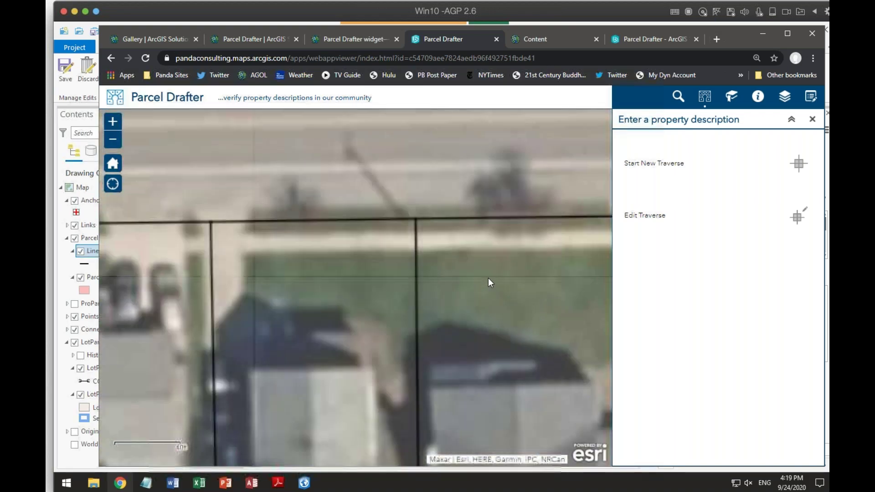
{"action": "scroll", "coordinate": [486, 282], "scroll_direction": "down", "scroll_amount": 2}
{"action": "scroll", "coordinate": [485, 284], "scroll_direction": "down", "scroll_amount": 2}
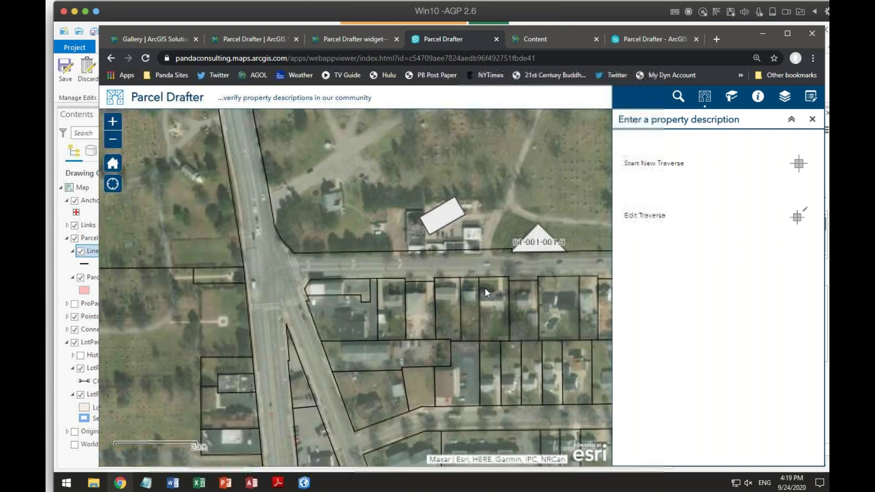
{"action": "scroll", "coordinate": [485, 288], "scroll_direction": "up", "scroll_amount": 2}
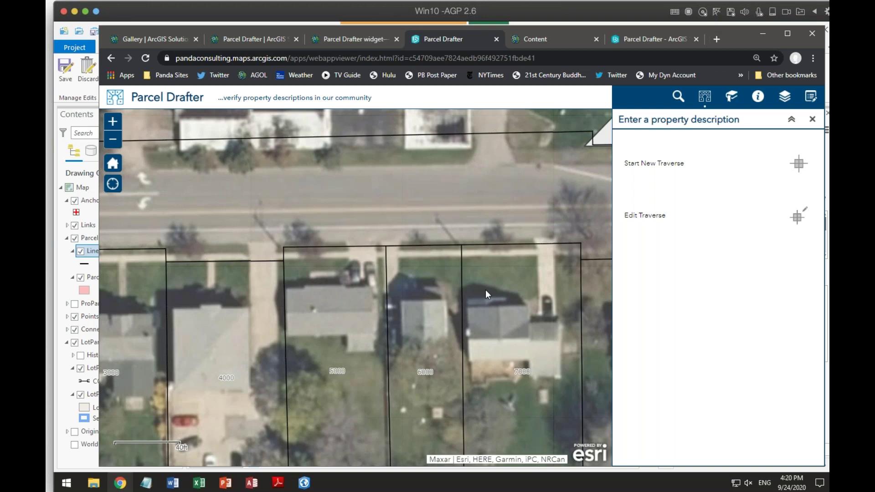
{"action": "scroll", "coordinate": [513, 228], "scroll_direction": "up", "scroll_amount": 1}
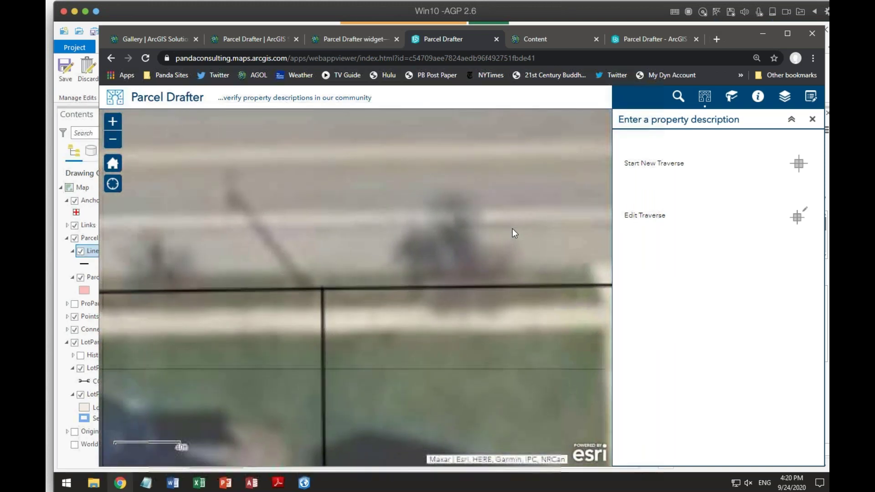
- Switch to ArcGIS Pro, select the triangular parcel's features on the north side of the road except its base line, and delete them
{"action": "scroll", "coordinate": [512, 228], "scroll_direction": "down", "scroll_amount": 3}
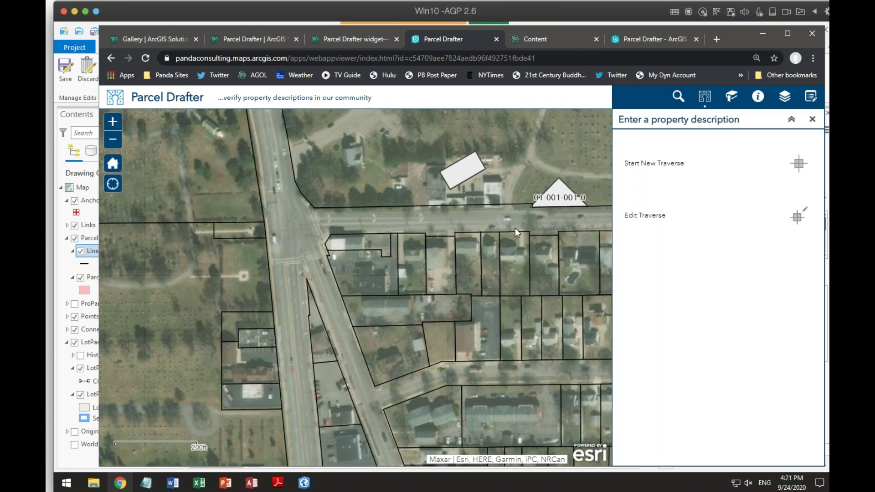
{"action": "left_click", "coordinate": [298, 486]}
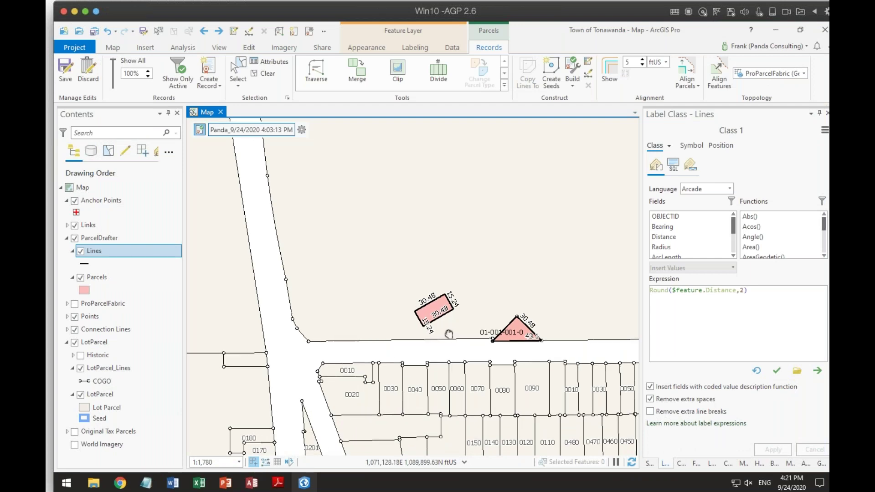
{"action": "left_click_drag", "start_coordinate": [449, 334], "coordinate": [431, 311]}
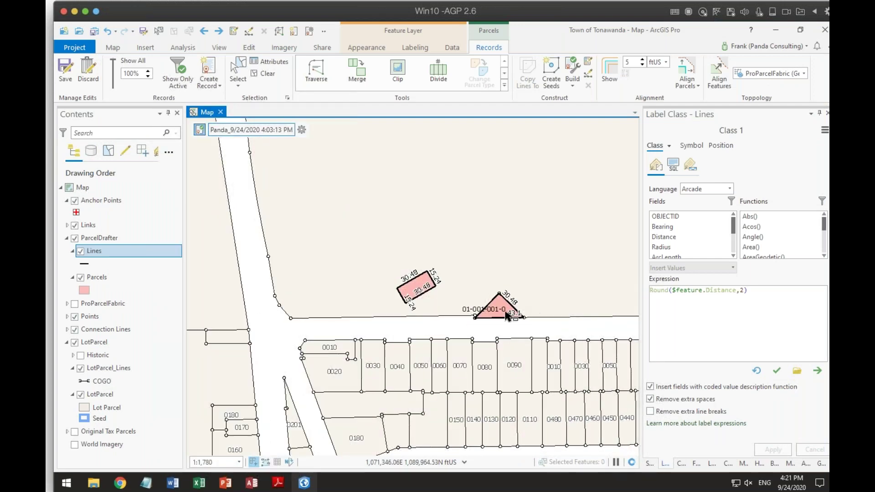
{"action": "left_click_drag", "start_coordinate": [476, 283], "coordinate": [534, 333]}
{"action": "left_click", "coordinate": [445, 319], "text": "ctrl"}
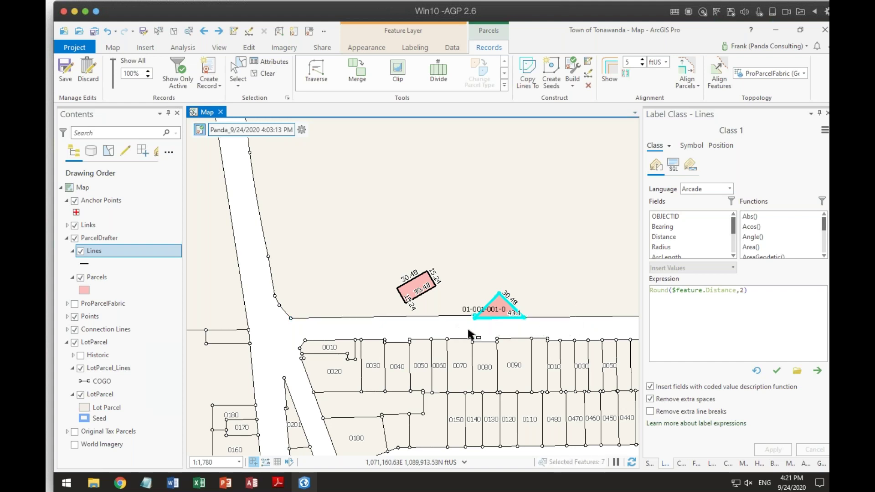
{"action": "left_click", "coordinate": [495, 318], "text": "ctrl"}
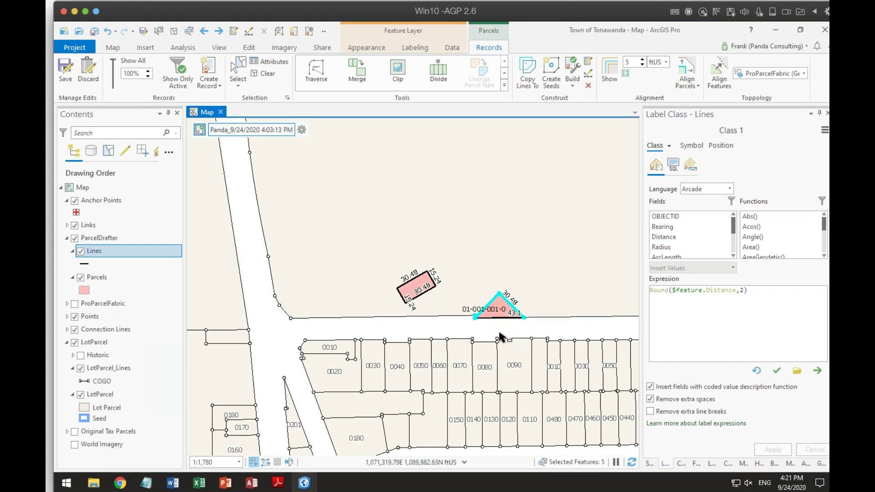
{"action": "left_click", "coordinate": [588, 85]}
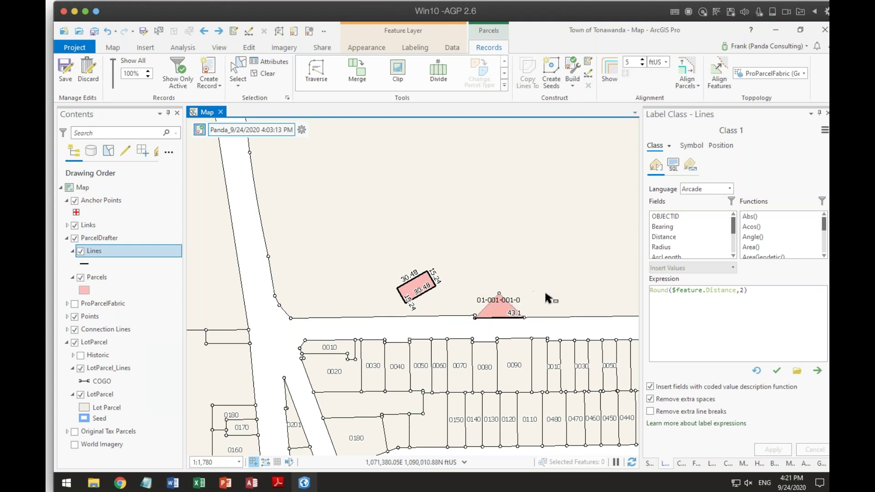
- Select the triangle's polygon 152 in the ParcelDrafter Parcels layer, leaving out the overlapping LotParcel polygons, and delete it
{"action": "left_click", "coordinate": [107, 278]}
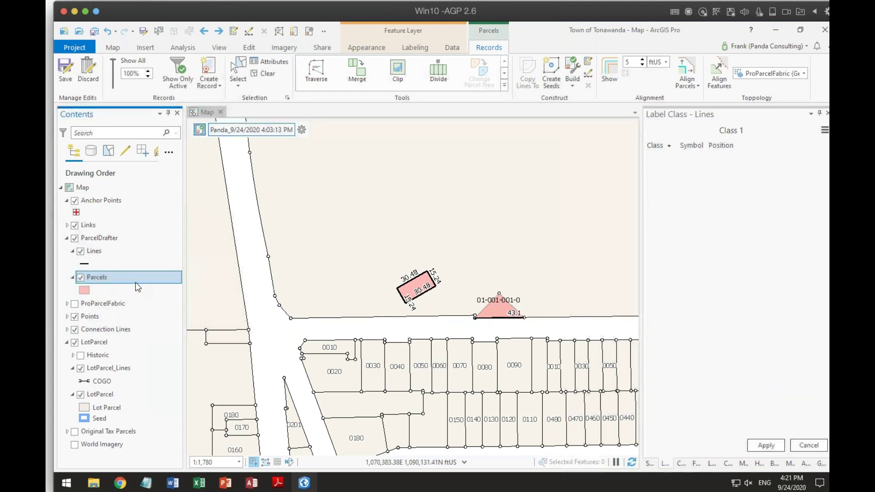
{"action": "left_click", "coordinate": [498, 308]}
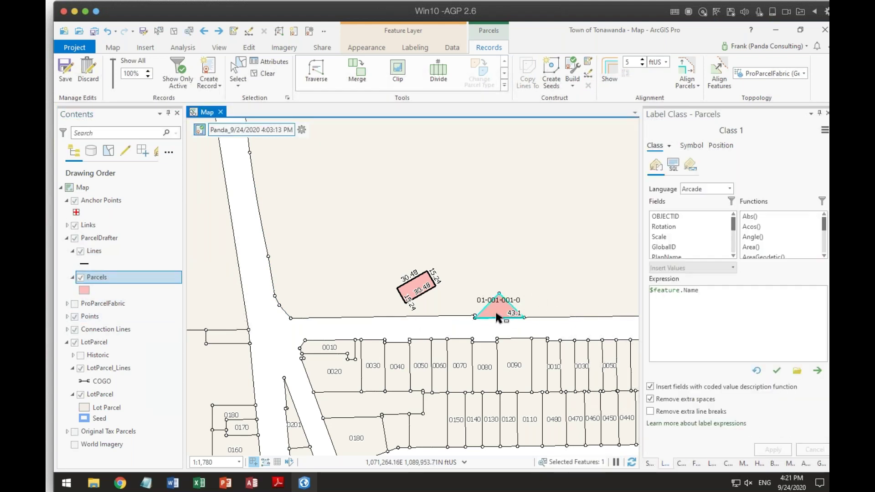
{"action": "left_click", "coordinate": [496, 324]}
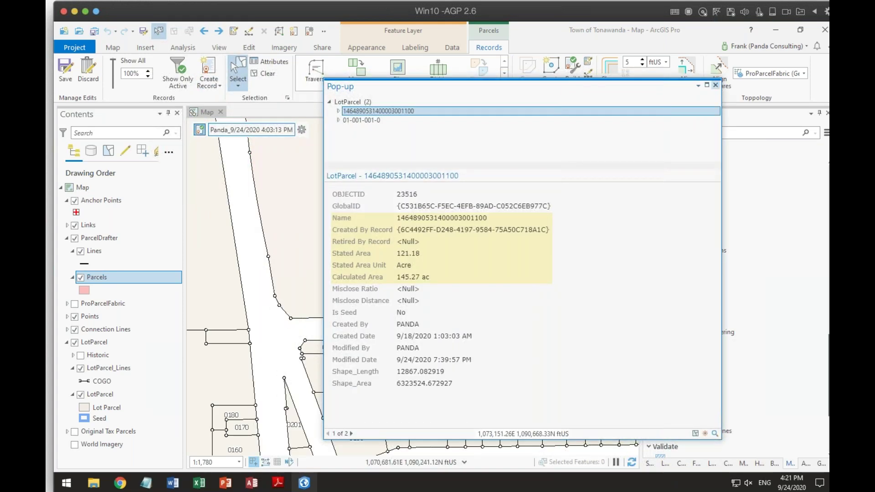
{"action": "left_click", "coordinate": [715, 86]}
{"action": "left_click", "coordinate": [519, 310]}
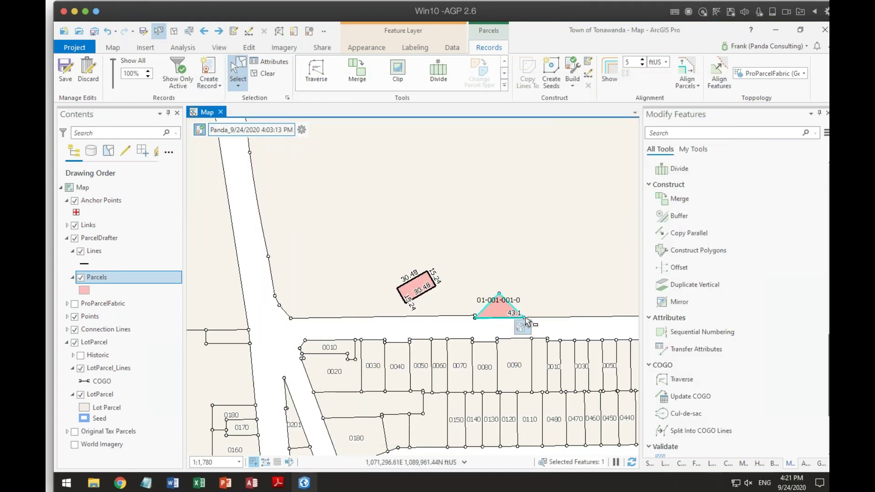
{"action": "left_click", "coordinate": [528, 327]}
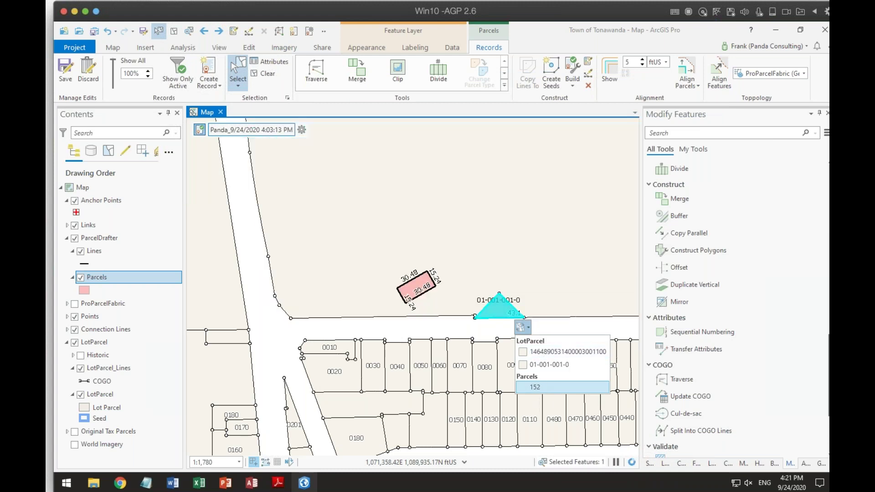
{"action": "left_click", "coordinate": [540, 388]}
{"action": "left_click", "coordinate": [588, 86]}
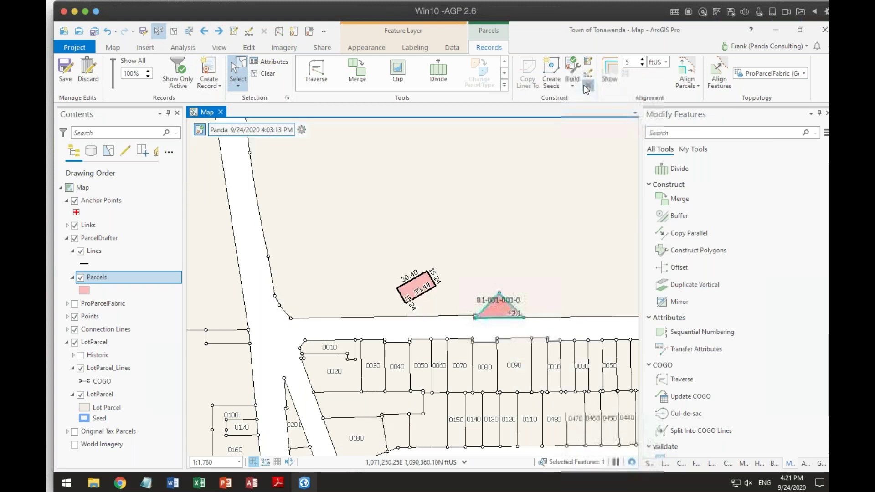